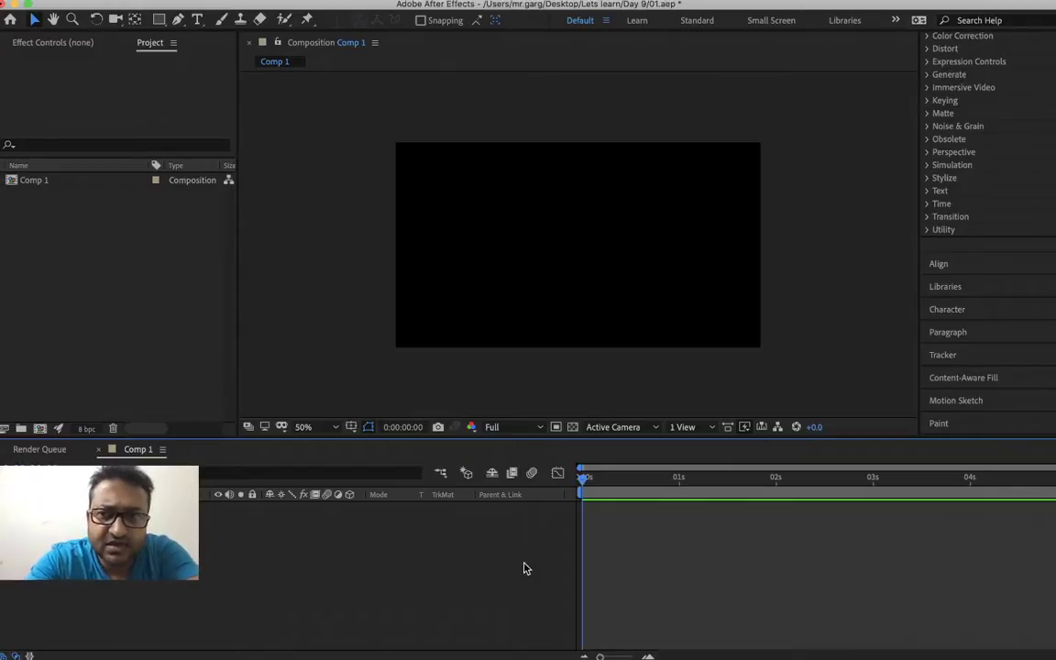
- Quit After Effects, saving the changes to 01.aep, and relaunch After Effects
{"action": "key", "text": "super+q"}
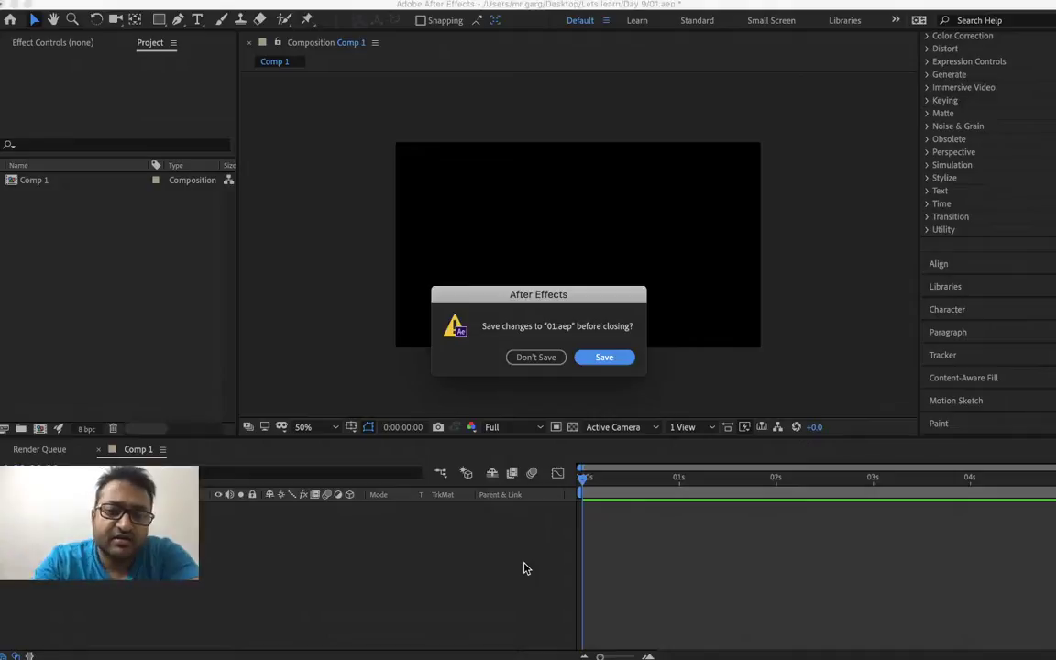
{"action": "left_click", "coordinate": [621, 359]}
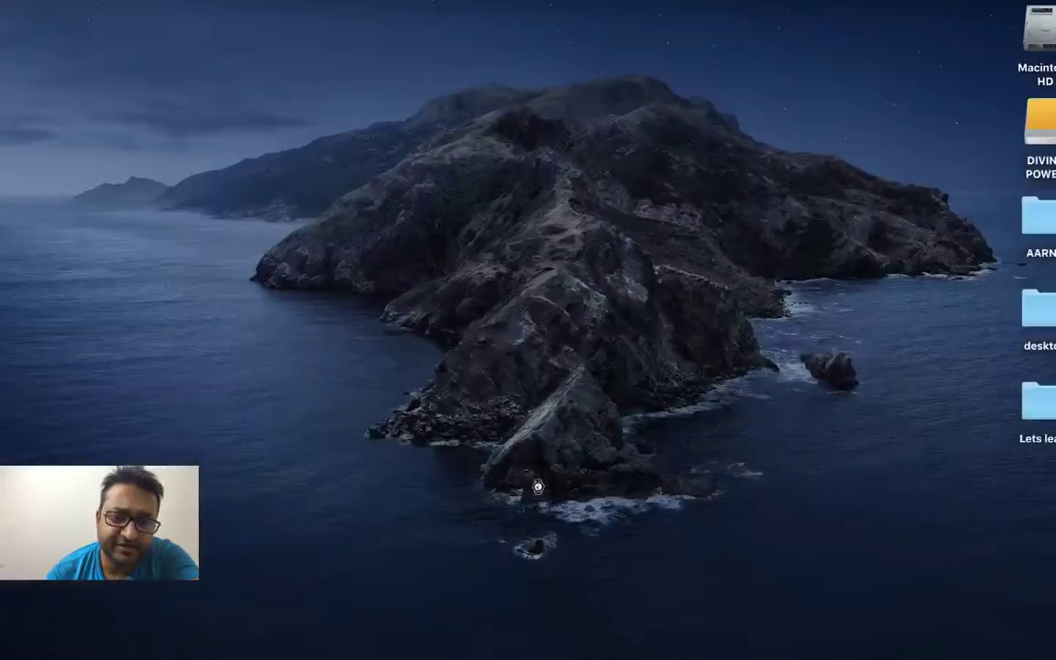
{"action": "mouse_move", "coordinate": [476, 650]}
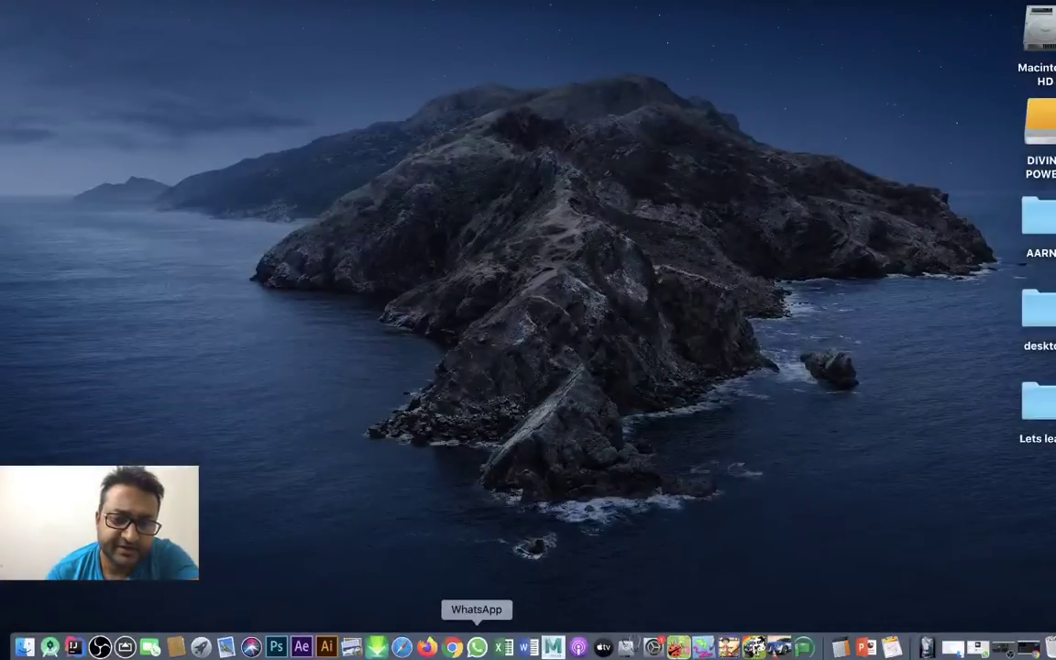
{"action": "left_click", "coordinate": [293, 649]}
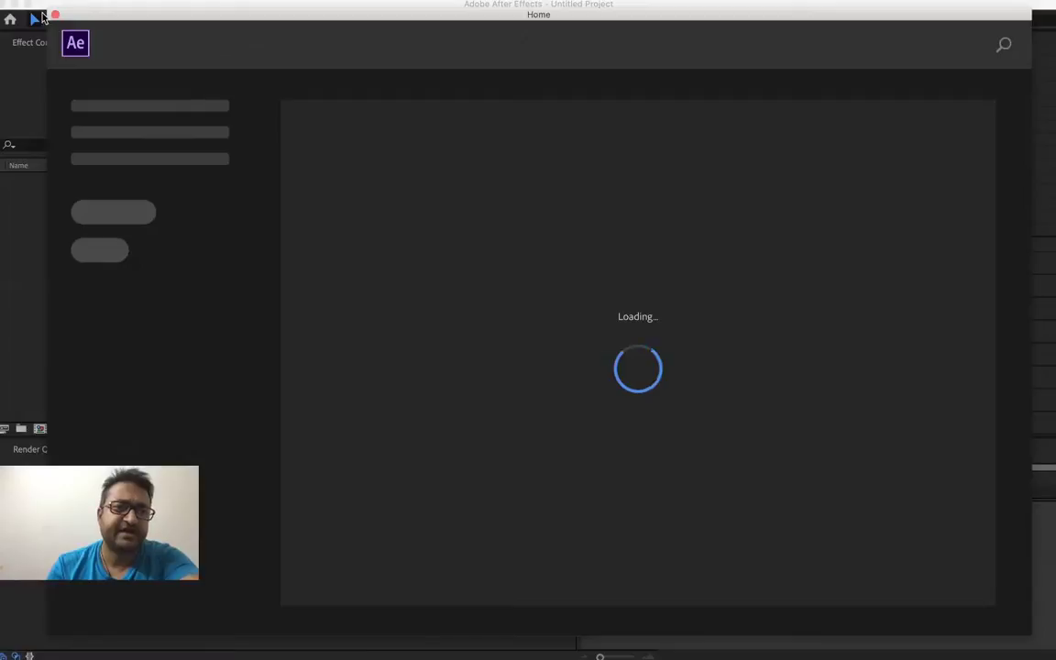
- Dismiss the Home window and create a composition with the HDTV 1080 25 preset and a 5-second duration
{"action": "left_click", "coordinate": [55, 15]}
{"action": "left_click", "coordinate": [540, 211]}
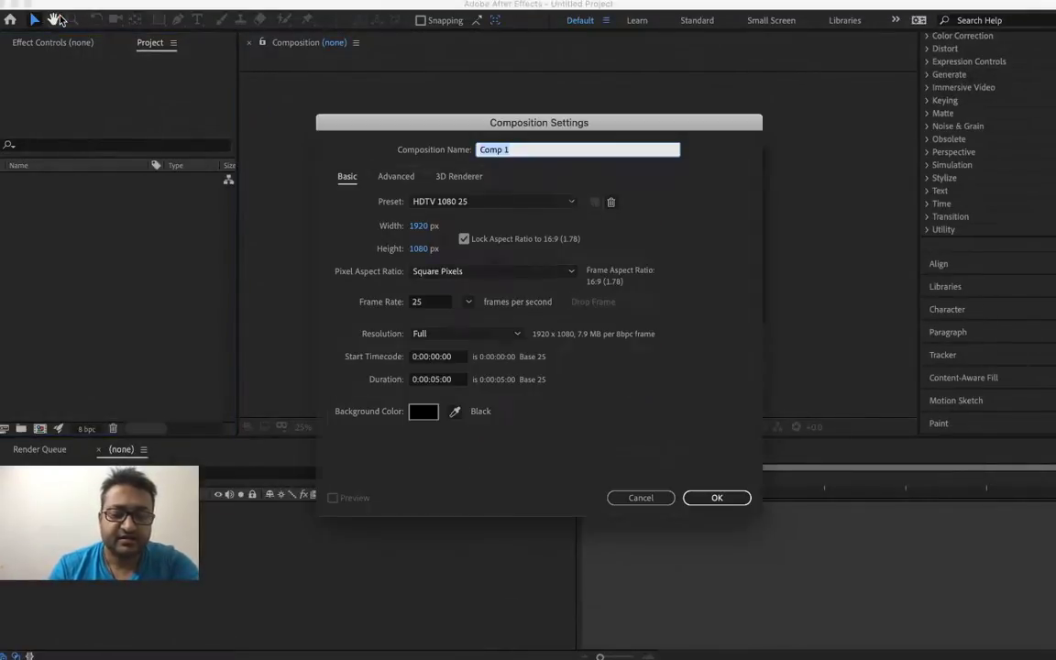
{"action": "left_click", "coordinate": [713, 500]}
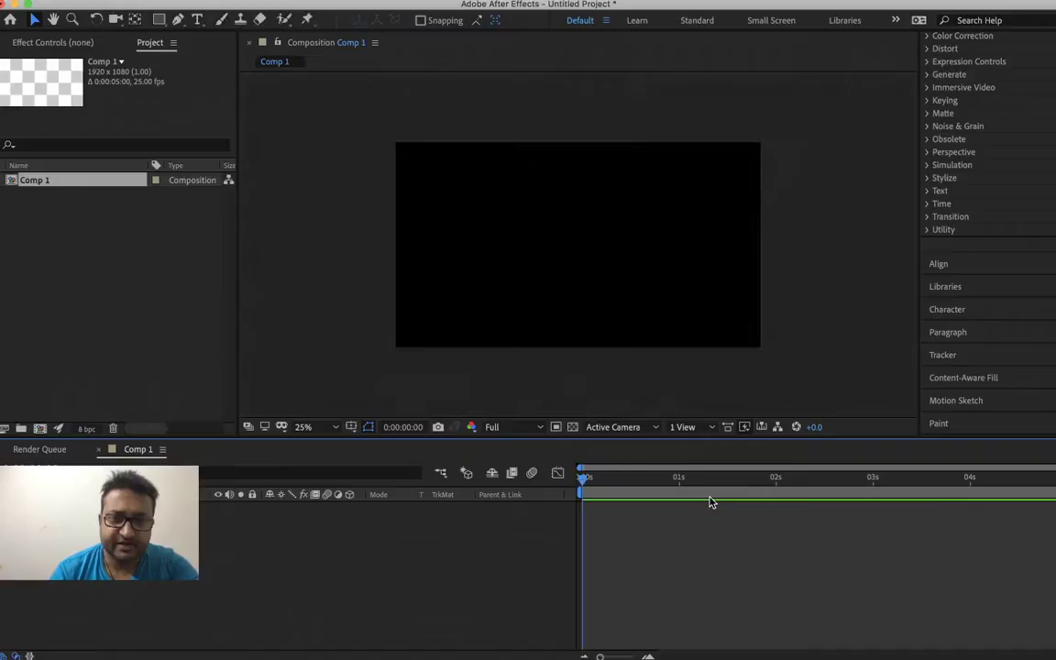
- Import 0R0A7206.mov from the cc folder and create a new composition from the clip
{"action": "double_click", "coordinate": [135, 343]}
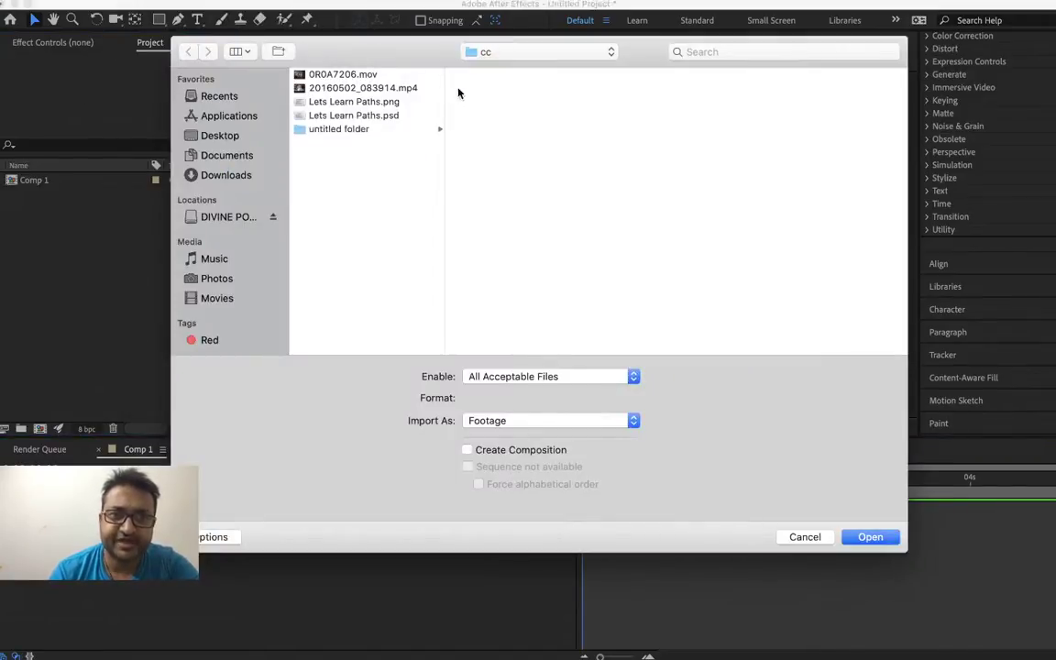
{"action": "double_click", "coordinate": [401, 74]}
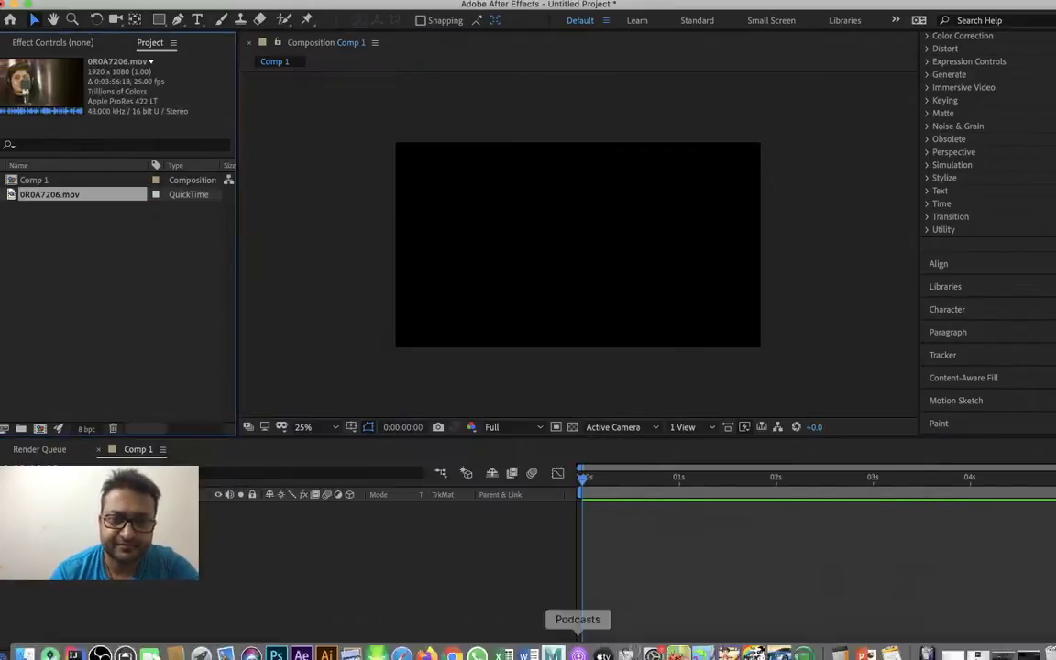
{"action": "left_click_drag", "start_coordinate": [53, 198], "coordinate": [39, 430]}
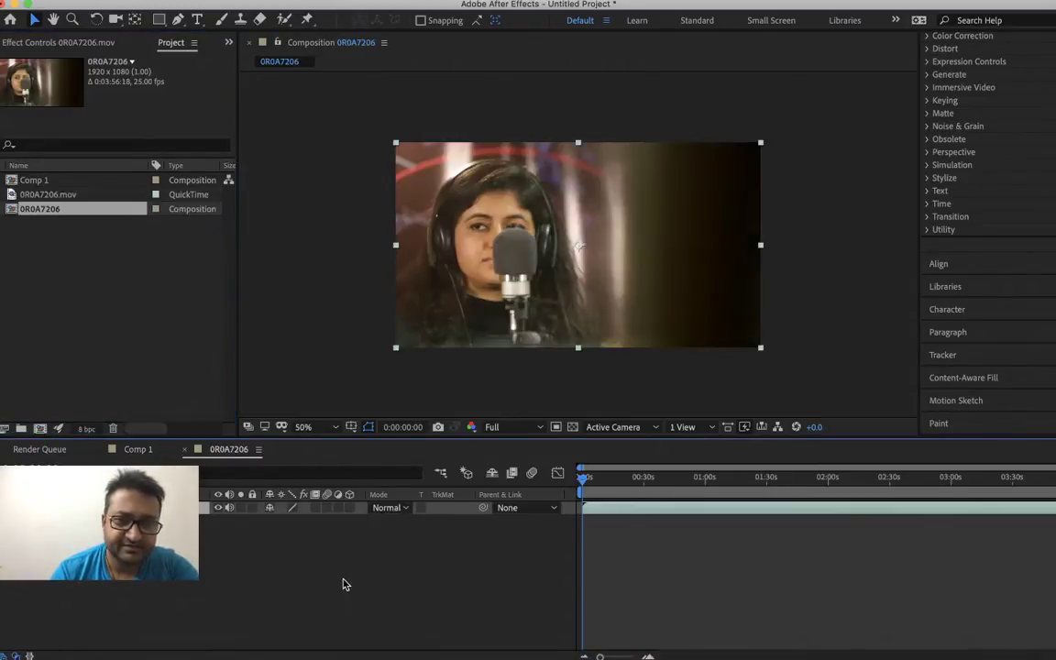
- Save the project as 02 in the cc folder on the DIVINE POWER drive
{"action": "key", "text": "super+s"}
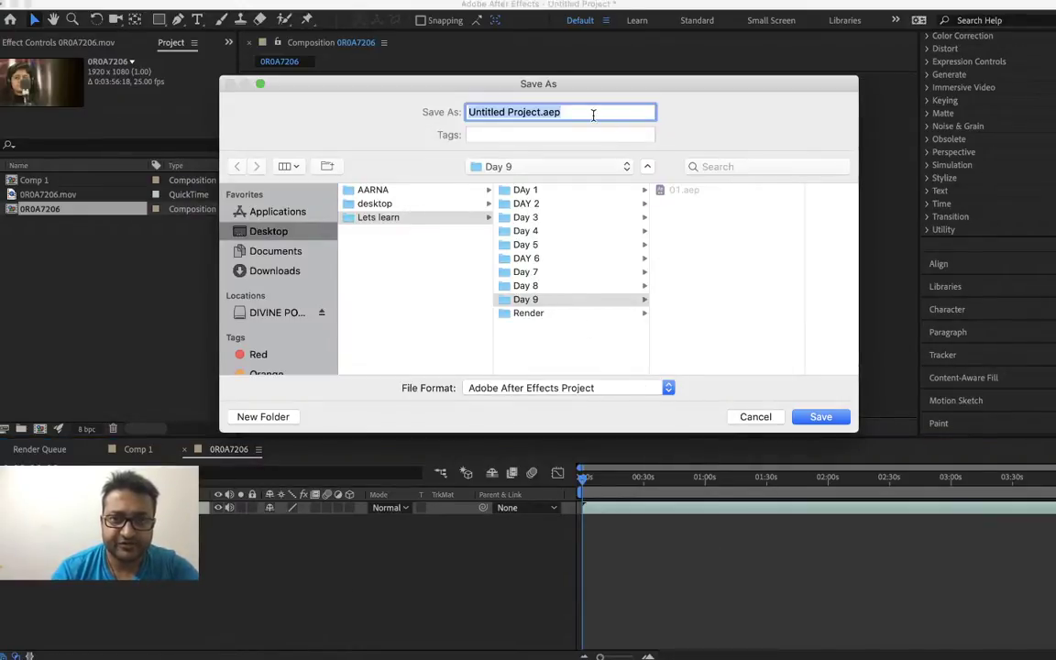
{"action": "type", "text": "02"}
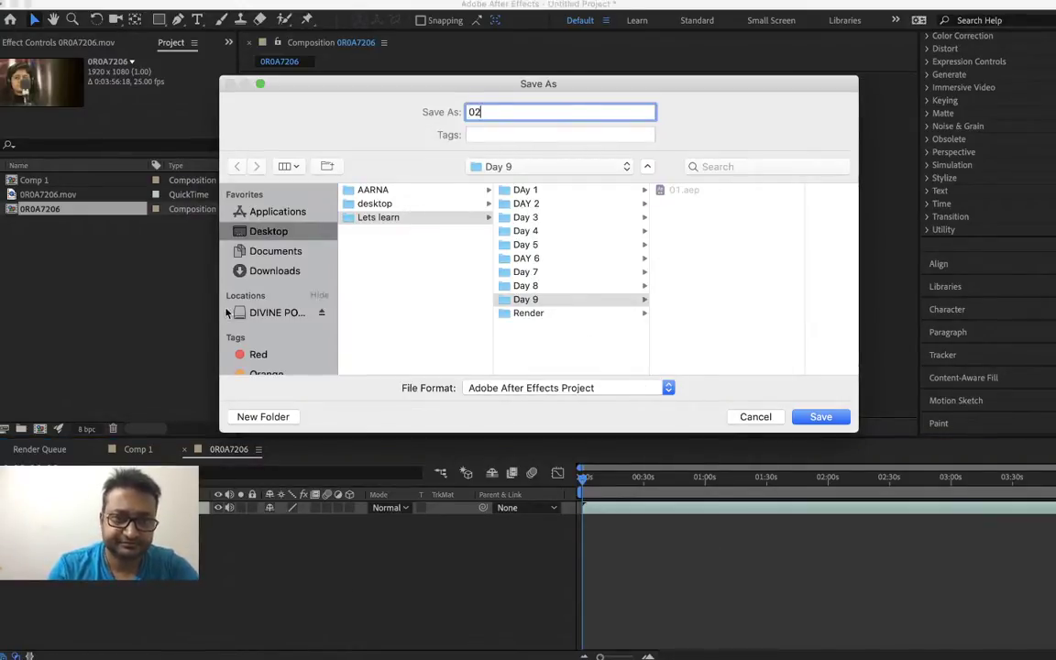
{"action": "left_click", "coordinate": [249, 314]}
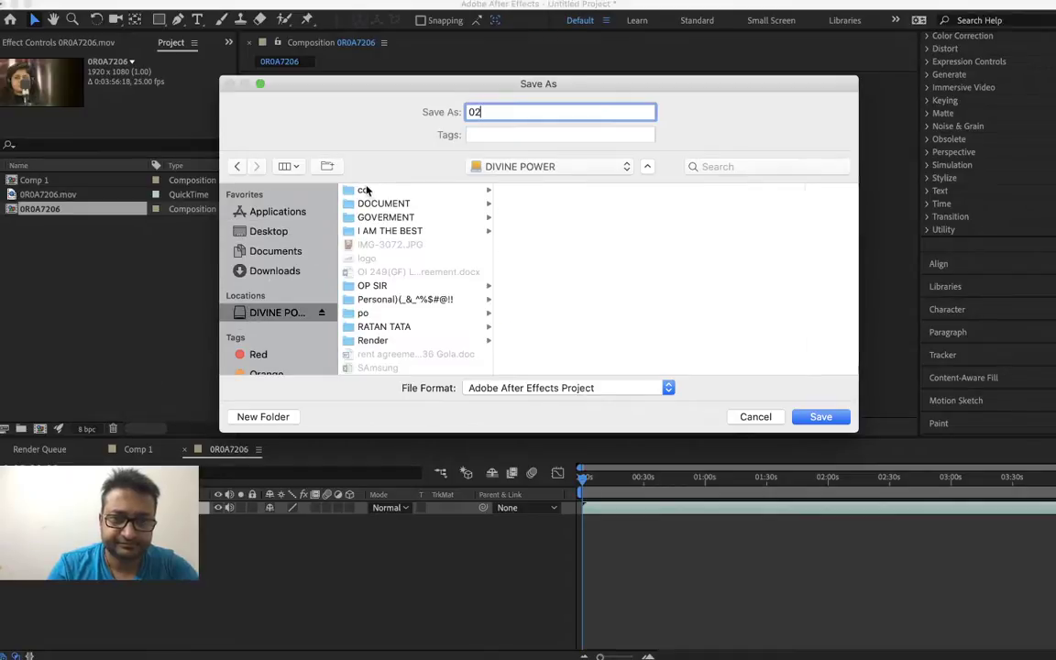
{"action": "left_click", "coordinate": [365, 189]}
{"action": "key", "text": "Return"}
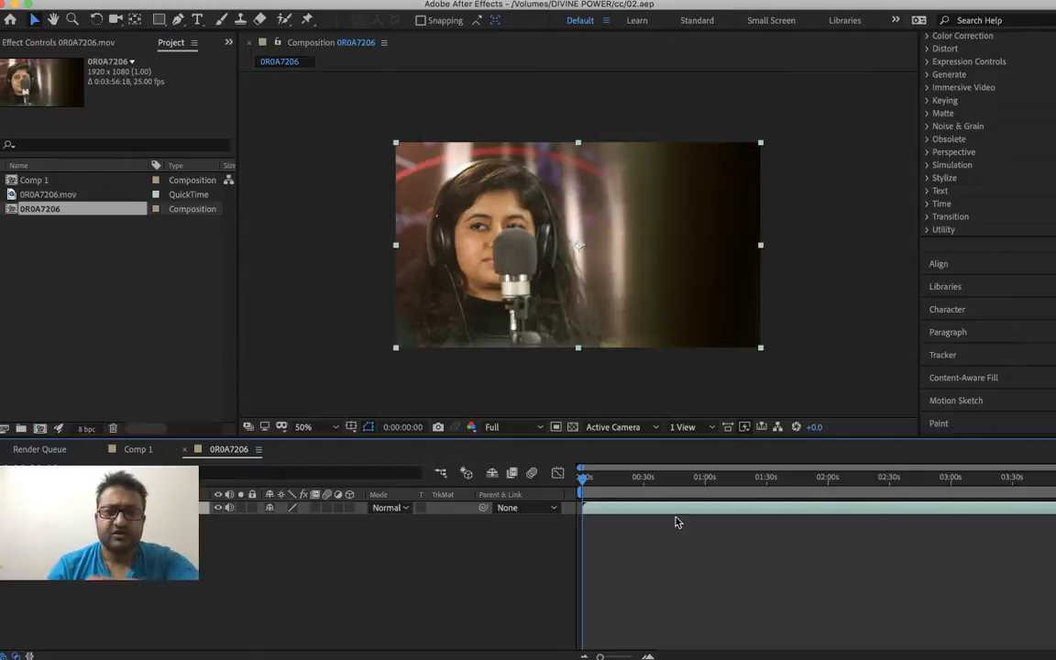
- Try the Auto Color effect on the 0R0A7206.mov layer, then delete it
{"action": "left_click", "coordinate": [661, 479]}
{"action": "left_click_drag", "start_coordinate": [662, 485], "coordinate": [564, 519]}
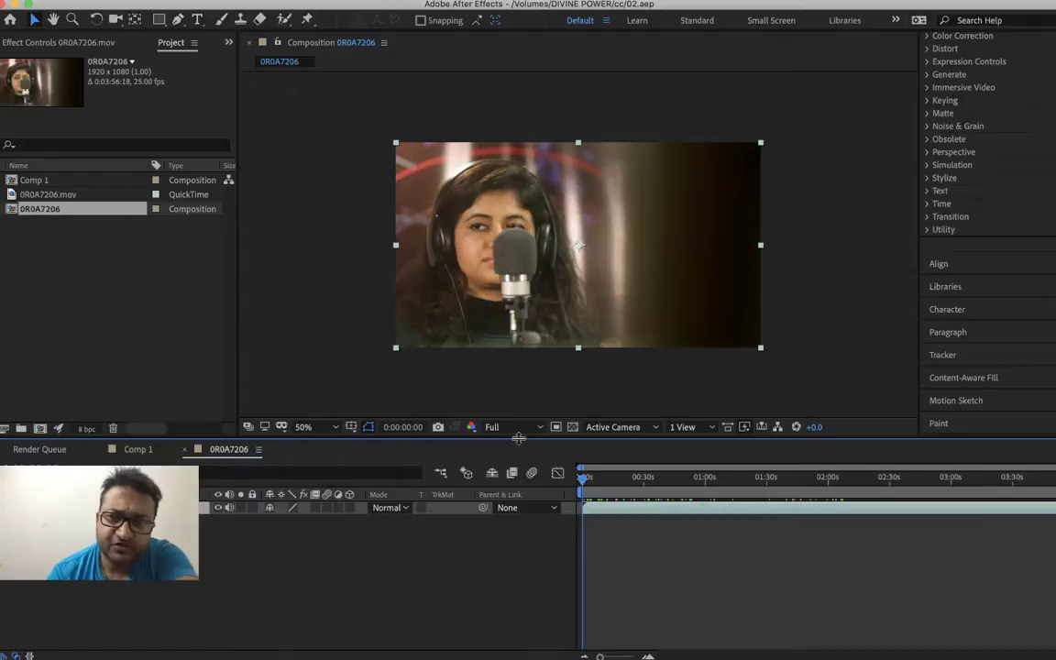
{"action": "left_click", "coordinate": [307, 1]}
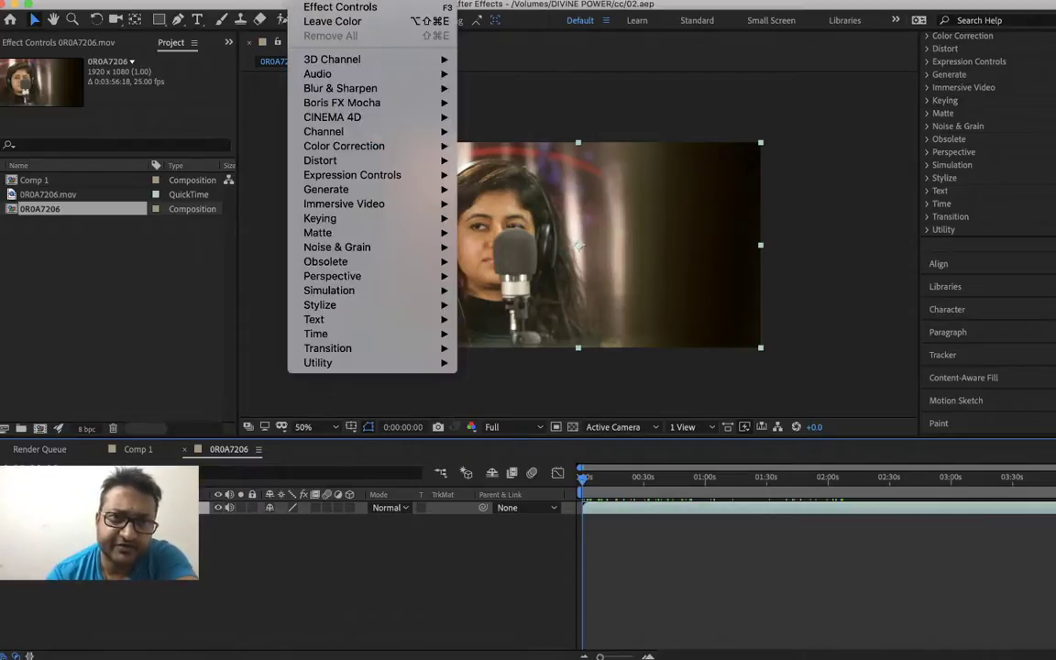
{"action": "mouse_move", "coordinate": [349, 154]}
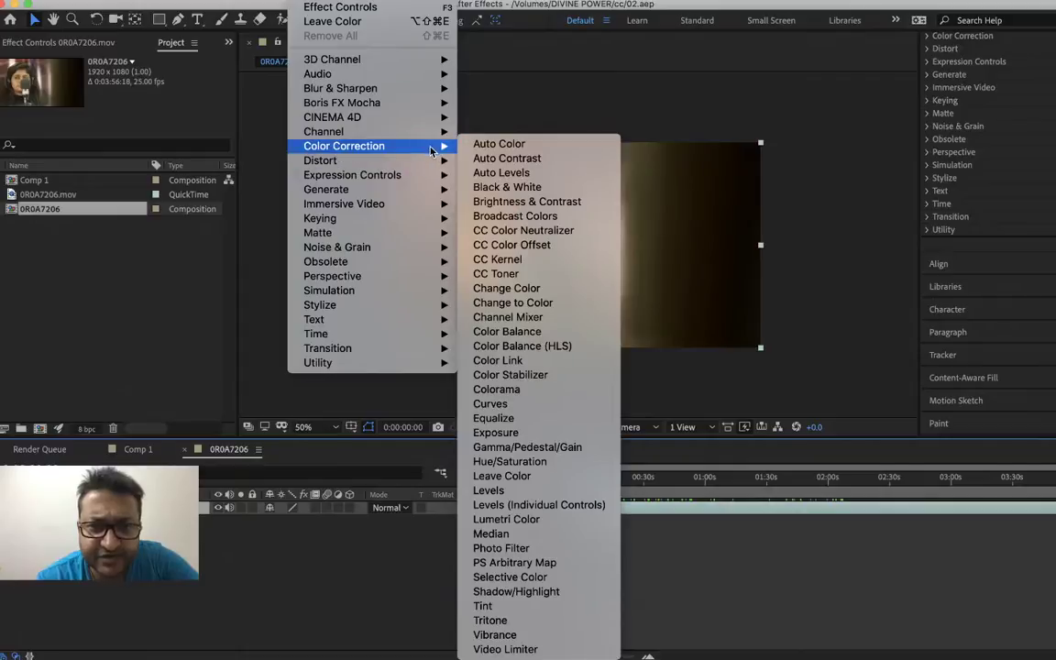
{"action": "left_click", "coordinate": [479, 149]}
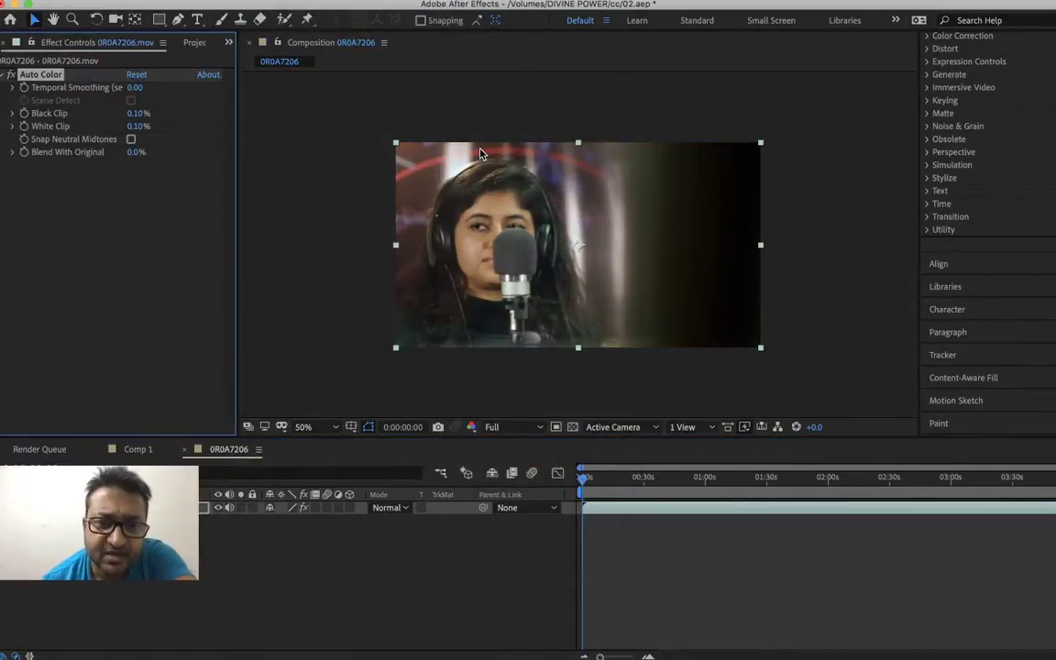
{"action": "left_click", "coordinate": [478, 153]}
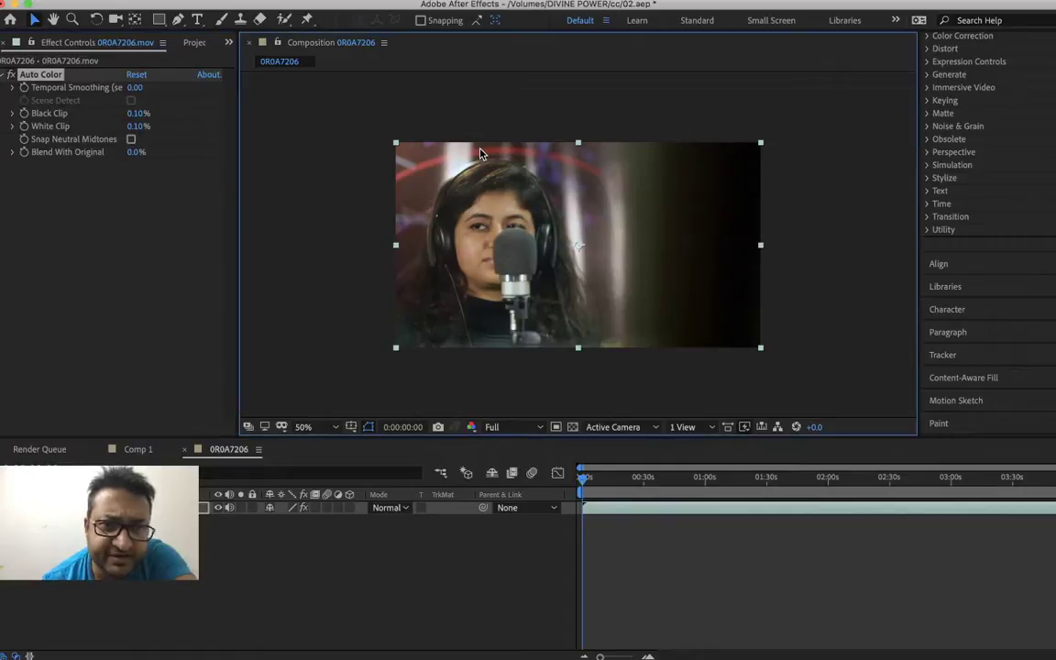
{"action": "left_click", "coordinate": [604, 539]}
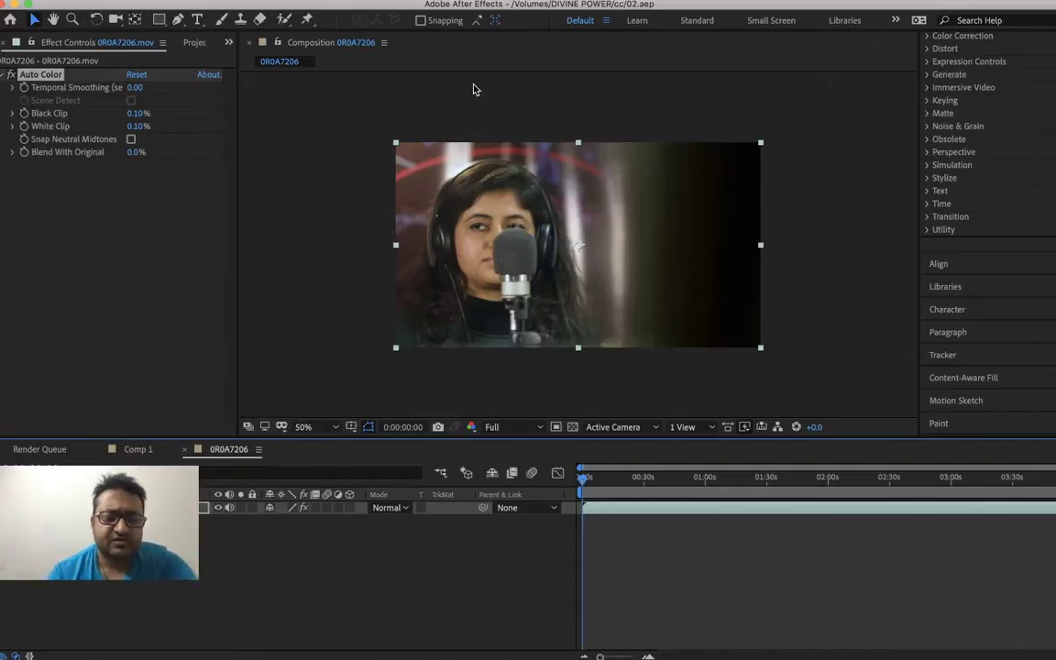
{"action": "key", "text": "Delete"}
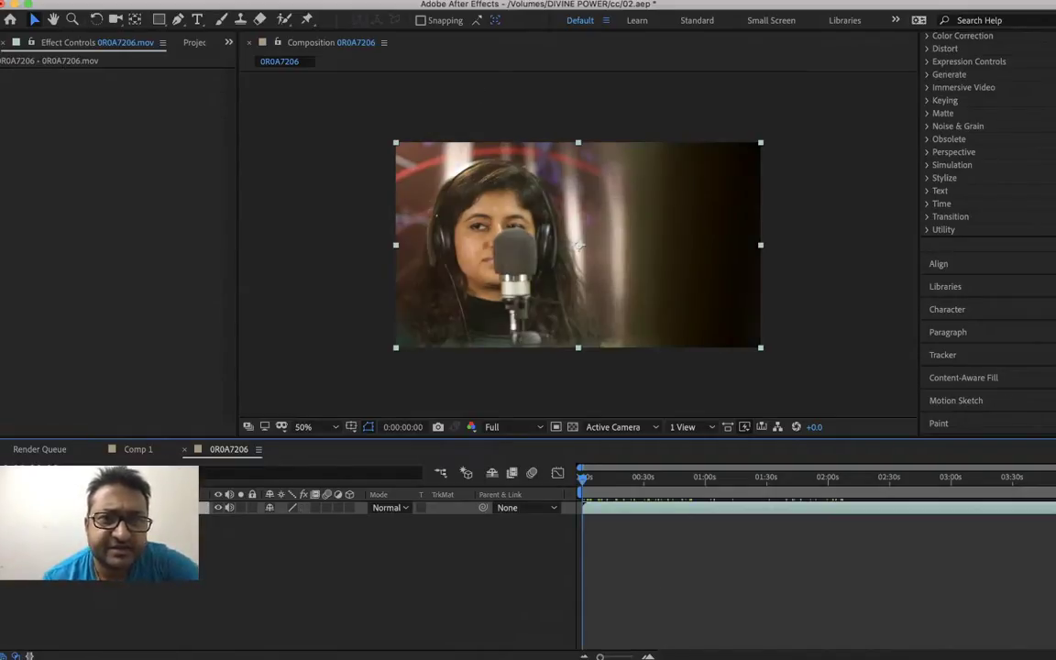
- Try the Auto Contrast effect on the 0R0A7206.mov layer, then delete it
{"action": "left_click", "coordinate": [302, 2]}
{"action": "left_click", "coordinate": [521, 159]}
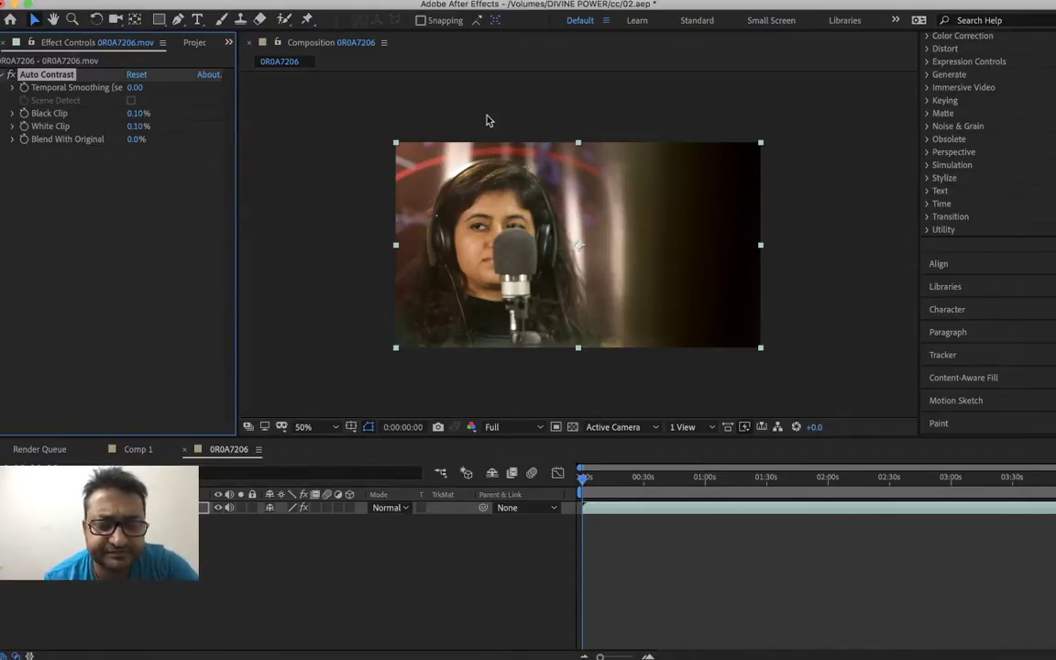
{"action": "key", "text": "Delete"}
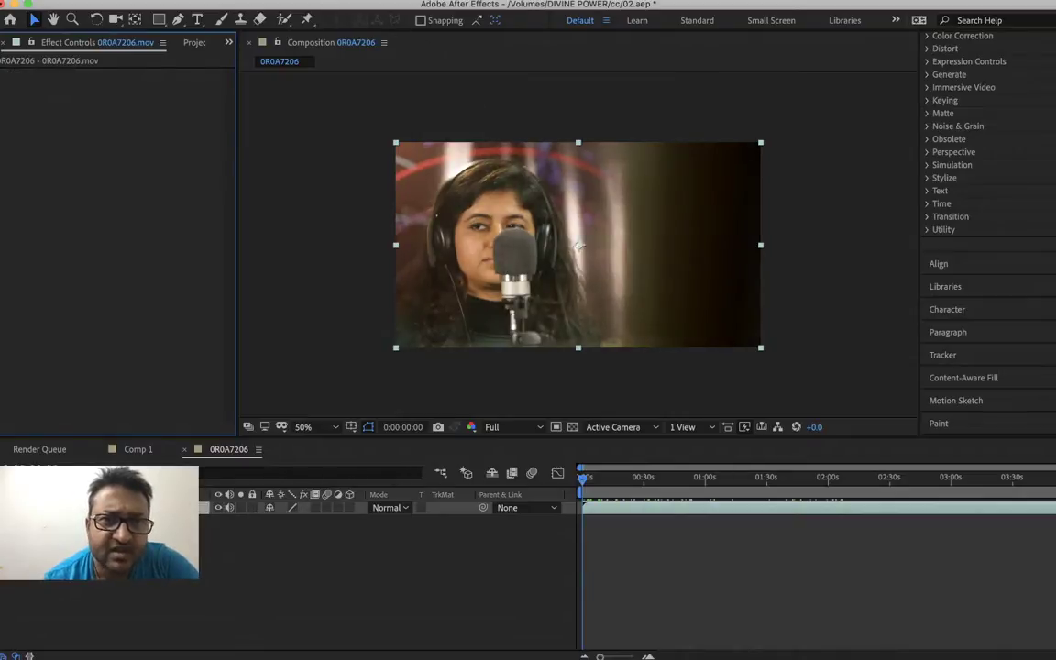
- Apply the Auto Color and Auto Contrast color correction effects to the 0R0A7206.mov layer
{"action": "left_click", "coordinate": [299, 1]}
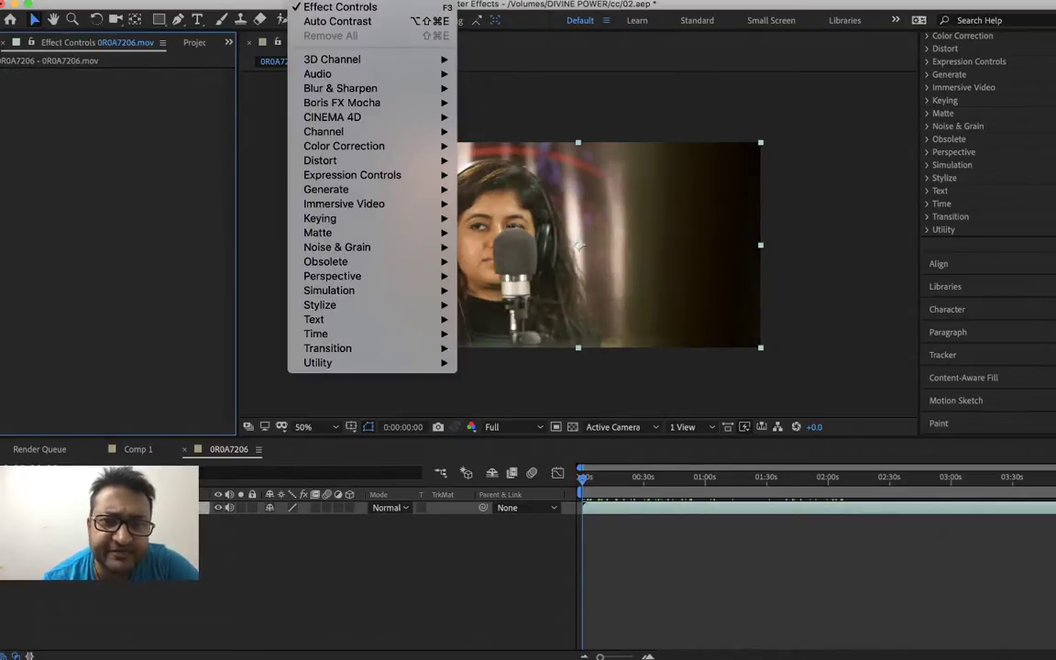
{"action": "mouse_move", "coordinate": [403, 145]}
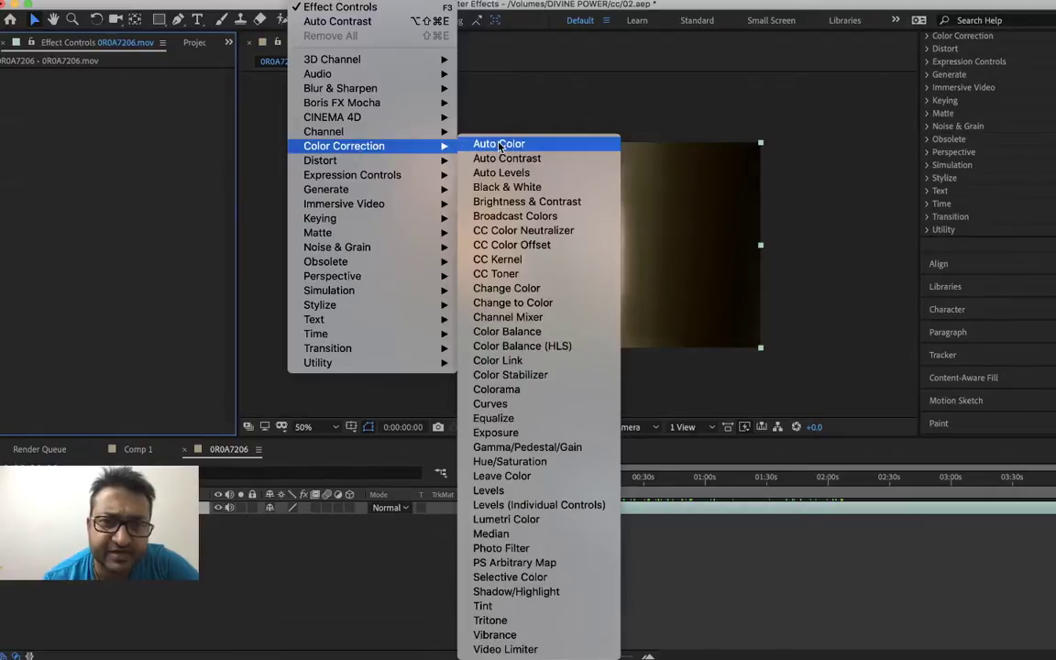
{"action": "left_click", "coordinate": [500, 144]}
{"action": "left_click", "coordinate": [299, 1]}
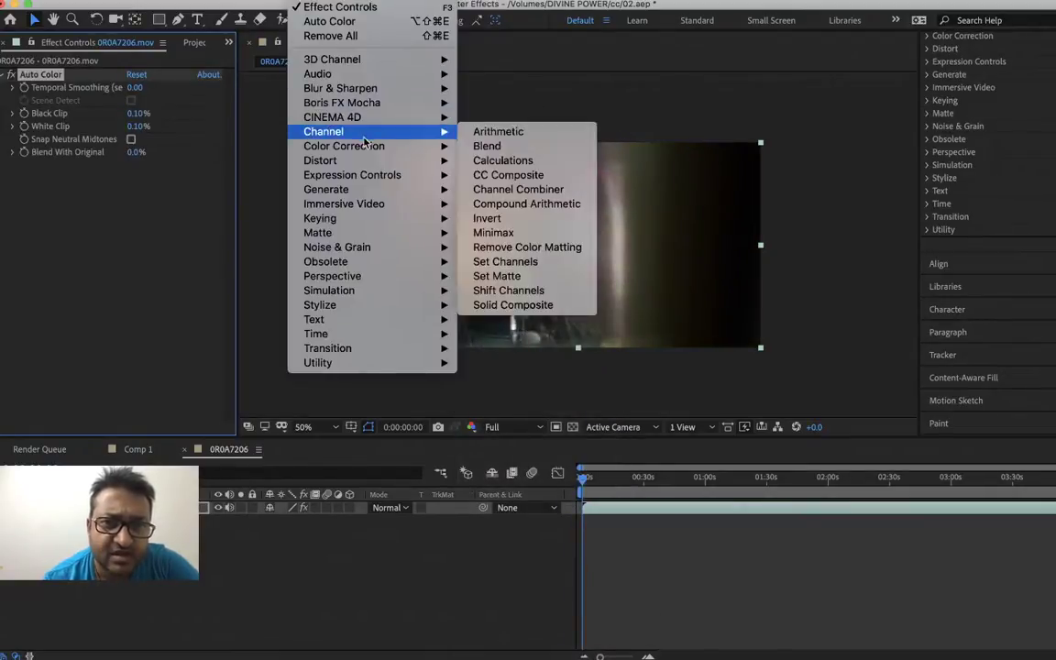
{"action": "mouse_move", "coordinate": [403, 146]}
{"action": "left_click", "coordinate": [506, 160]}
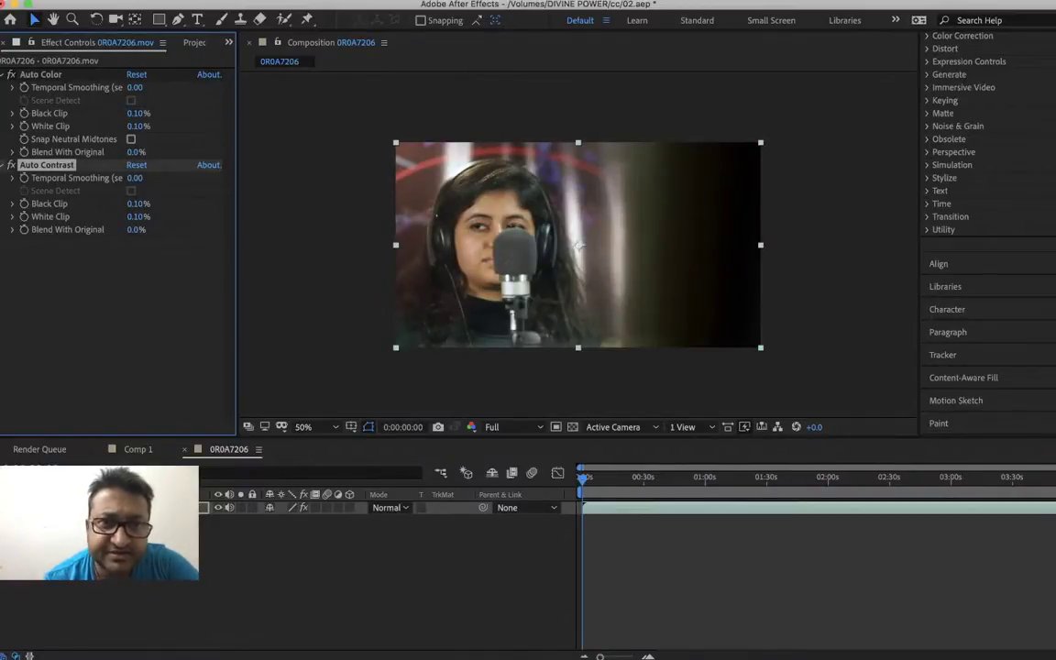
- Add the Auto Levels color correction effect to the 0R0A7206.mov layer
{"action": "left_click", "coordinate": [298, 1]}
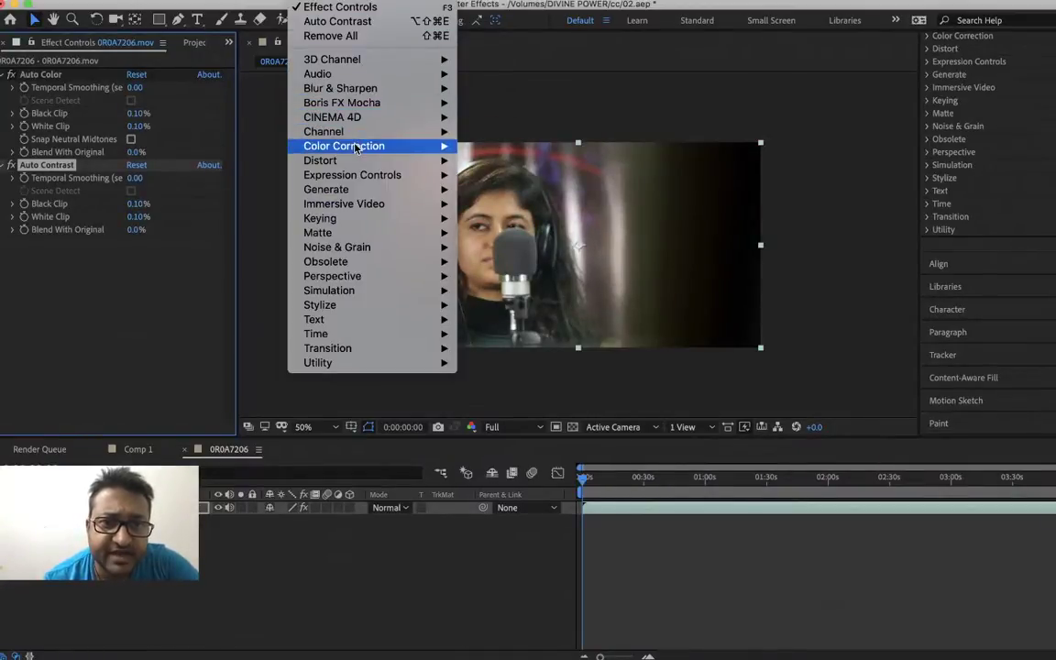
{"action": "mouse_move", "coordinate": [404, 146]}
{"action": "left_click", "coordinate": [535, 173]}
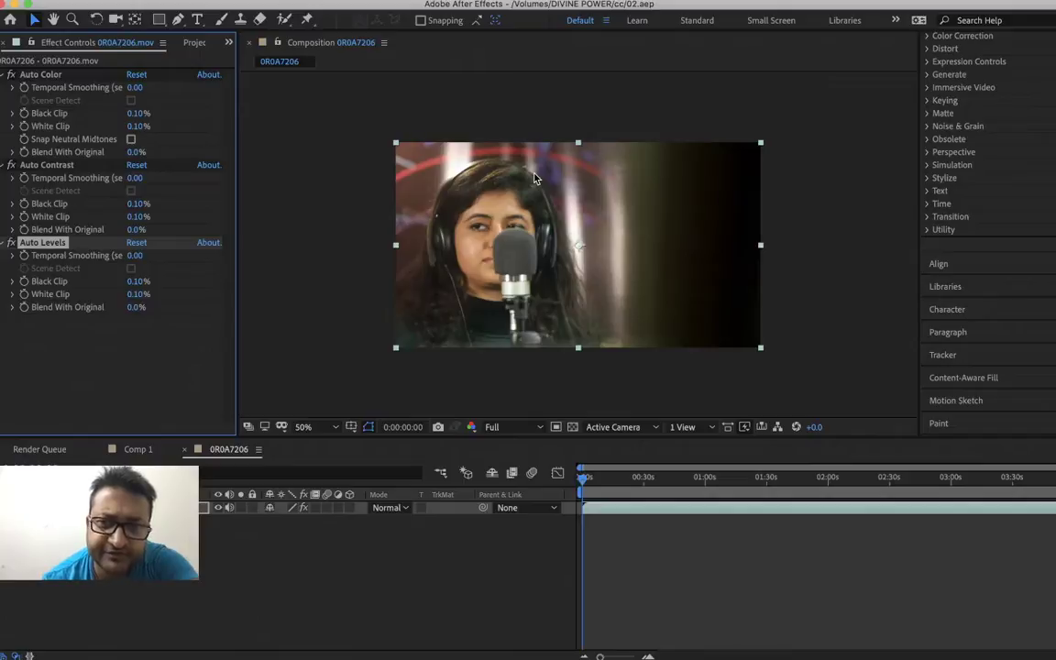
- Turn all effects on the 0R0A7206.mov layer off and on again to compare the footage before and after
{"action": "left_click", "coordinate": [332, 543]}
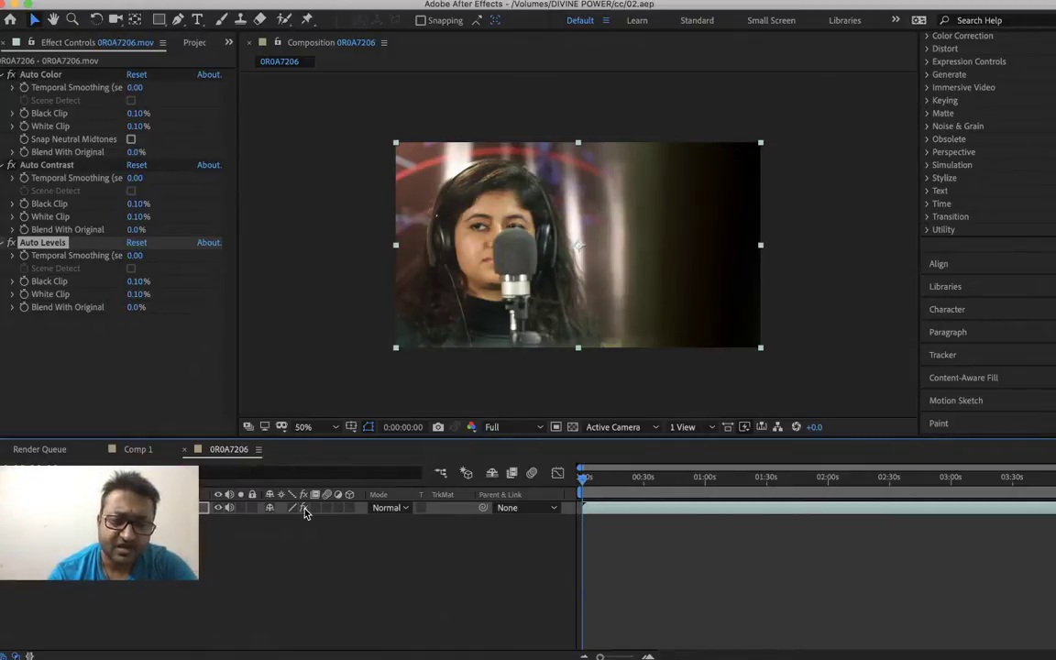
{"action": "left_click", "coordinate": [303, 508]}
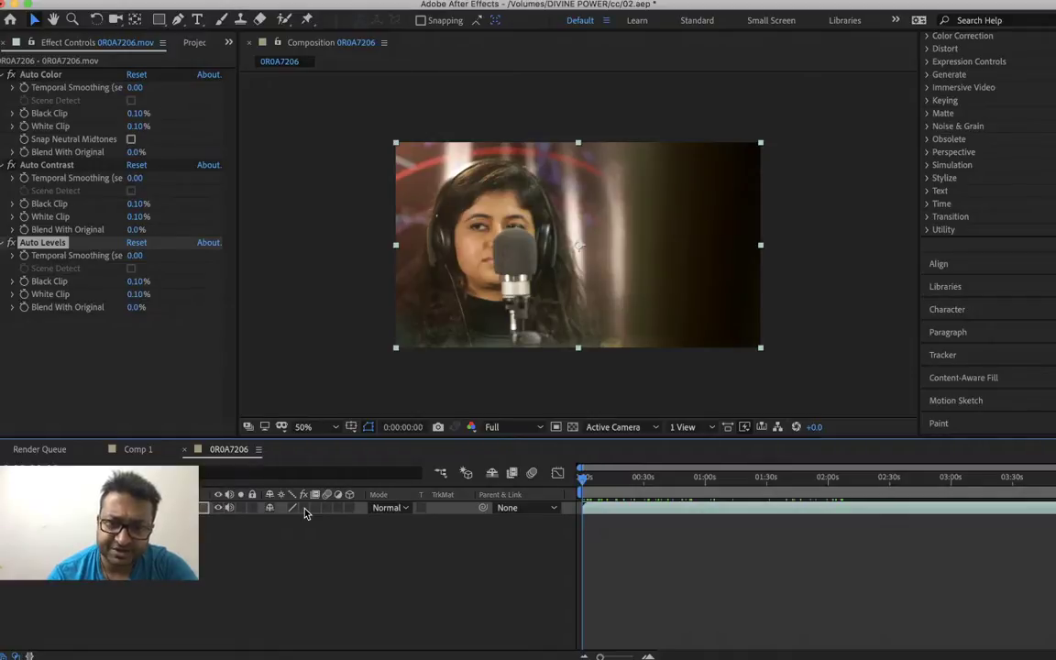
{"action": "left_click", "coordinate": [304, 507]}
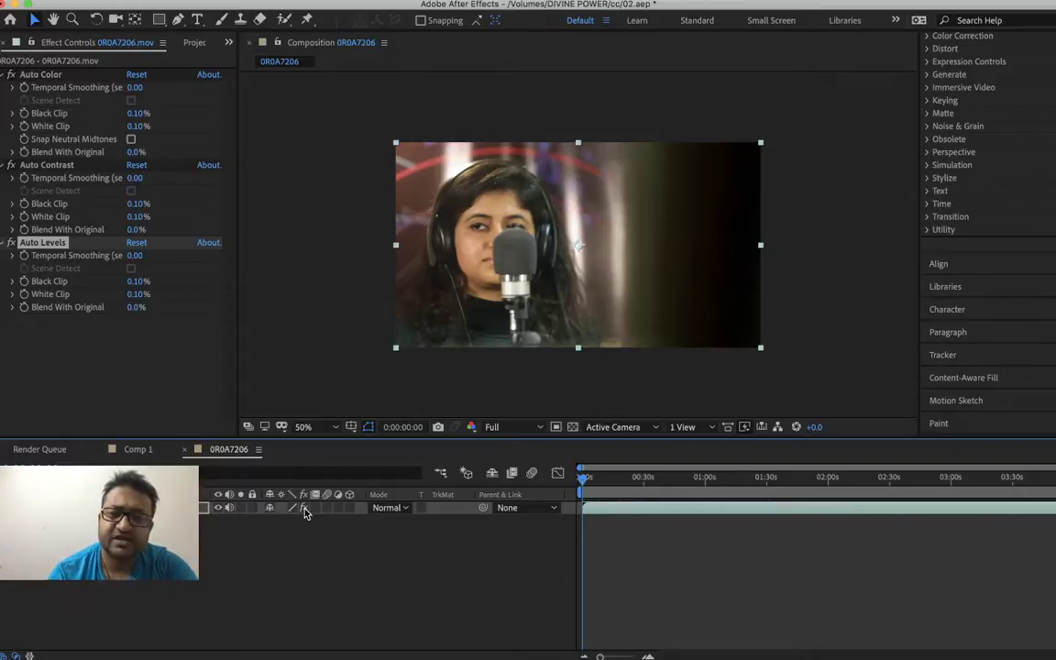
- Switch off the three effects and re-enable Auto Color, Auto Contrast and Auto Levels one by one to compare their impact
{"action": "left_click", "coordinate": [163, 362]}
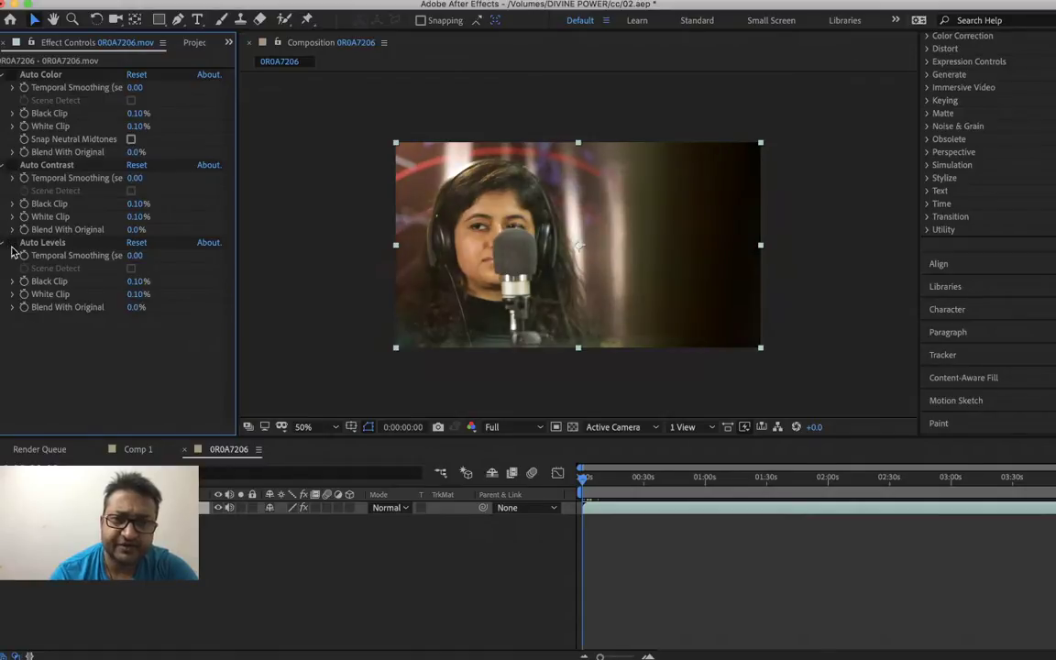
{"action": "left_click", "coordinate": [11, 73]}
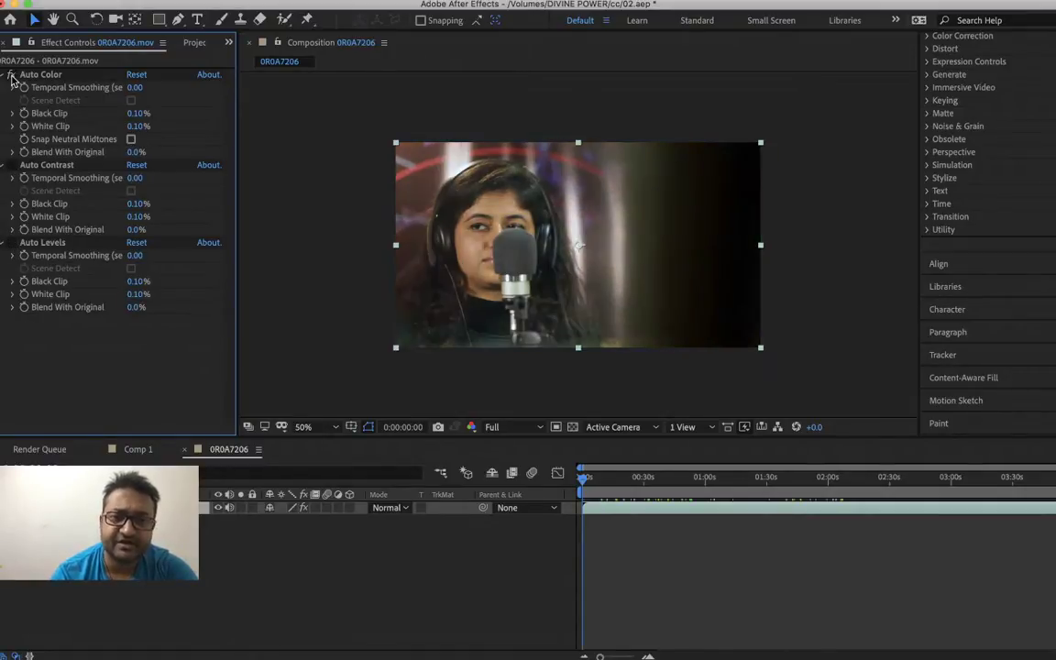
{"action": "left_click", "coordinate": [11, 167]}
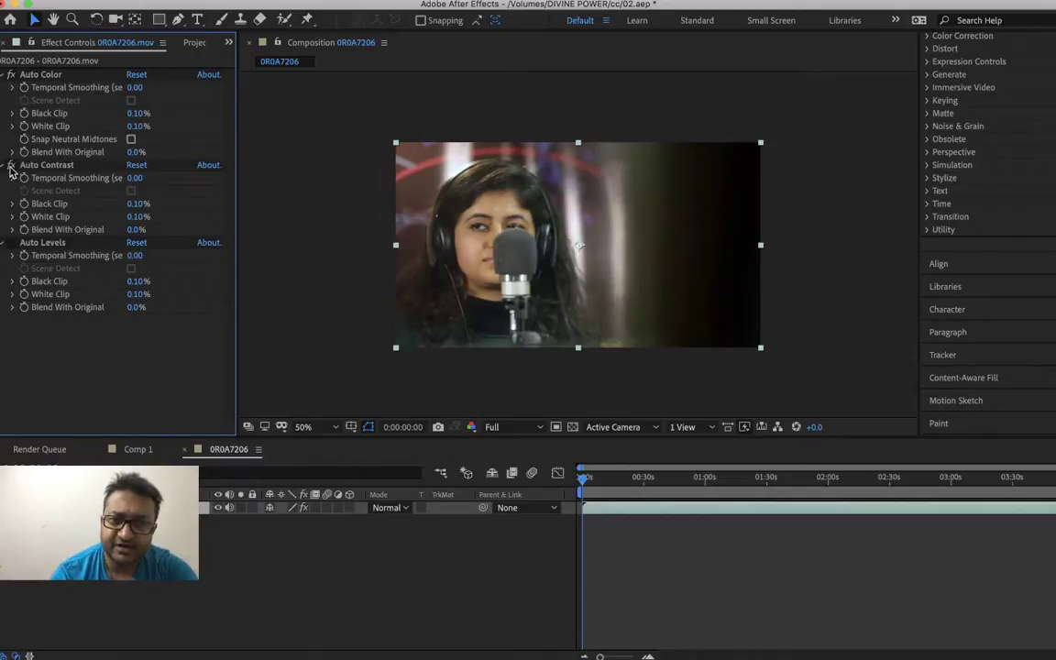
{"action": "left_click", "coordinate": [11, 243]}
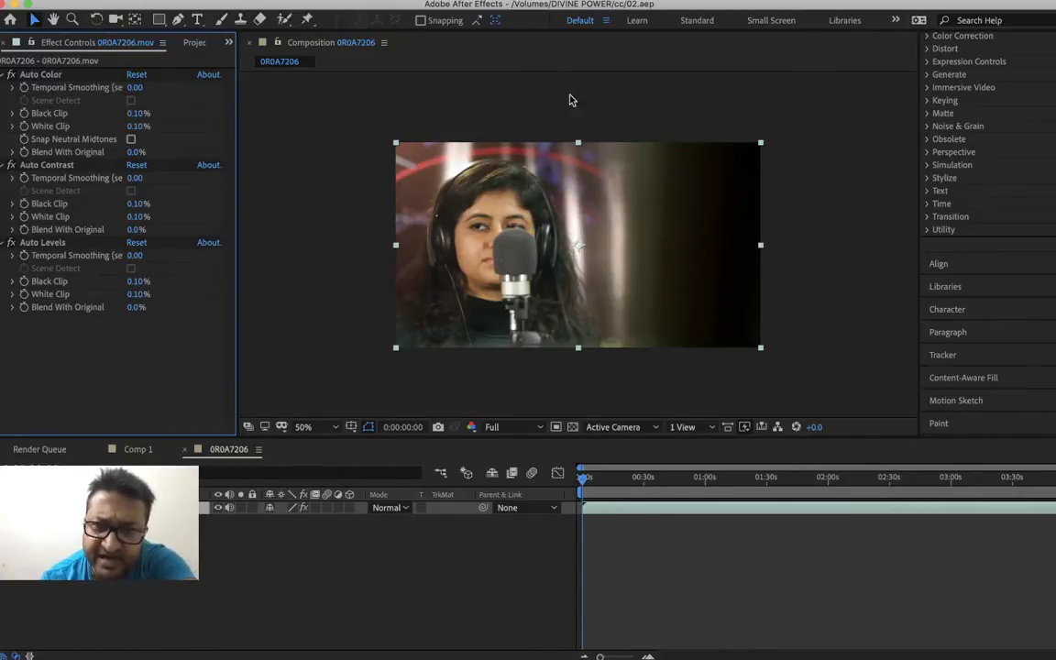
- Apply the Black & White color correction effect to the 0R0A7206.mov layer and set its Reds to 56
{"action": "left_click", "coordinate": [341, 0]}
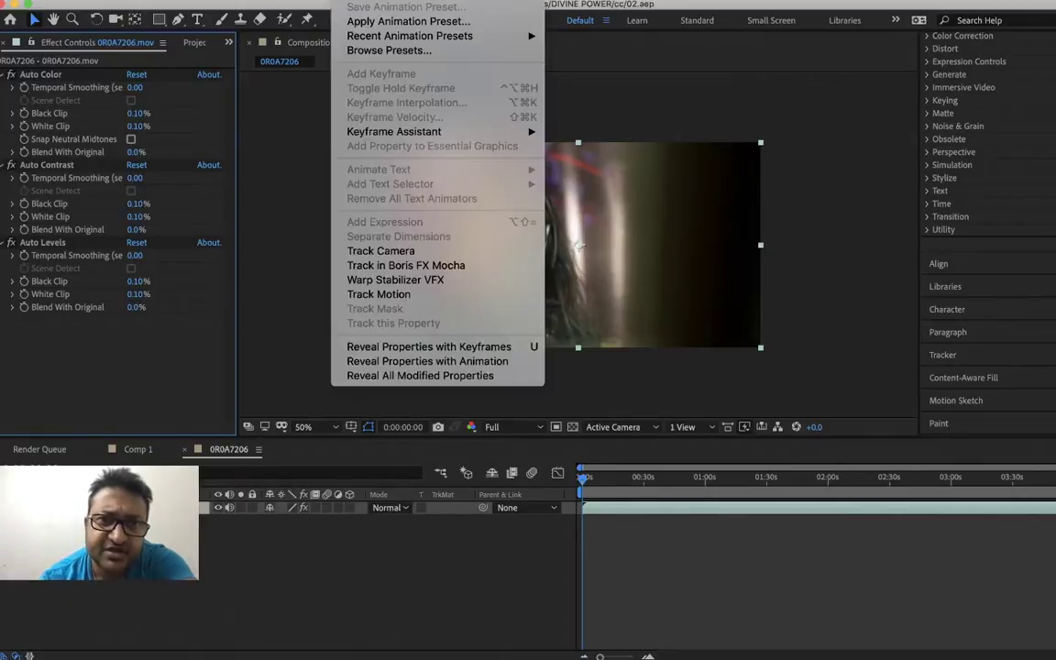
{"action": "mouse_move", "coordinate": [303, 0]}
{"action": "mouse_move", "coordinate": [352, 152]}
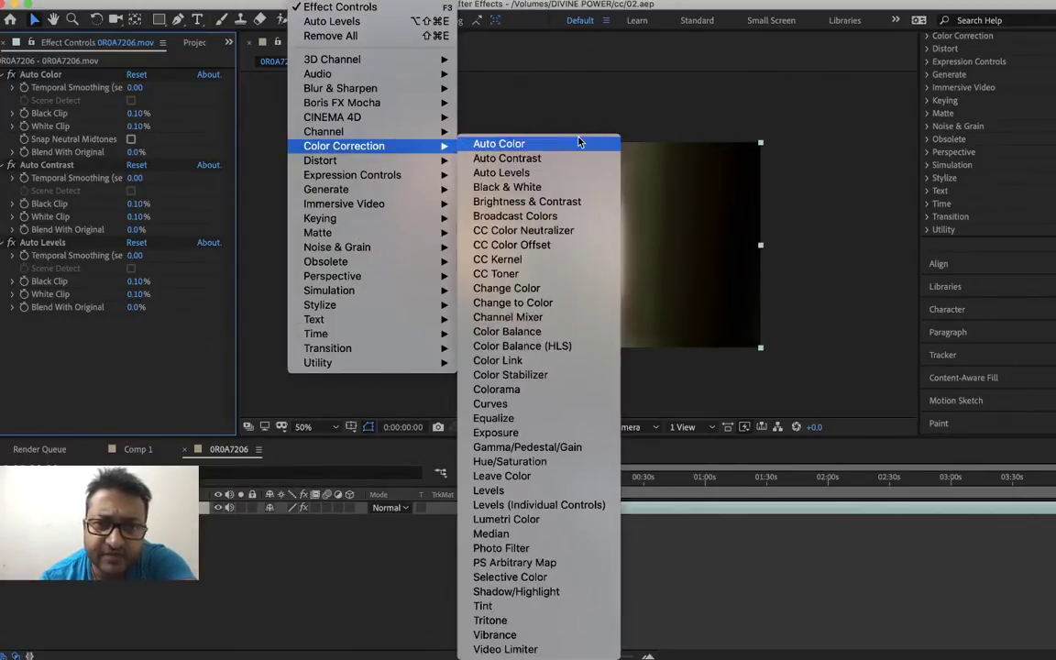
{"action": "left_click", "coordinate": [512, 186]}
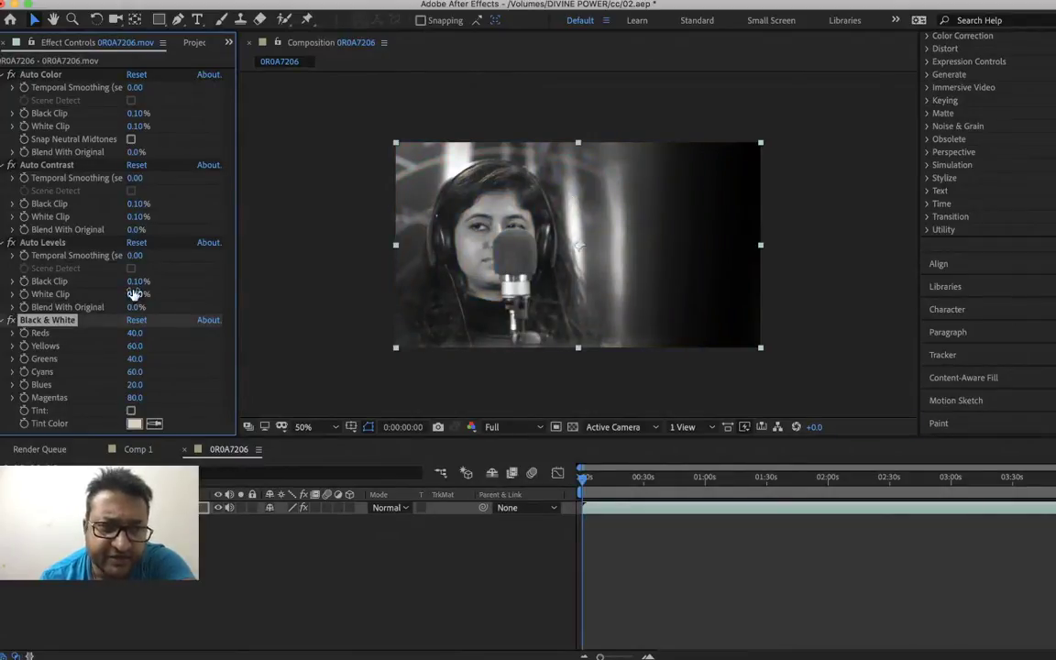
{"action": "left_click_drag", "start_coordinate": [135, 332], "coordinate": [151, 363]}
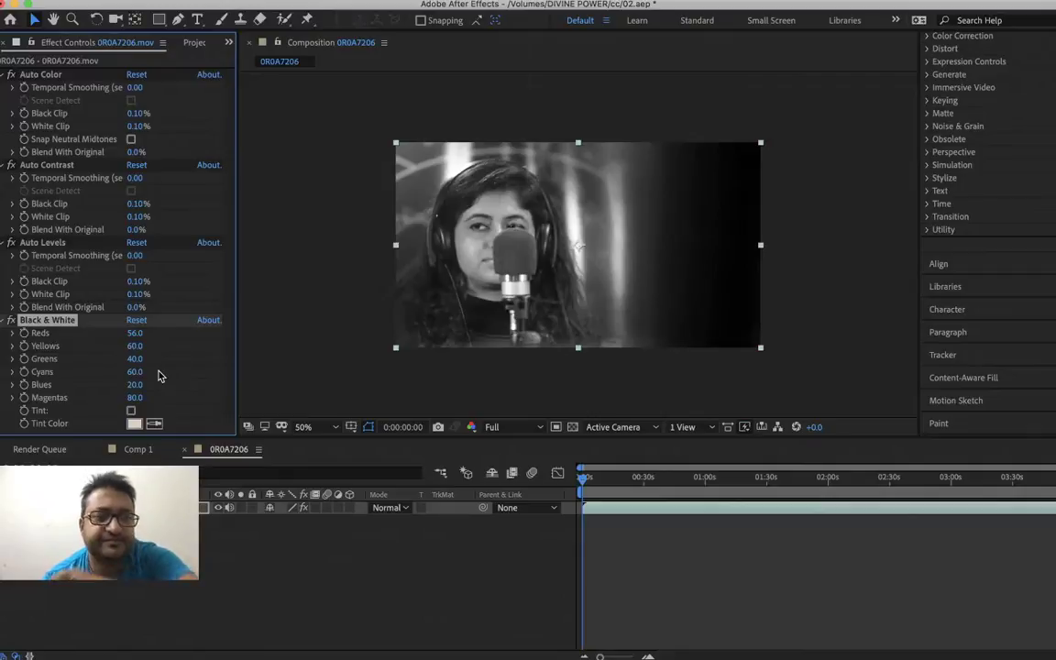
- Choose a blue tint color for the Black & White effect and enable its Tint option
{"action": "left_click", "coordinate": [135, 423]}
{"action": "left_click", "coordinate": [502, 263]}
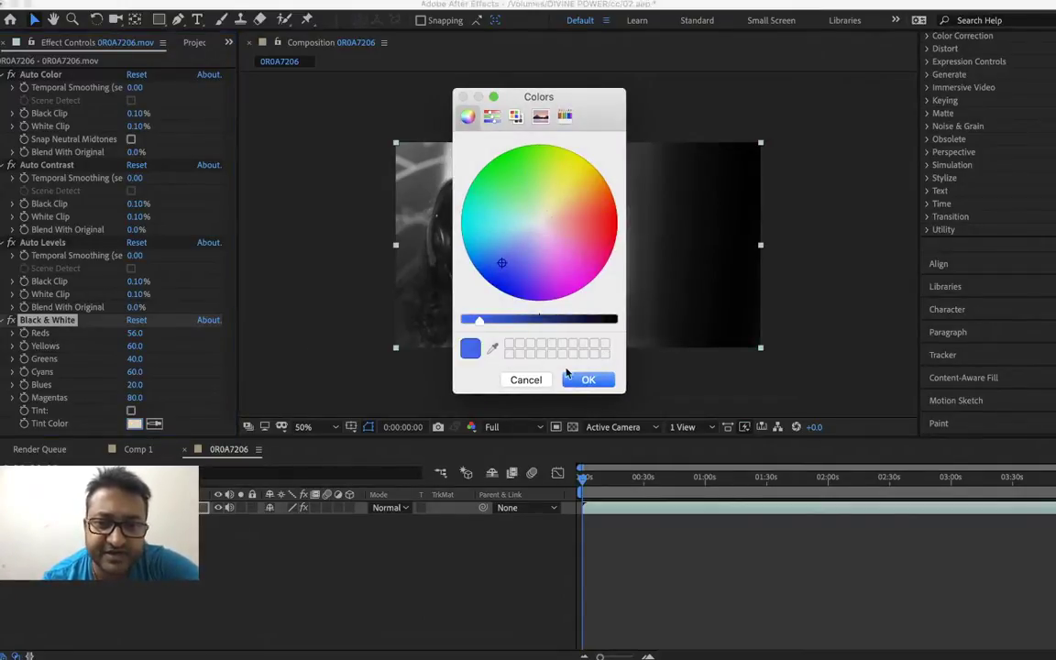
{"action": "left_click", "coordinate": [603, 380]}
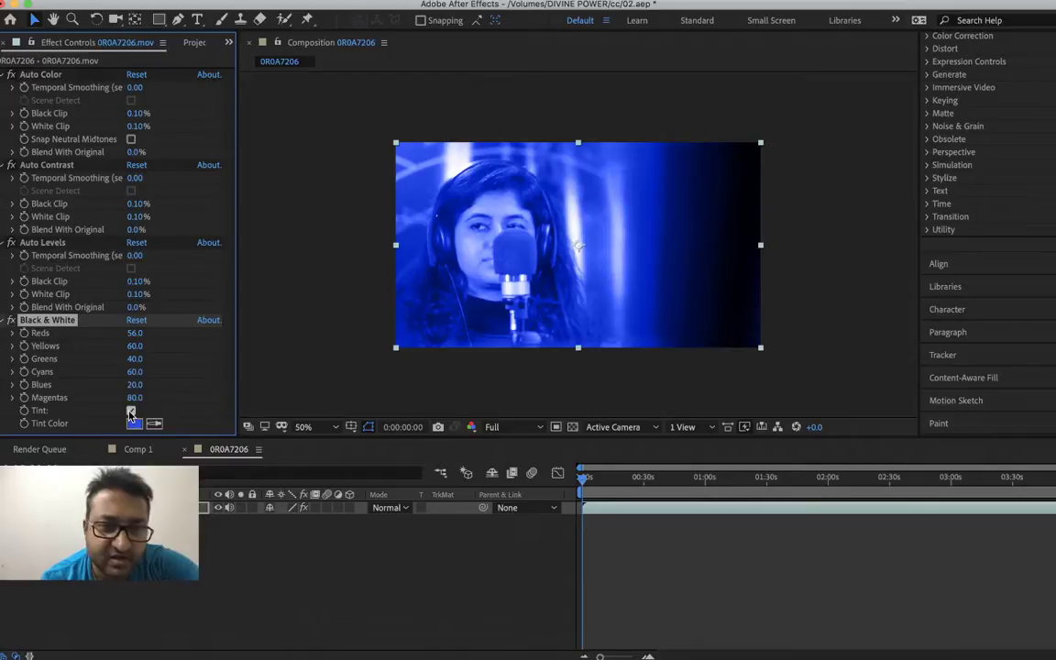
- Try Magentas at 254 and Reds at -81 in the Black & White effect, and delete the effect
{"action": "left_click_drag", "start_coordinate": [135, 397], "coordinate": [275, 394]}
{"action": "left_click_drag", "start_coordinate": [134, 334], "coordinate": [56, 369]}
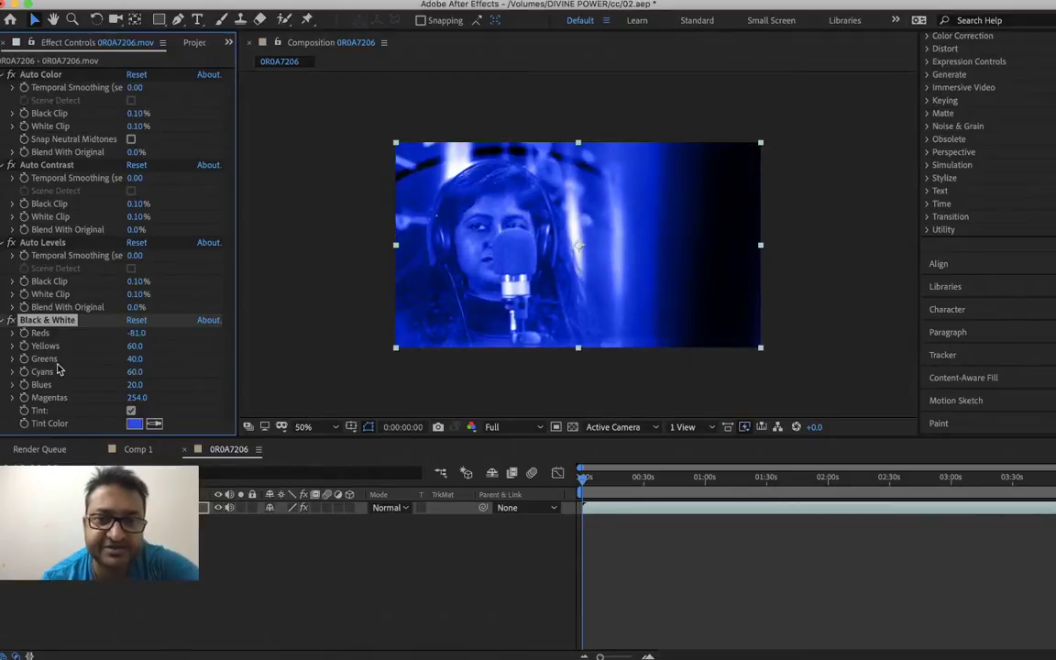
{"action": "key", "text": "Delete"}
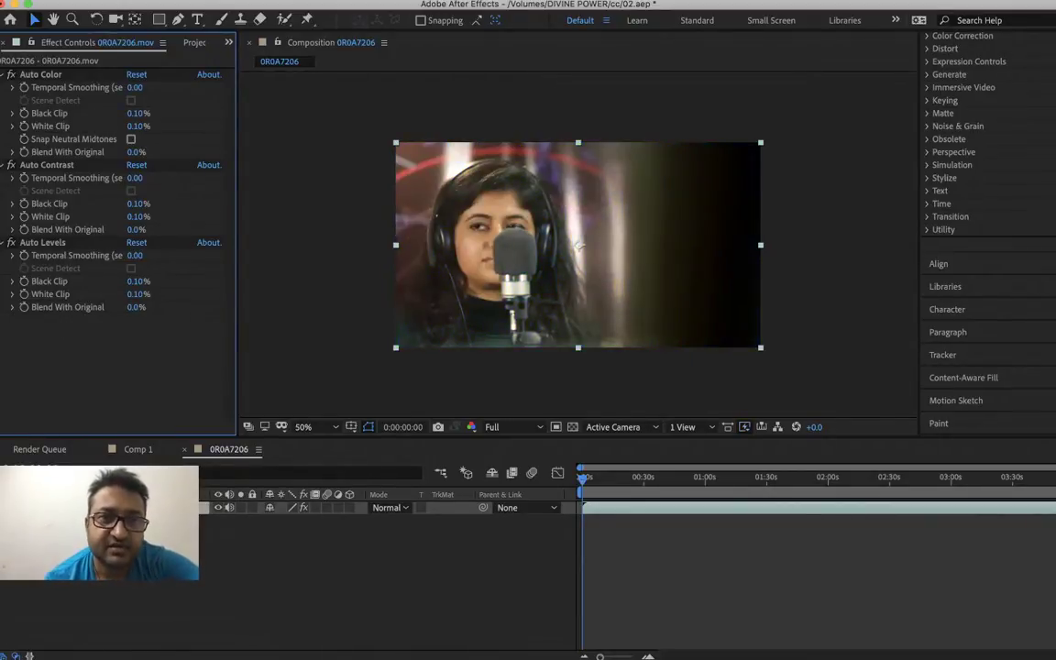
- Apply Brightness & Contrast to the layer with Brightness 18, Contrast 22 and the Use Legacy option enabled
{"action": "left_click", "coordinate": [307, 0]}
{"action": "mouse_move", "coordinate": [366, 146]}
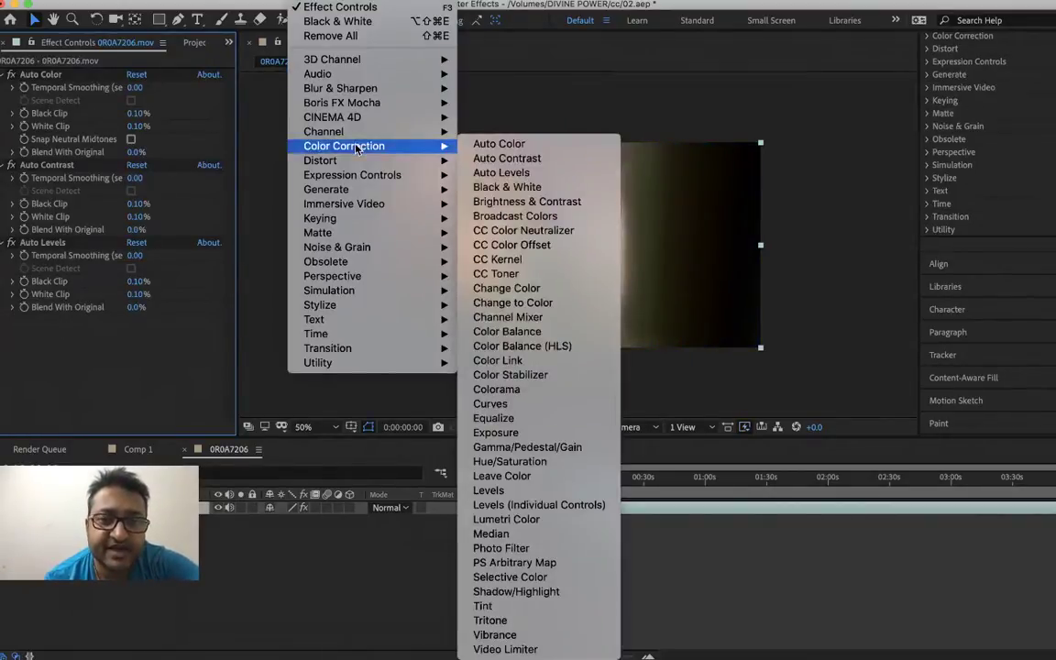
{"action": "left_click", "coordinate": [544, 204]}
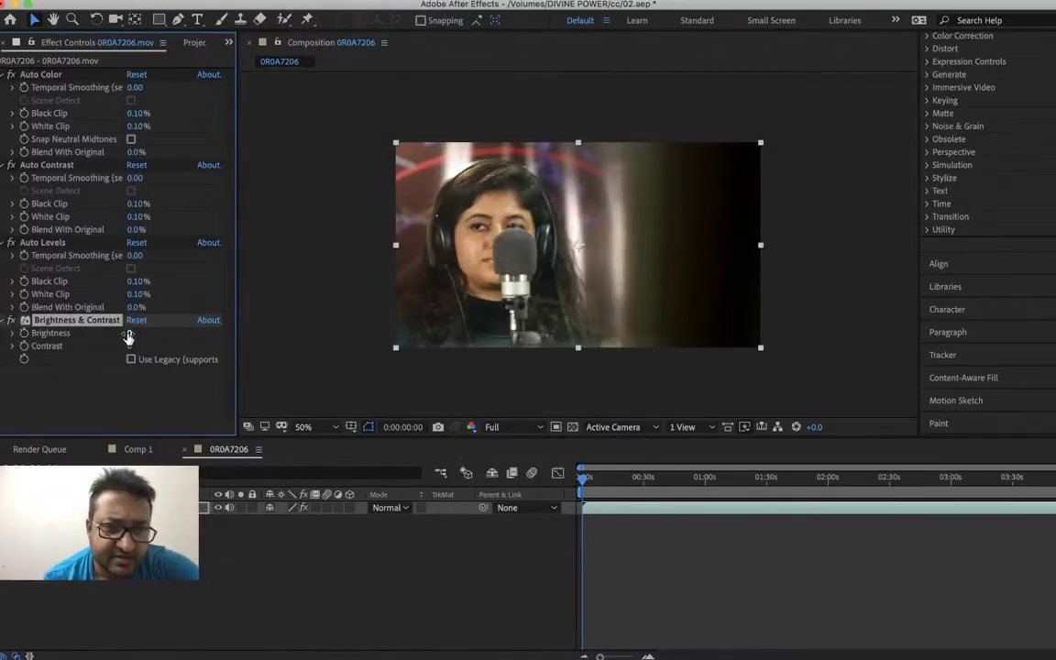
{"action": "left_click_drag", "start_coordinate": [128, 337], "coordinate": [149, 337]}
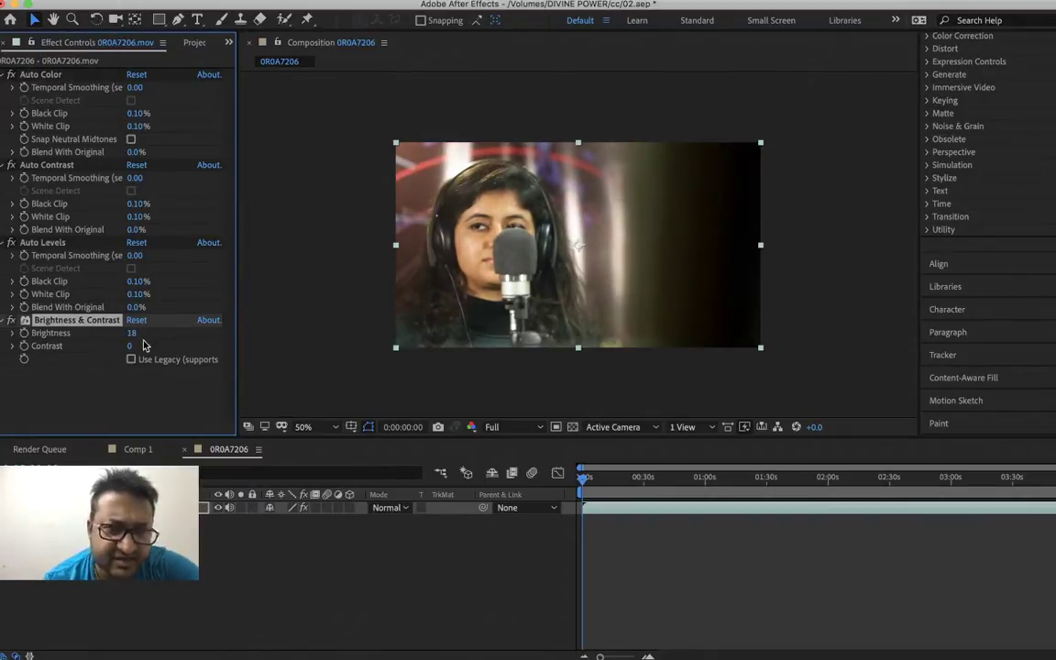
{"action": "left_click_drag", "start_coordinate": [129, 346], "coordinate": [167, 350]}
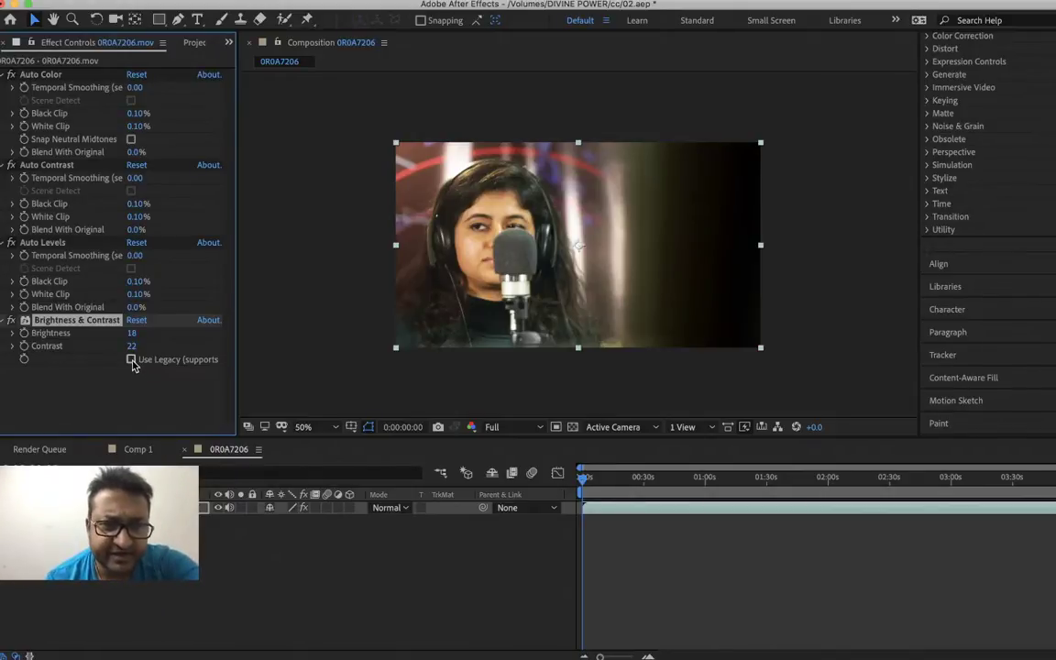
{"action": "left_click", "coordinate": [131, 359]}
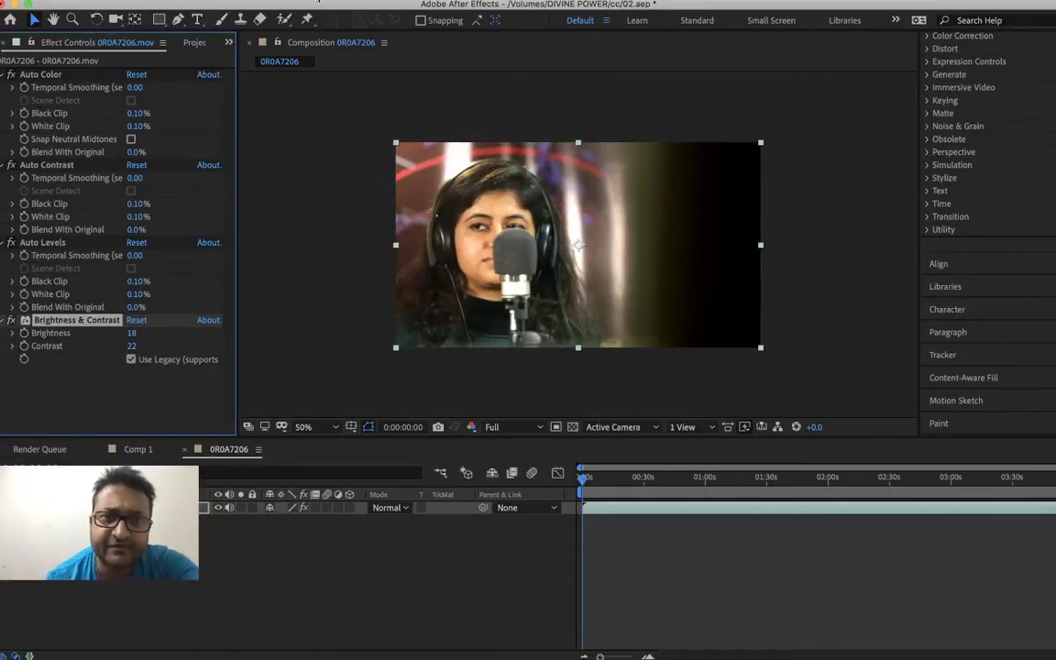
- Add the Broadcast Colors effect with locale PAL, maximum signal amplitude 120 and Reduce Saturation as the color-safe method
{"action": "left_click", "coordinate": [307, 0]}
{"action": "mouse_move", "coordinate": [467, 149]}
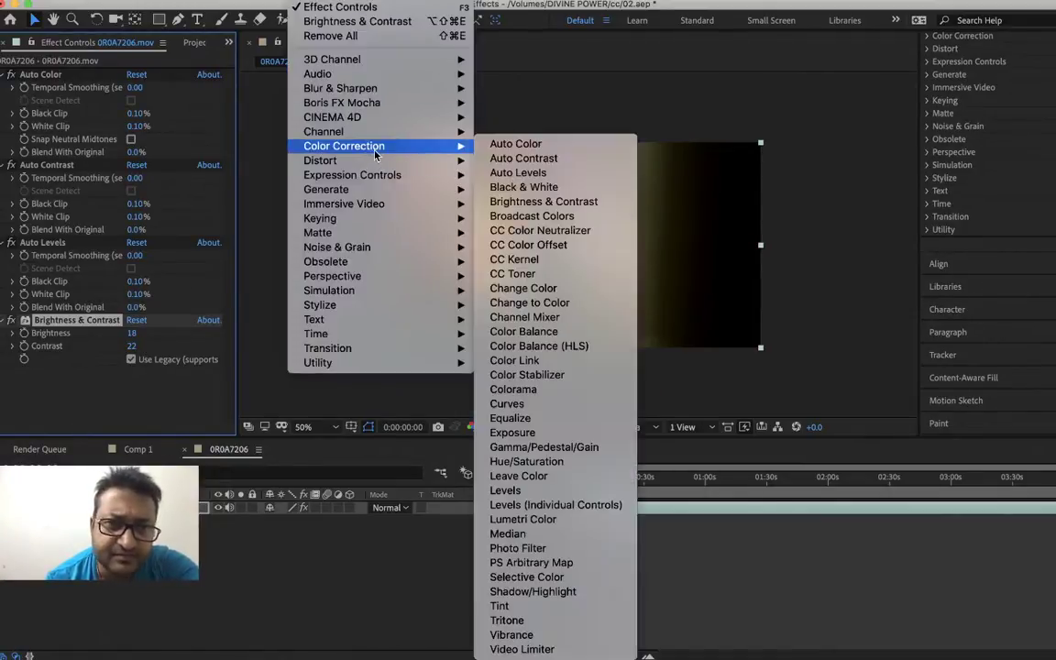
{"action": "left_click", "coordinate": [539, 219]}
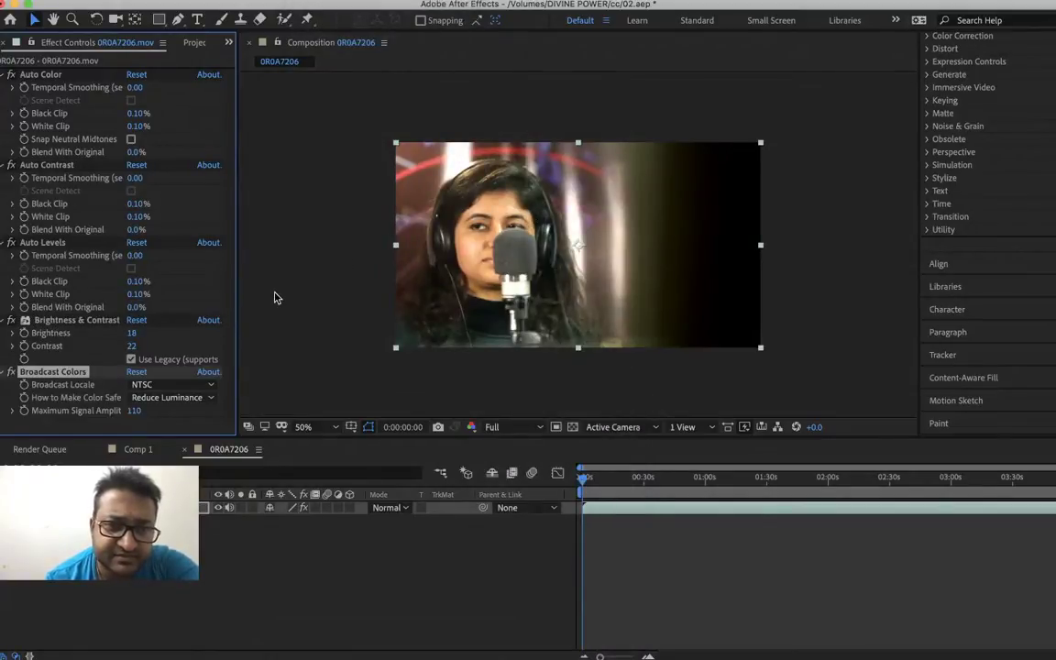
{"action": "left_click", "coordinate": [156, 385]}
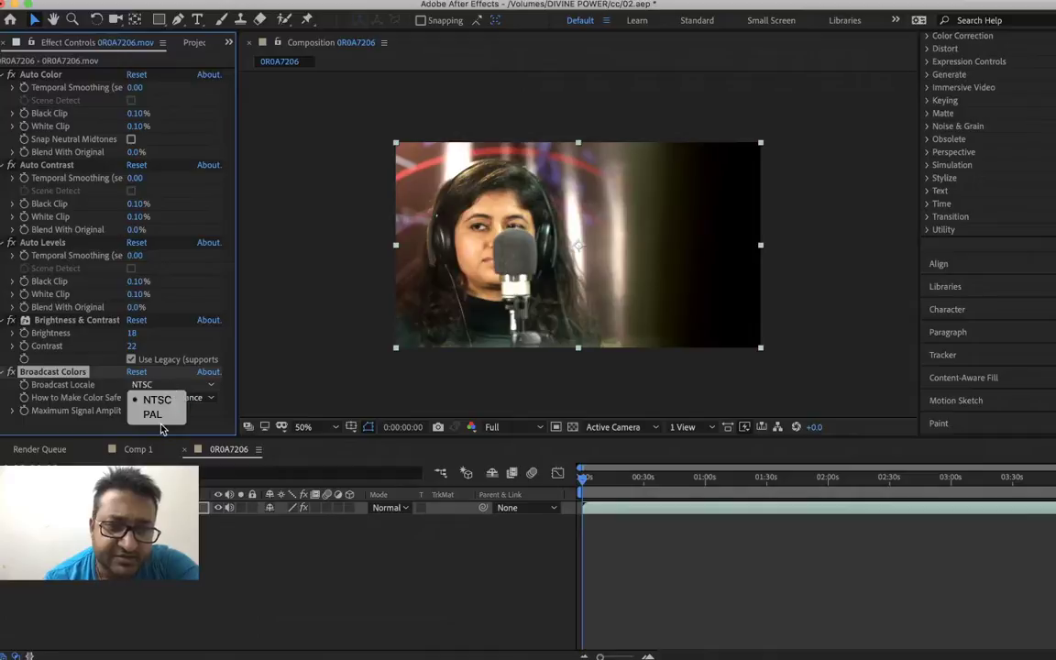
{"action": "left_click", "coordinate": [151, 414]}
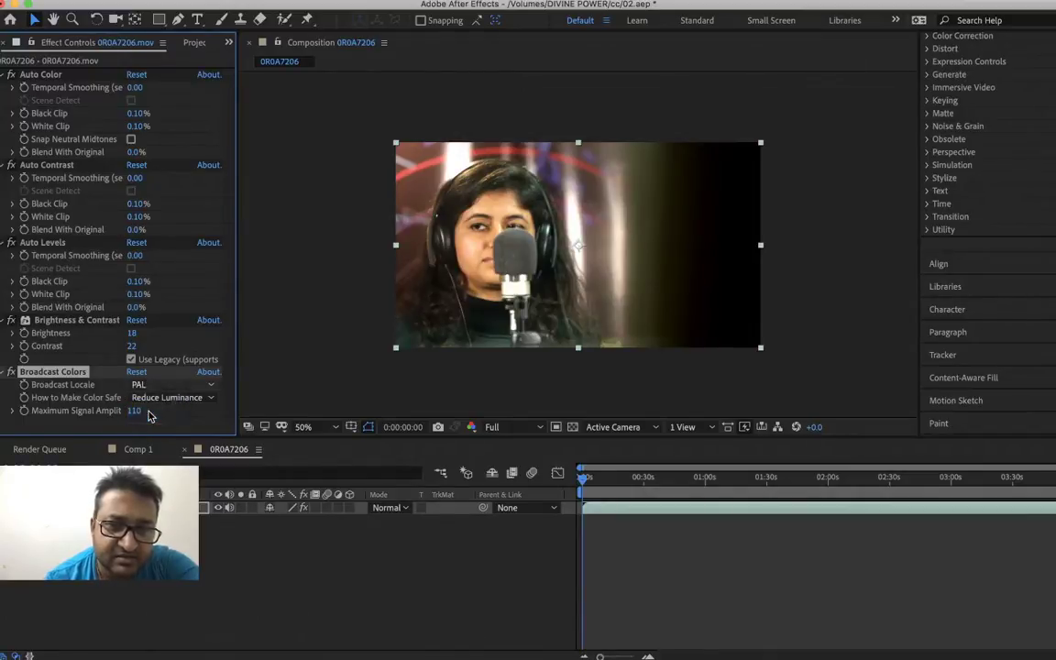
{"action": "left_click_drag", "start_coordinate": [136, 411], "coordinate": [164, 416]}
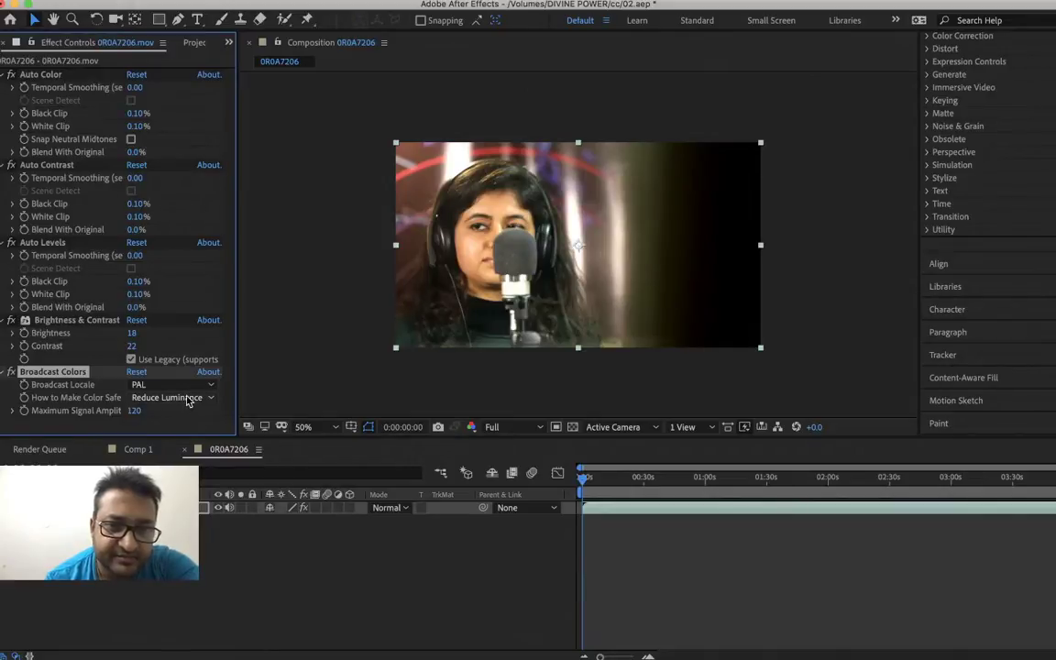
{"action": "left_click", "coordinate": [183, 397]}
{"action": "left_click", "coordinate": [188, 427]}
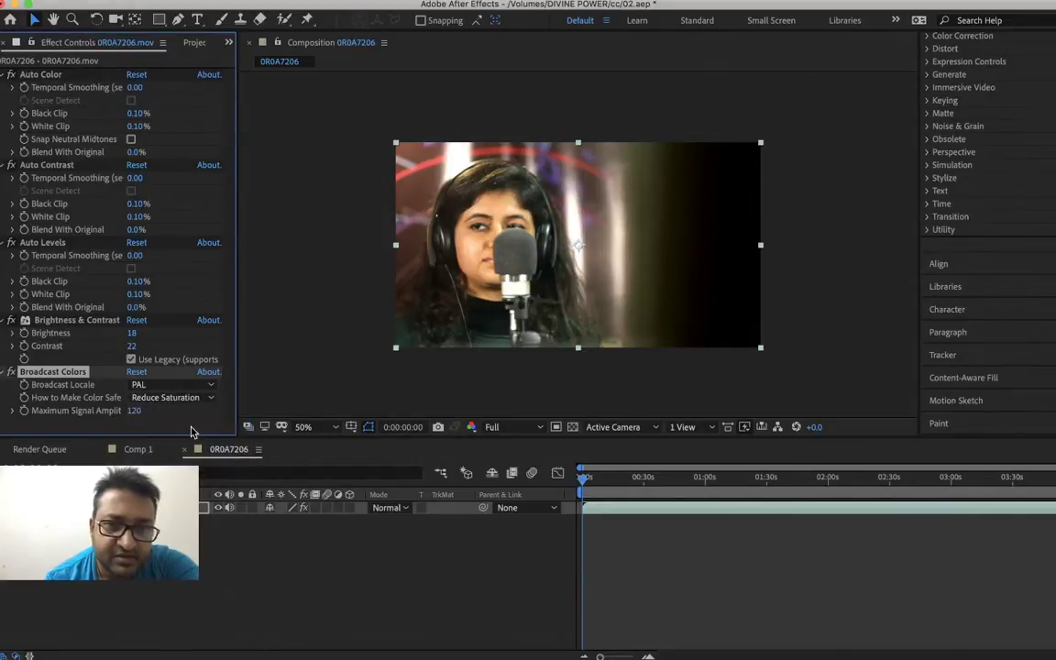
{"action": "left_click", "coordinate": [302, 1]}
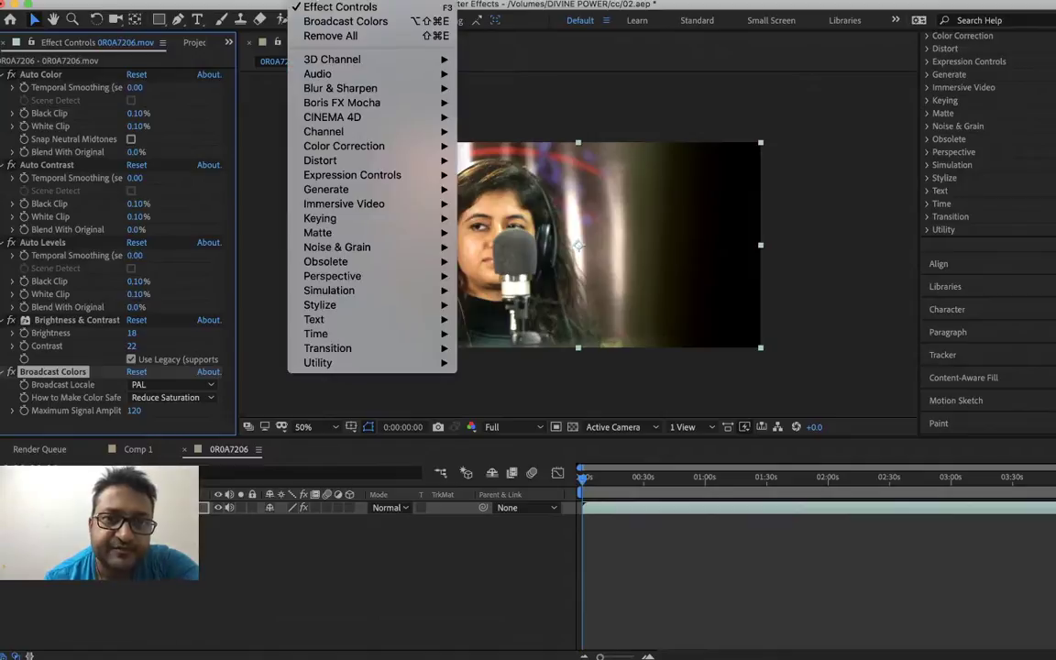
{"action": "mouse_move", "coordinate": [348, 146]}
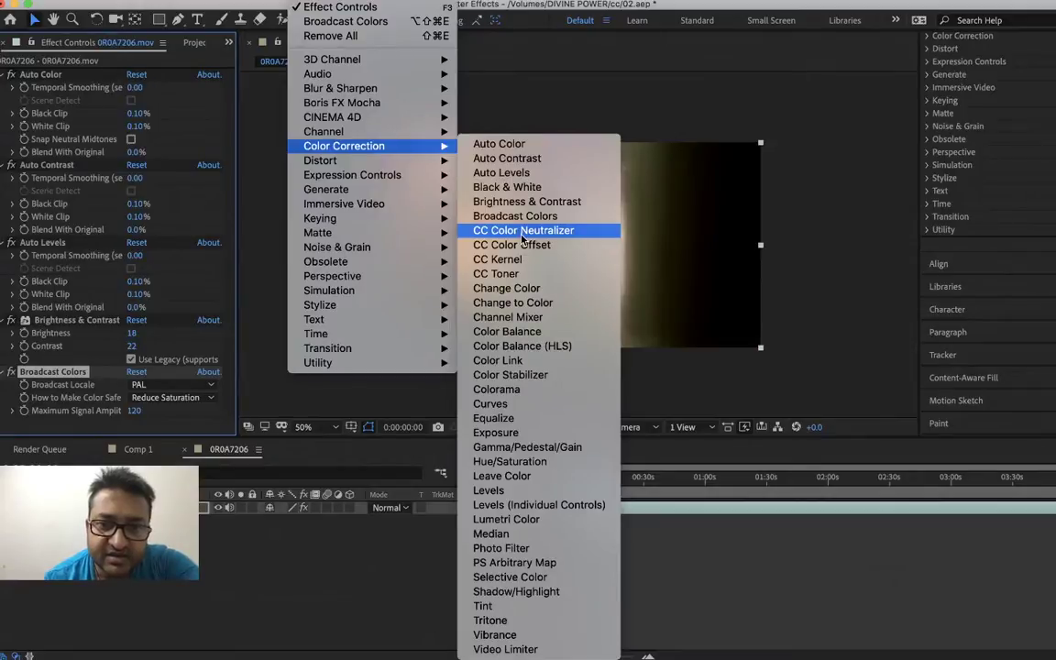
{"action": "left_click", "coordinate": [763, 408]}
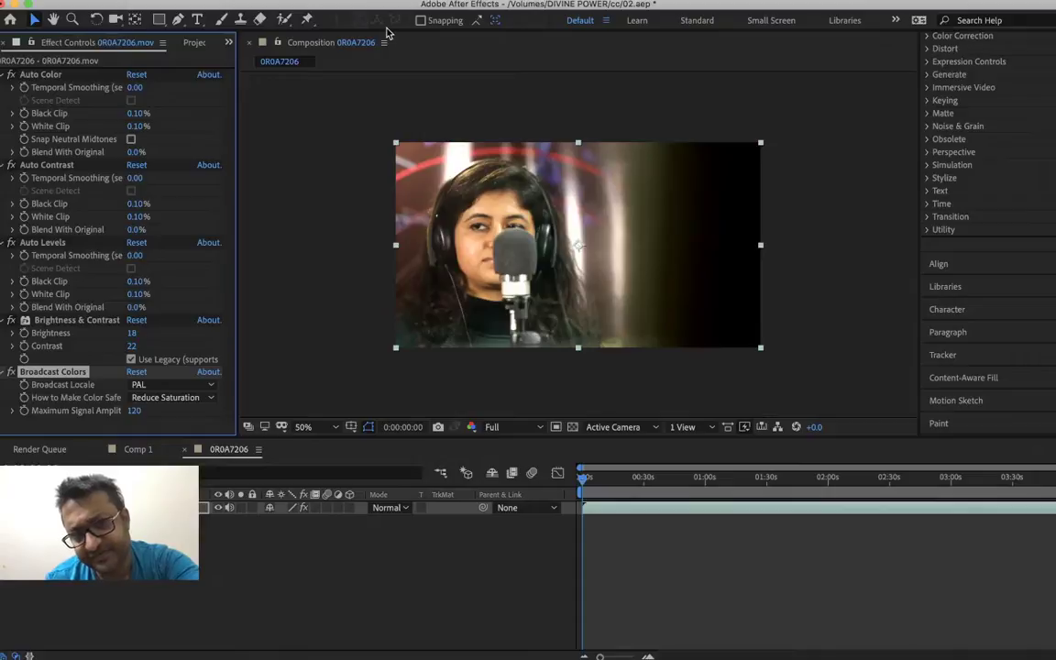
- Add the Color Balance effect to the 0R0A7206.mov layer and save the project
{"action": "left_click", "coordinate": [307, 0]}
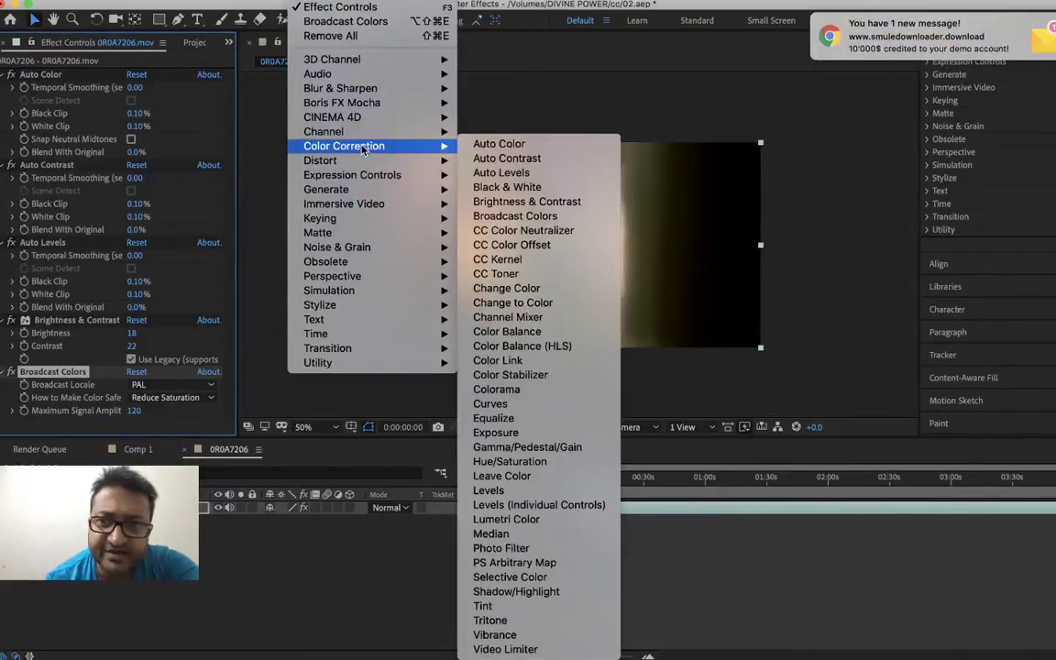
{"action": "left_click", "coordinate": [591, 340]}
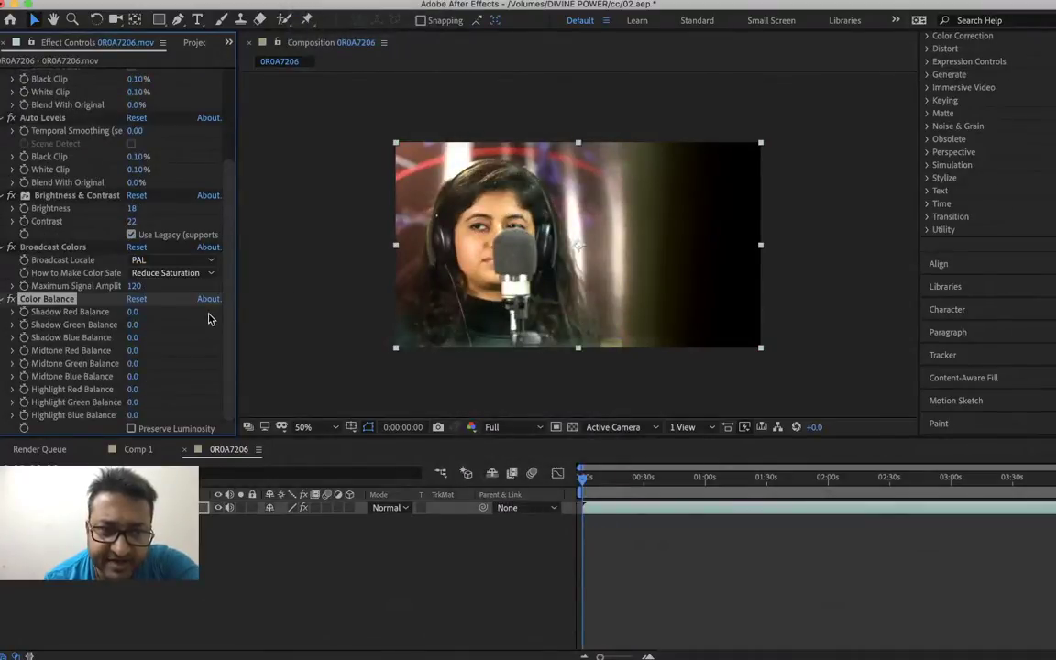
{"action": "key", "text": "super+s"}
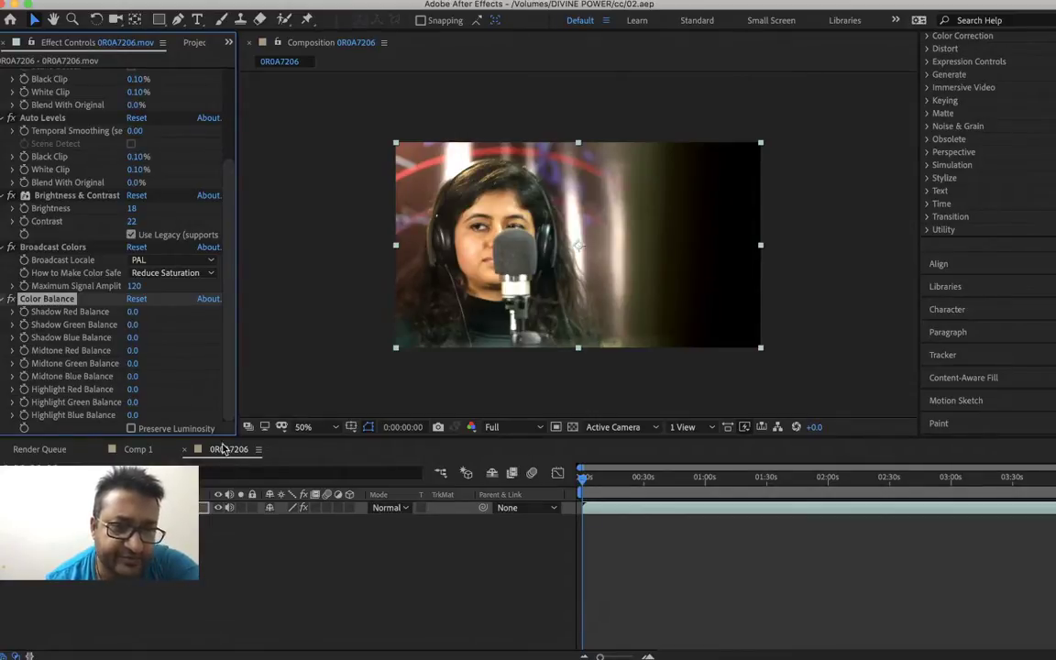
- Enlarge the effect settings area and set Color Balance's Shadow Red Balance to -26 and Shadow Green Balance to -14
{"action": "left_click_drag", "start_coordinate": [234, 442], "coordinate": [233, 484]}
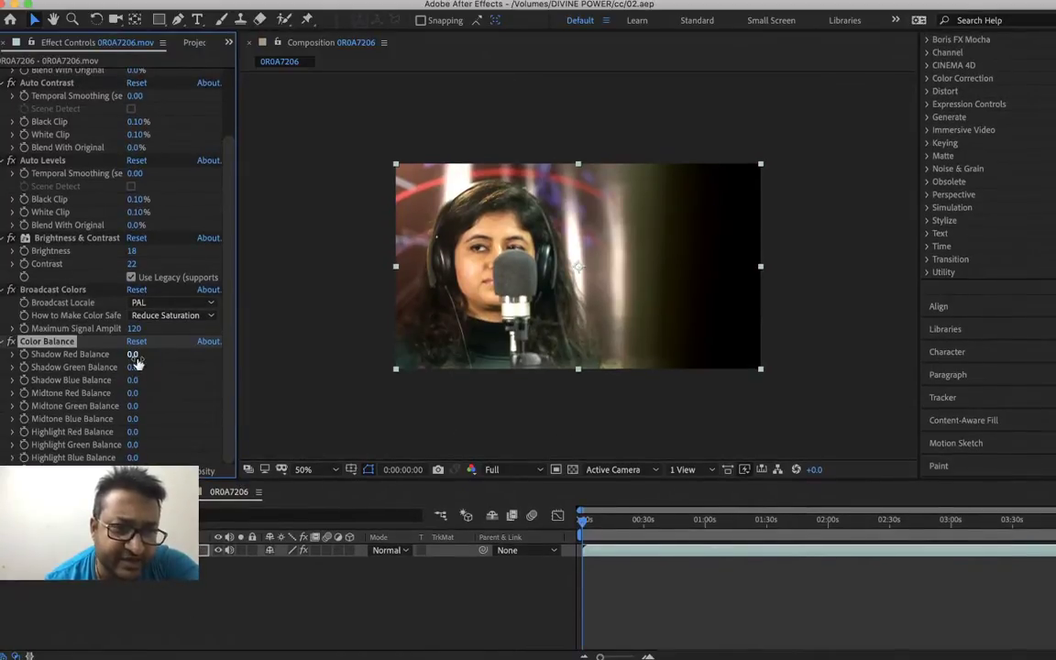
{"action": "left_click", "coordinate": [133, 366]}
{"action": "mouse_move", "coordinate": [132, 355]}
{"action": "left_mouse_down"}
{"action": "mouse_move", "coordinate": [110, 358]}
{"action": "mouse_move", "coordinate": [120, 364]}
{"action": "left_mouse_up"}
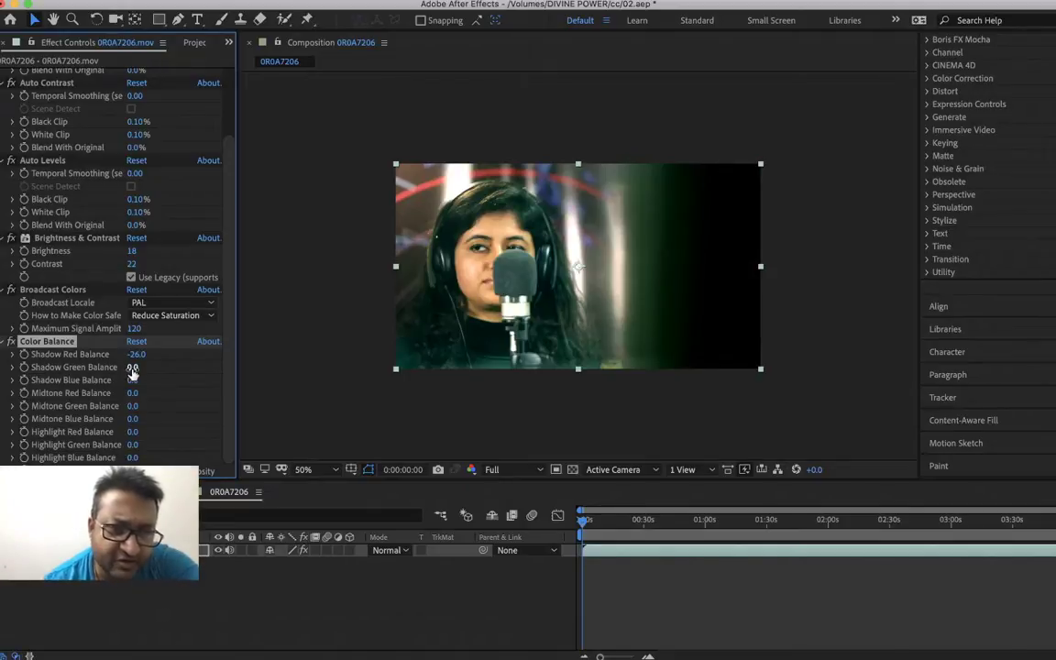
{"action": "left_click_drag", "start_coordinate": [133, 368], "coordinate": [119, 373]}
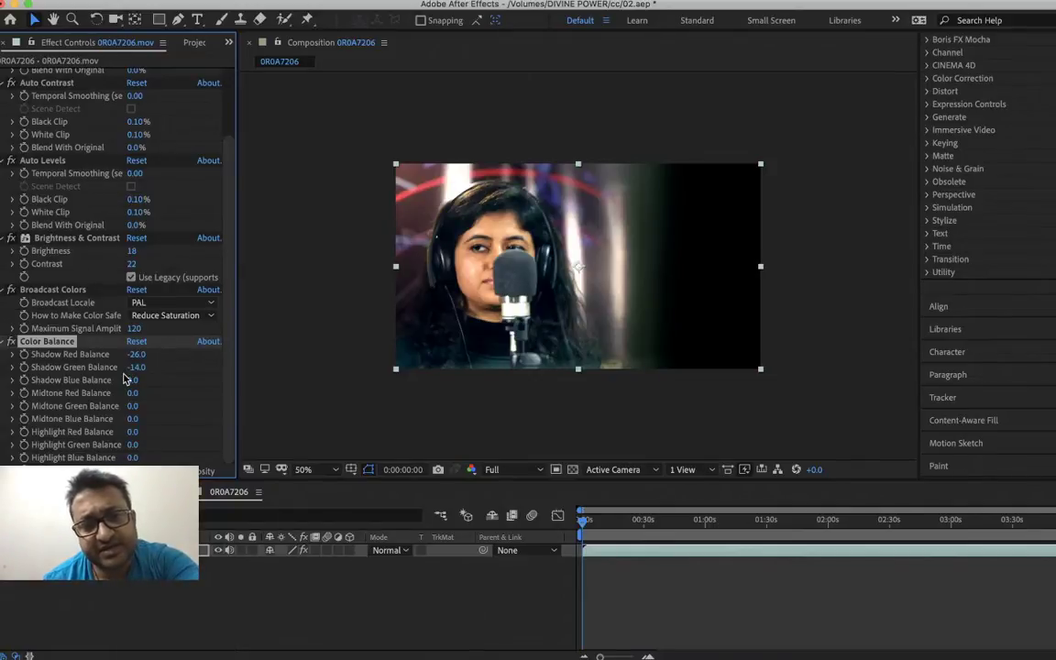
- Move the Brightness & Contrast effect below Color Balance and set Brightness to 27 and Contrast to 23
{"action": "left_click", "coordinate": [74, 241]}
{"action": "left_click_drag", "start_coordinate": [74, 246], "coordinate": [70, 420]}
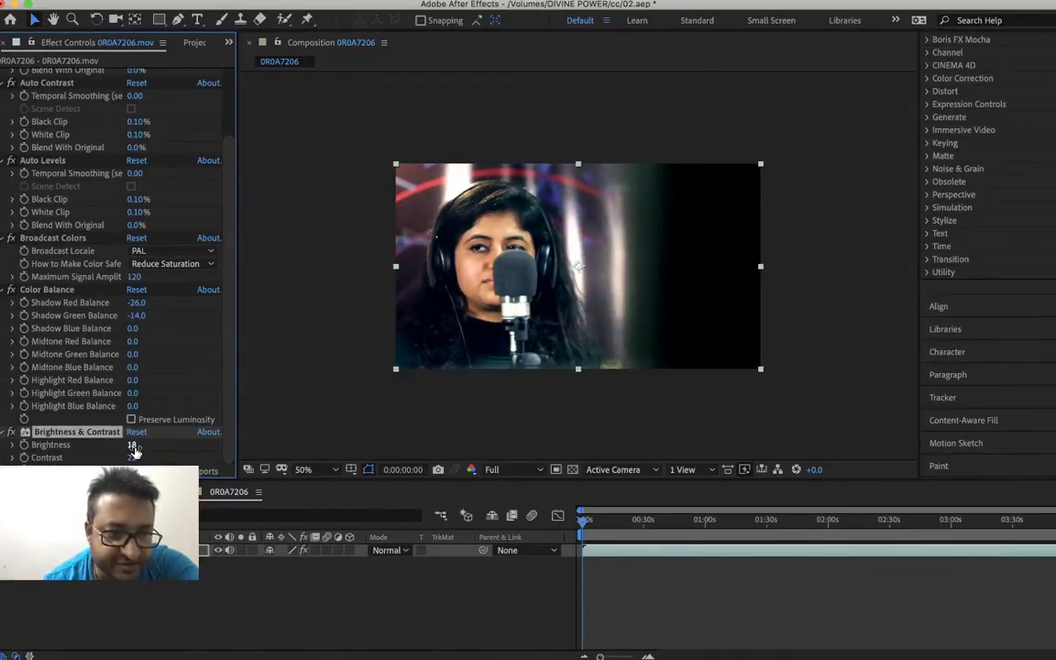
{"action": "mouse_move", "coordinate": [133, 444]}
{"action": "left_mouse_down"}
{"action": "mouse_move", "coordinate": [142, 452]}
{"action": "mouse_move", "coordinate": [129, 457]}
{"action": "left_mouse_up"}
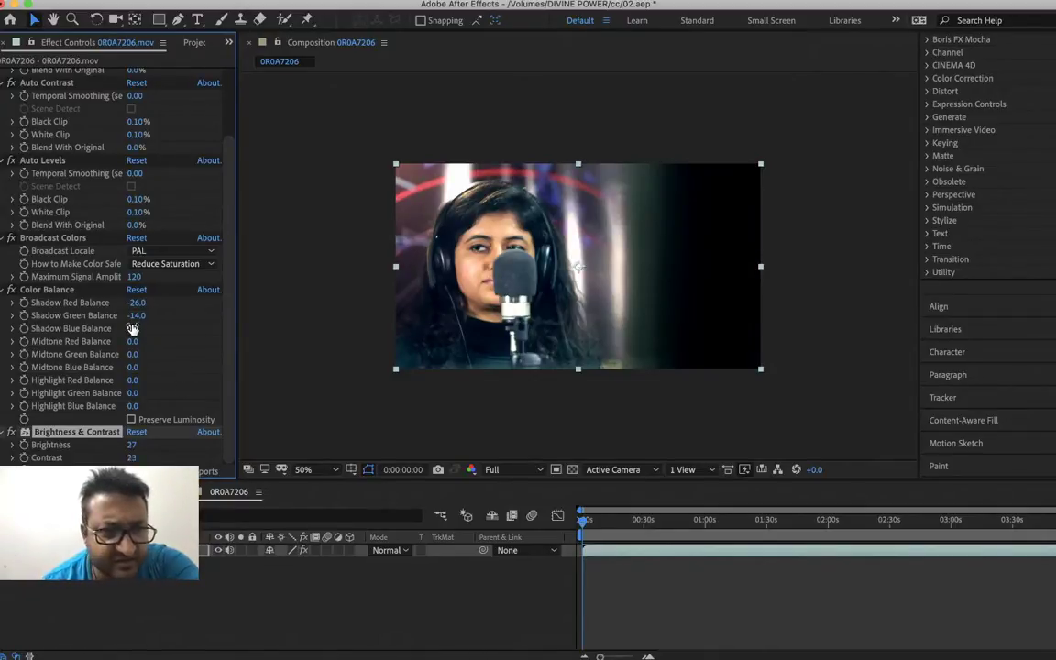
- Set Color Balance's Shadow Blue Balance to 12 and Highlight Red Balance to 6, leaving Highlight Blue Balance at 0 after trying it
{"action": "mouse_move", "coordinate": [133, 328]}
{"action": "left_mouse_down"}
{"action": "mouse_move", "coordinate": [145, 327]}
{"action": "mouse_move", "coordinate": [133, 328]}
{"action": "left_mouse_up"}
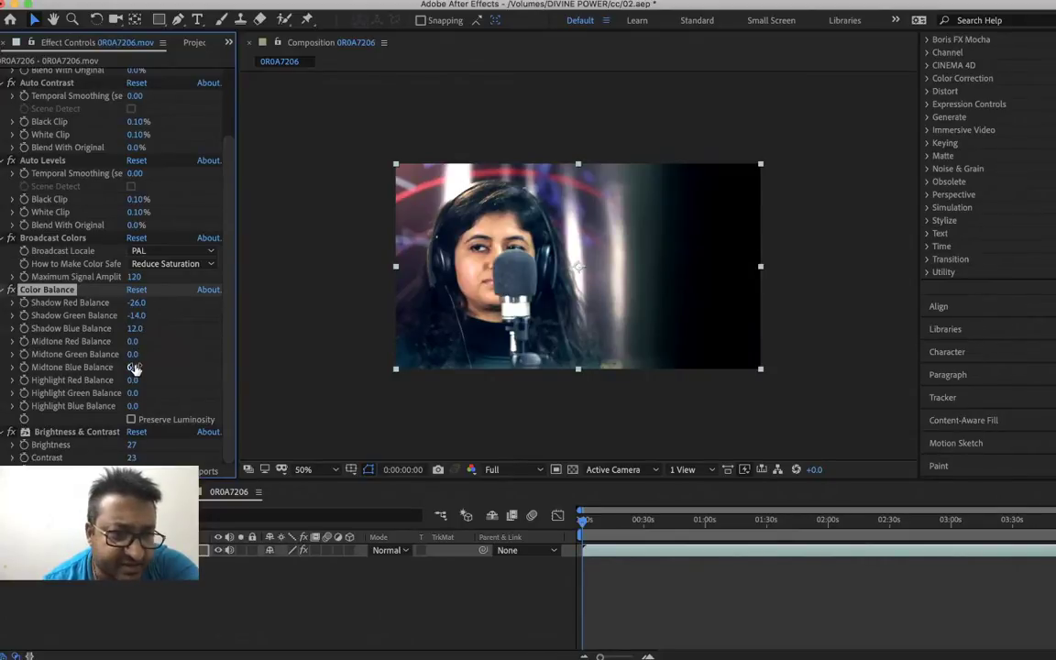
{"action": "left_click_drag", "start_coordinate": [132, 382], "coordinate": [140, 382]}
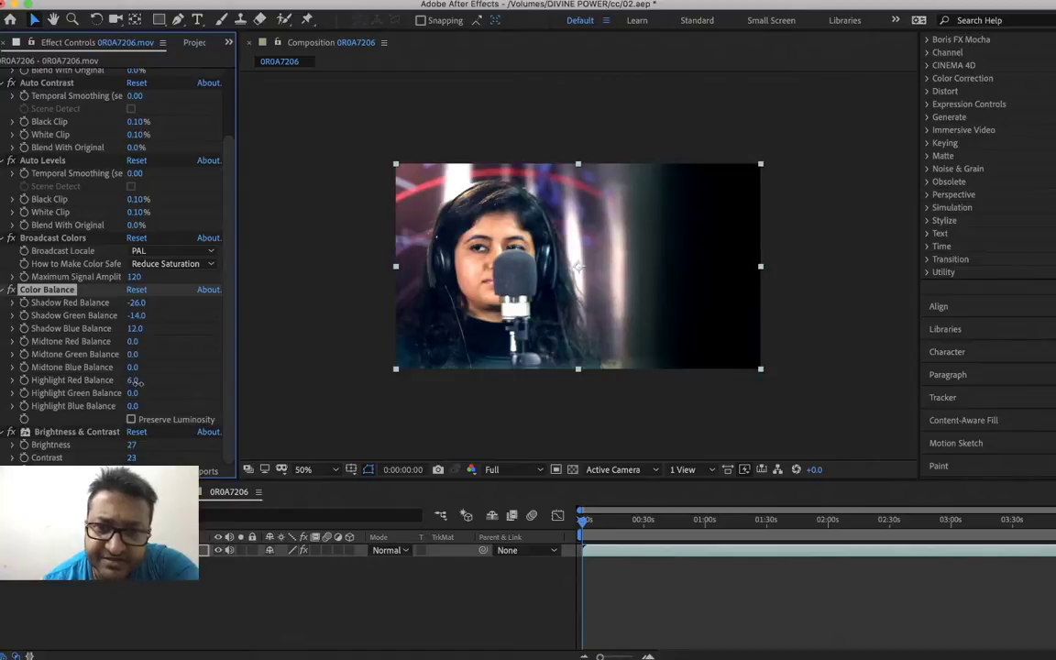
{"action": "left_click_drag", "start_coordinate": [133, 407], "coordinate": [153, 409]}
{"action": "left_click_drag", "start_coordinate": [133, 405], "coordinate": [119, 408]}
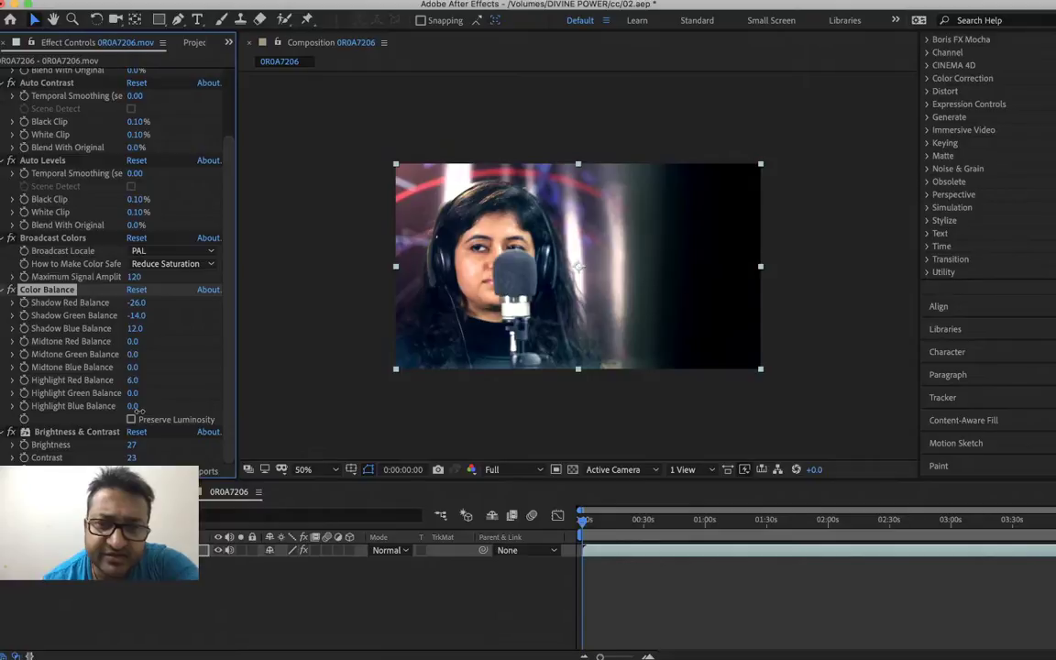
- Switch the Color Balance effect off and on repeatedly to compare the footage with and without it
{"action": "left_click", "coordinate": [13, 290]}
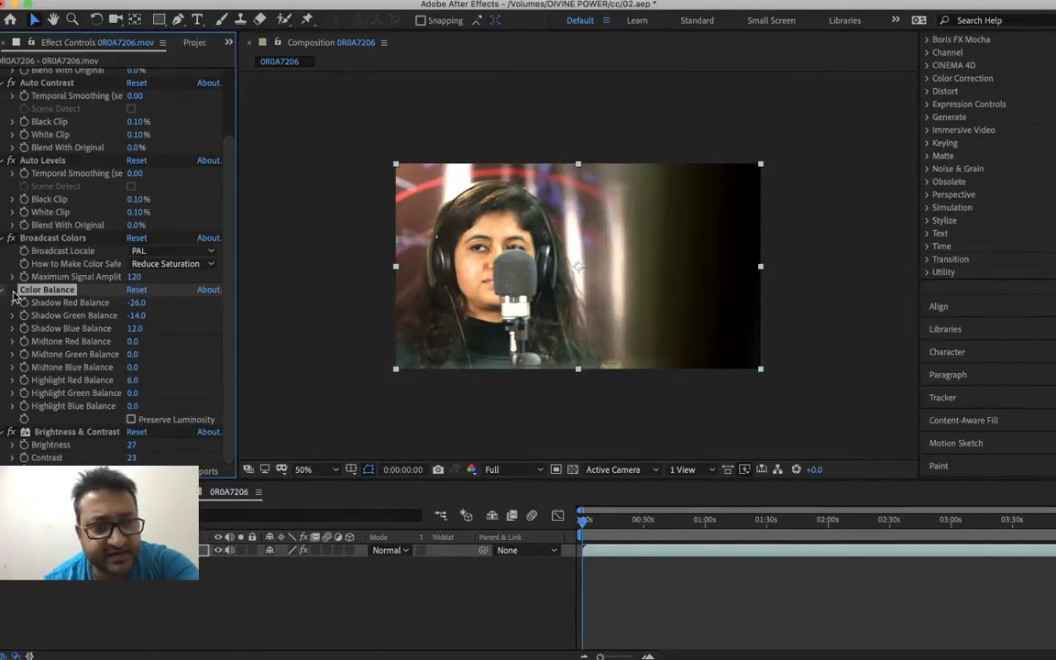
{"action": "left_click", "coordinate": [12, 289]}
{"action": "left_click", "coordinate": [13, 291]}
{"action": "left_click", "coordinate": [13, 291]}
{"action": "left_click", "coordinate": [12, 291]}
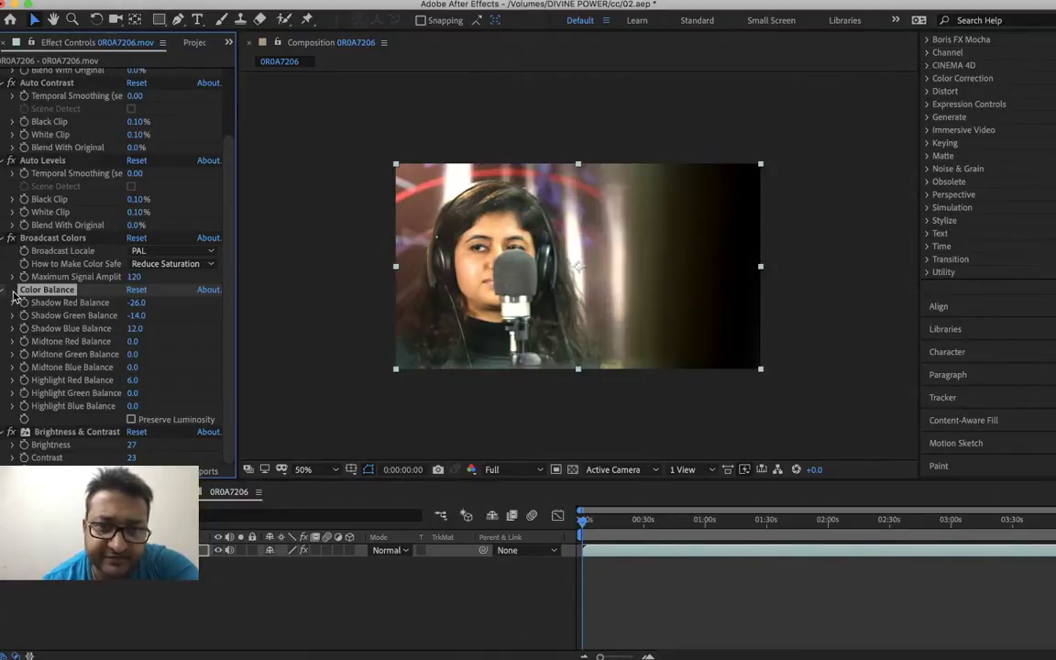
- Toggle Color Balance a few more times to check how it changes the shot
{"action": "left_click", "coordinate": [12, 290]}
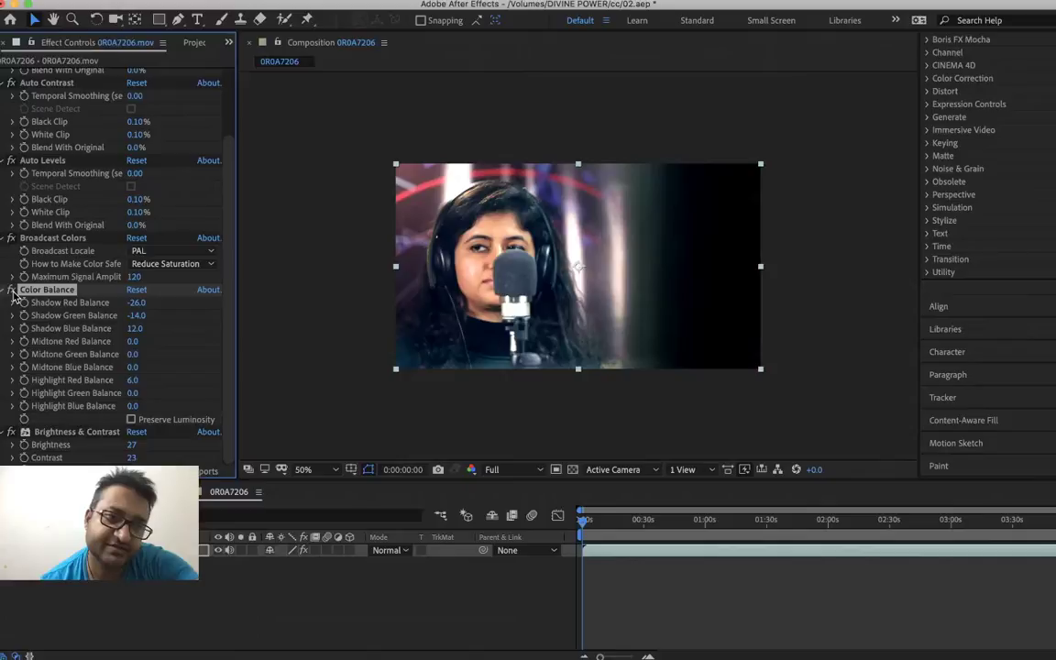
{"action": "left_click", "coordinate": [13, 290]}
{"action": "left_click", "coordinate": [13, 290]}
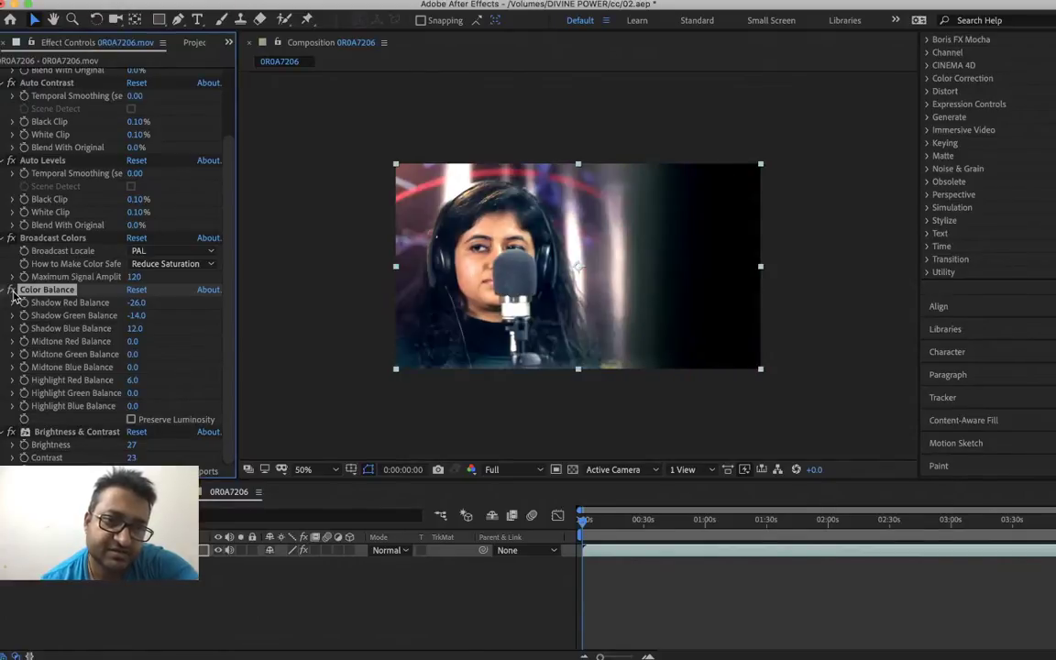
- Reset Color Balance and set Shadow Red Balance to -10 and Shadow Green Balance to -13
{"action": "left_click", "coordinate": [136, 290]}
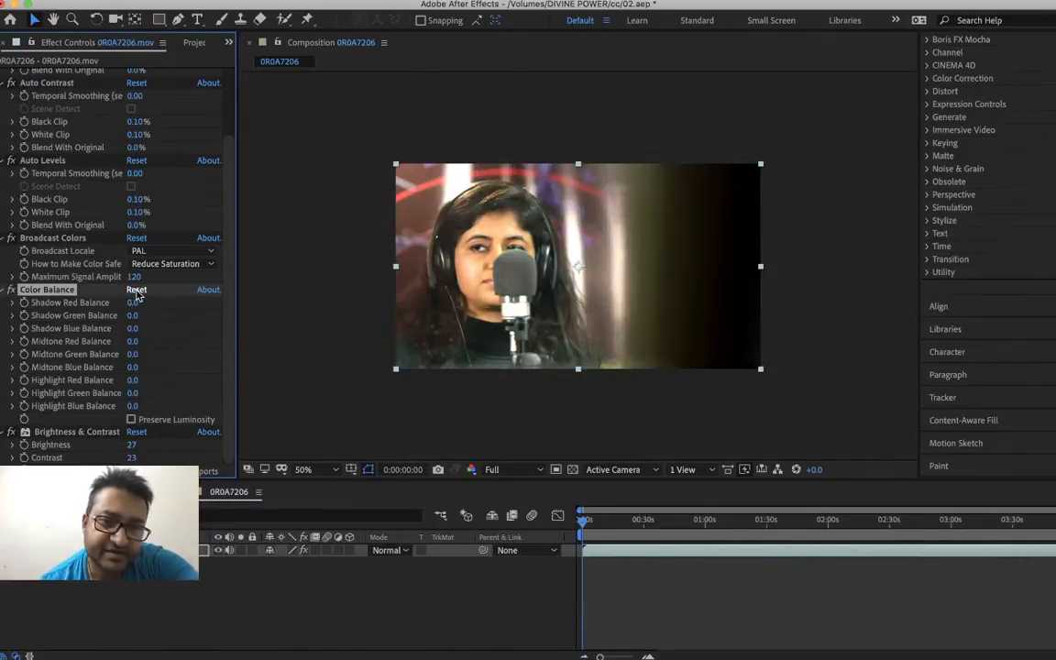
{"action": "mouse_move", "coordinate": [135, 302]}
{"action": "left_mouse_down"}
{"action": "mouse_move", "coordinate": [114, 304]}
{"action": "mouse_move", "coordinate": [134, 302]}
{"action": "left_mouse_up"}
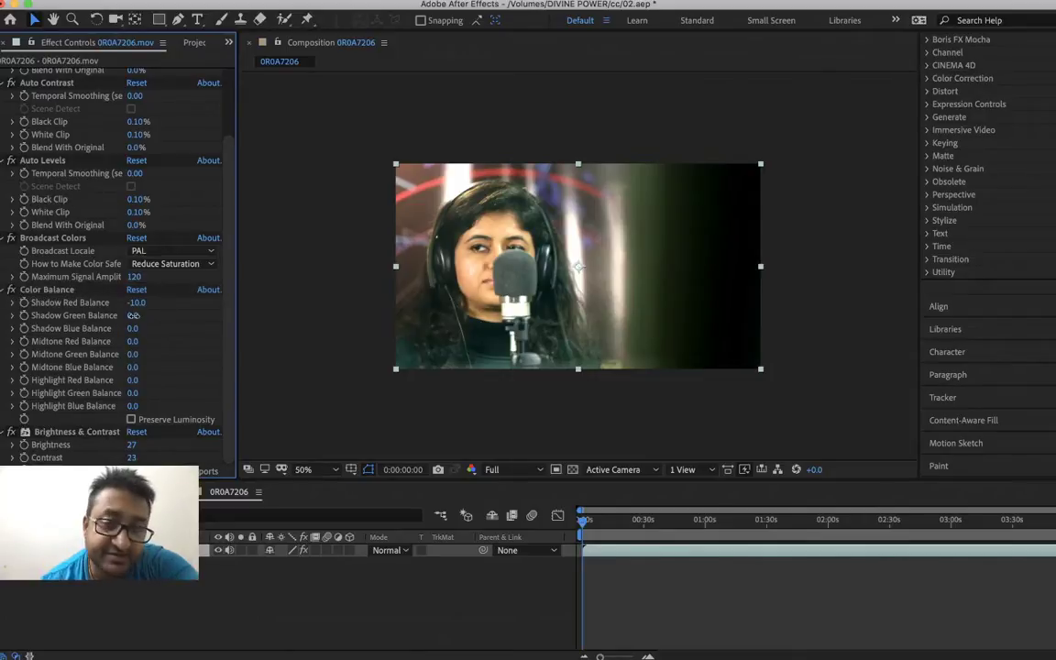
{"action": "left_click_drag", "start_coordinate": [119, 315], "coordinate": [123, 315]}
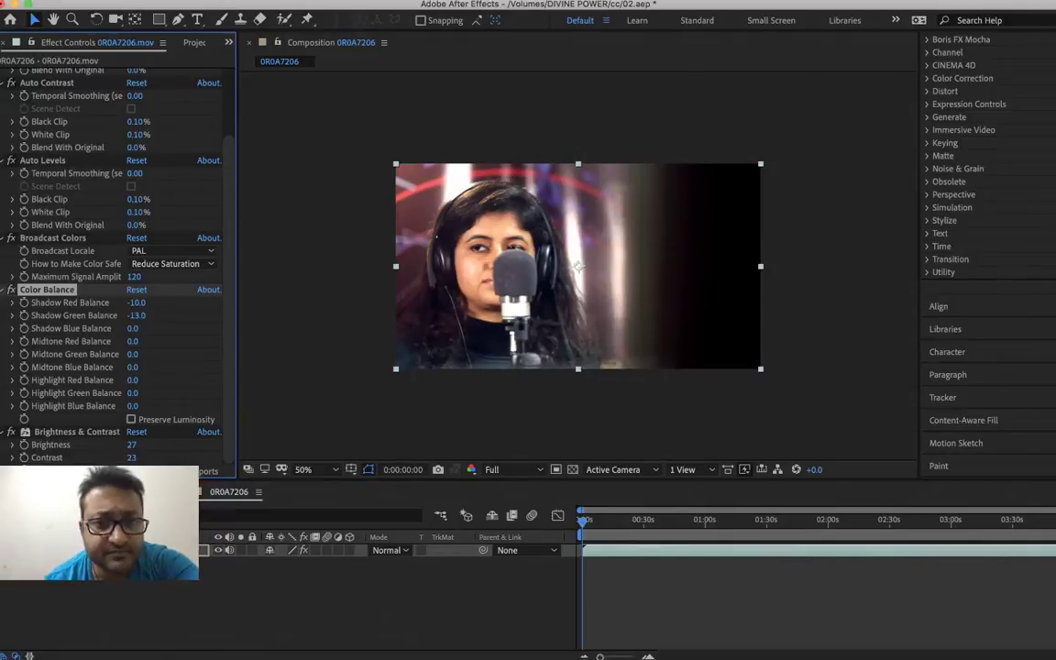
- Apply the Levels color correction effect to the clip and widen the effect settings area to show the full histogram
{"action": "left_click", "coordinate": [302, 0]}
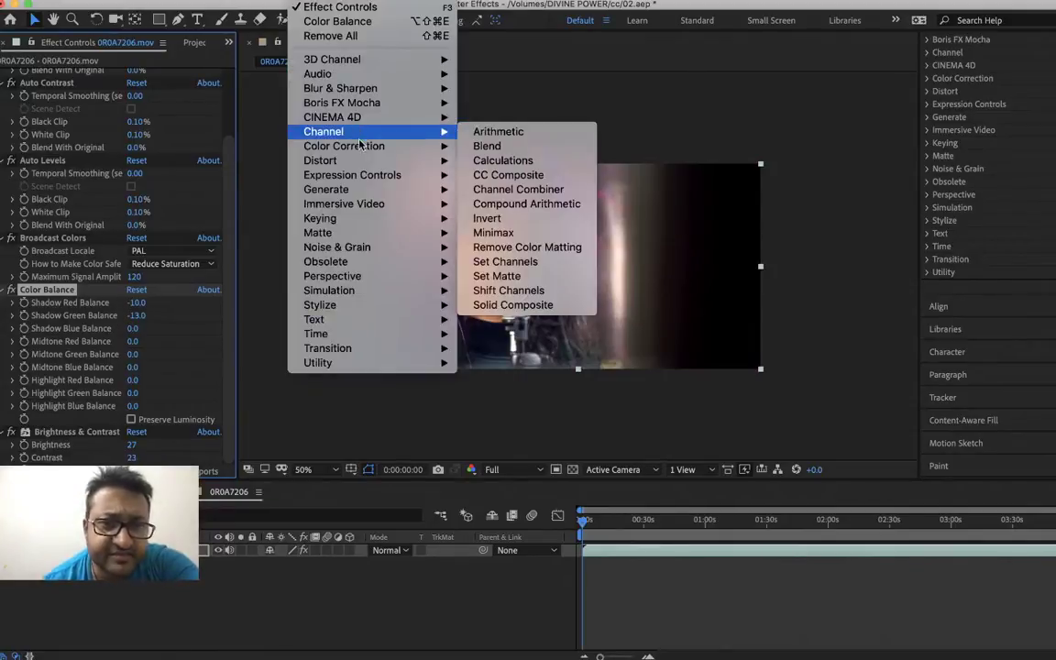
{"action": "mouse_move", "coordinate": [385, 146]}
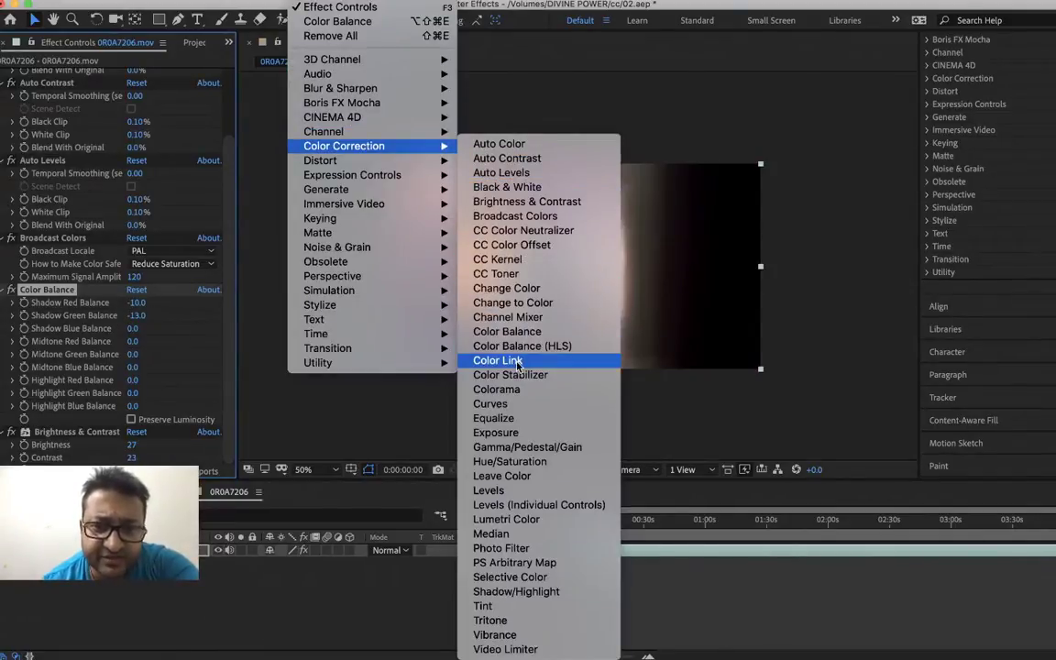
{"action": "left_click", "coordinate": [537, 490]}
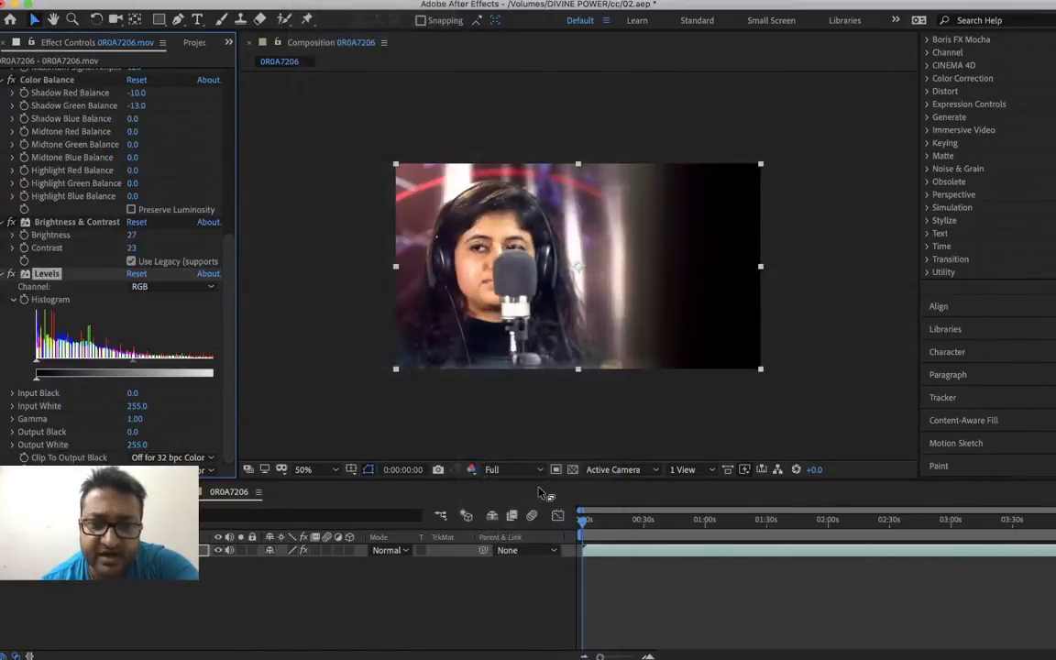
{"action": "left_click", "coordinate": [237, 391]}
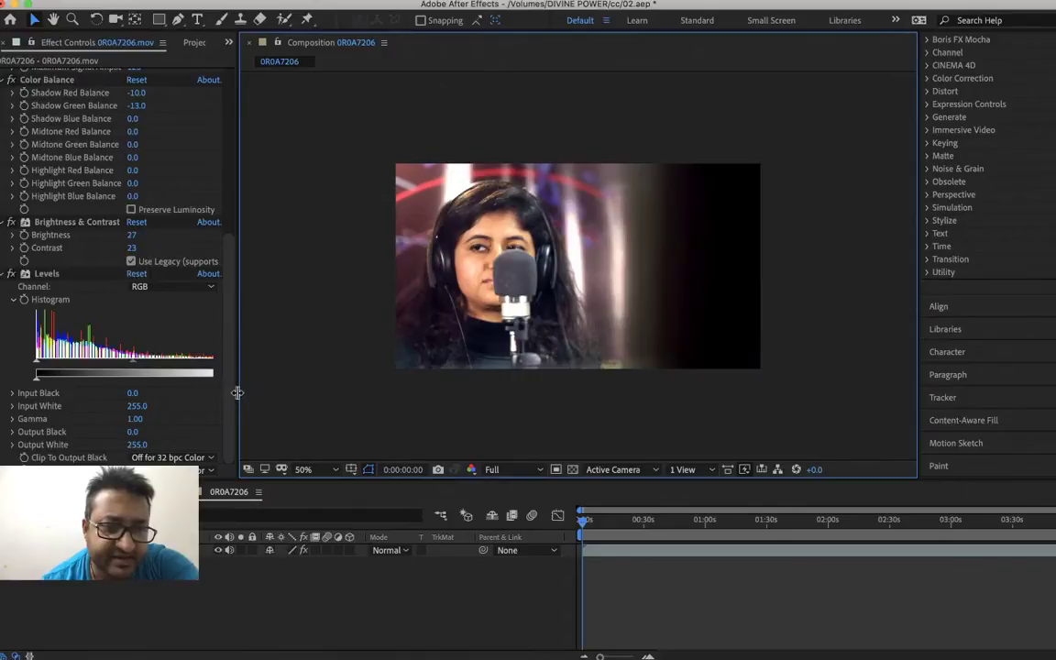
{"action": "left_click_drag", "start_coordinate": [236, 392], "coordinate": [285, 396]}
- Set the Levels Input Black to 4 and Input White to 246 using the histogram
{"action": "left_click_drag", "start_coordinate": [231, 370], "coordinate": [218, 365]}
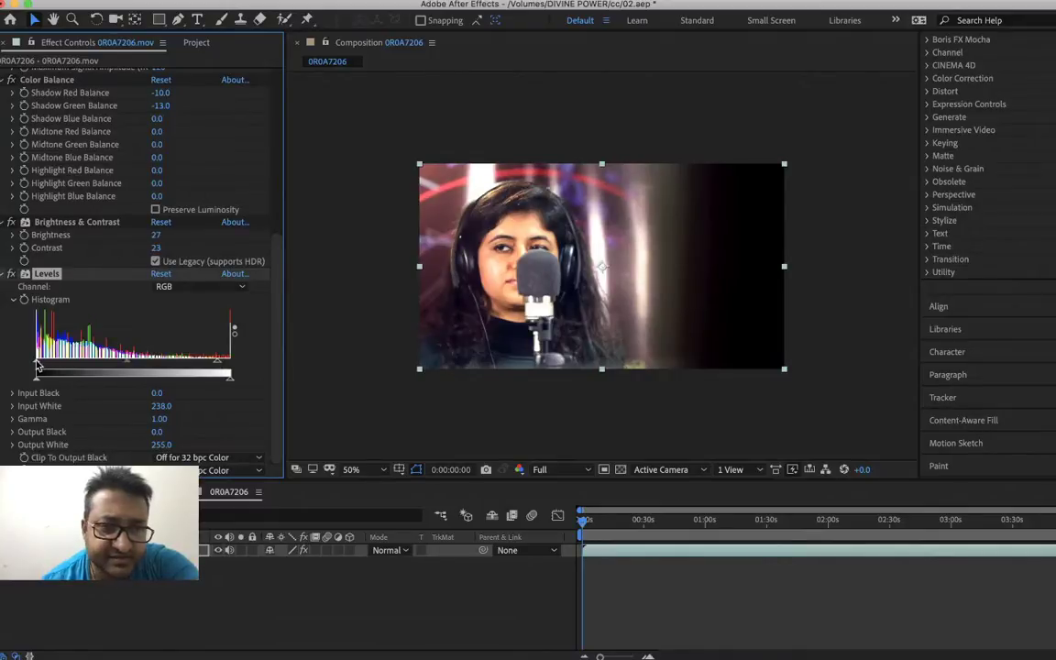
{"action": "left_click_drag", "start_coordinate": [36, 365], "coordinate": [39, 365]}
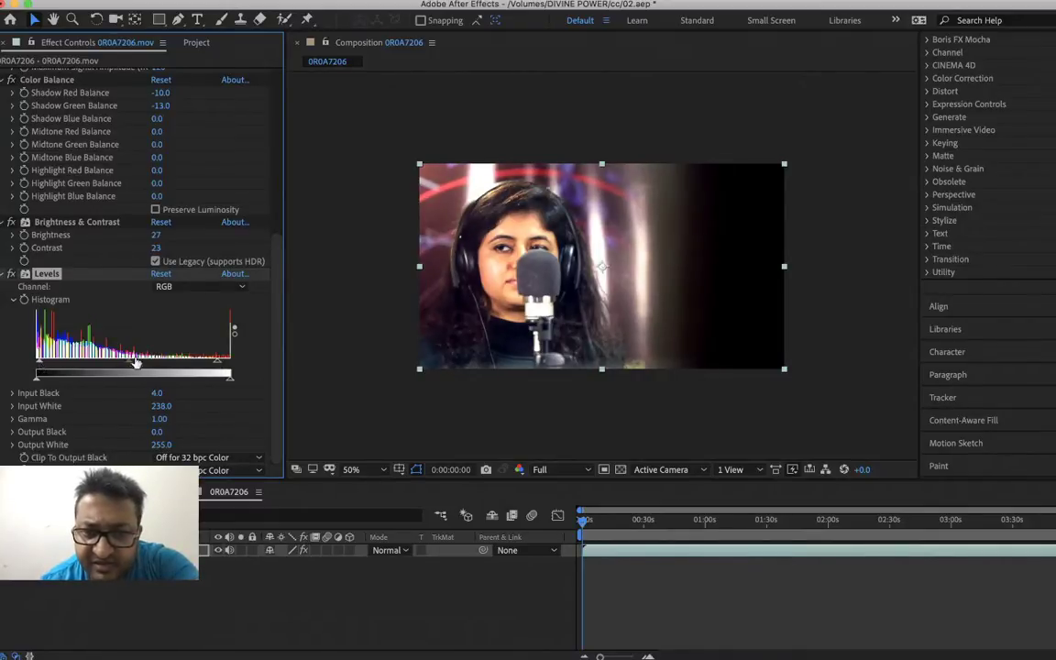
{"action": "left_click_drag", "start_coordinate": [217, 362], "coordinate": [224, 367]}
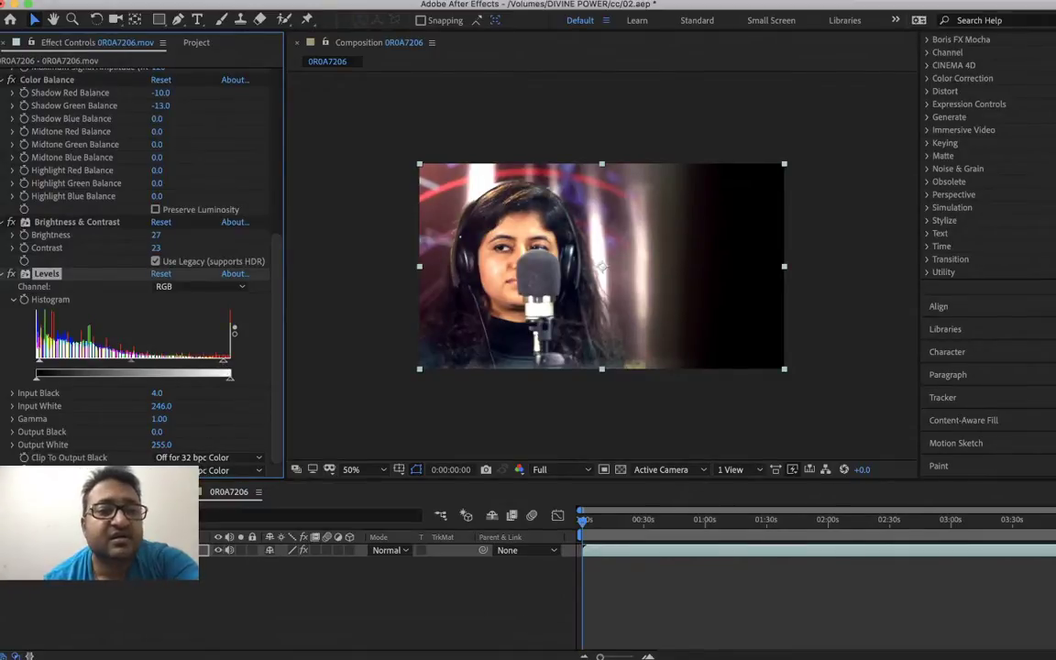
- Apply the Hue/Saturation color correction effect to the clip and set Master Saturation to 17
{"action": "left_click", "coordinate": [307, 1]}
{"action": "mouse_move", "coordinate": [397, 148]}
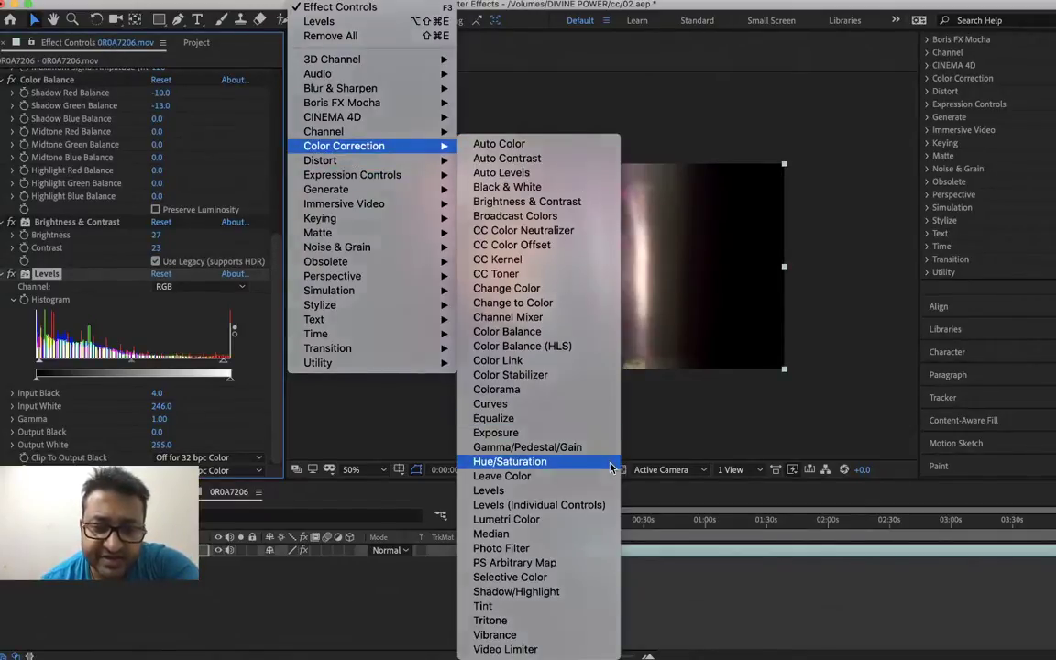
{"action": "left_click", "coordinate": [509, 461]}
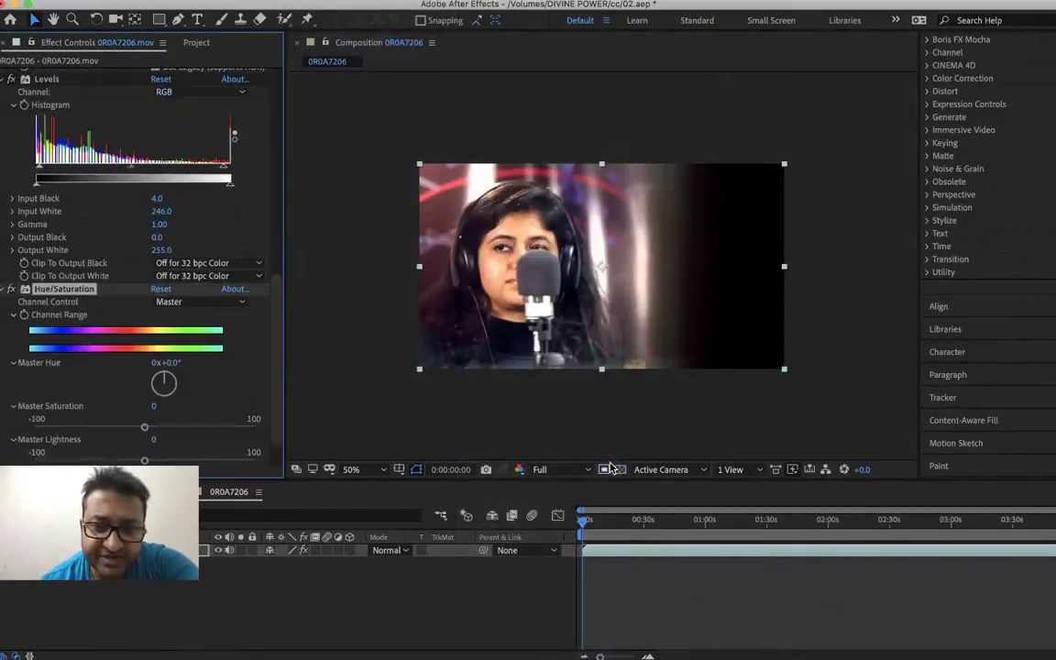
{"action": "left_click", "coordinate": [164, 428]}
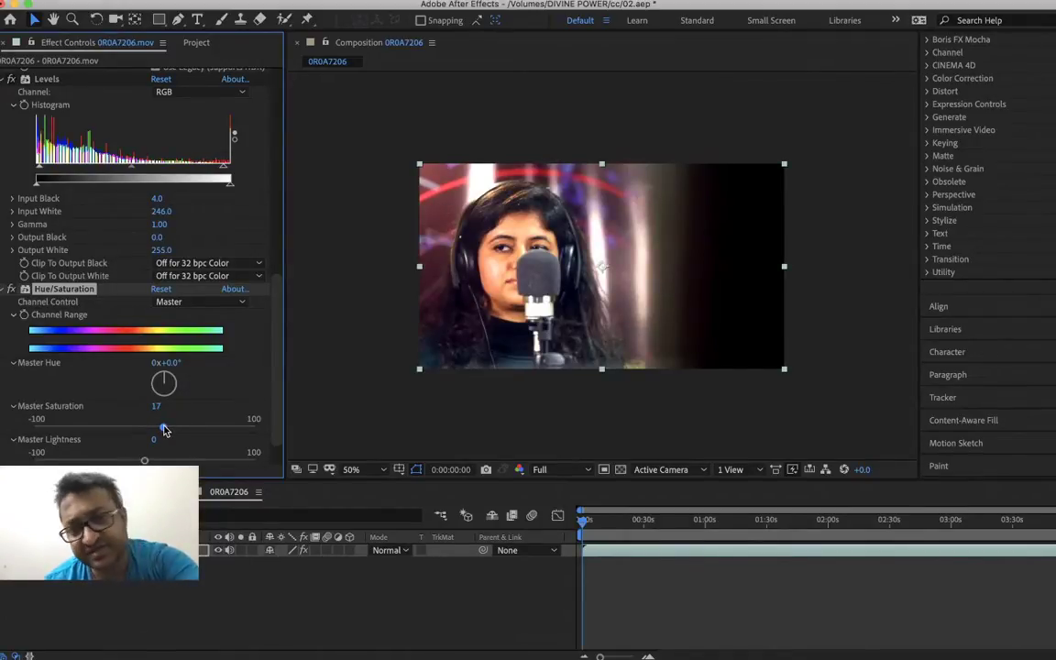
- Try Master Lightness at -6 and 2, return it to 0, and set Master Saturation to 8
{"action": "scroll", "coordinate": [164, 428], "scroll_direction": "down", "scroll_amount": 3}
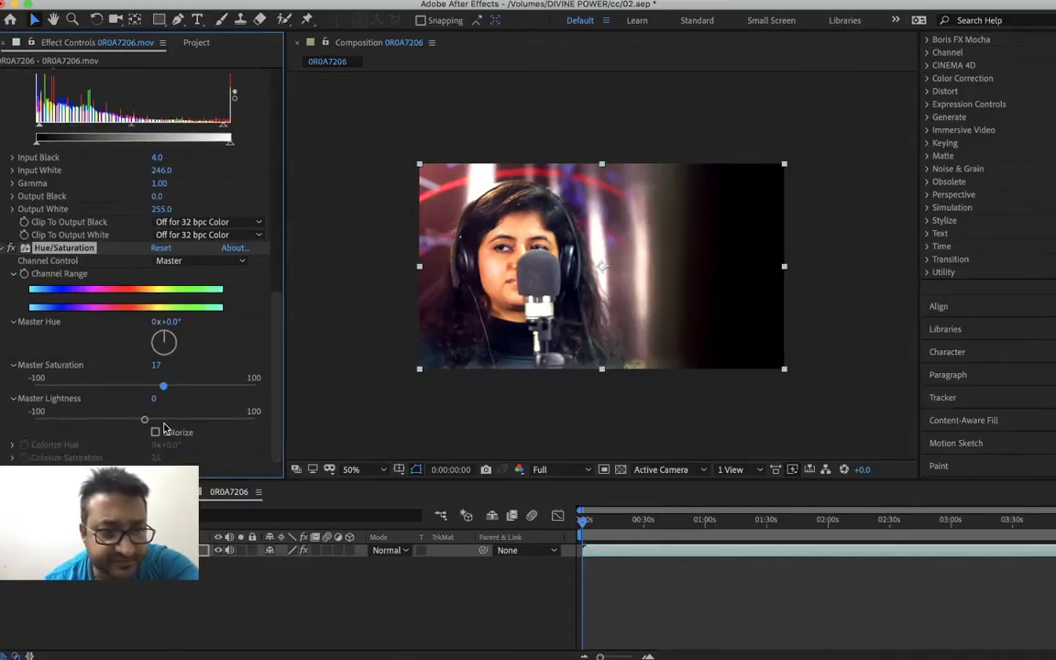
{"action": "left_click", "coordinate": [158, 422]}
{"action": "left_click_drag", "start_coordinate": [146, 428], "coordinate": [139, 427]}
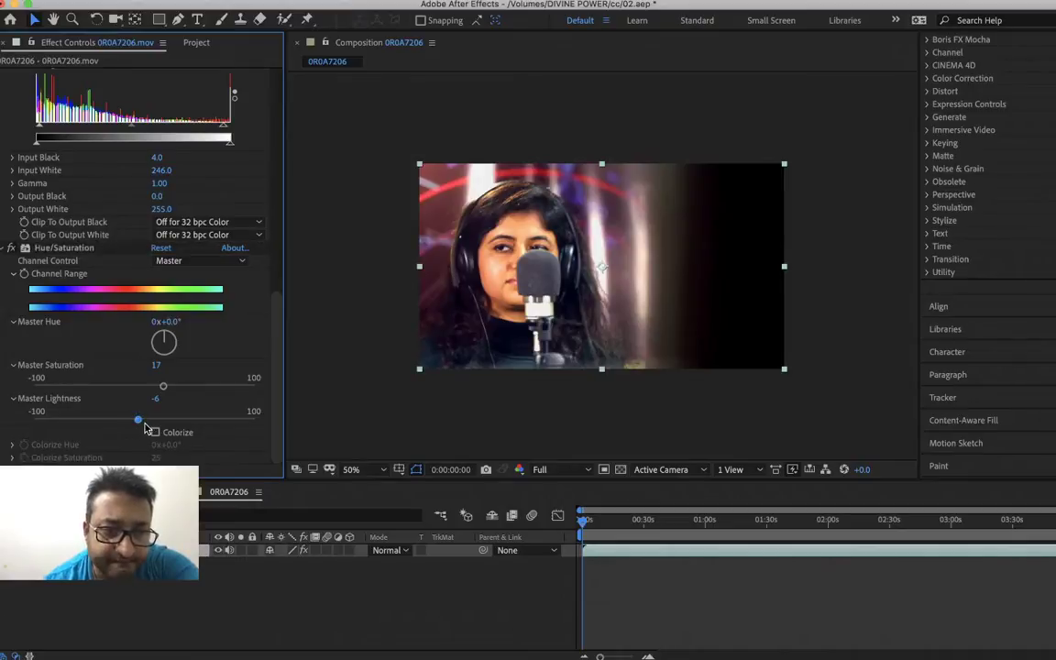
{"action": "left_click_drag", "start_coordinate": [142, 423], "coordinate": [148, 424]}
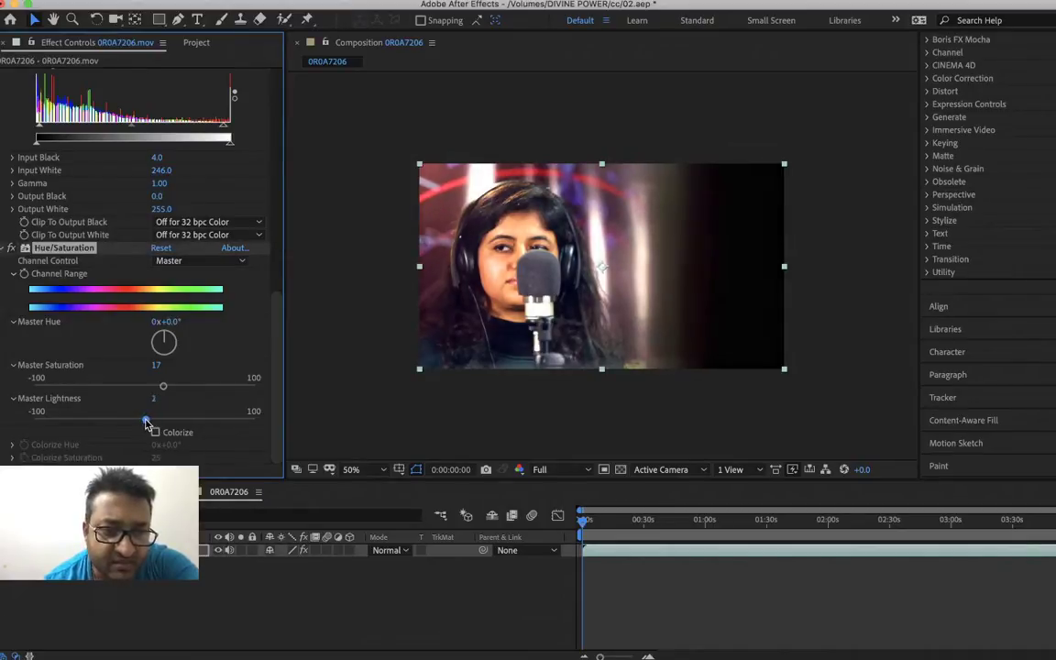
{"action": "left_click_drag", "start_coordinate": [163, 386], "coordinate": [156, 391]}
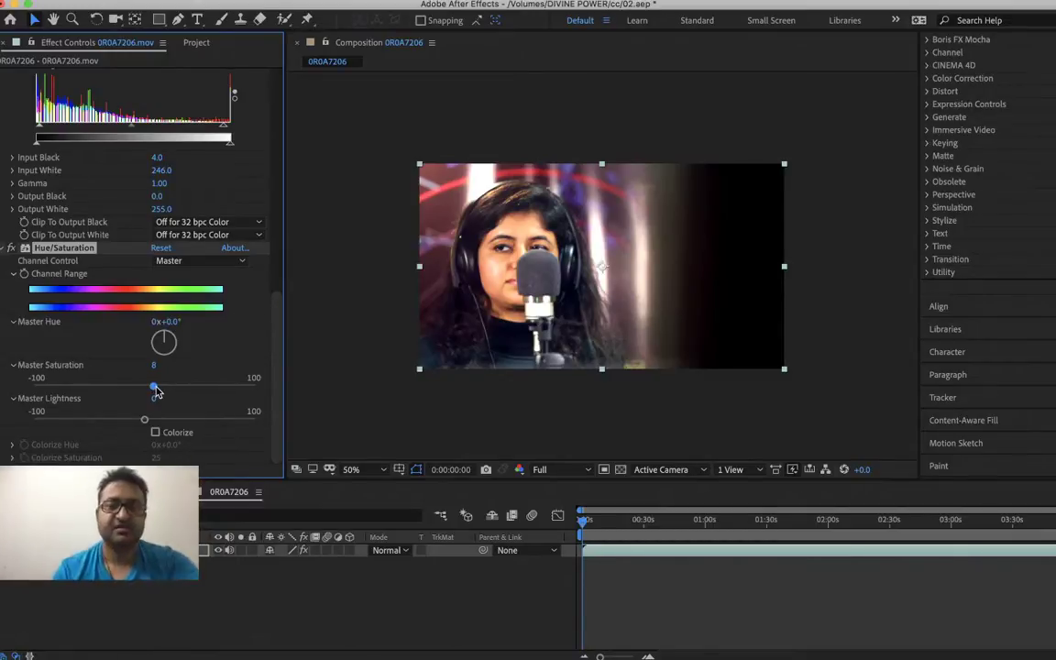
{"action": "left_click", "coordinate": [307, 2]}
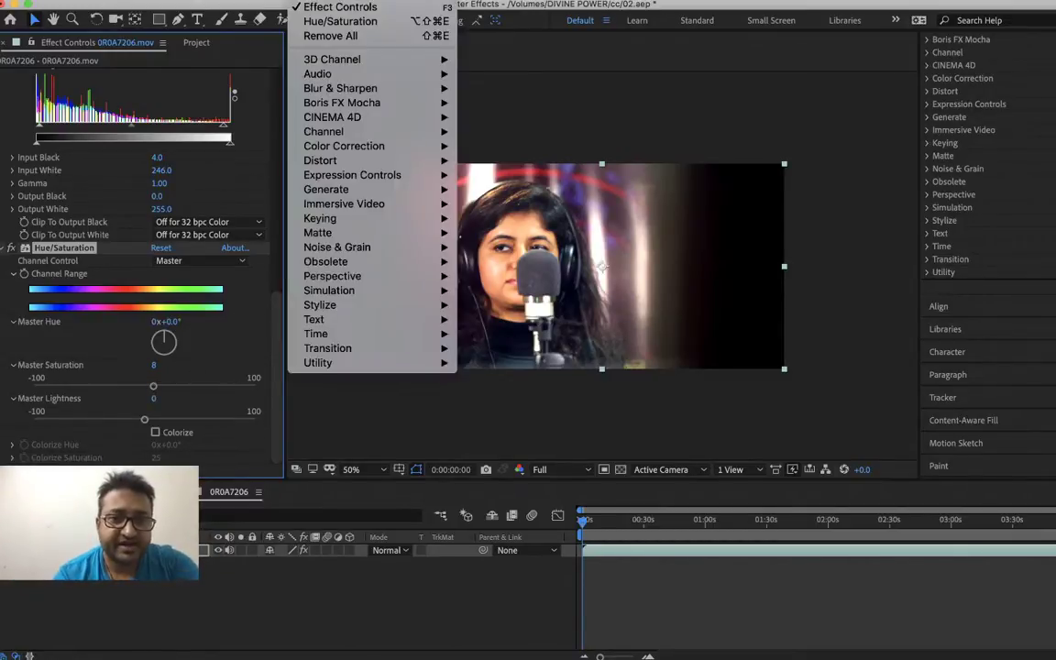
{"action": "mouse_move", "coordinate": [364, 149]}
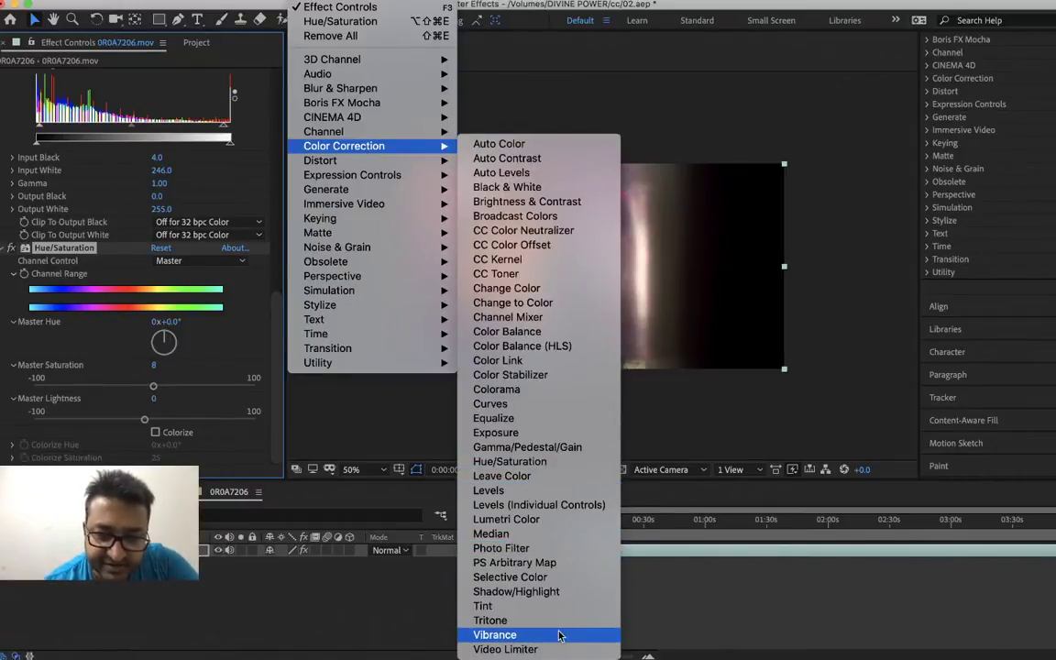
{"action": "left_click", "coordinate": [671, 613]}
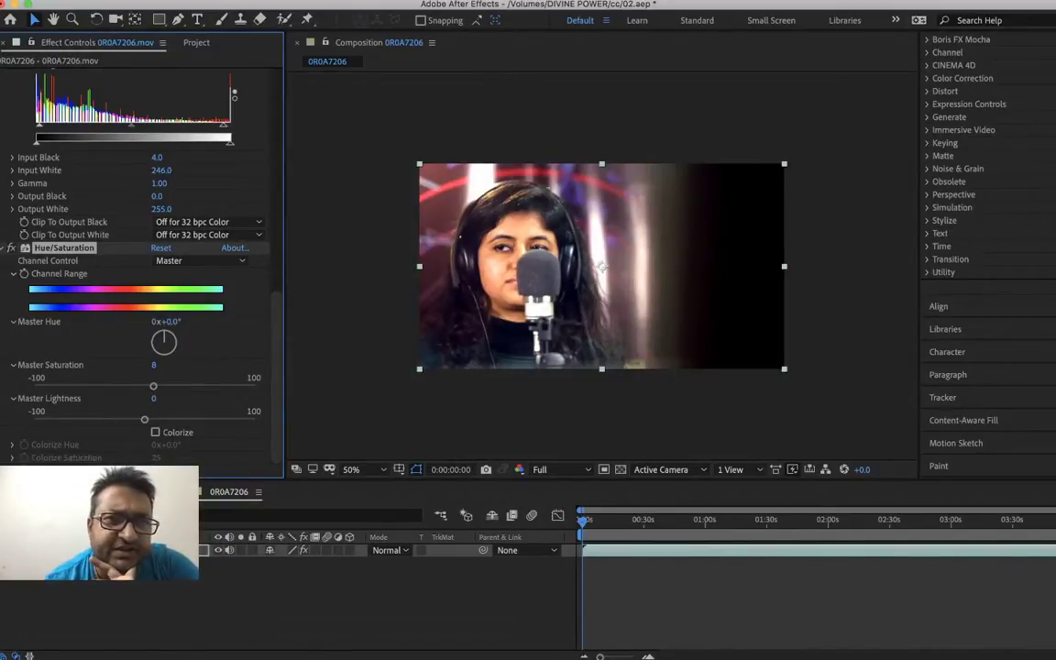
- Apply the Leave Color effect to the clip and sample a peach skin tone from the footage as the Color To Leave
{"action": "left_click", "coordinate": [307, 0]}
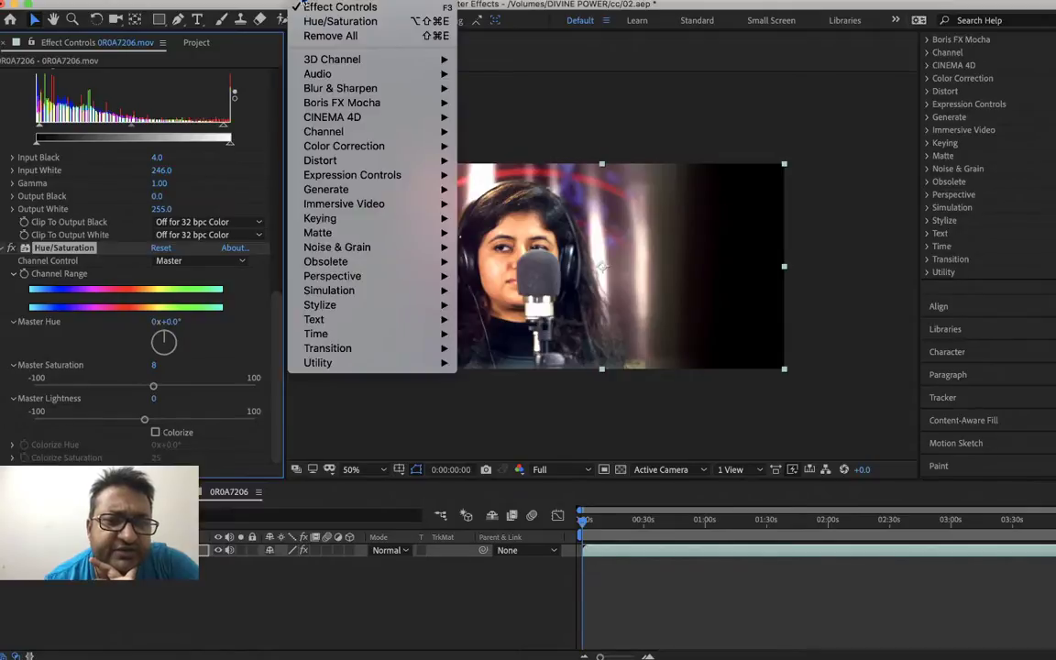
{"action": "mouse_move", "coordinate": [351, 154]}
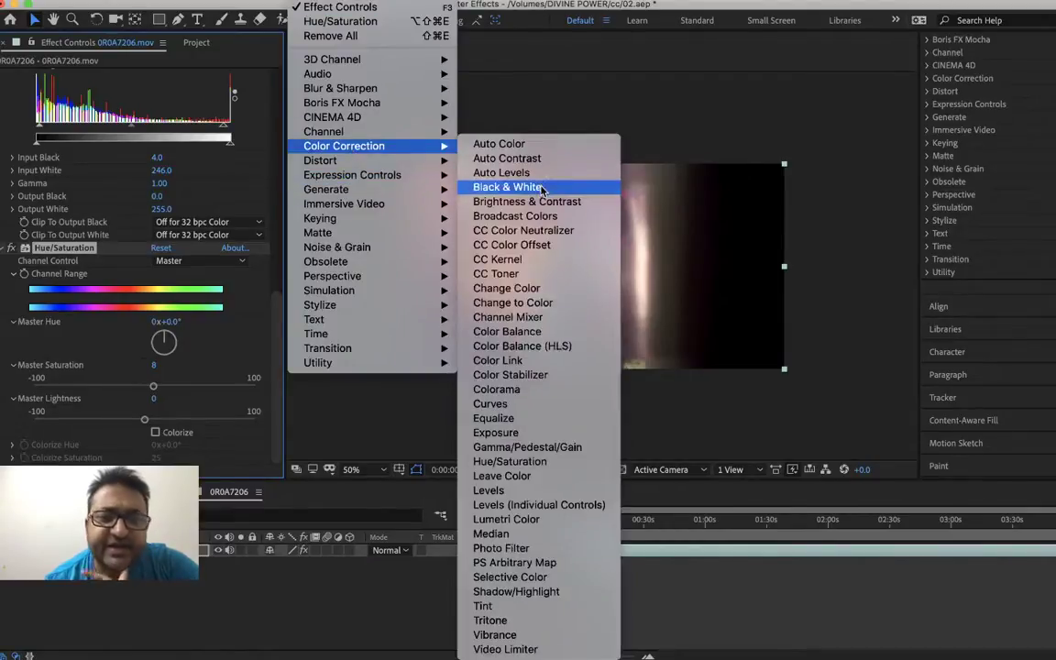
{"action": "left_click", "coordinate": [544, 476]}
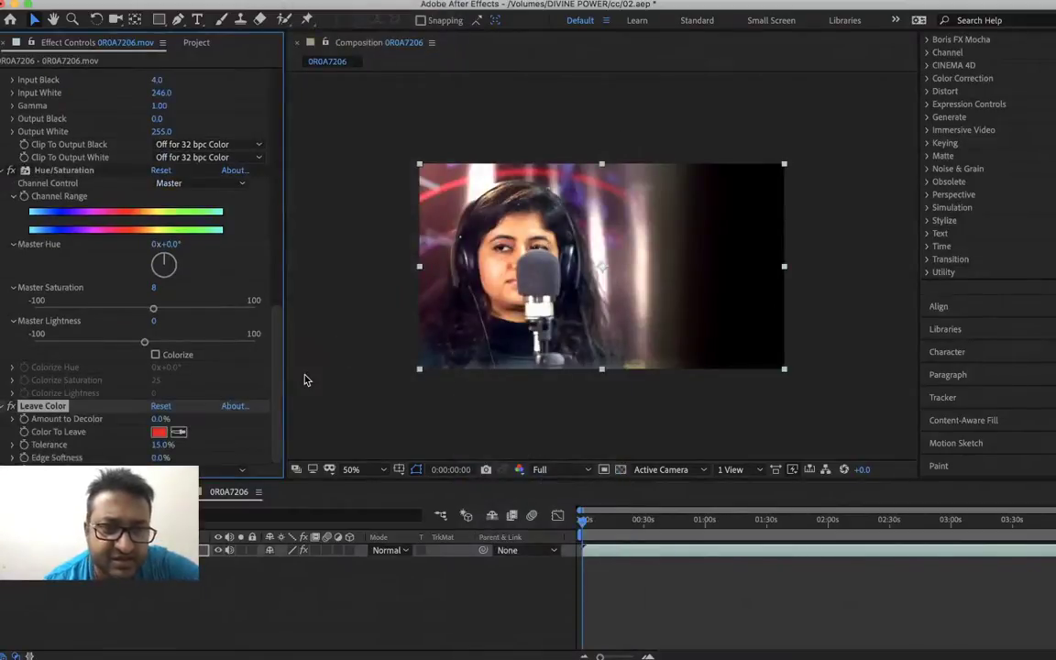
{"action": "left_click", "coordinate": [179, 432]}
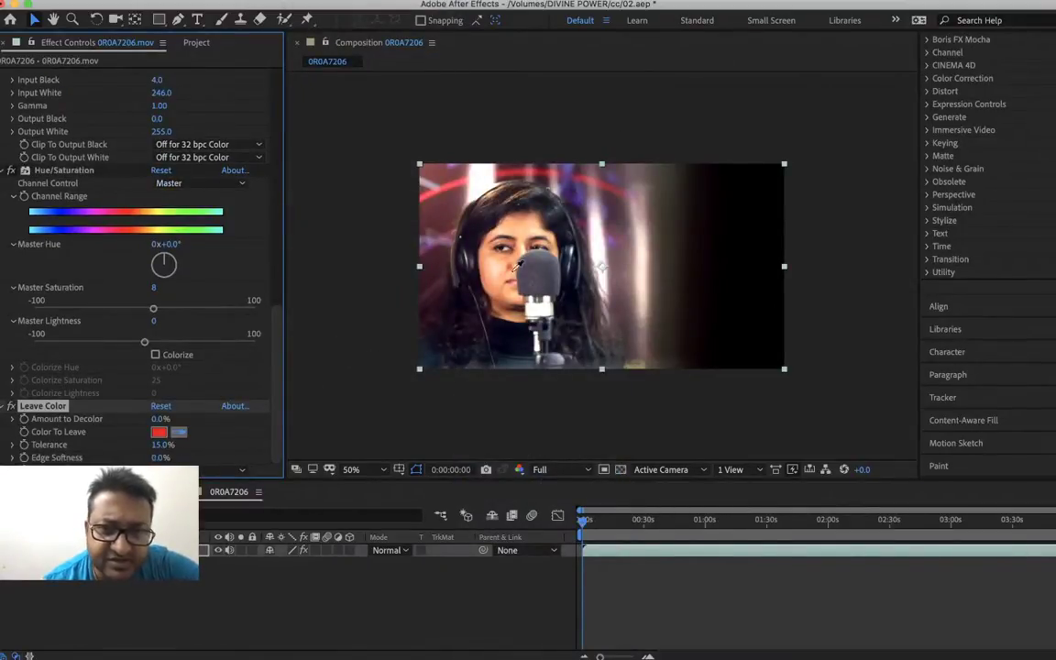
{"action": "left_click", "coordinate": [440, 243]}
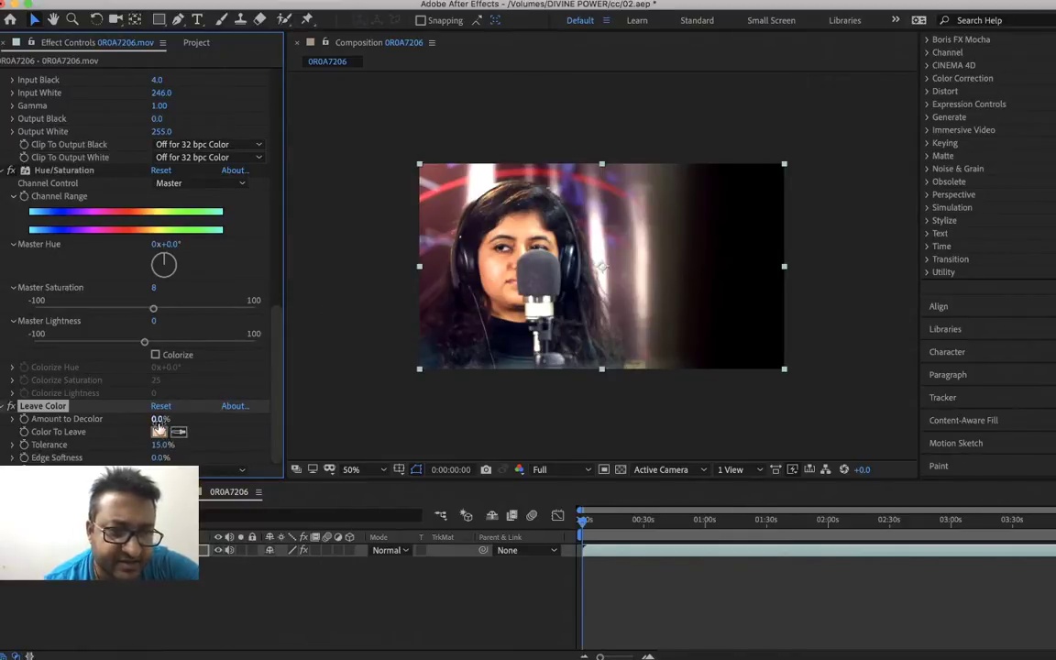
- Set Leave Color's Amount to Decolor to 100% and Edge Softness to 24%
{"action": "left_click_drag", "start_coordinate": [160, 419], "coordinate": [233, 419]}
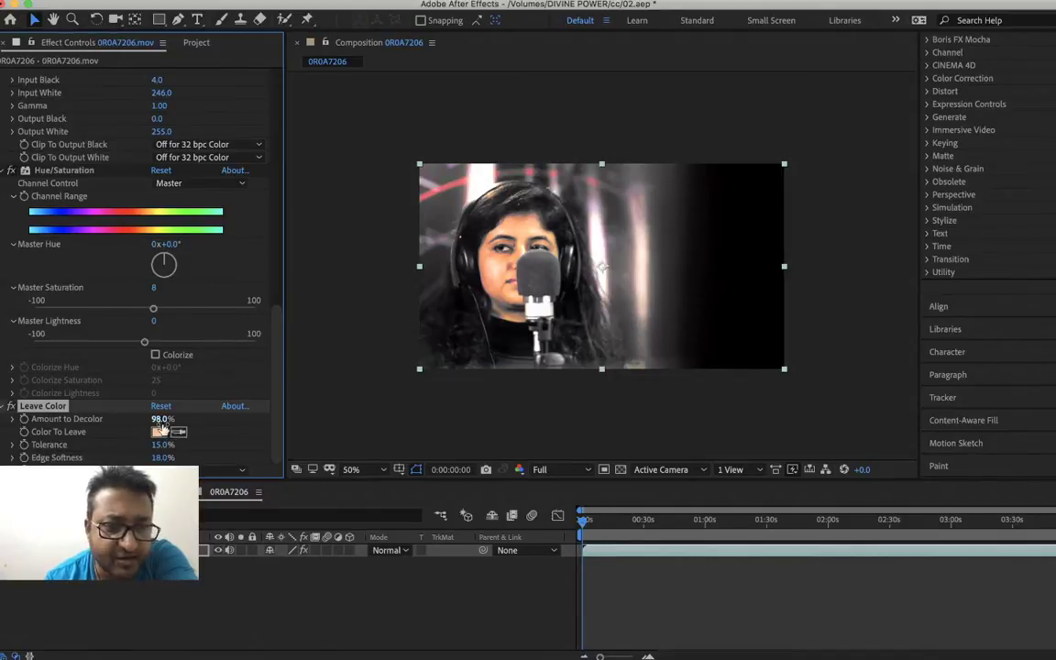
{"action": "left_click", "coordinate": [165, 429]}
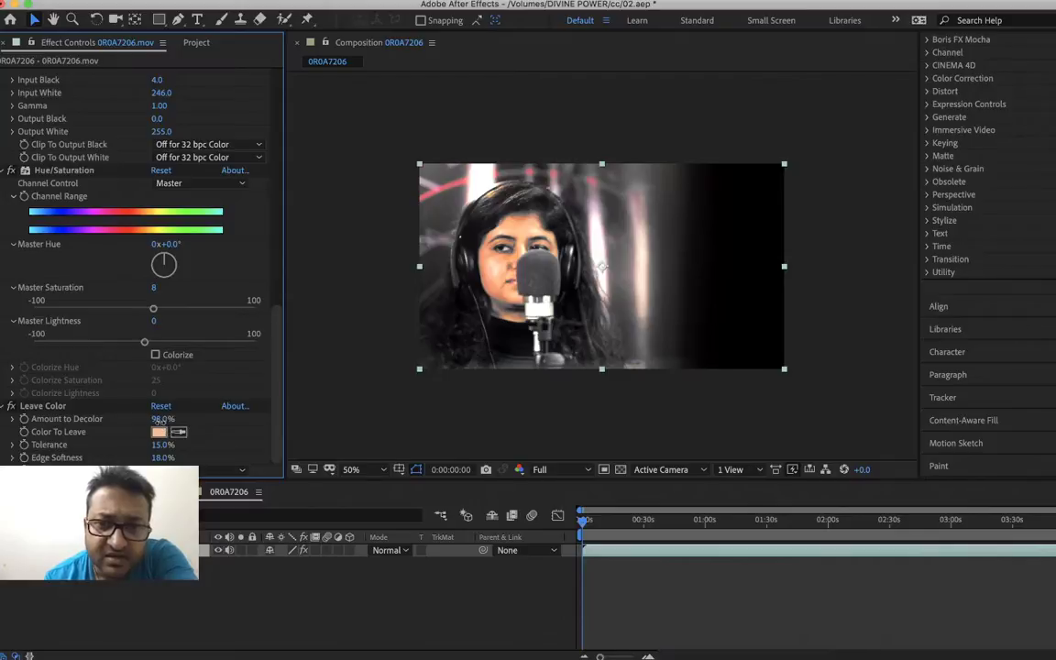
{"action": "left_click_drag", "start_coordinate": [160, 422], "coordinate": [174, 422]}
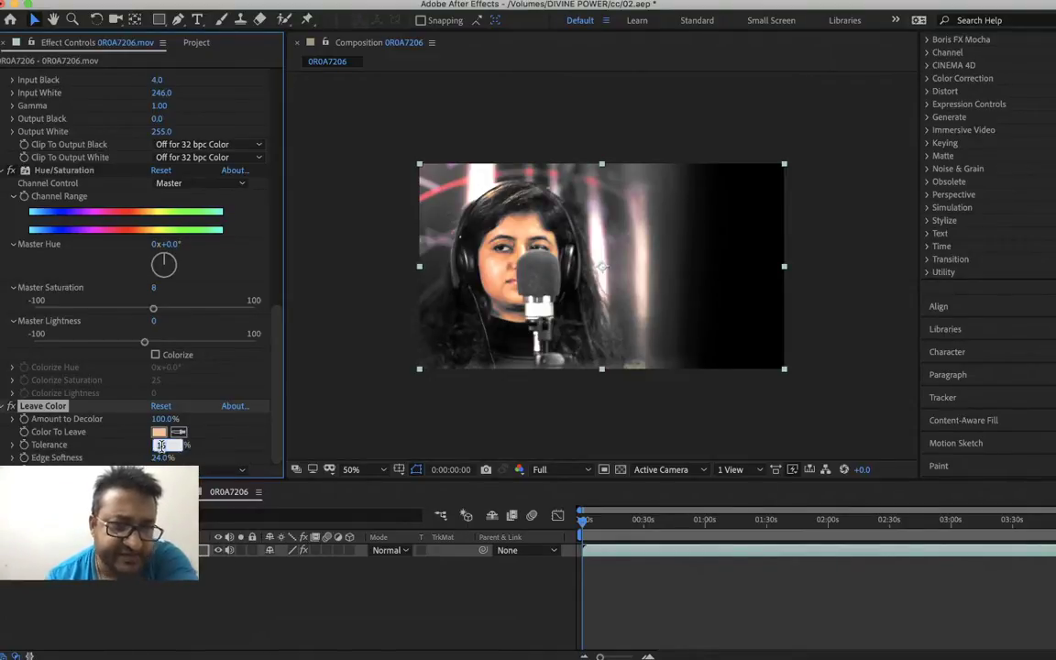
- Set Leave Color's Tolerance to 0% after trying 5%, and set Edge Softness to 30%
{"action": "type", "text": "5"}
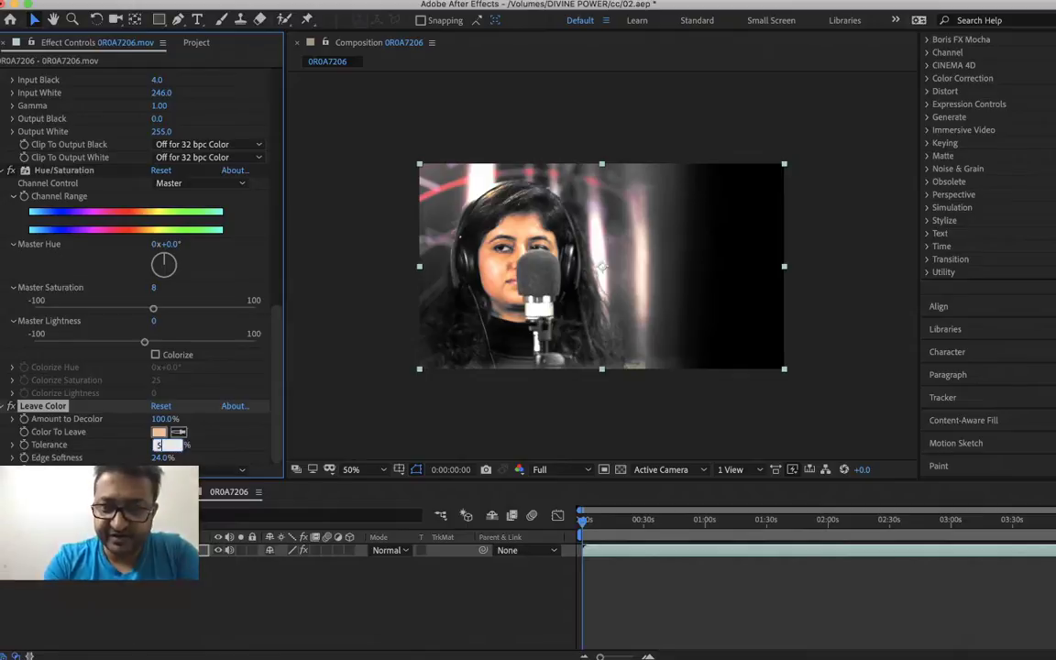
{"action": "right_click", "coordinate": [159, 446]}
{"action": "left_click", "coordinate": [220, 457]}
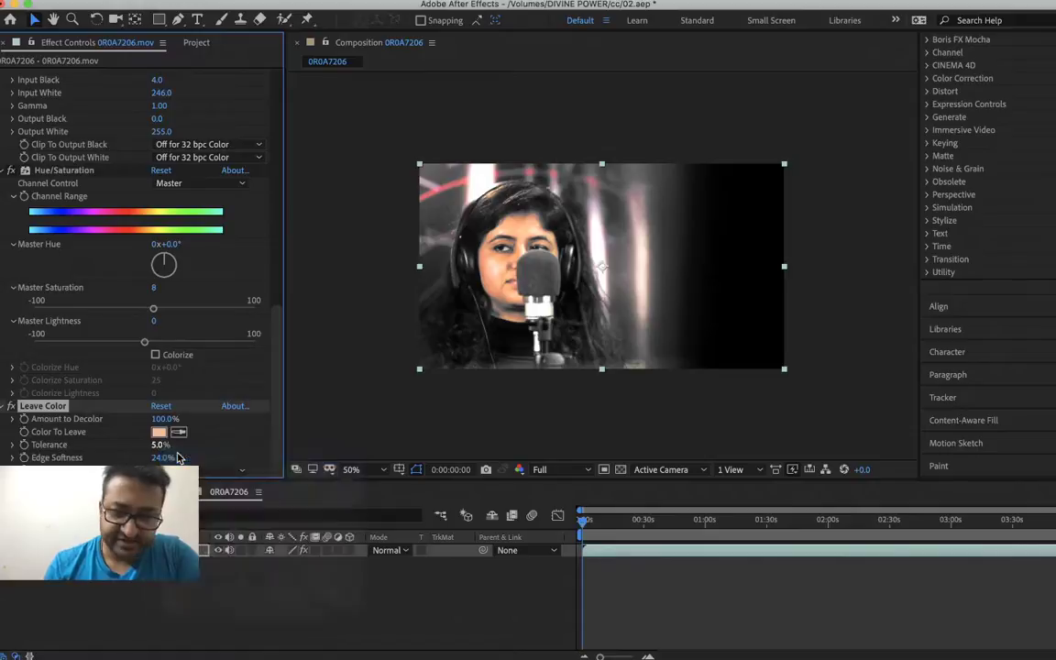
{"action": "key", "text": "Return"}
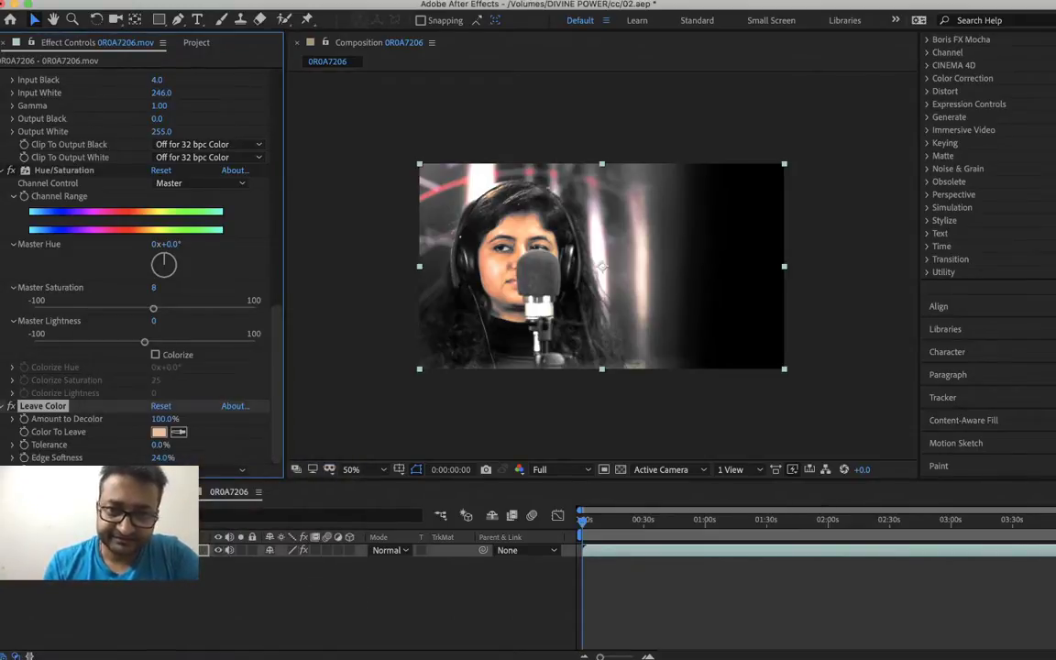
{"action": "type", "text": "50"}
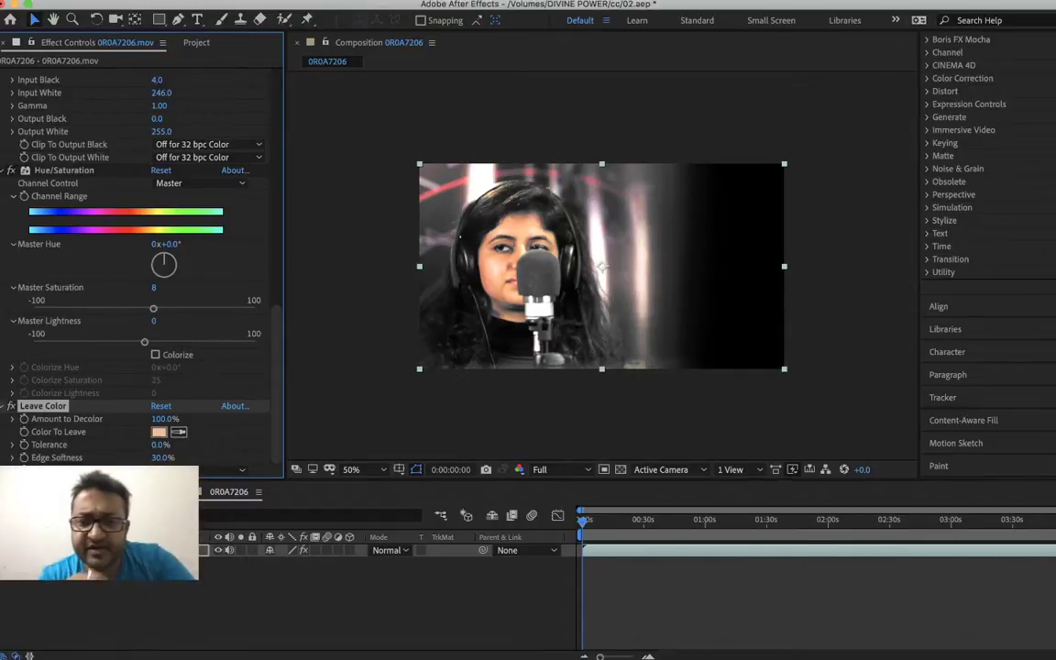
{"action": "left_click", "coordinate": [323, 603]}
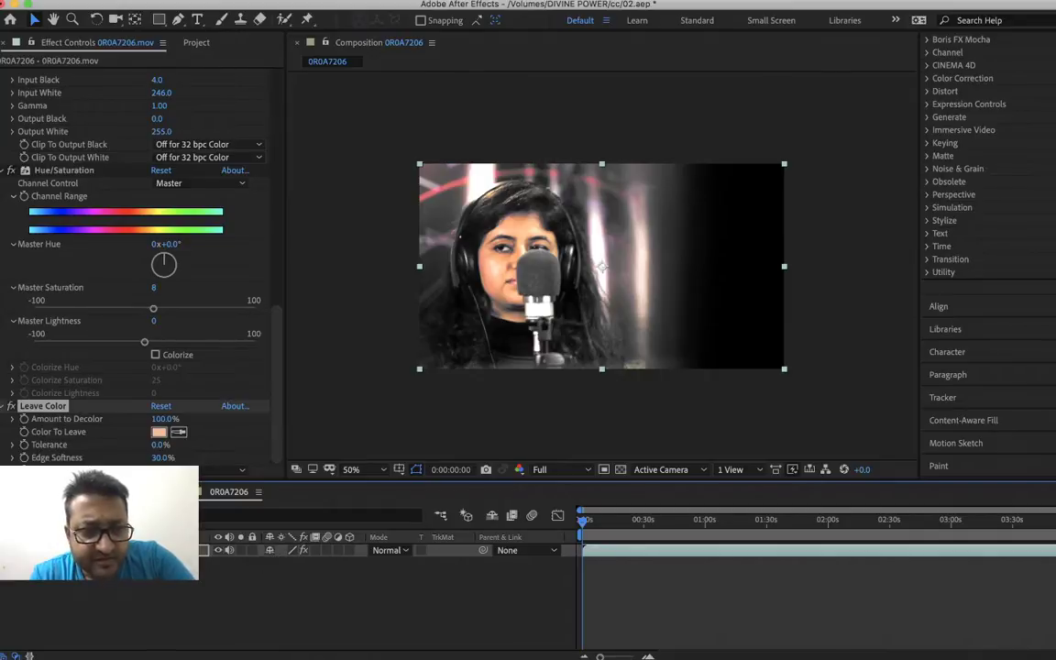
- Duplicate the 0R0A7206.mov layer in the timeline, undoing the accidental copy of its Leave Color effect
{"action": "key", "text": "ctrl+d"}
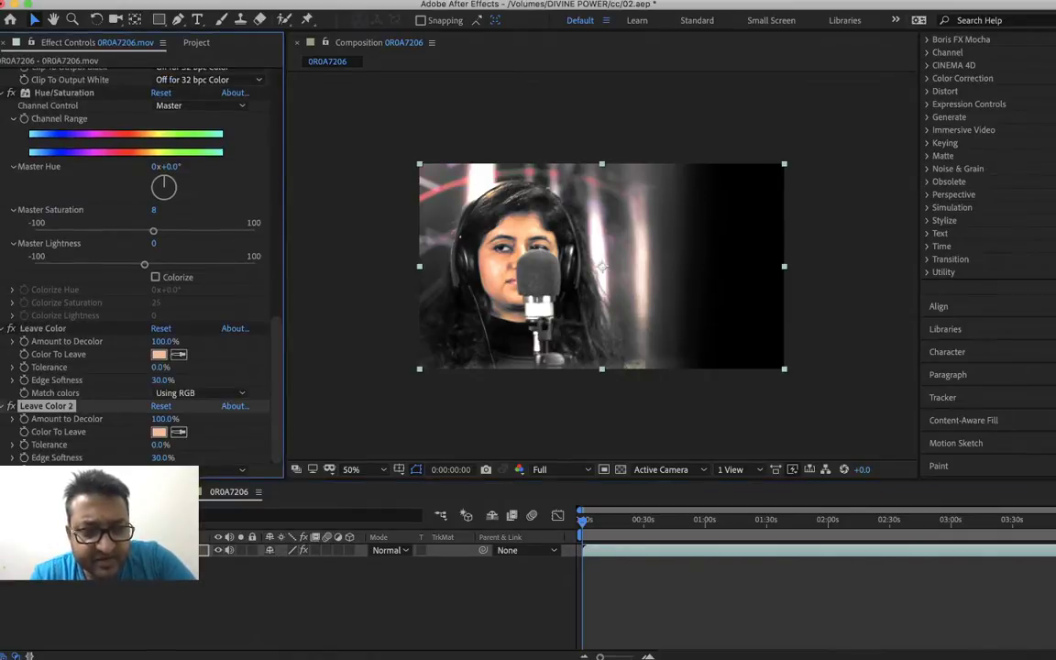
{"action": "key", "text": "ctrl+z"}
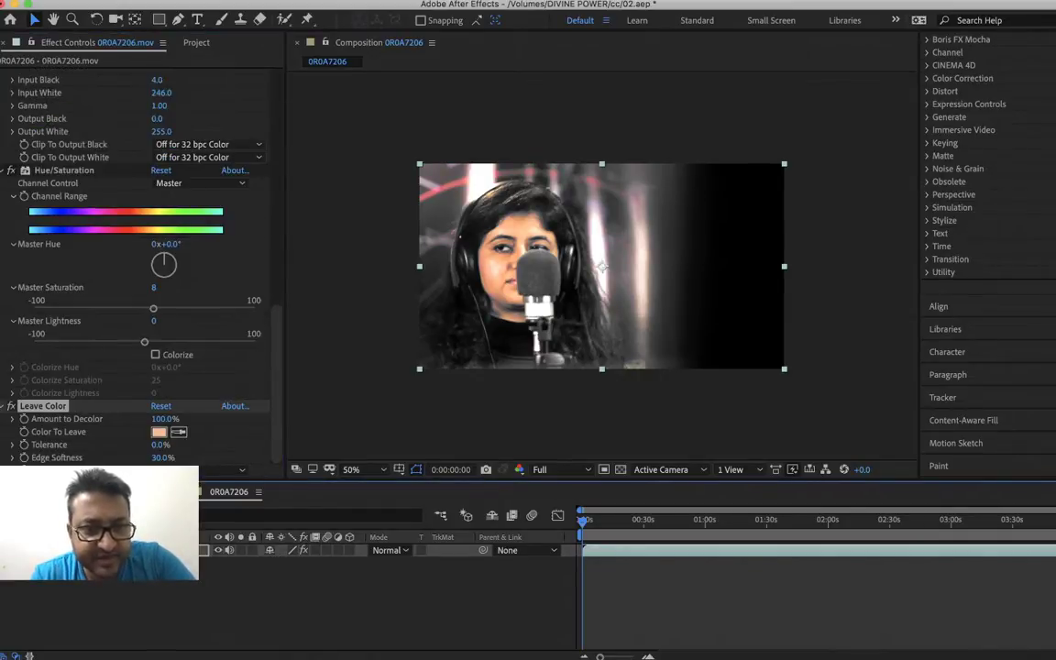
{"action": "right_click", "coordinate": [124, 549]}
{"action": "key", "text": "Escape"}
{"action": "key", "text": "ctrl+v"}
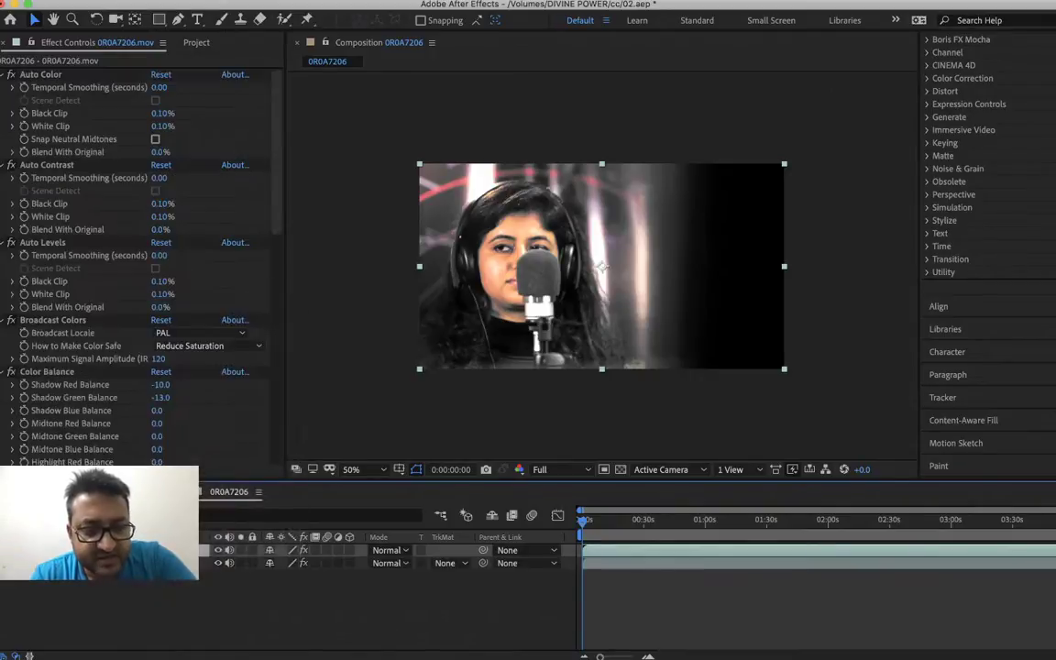
- Draw a closed 14-point mask around the woman's face and neck on the upper copy of the clip with the Pen tool
{"action": "key", "text": "g"}
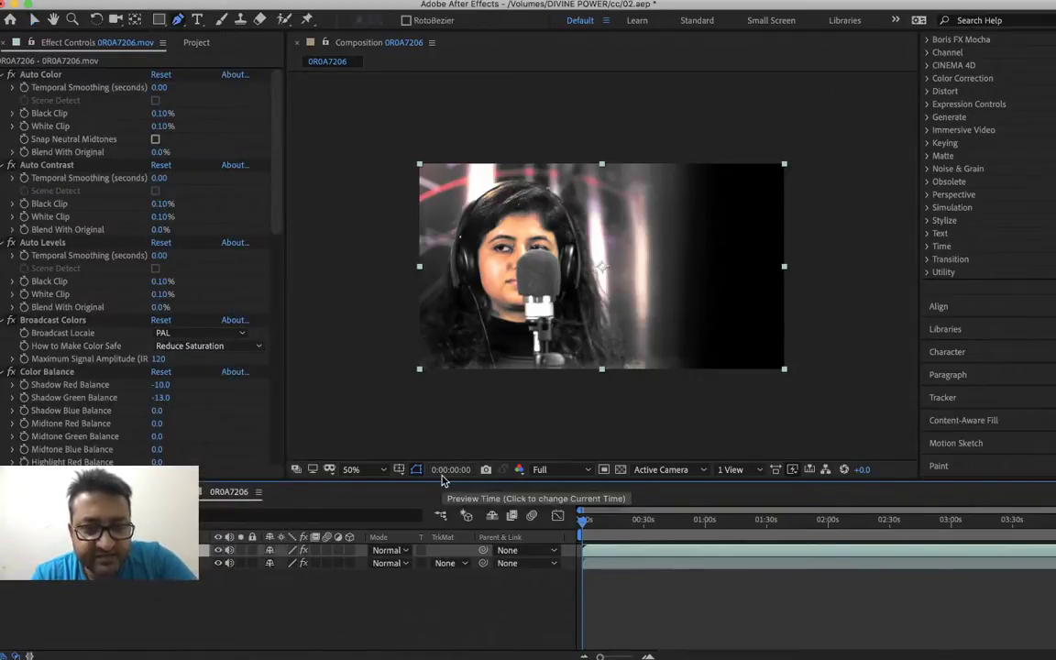
{"action": "left_click", "coordinate": [488, 212]}
{"action": "left_click", "coordinate": [469, 252]}
{"action": "left_click", "coordinate": [461, 273]}
{"action": "left_click", "coordinate": [468, 293]}
{"action": "left_click", "coordinate": [469, 327]}
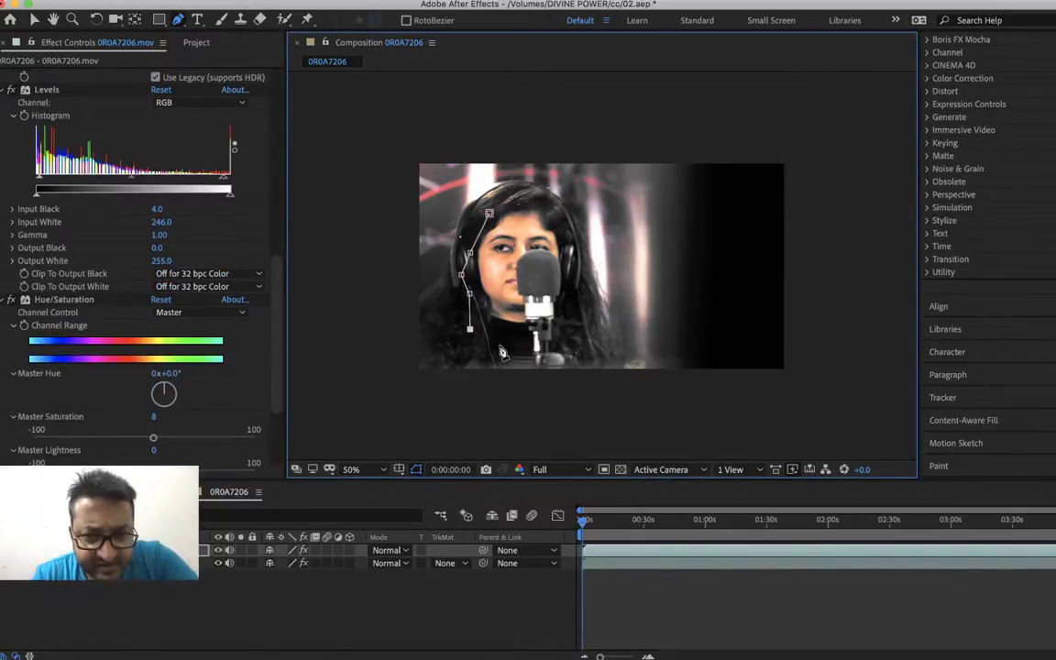
{"action": "left_click", "coordinate": [498, 344]}
{"action": "left_click", "coordinate": [545, 350]}
{"action": "left_click", "coordinate": [577, 339]}
{"action": "left_click", "coordinate": [579, 299]}
{"action": "left_click", "coordinate": [580, 259]}
{"action": "left_click", "coordinate": [570, 227]}
{"action": "left_click", "coordinate": [560, 207]}
{"action": "left_click", "coordinate": [541, 196]}
{"action": "left_click", "coordinate": [515, 195]}
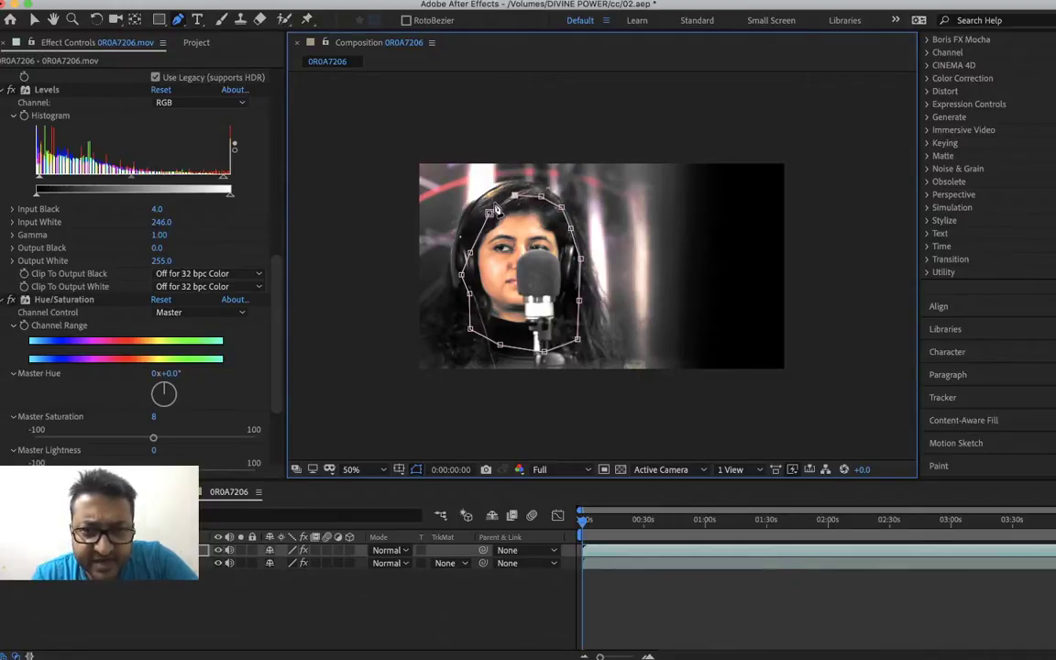
{"action": "left_click", "coordinate": [490, 213]}
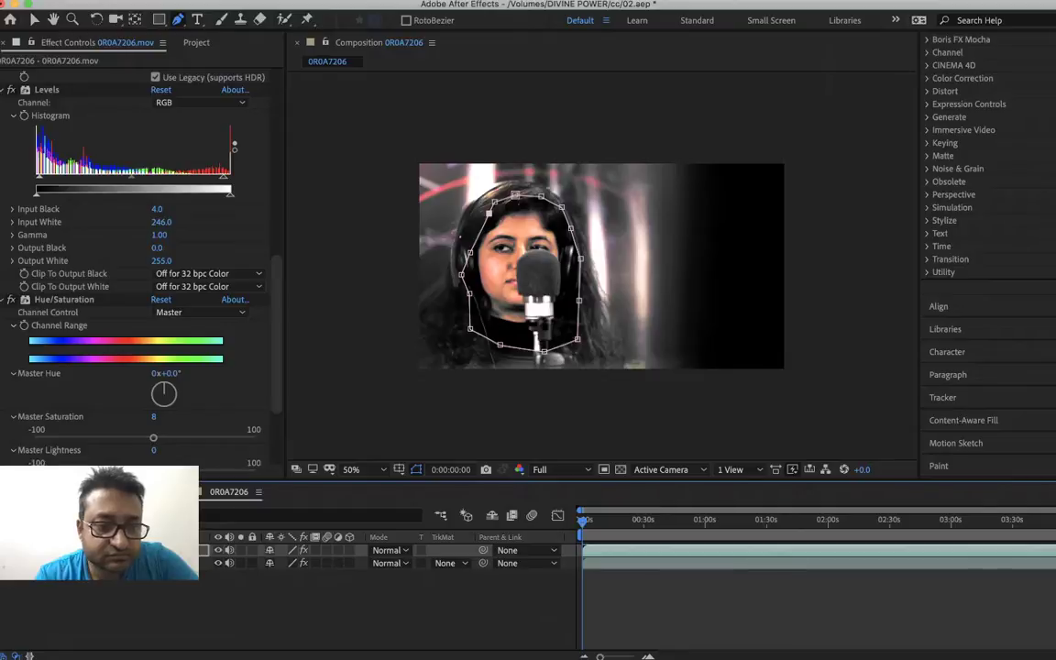
- Apply the Tint color correction effect to the lower copy of the clip
{"action": "right_click", "coordinate": [117, 563]}
{"action": "key", "text": "Escape"}
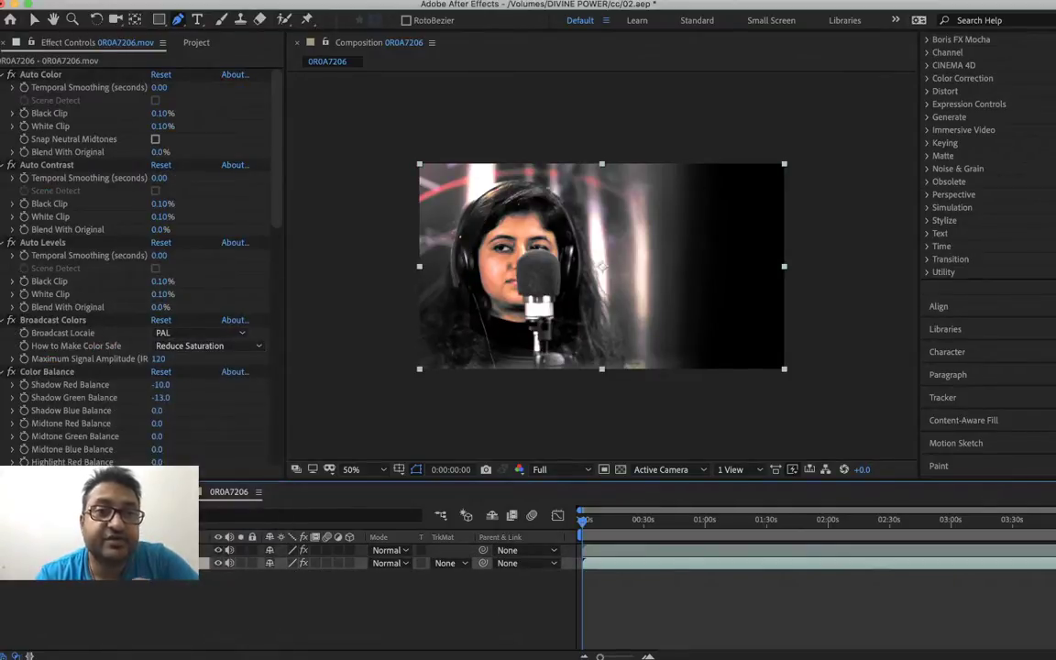
{"action": "left_click", "coordinate": [312, 1]}
{"action": "mouse_move", "coordinate": [369, 149]}
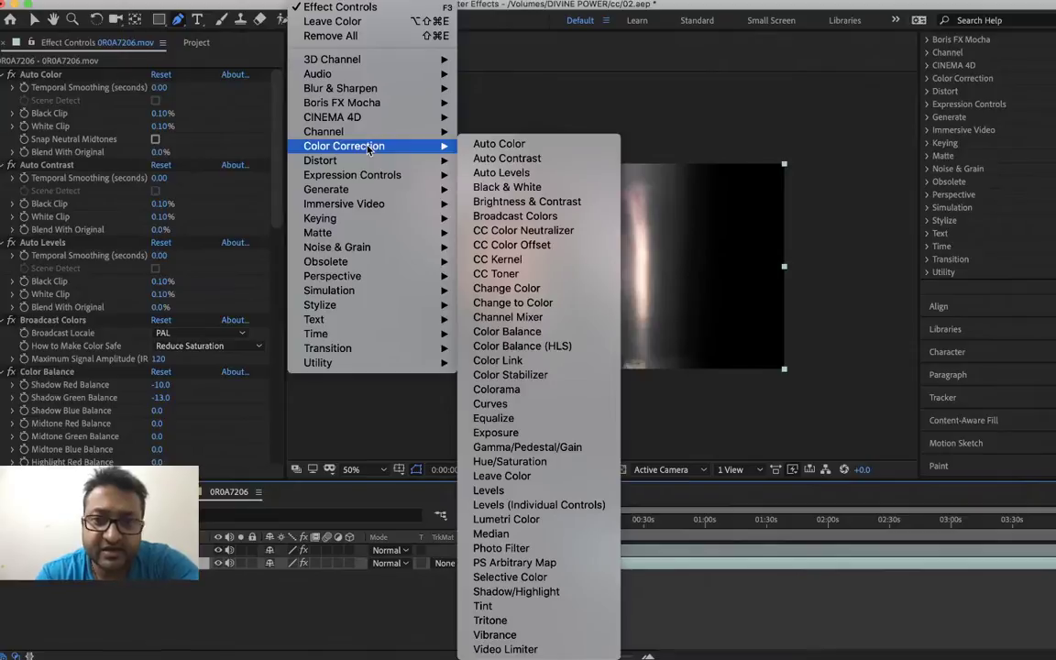
{"action": "left_click", "coordinate": [605, 612]}
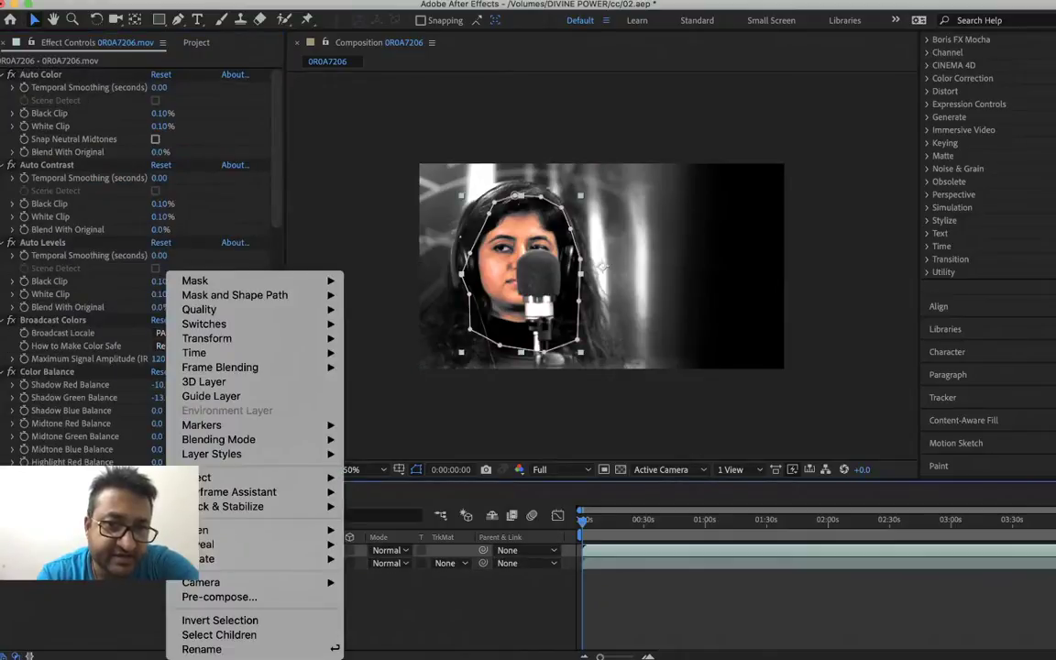
- Reveal the Mask Feather property of the upper clip layer in the timeline
{"action": "key", "text": "Escape"}
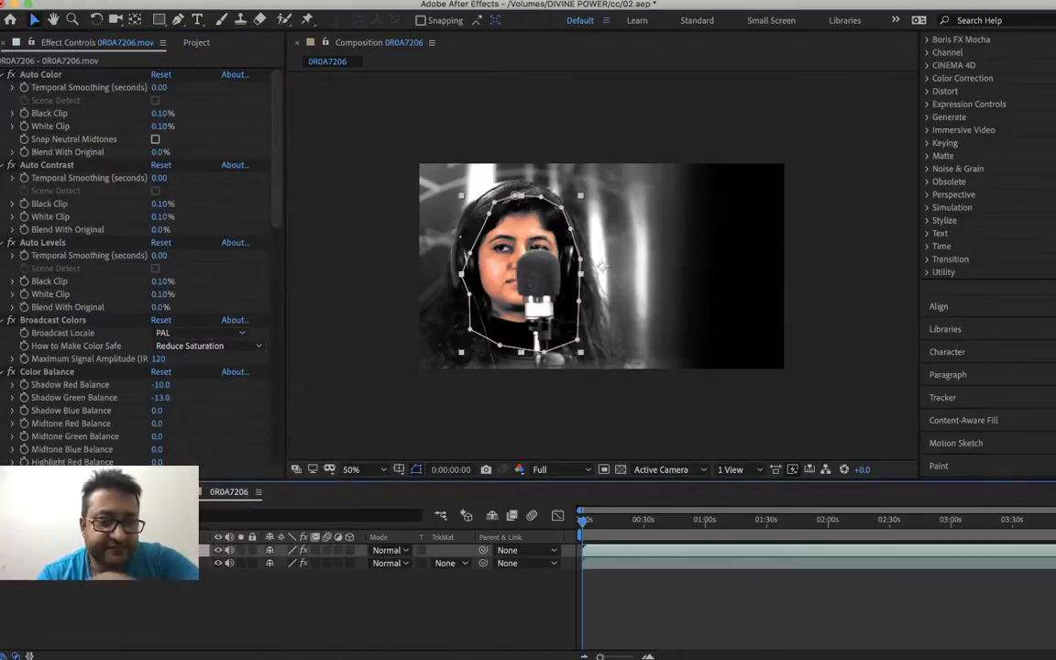
{"action": "key", "text": "f"}
- Quit After Effects while saving the changes to 02.aep, and relaunch it with the project open
{"action": "key", "text": "super+q"}
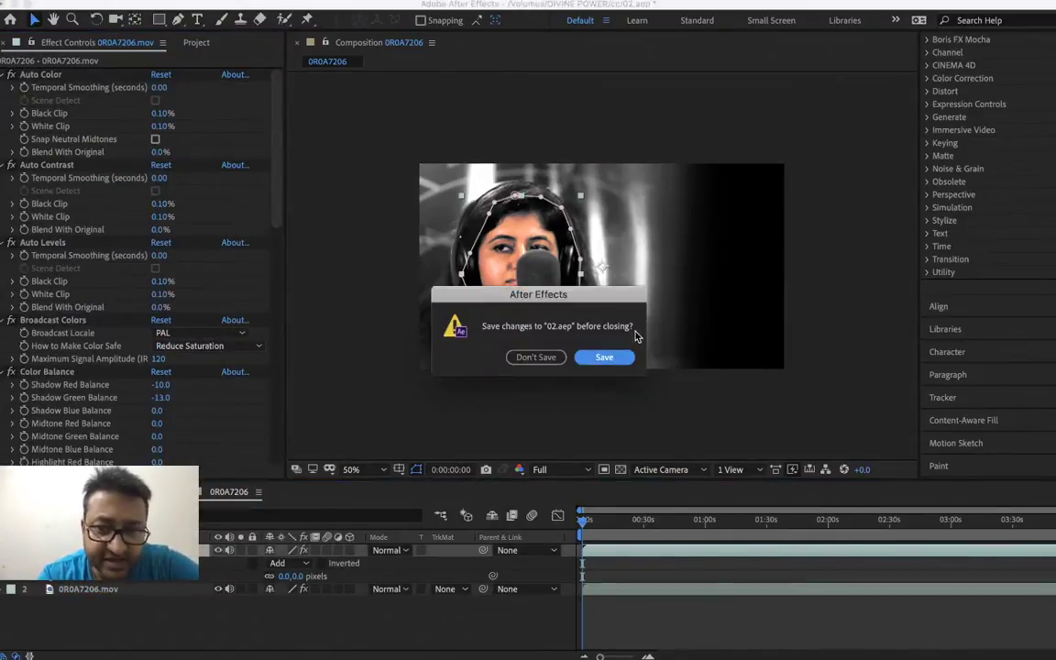
{"action": "left_click", "coordinate": [603, 355]}
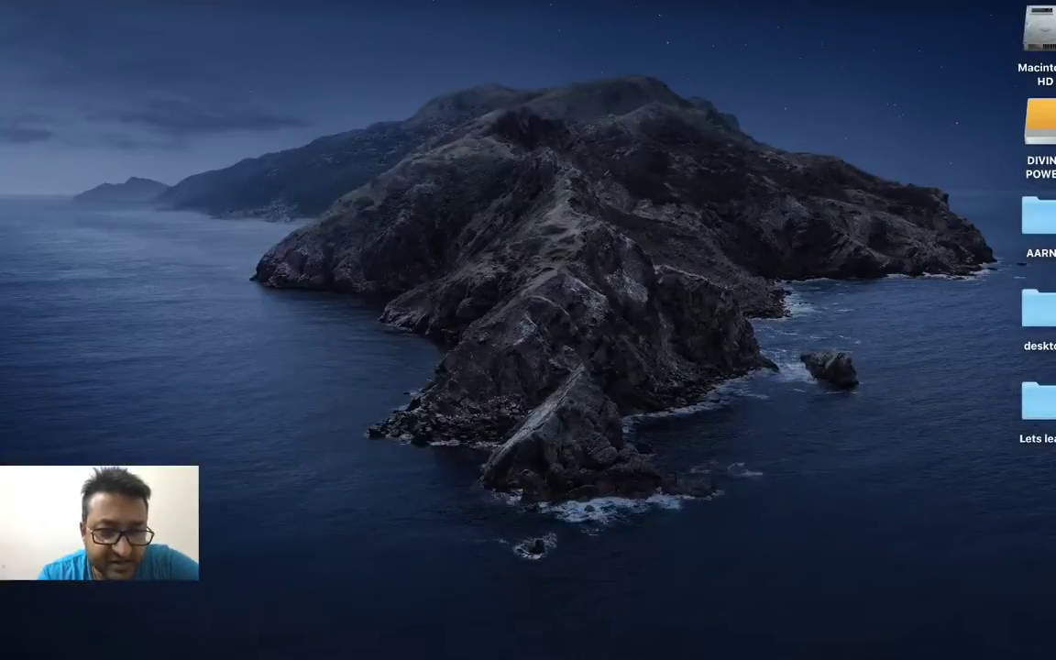
{"action": "left_click", "coordinate": [301, 647]}
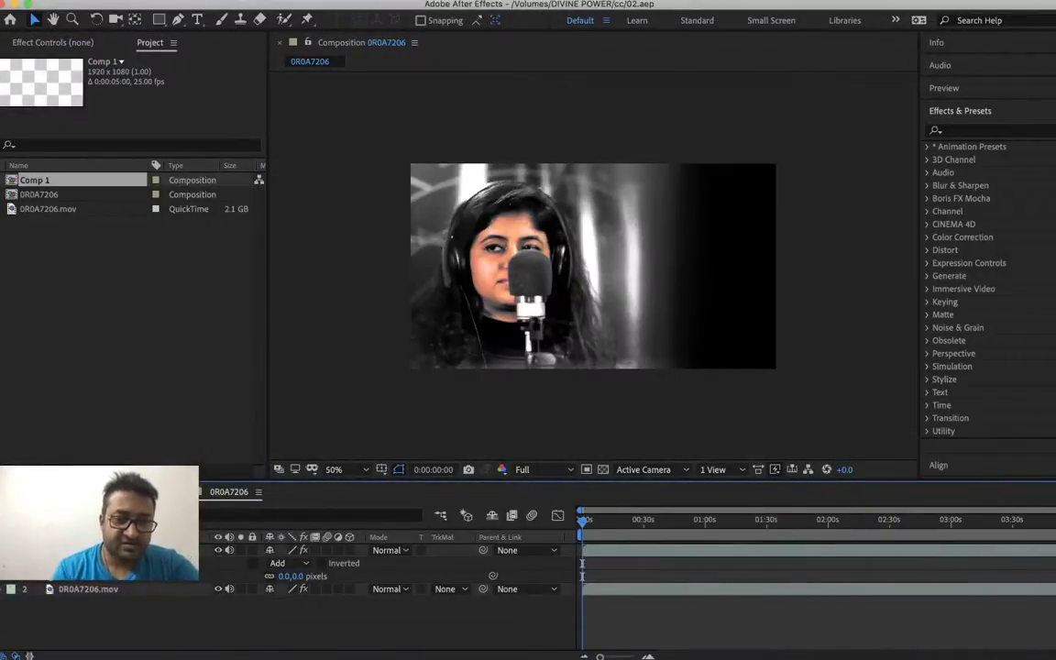
- Set the upper layer's Mask Feather to 100 pixels after trying 50 pixels, and deselect the layer to check the blend
{"action": "right_click", "coordinate": [162, 550]}
{"action": "key", "text": "Escape"}
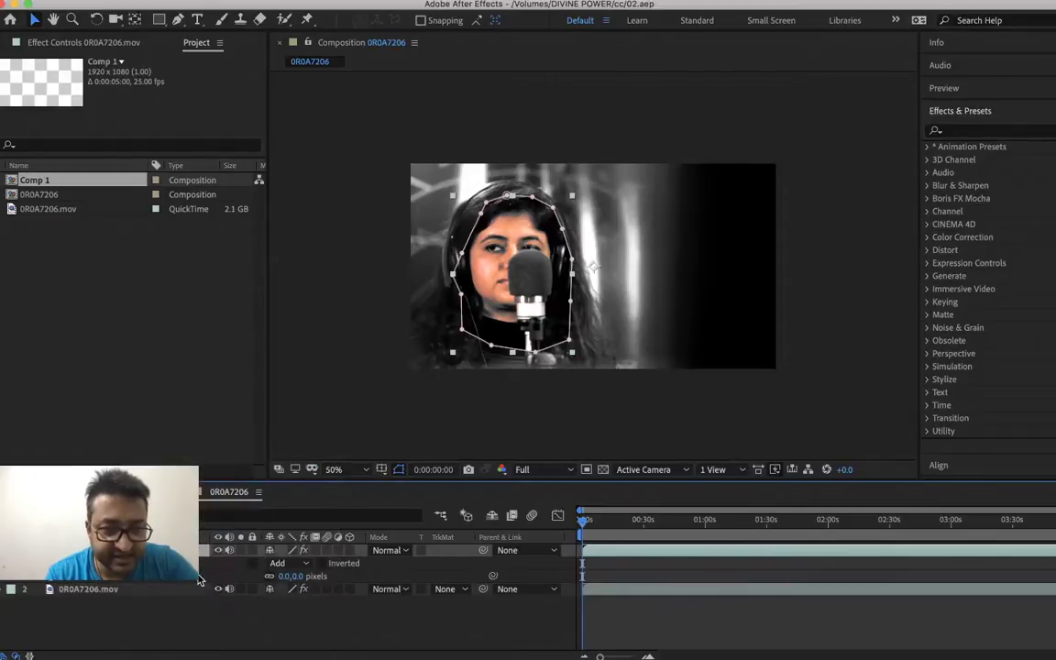
{"action": "right_click", "coordinate": [284, 580]}
{"action": "left_click", "coordinate": [312, 583]}
{"action": "type", "text": "50"}
{"action": "key", "text": "Return"}
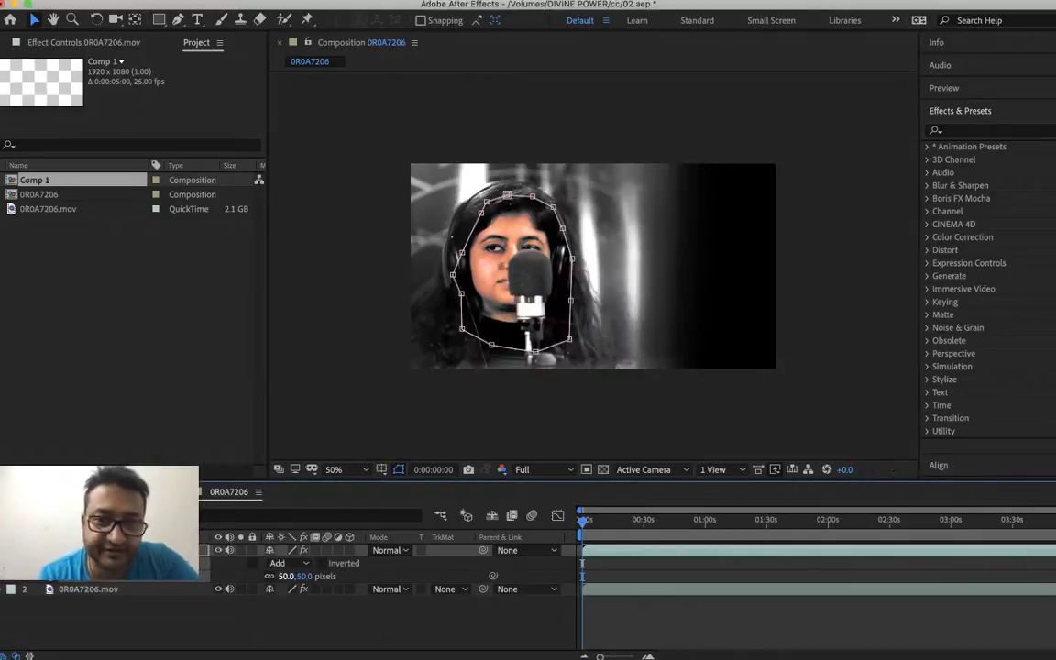
{"action": "right_click", "coordinate": [295, 577]}
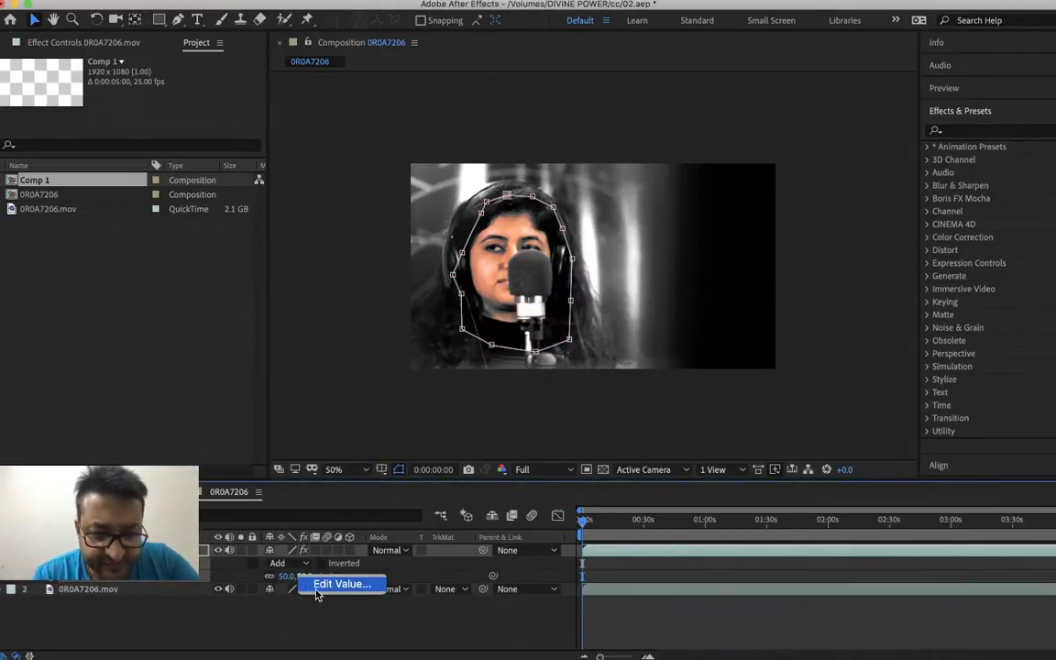
{"action": "left_click", "coordinate": [316, 591]}
{"action": "type", "text": "100"}
{"action": "key", "text": "Return"}
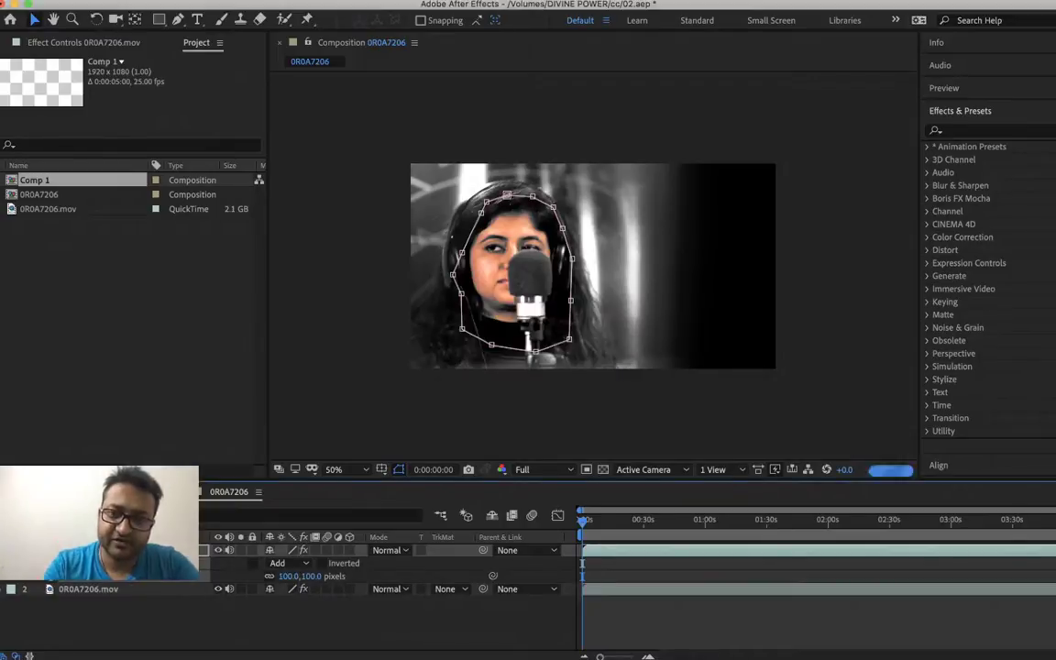
{"action": "key", "text": "super+t"}
{"action": "left_click", "coordinate": [386, 397]}
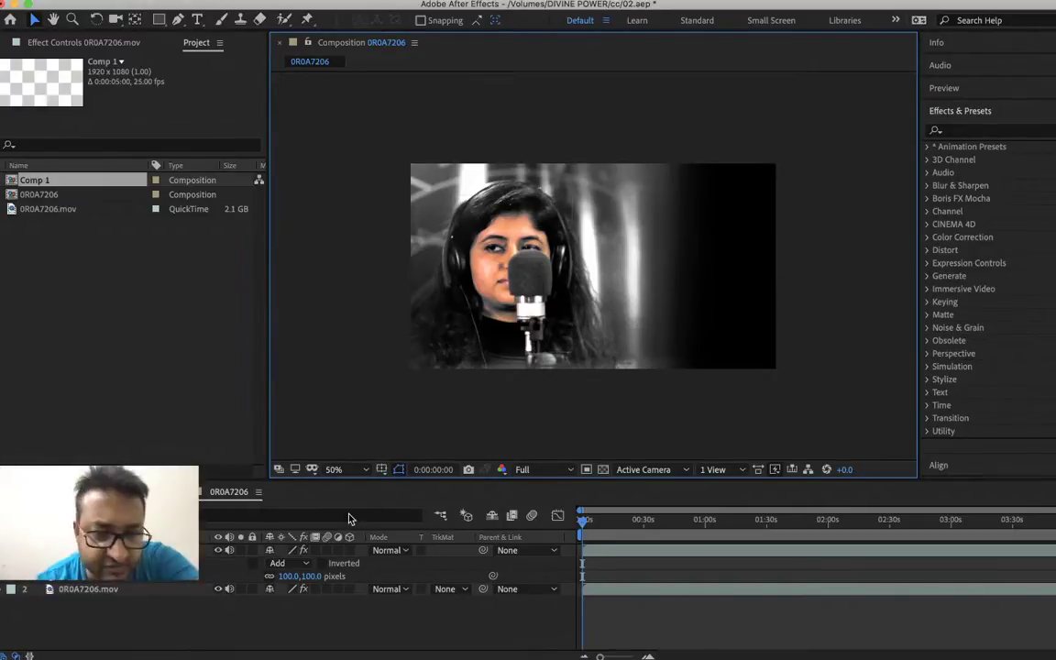
- Set the Edge Softness of Leave Color to 100% on the upper, masked clip layer
{"action": "right_click", "coordinate": [145, 550]}
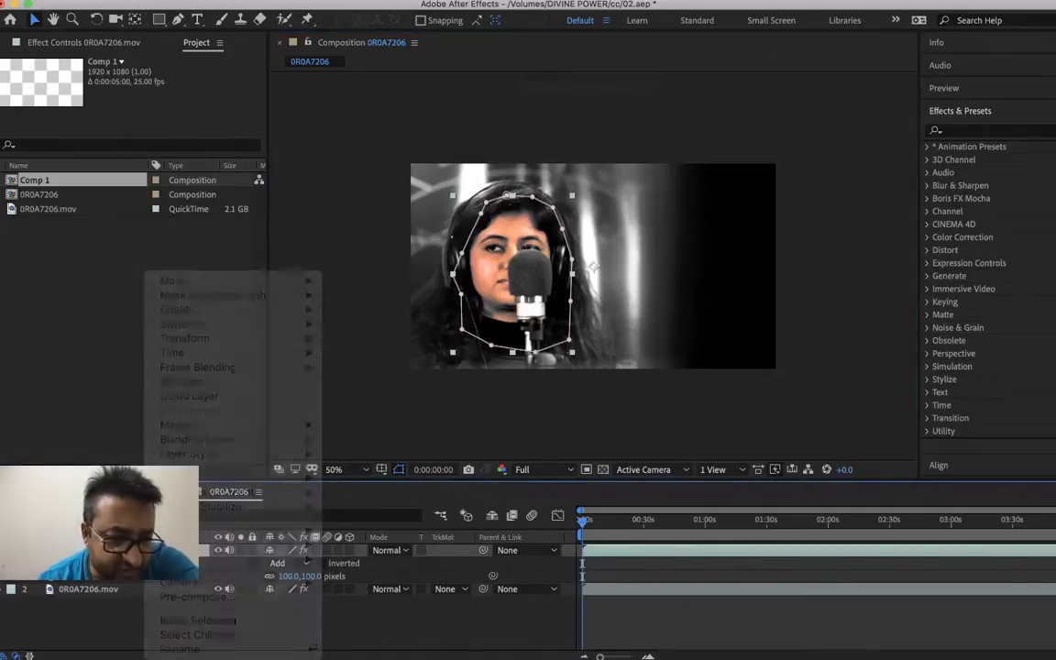
{"action": "left_click", "coordinate": [108, 44]}
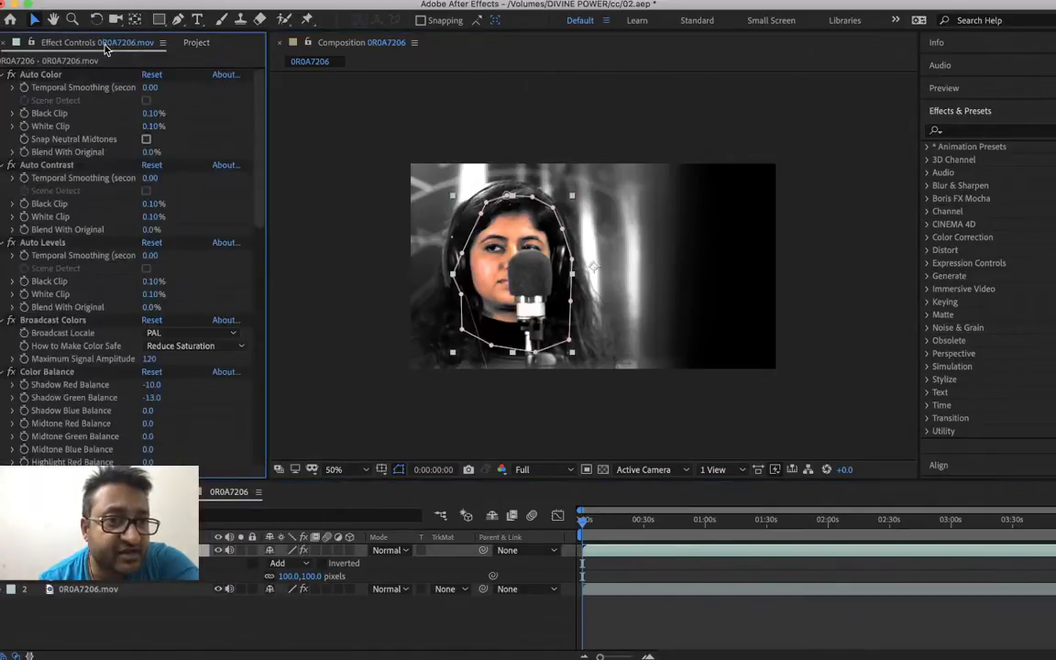
{"action": "scroll", "coordinate": [152, 275], "scroll_direction": "down", "scroll_amount": 15}
{"action": "scroll", "coordinate": [161, 291], "scroll_direction": "down", "scroll_amount": 2}
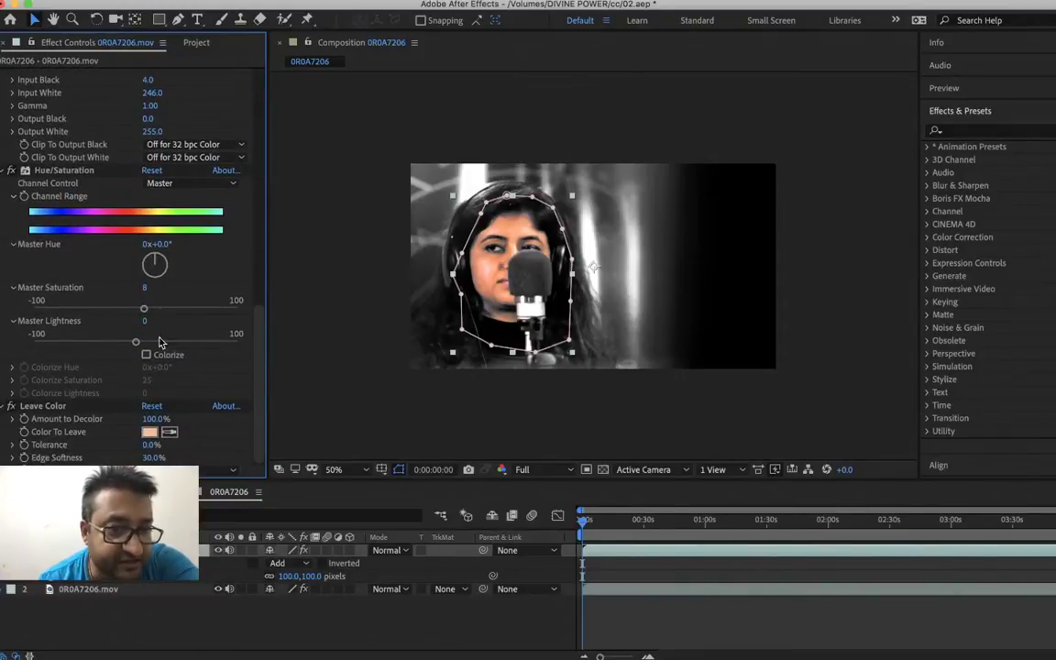
{"action": "right_click", "coordinate": [152, 458]}
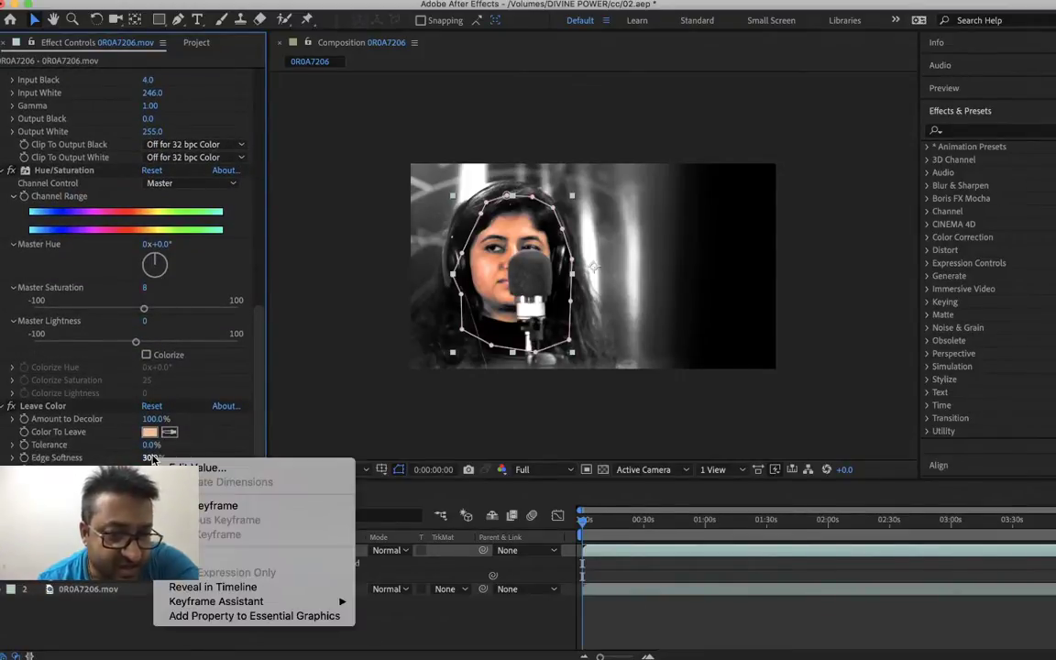
{"action": "left_click", "coordinate": [183, 465]}
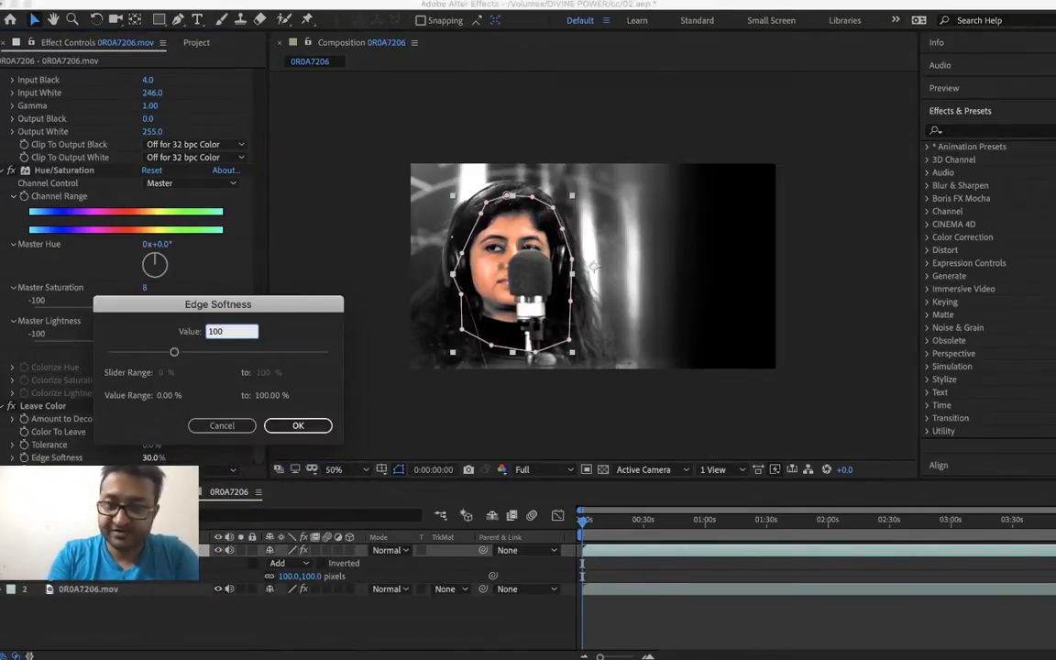
{"action": "key", "text": "Return"}
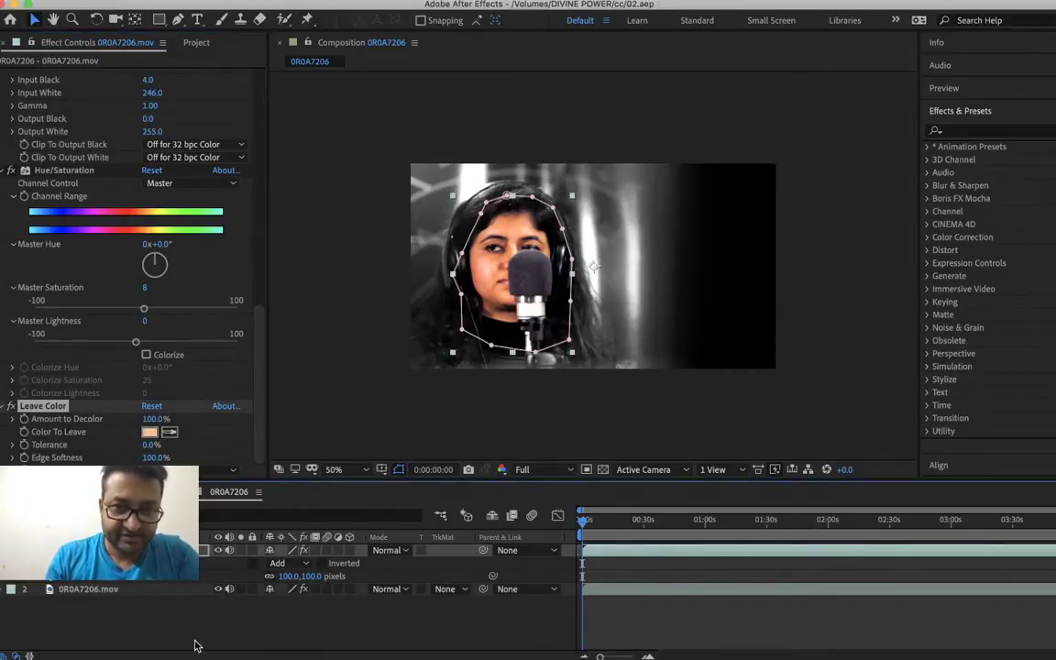
{"action": "right_click", "coordinate": [161, 639]}
{"action": "key", "text": "Escape"}
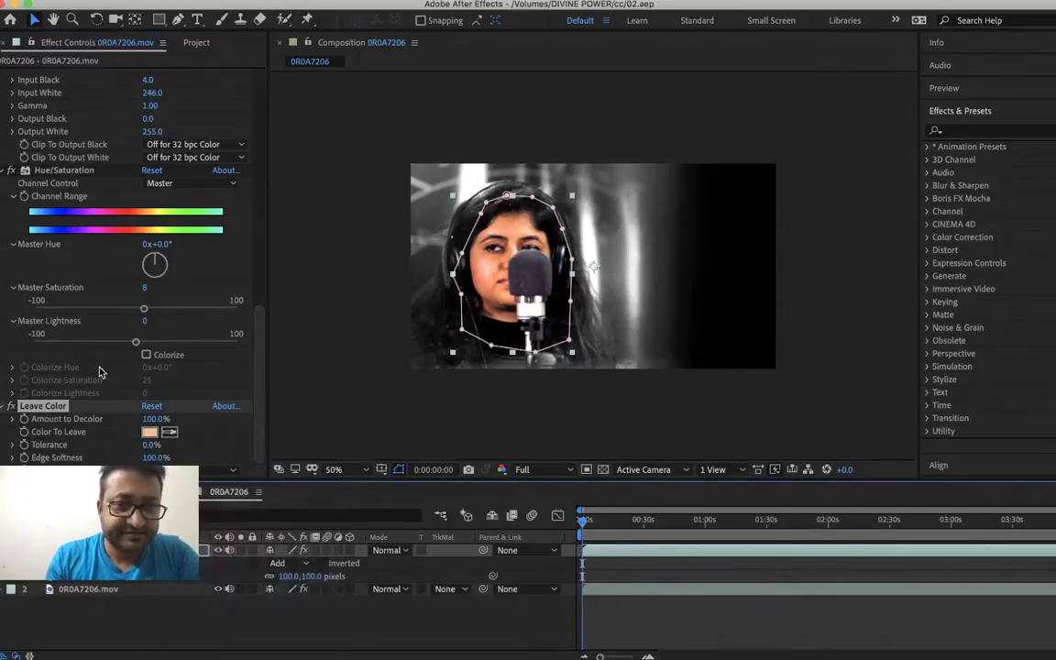
- Collapse the settings of all effects on the upper clip layer, and deselect everything in the composition
{"action": "scroll", "coordinate": [47, 84], "scroll_direction": "up", "scroll_amount": 10}
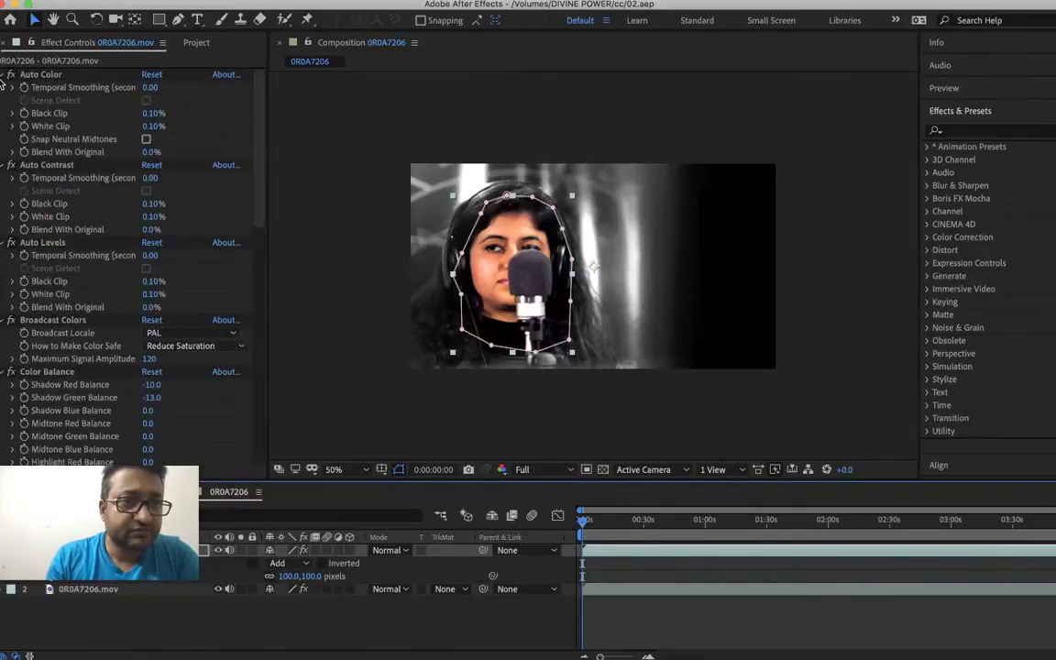
{"action": "key", "text": "ctrl+Down"}
{"action": "left_click", "coordinate": [40, 73]}
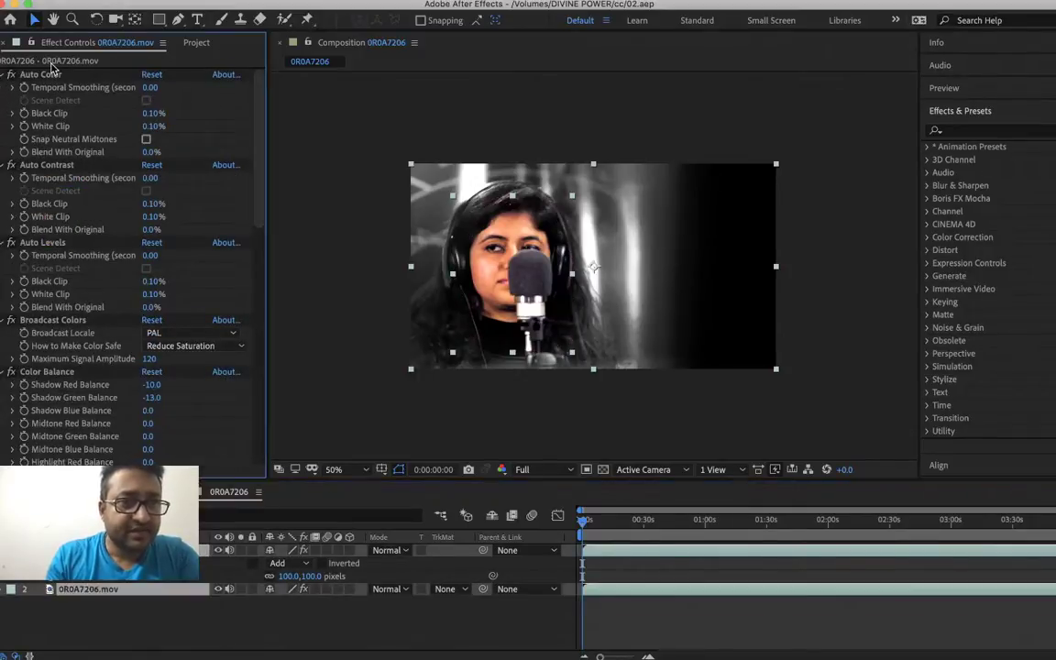
{"action": "key", "text": "ctrl+a"}
{"action": "left_click", "coordinate": [3, 74]}
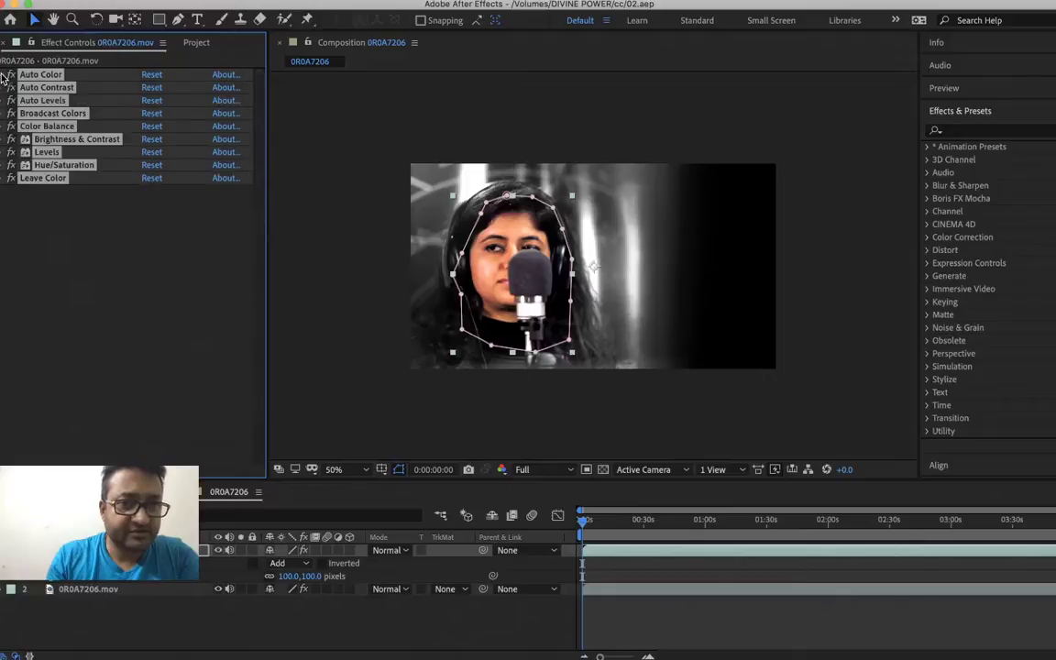
{"action": "left_click", "coordinate": [205, 613]}
{"action": "left_click", "coordinate": [333, 414]}
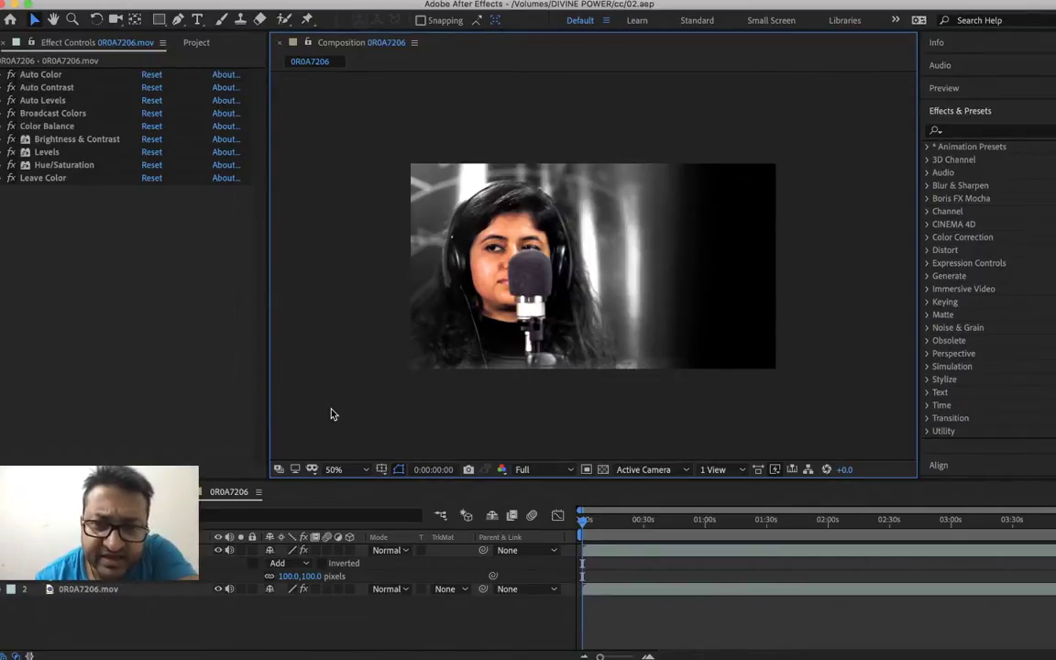
{"action": "left_click", "coordinate": [303, 0]}
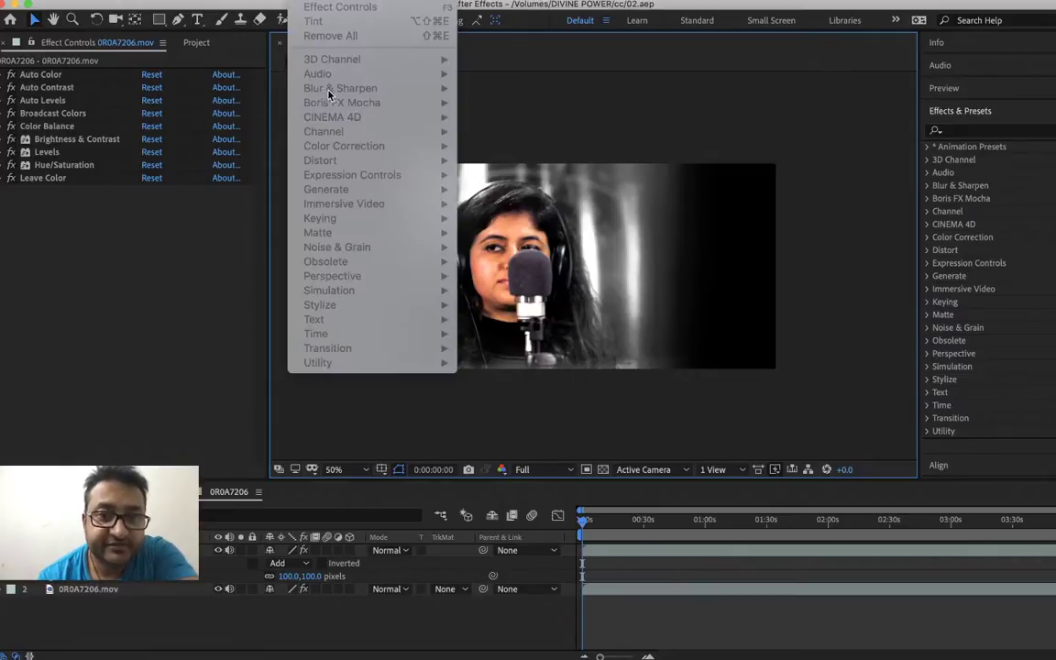
{"action": "left_click", "coordinate": [117, 397]}
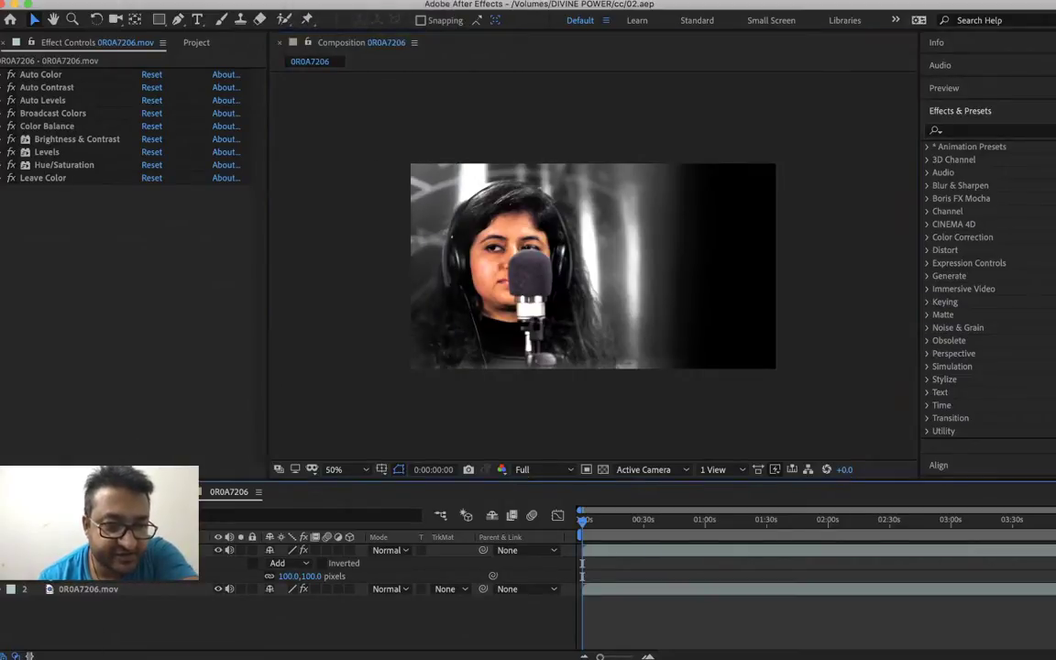
- Lower the Levels Input White to 221 on the upper, masked clip layer
{"action": "right_click", "coordinate": [93, 550]}
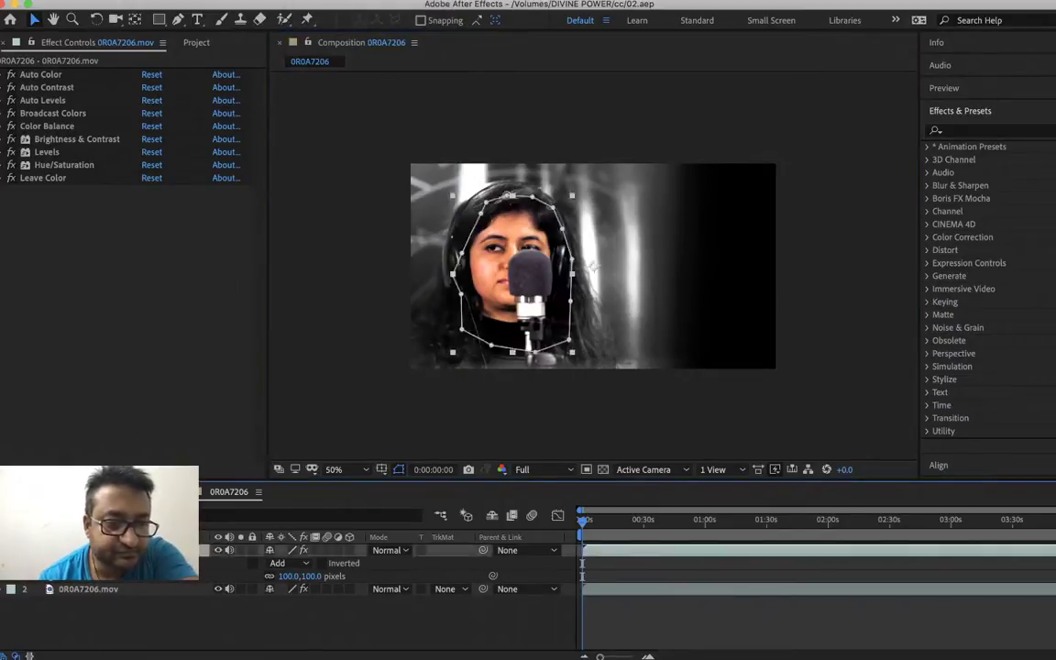
{"action": "key", "text": "Escape"}
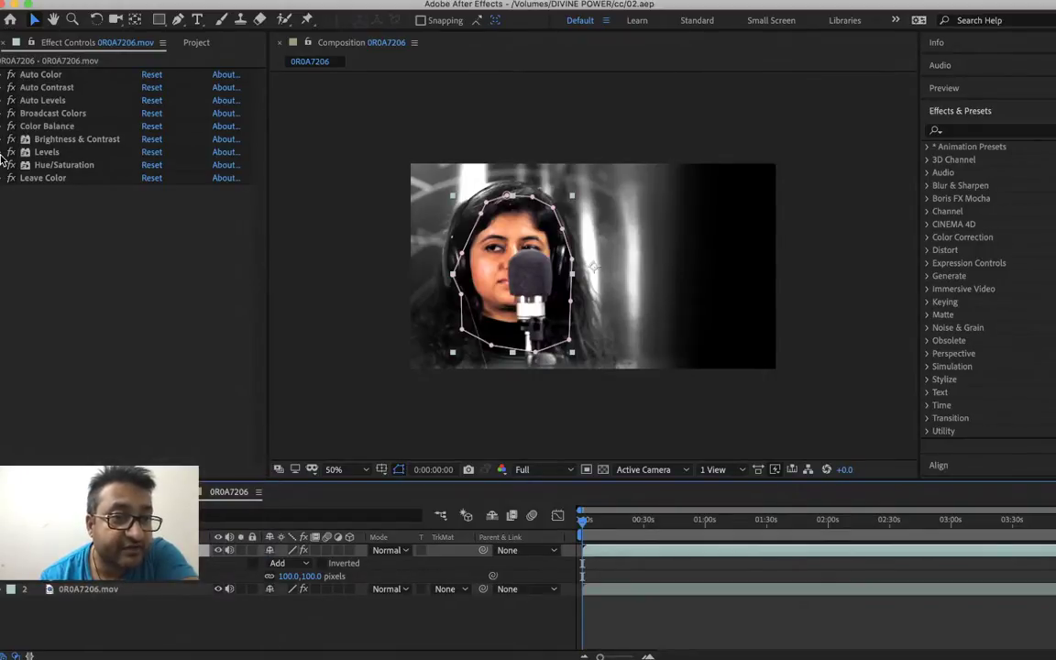
{"action": "left_click", "coordinate": [10, 151]}
{"action": "left_click_drag", "start_coordinate": [224, 241], "coordinate": [205, 247]}
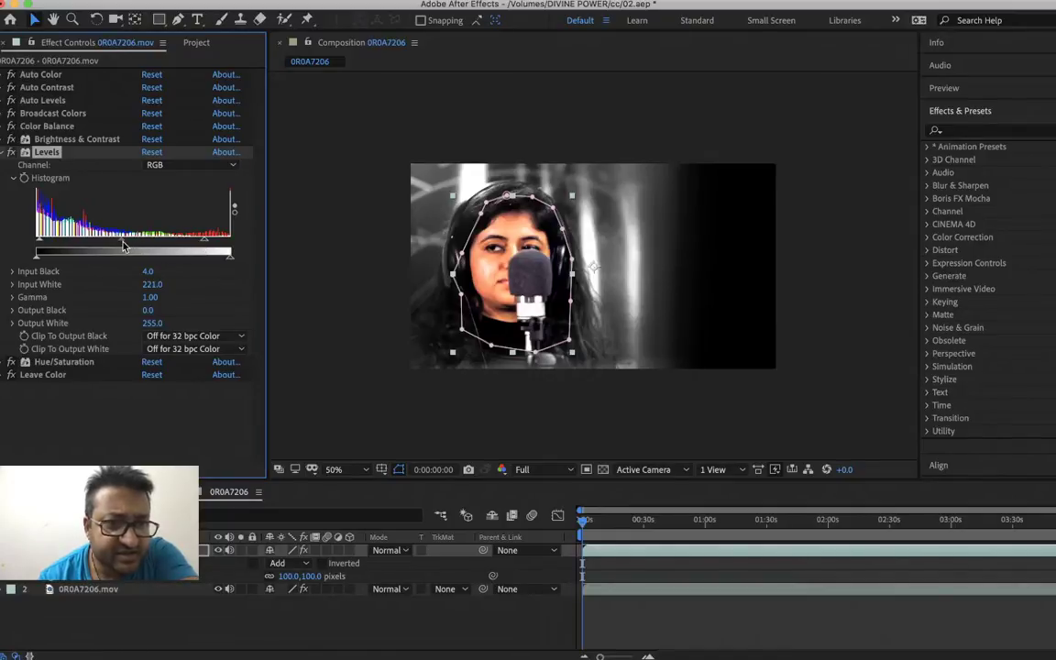
- Set the Levels Gamma to 1.03 and the Hue/Saturation Master Saturation to -16 on the masked clip layer
{"action": "left_click_drag", "start_coordinate": [121, 248], "coordinate": [120, 248]}
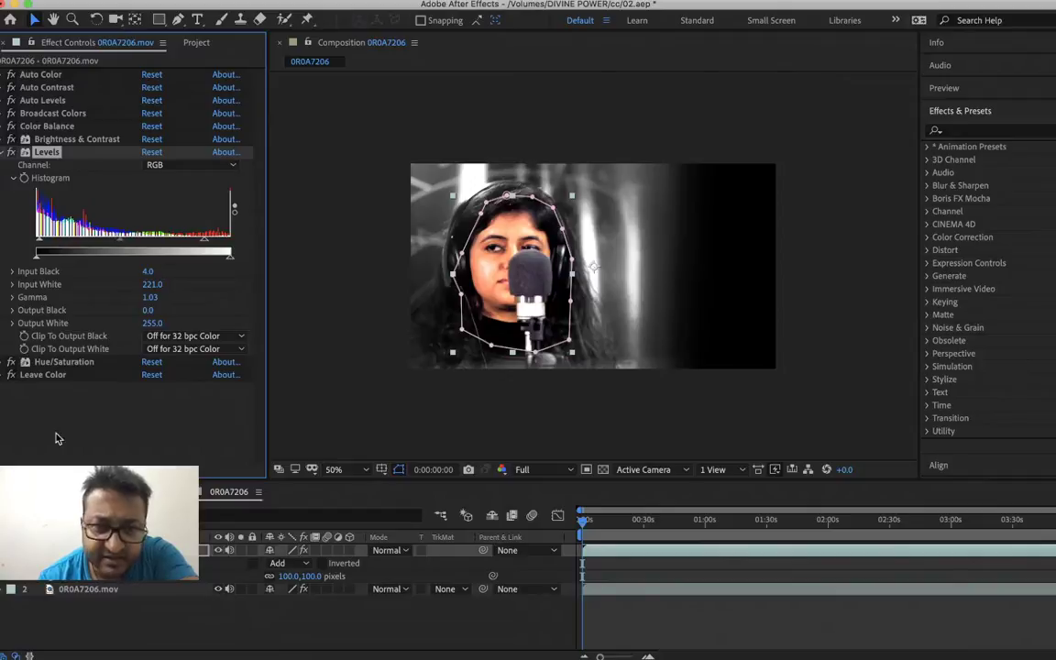
{"action": "left_click", "coordinate": [11, 362]}
{"action": "scroll", "coordinate": [128, 366], "scroll_direction": "down", "scroll_amount": 3}
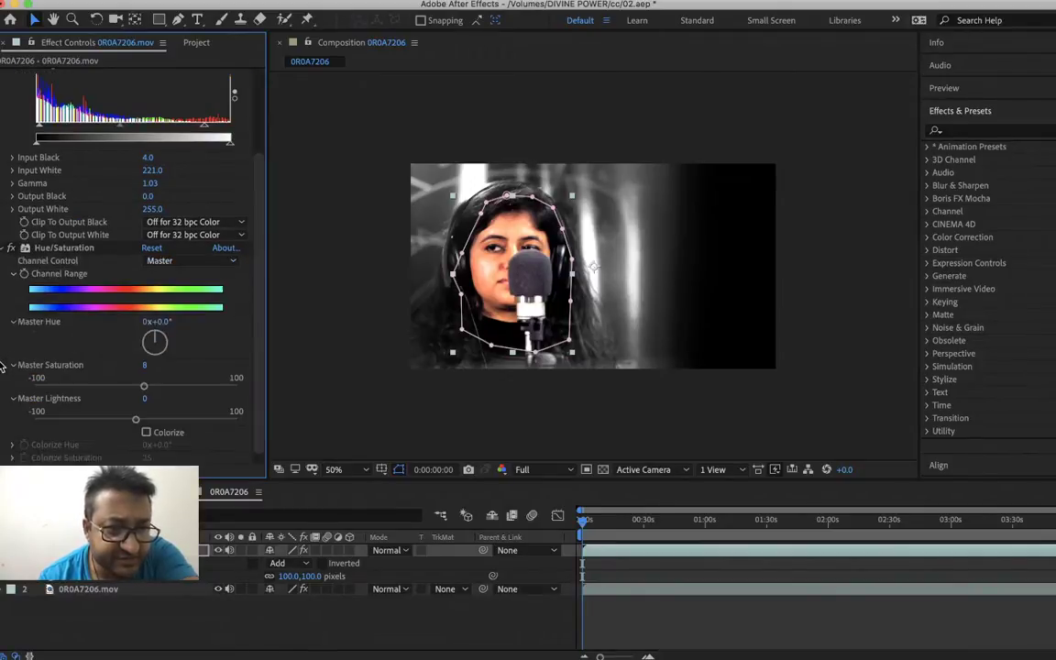
{"action": "left_click", "coordinate": [131, 389]}
{"action": "left_click_drag", "start_coordinate": [131, 389], "coordinate": [120, 390]}
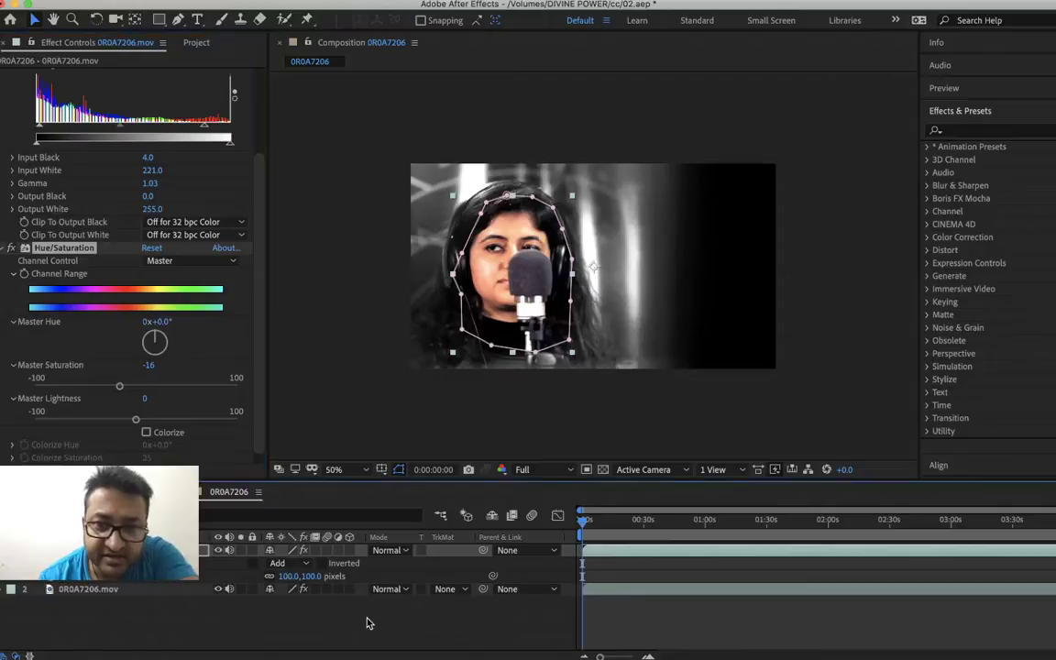
{"action": "left_click", "coordinate": [355, 426]}
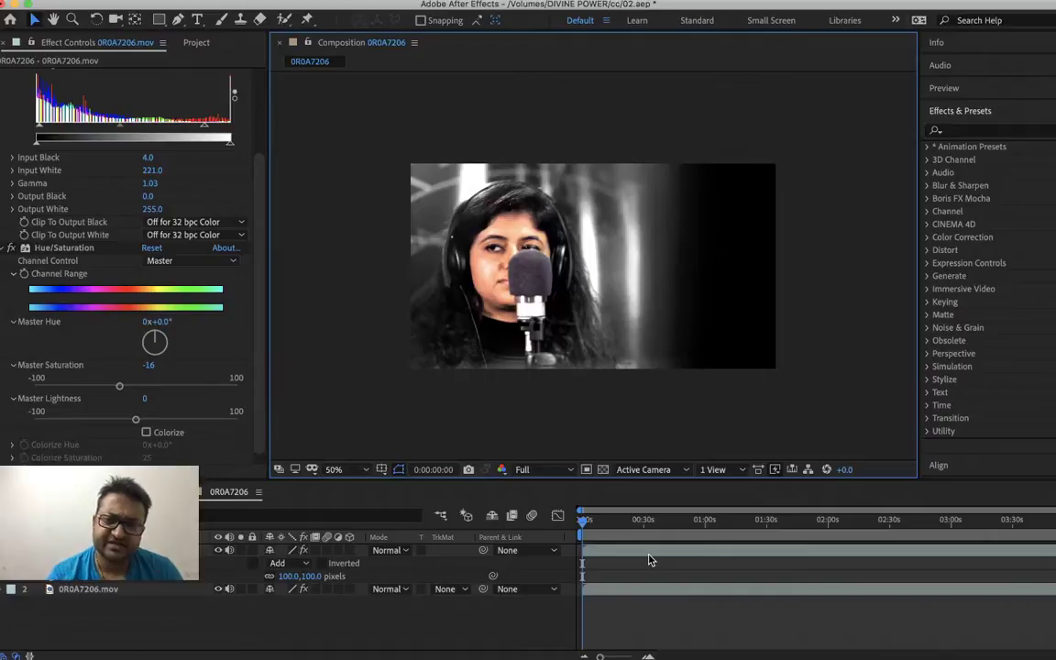
- Duplicate the masked clip layer so that its copy sits on top of it
{"action": "right_click", "coordinate": [649, 558]}
{"action": "left_click", "coordinate": [631, 557]}
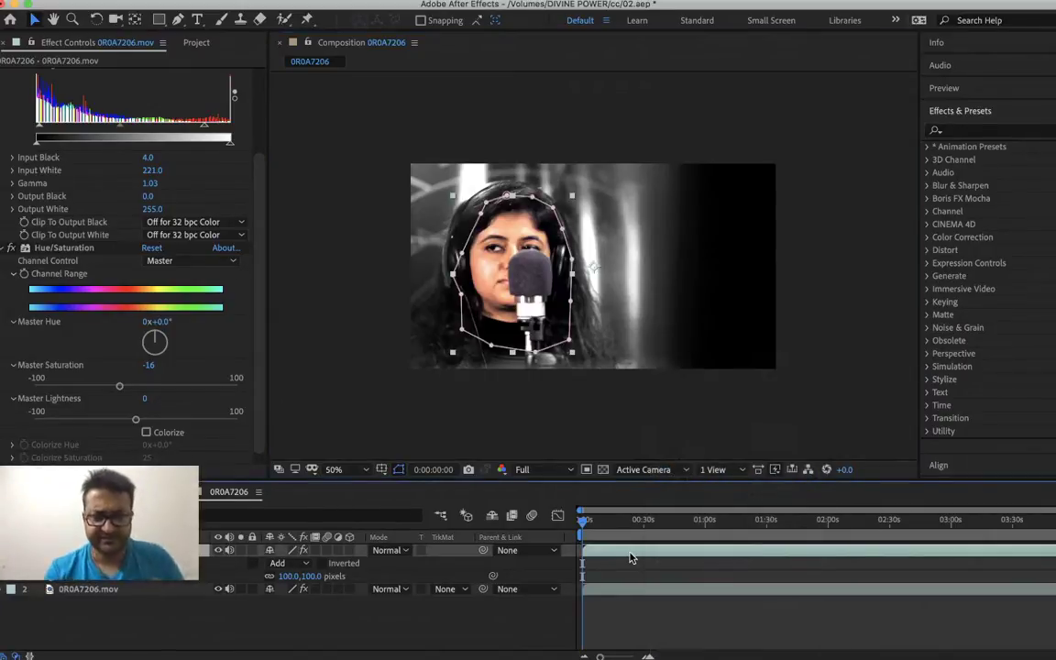
{"action": "key", "text": "ctrl+v"}
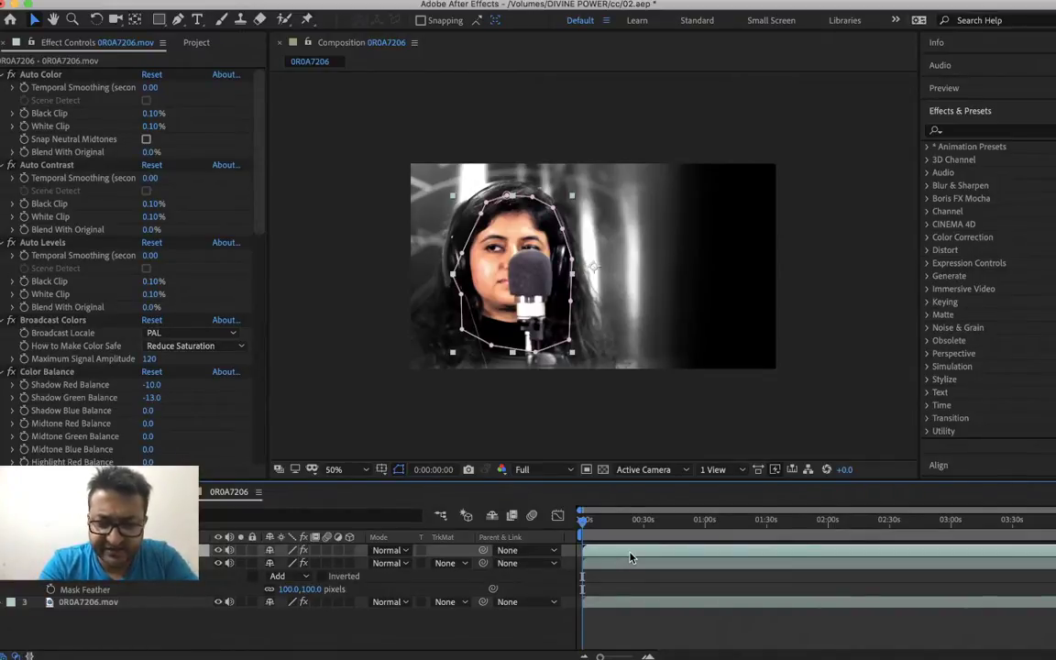
- Cycle the top layer copy through the blending modes to compare them, and settle on Add
{"action": "key", "text": "shift+equal"}
{"action": "key", "text": "shift+equal"}
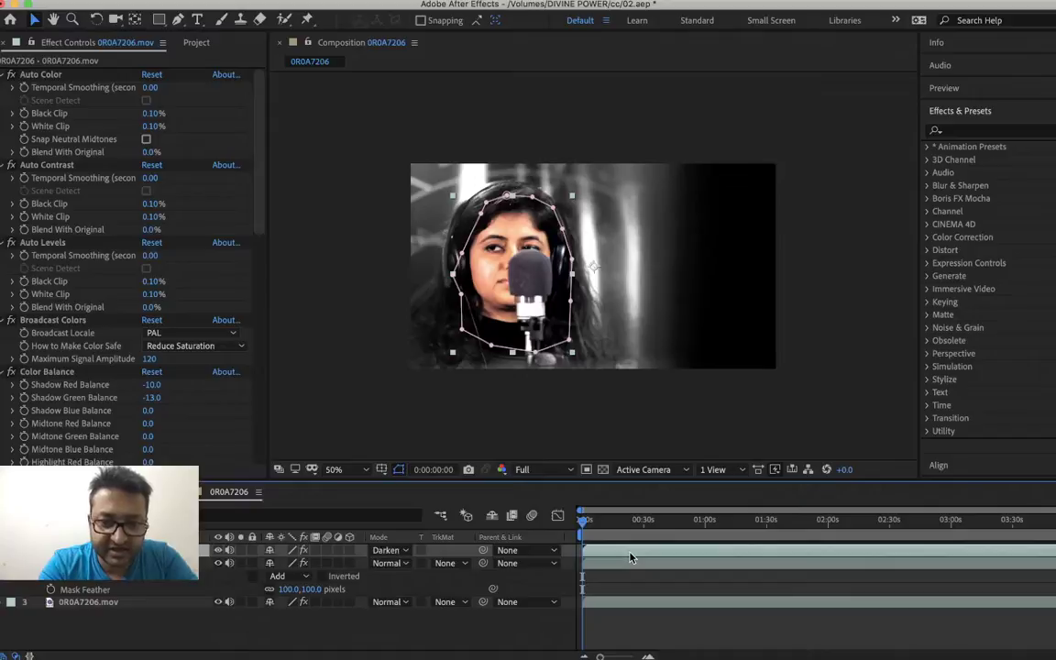
{"action": "key", "text": "shift+equal"}
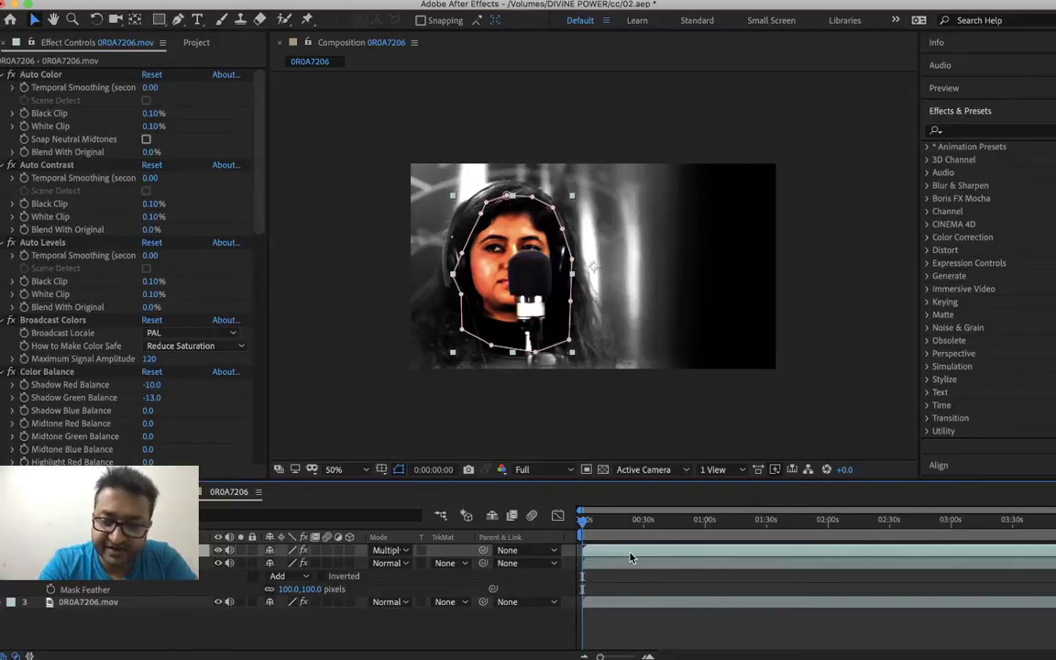
{"action": "key", "text": "shift+equal"}
{"action": "key", "text": "shift+equal"}
{"action": "key", "text": "shift+equal"}
{"action": "key", "text": "shift+equal"}
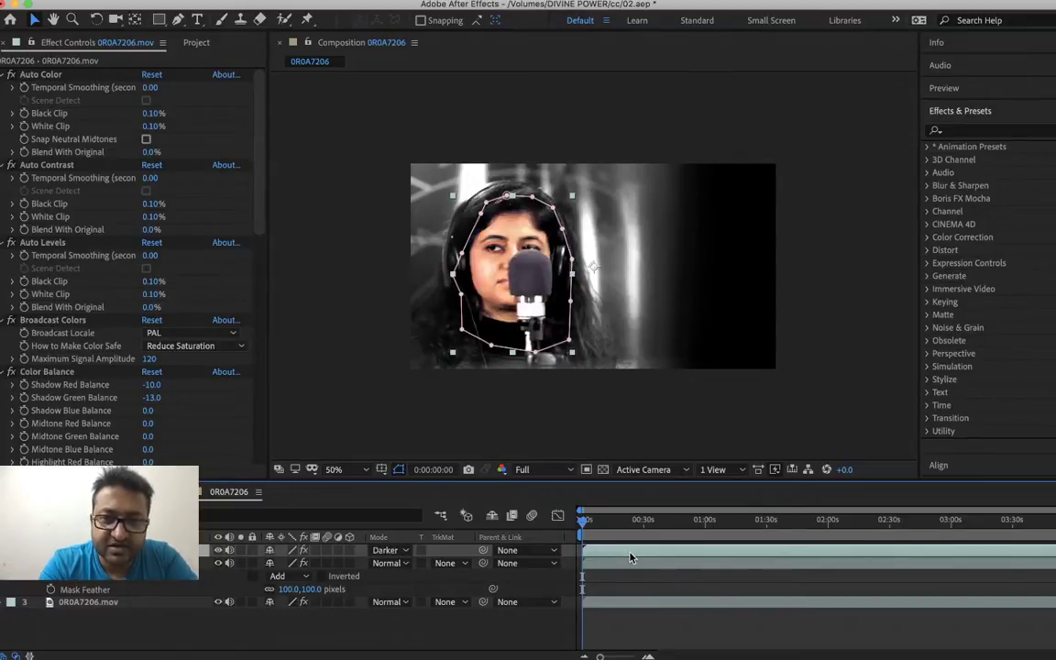
{"action": "key", "text": "shift+equal"}
{"action": "key", "text": "shift+equal"}
{"action": "key", "text": "shift+equal"}
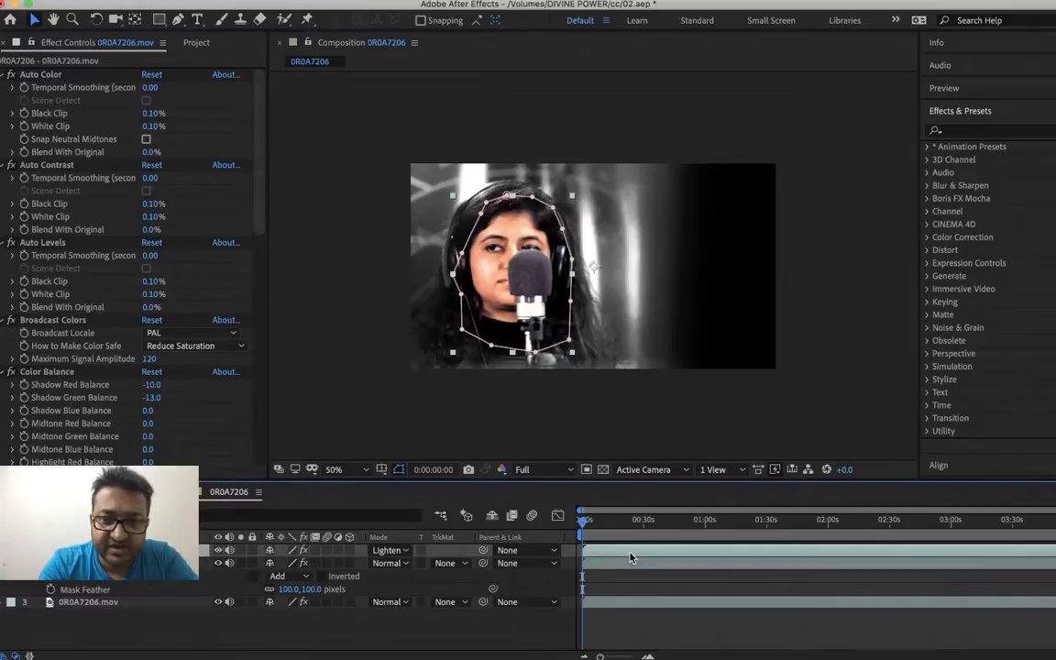
{"action": "key", "text": "shift+minus"}
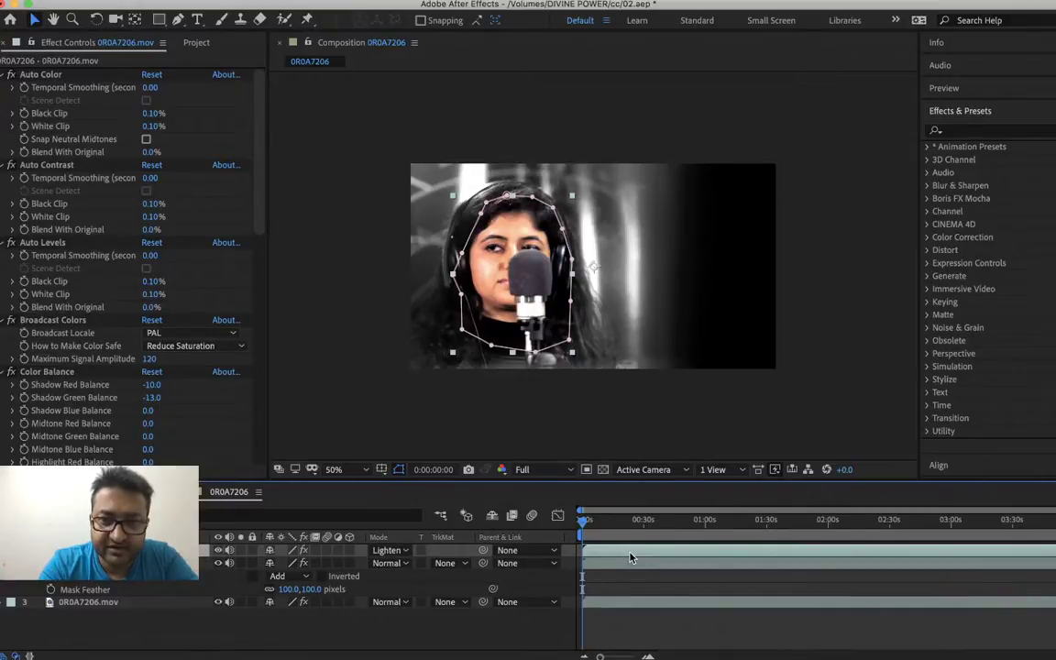
{"action": "key", "text": "shift+equal"}
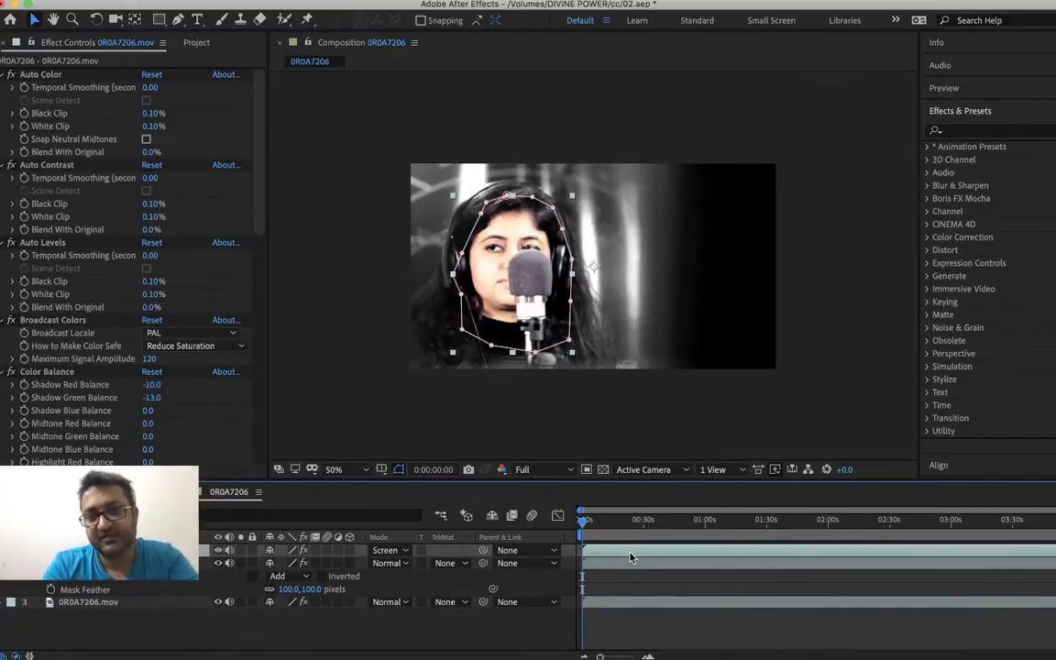
{"action": "key", "text": "shift+equal"}
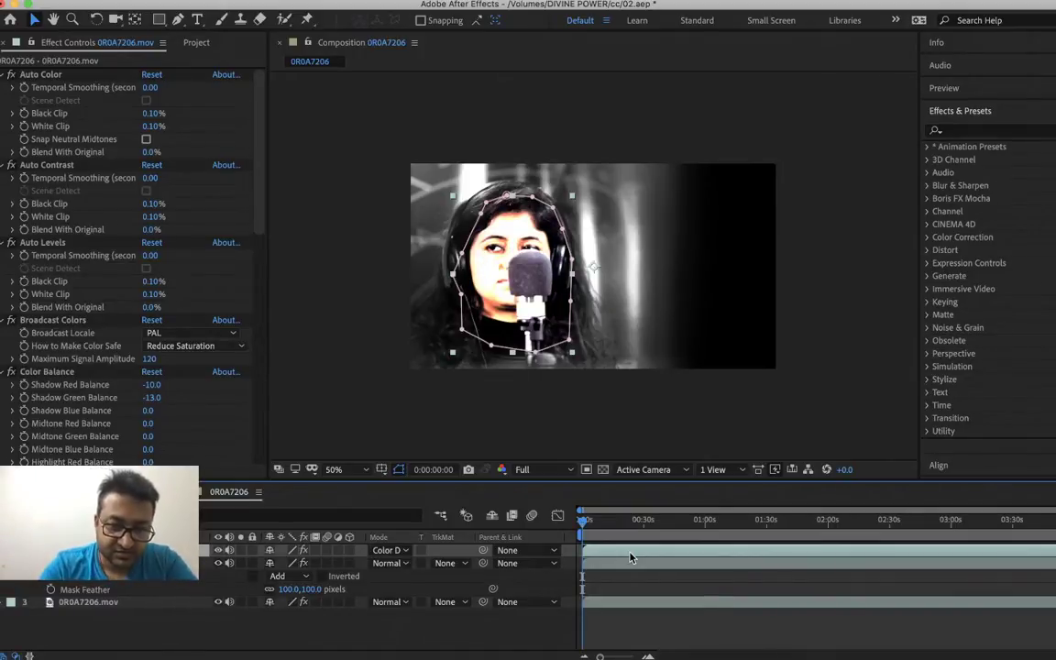
{"action": "key", "text": "shift+equal"}
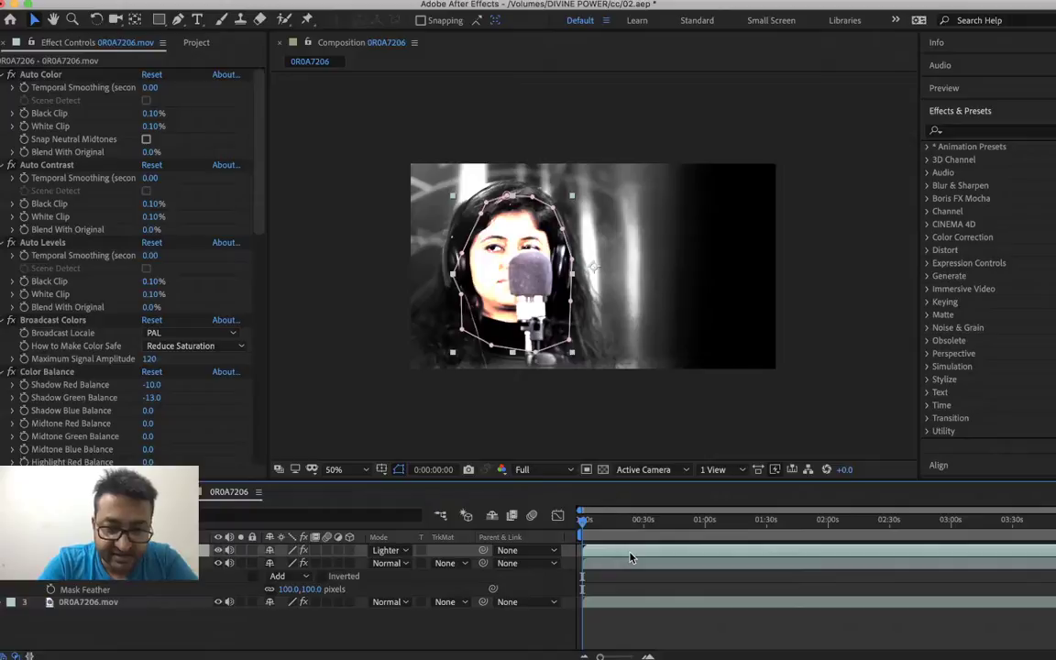
{"action": "key", "text": "shift+equal"}
{"action": "key", "text": "shift+equal"}
{"action": "key", "text": "shift+equal"}
{"action": "key", "text": "shift+minus"}
{"action": "key", "text": "shift+minus"}
{"action": "key", "text": "shift+equal"}
{"action": "key", "text": "shift+equal"}
{"action": "key", "text": "shift+equal"}
{"action": "key", "text": "shift+equal"}
{"action": "key", "text": "shift+equal"}
{"action": "key", "text": "shift+equal"}
{"action": "key", "text": "shift+equal"}
{"action": "key", "text": "shift+equal"}
{"action": "key", "text": "shift+equal"}
{"action": "key", "text": "shift+equal"}
{"action": "key", "text": "shift+equal"}
{"action": "key", "text": "shift+equal"}
{"action": "key", "text": "shift+equal"}
{"action": "key", "text": "shift+equal"}
{"action": "key", "text": "shift+equal"}
{"action": "key", "text": "shift+equal"}
{"action": "key", "text": "shift+equal"}
{"action": "key", "text": "shift+equal"}
{"action": "key", "text": "shift+equal"}
{"action": "key", "text": "shift+equal"}
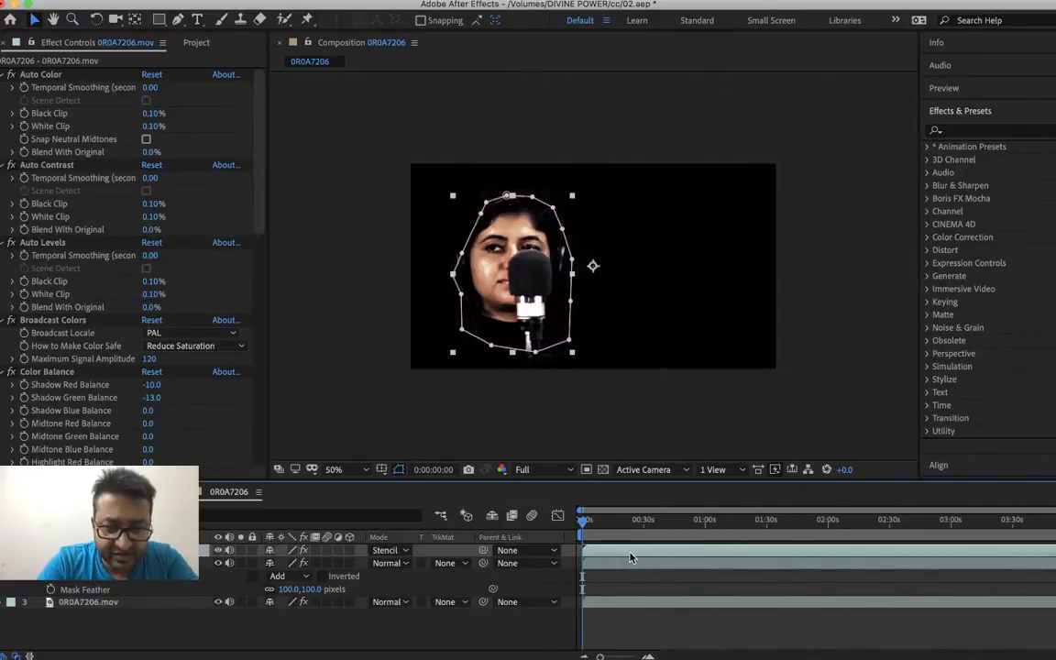
{"action": "key", "text": "shift+equal"}
{"action": "key", "text": "shift+equal"}
{"action": "key", "text": "shift+equal"}
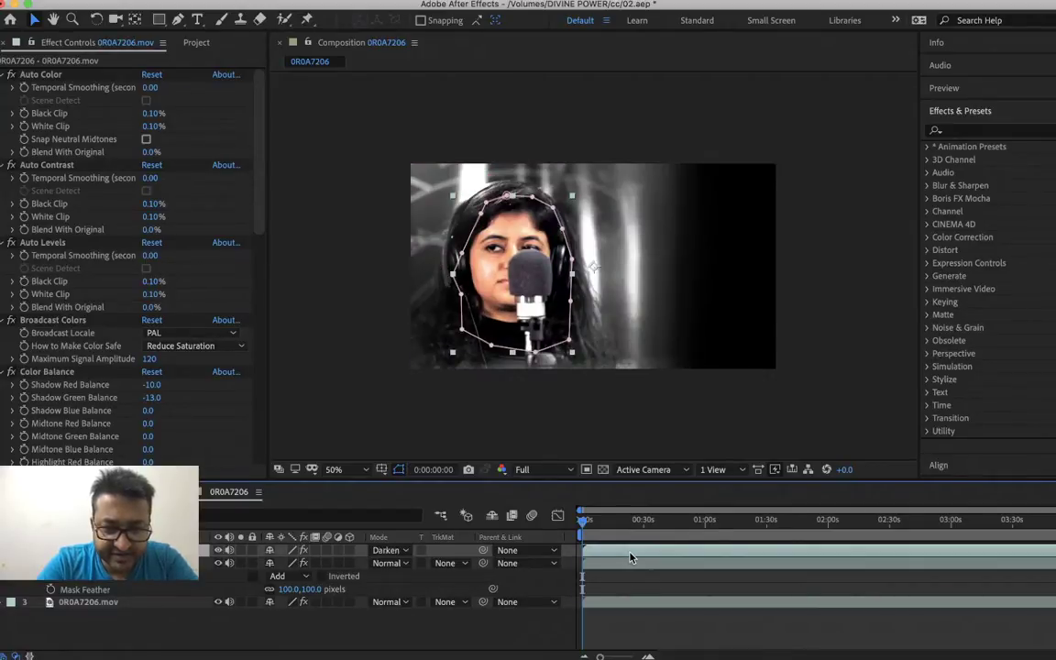
{"action": "key", "text": "shift+equal"}
{"action": "key", "text": "shift+equal"}
{"action": "key", "text": "shift+equal"}
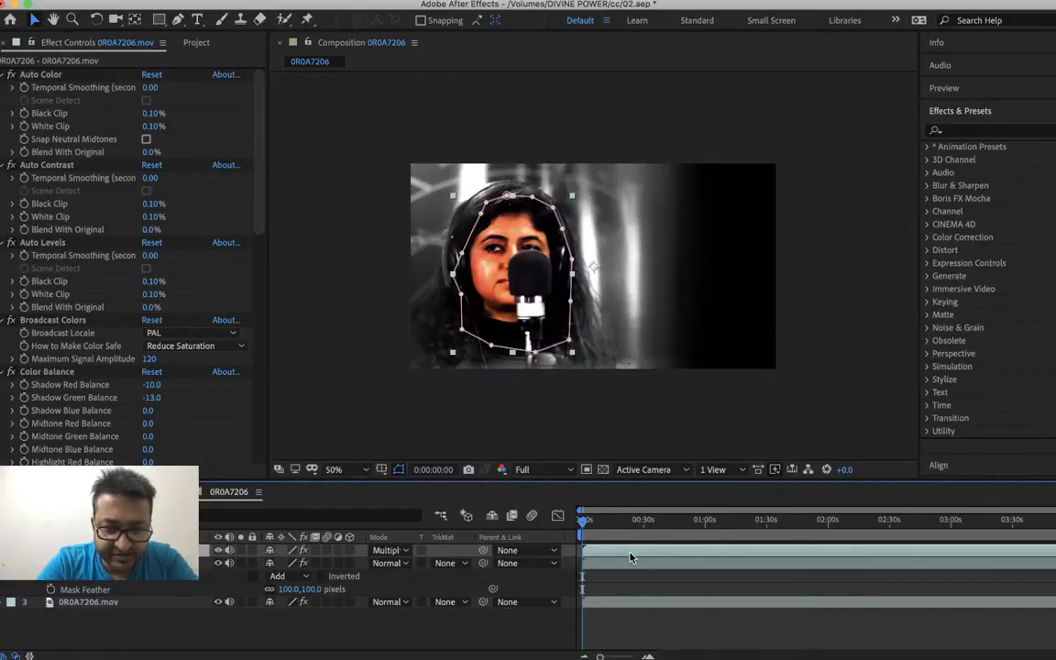
{"action": "key", "text": "shift+equal"}
{"action": "key", "text": "shift+equal"}
{"action": "key", "text": "shift+equal"}
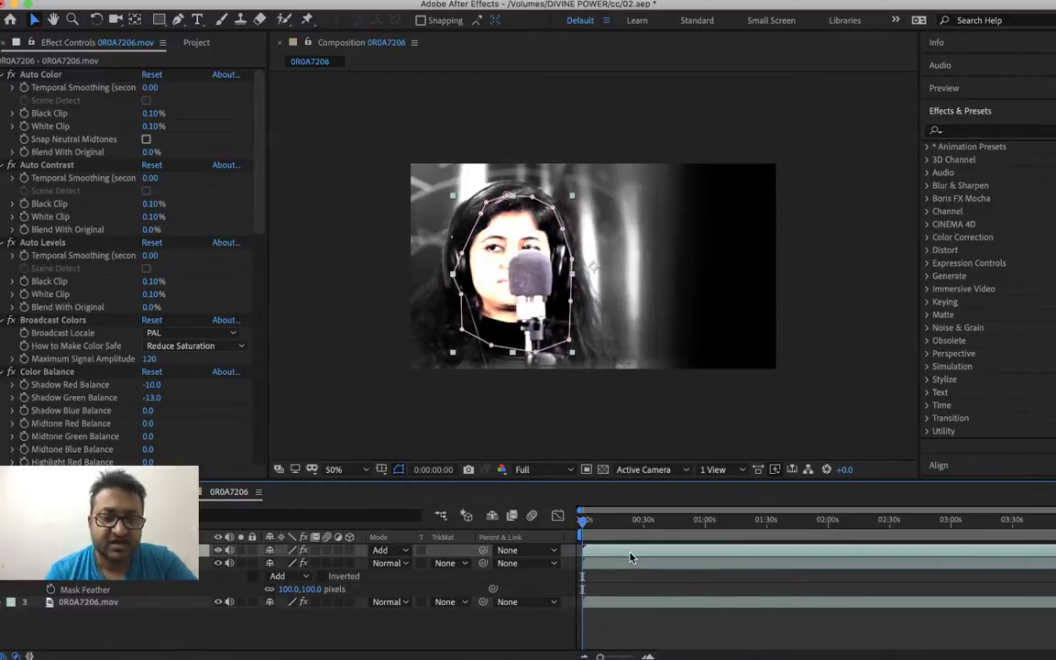
- Set the opacity of the top layer copy in Add mode to 10%
{"action": "key", "text": "e"}
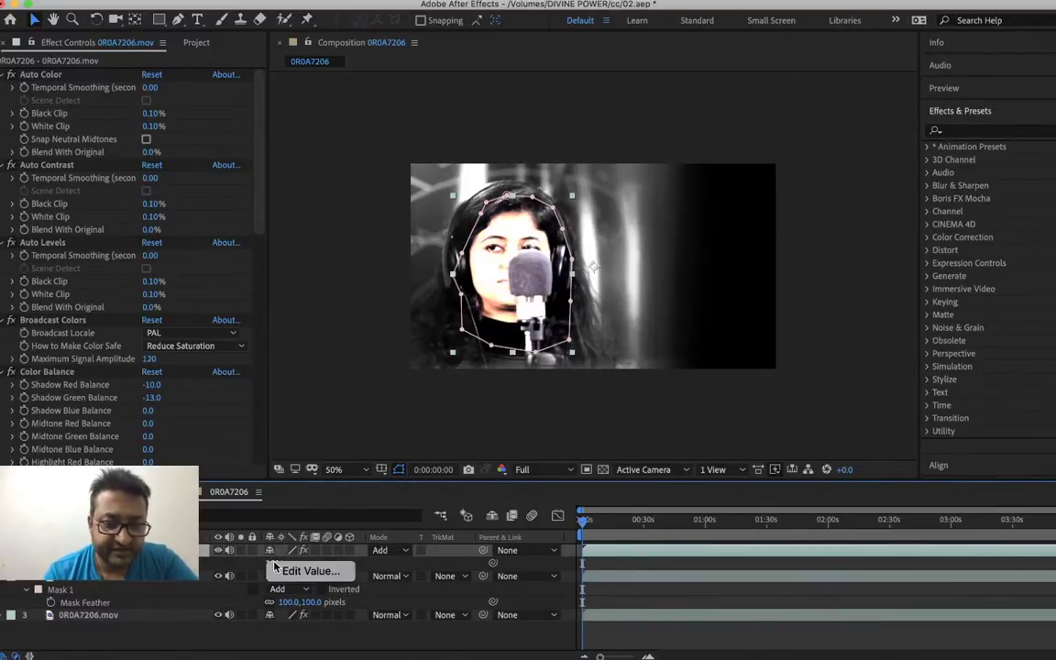
{"action": "left_click", "coordinate": [277, 569]}
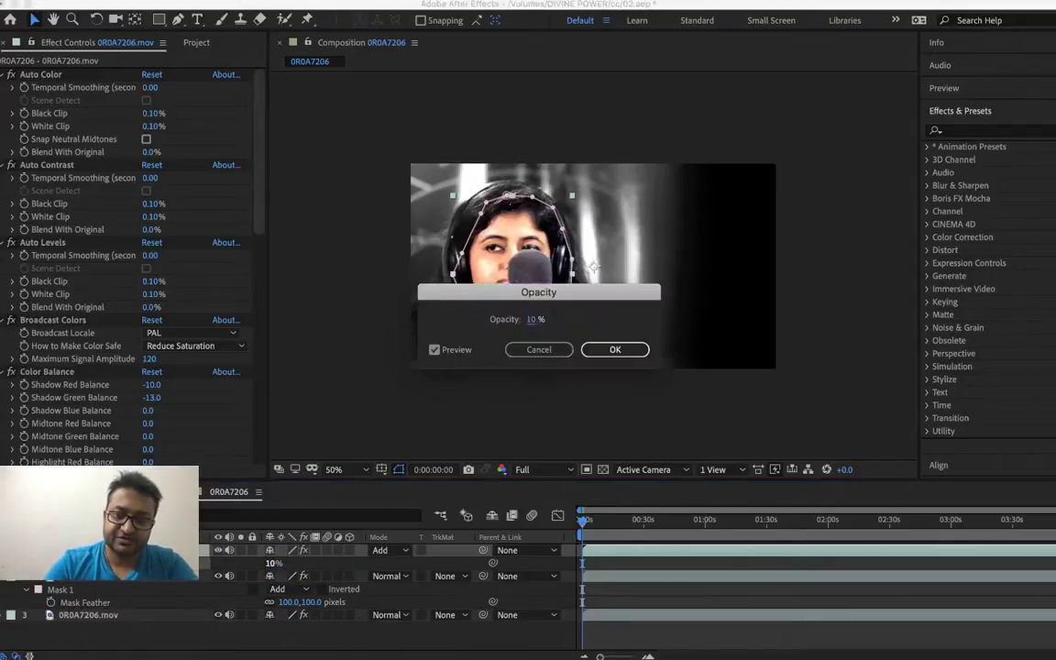
{"action": "key", "text": "Return"}
{"action": "scroll", "coordinate": [128, 266], "scroll_direction": "down", "scroll_amount": 10}
{"action": "right_click", "coordinate": [280, 569]}
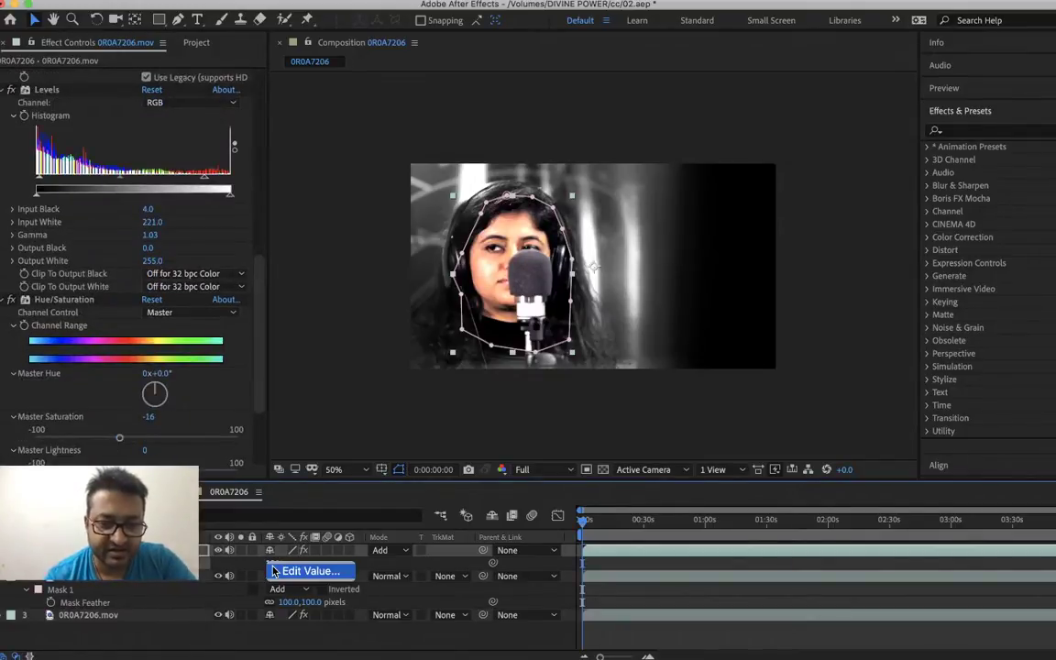
{"action": "left_click", "coordinate": [302, 570]}
{"action": "type", "text": "20"}
{"action": "key", "text": "Return"}
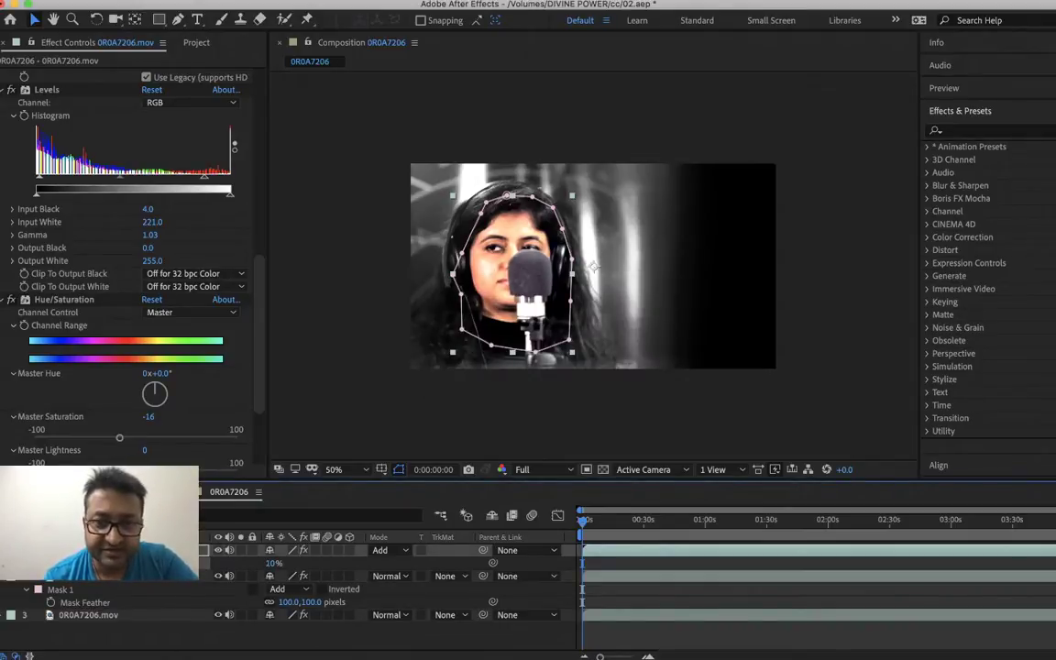
{"action": "left_click", "coordinate": [253, 524]}
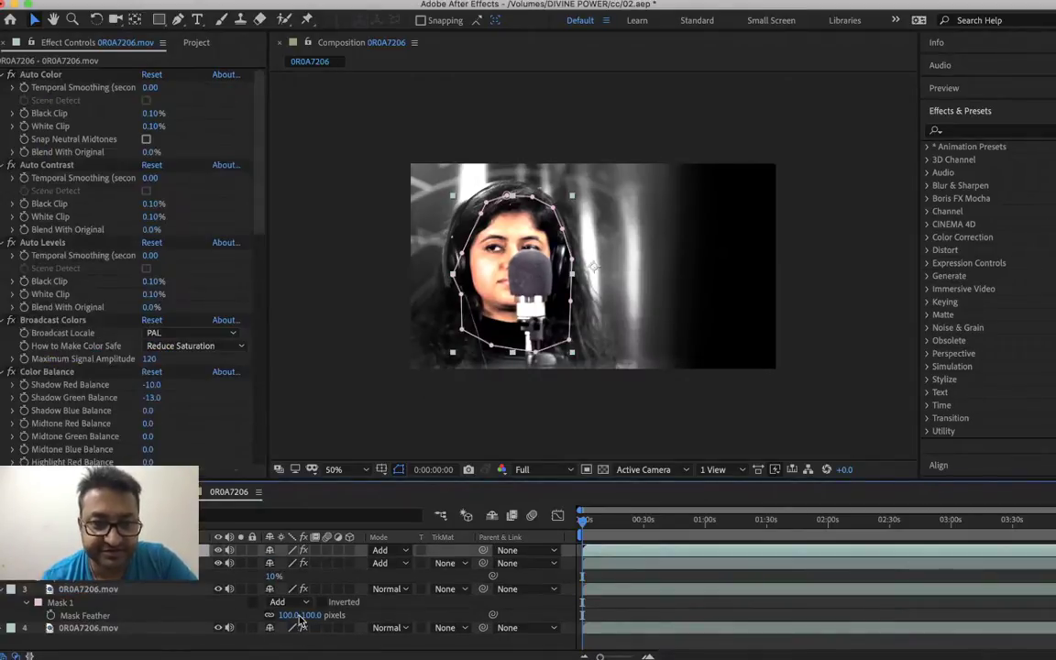
{"action": "right_click", "coordinate": [242, 635]}
{"action": "key", "text": "Escape"}
- Collapse the revealed properties of all three clip layers, and deselect everything
{"action": "left_click", "coordinate": [110, 615]}
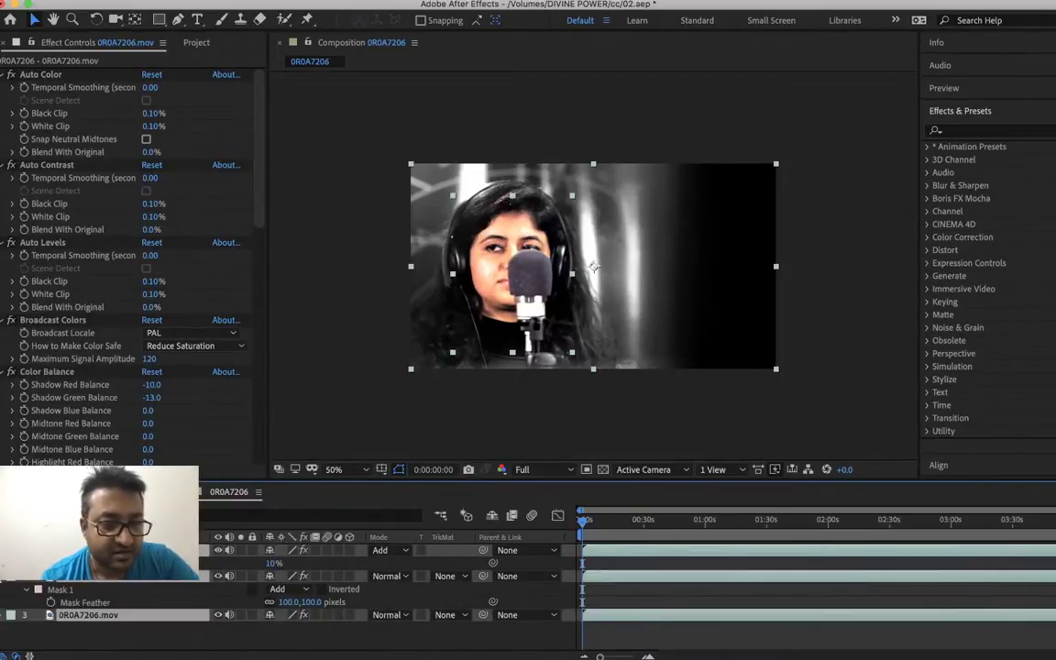
{"action": "key", "text": "u"}
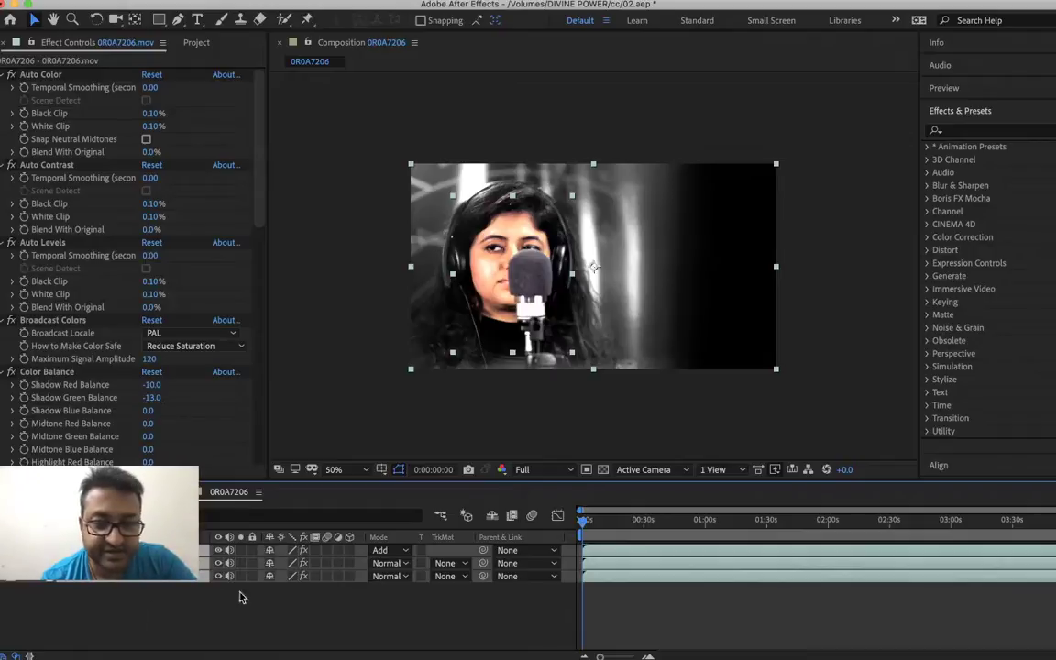
{"action": "left_click", "coordinate": [866, 314]}
{"action": "left_click", "coordinate": [657, 617]}
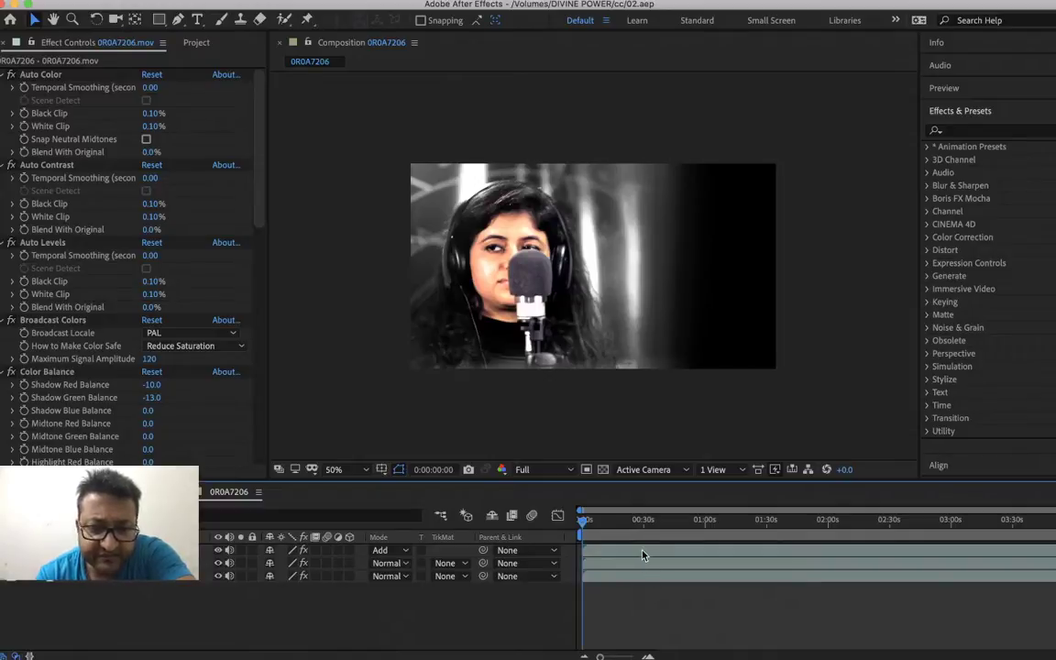
- Invert the masks of the two upper layers, and check the result at 0:00:57:22 and 0:00:43:10
{"action": "right_click", "coordinate": [612, 555]}
{"action": "key", "text": "Escape"}
{"action": "right_click", "coordinate": [605, 569]}
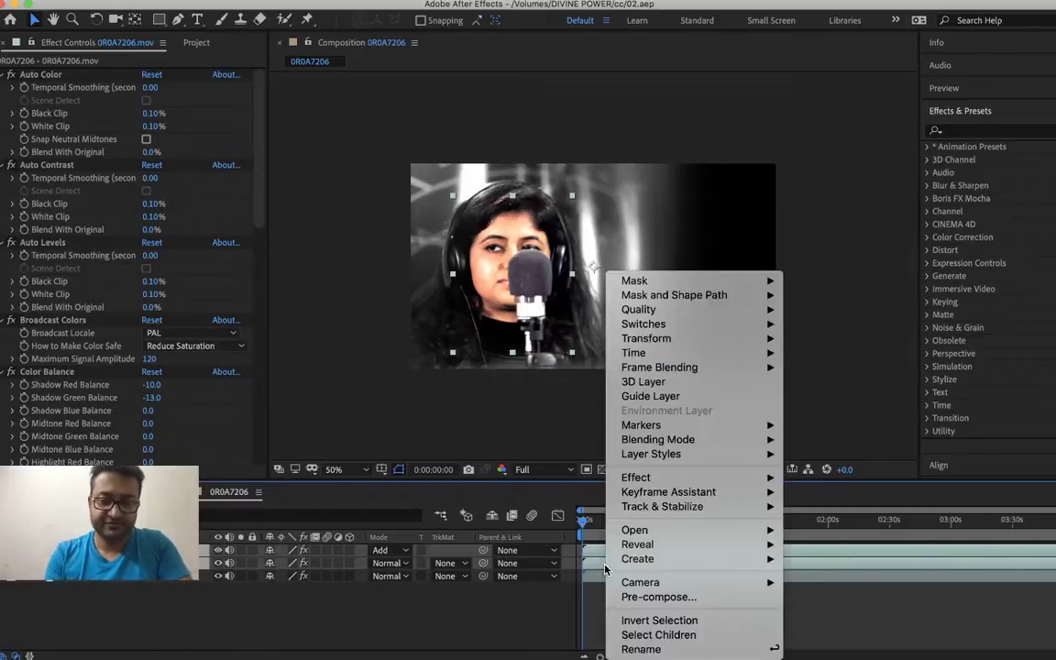
{"action": "key", "text": "Escape"}
{"action": "key", "text": "m"}
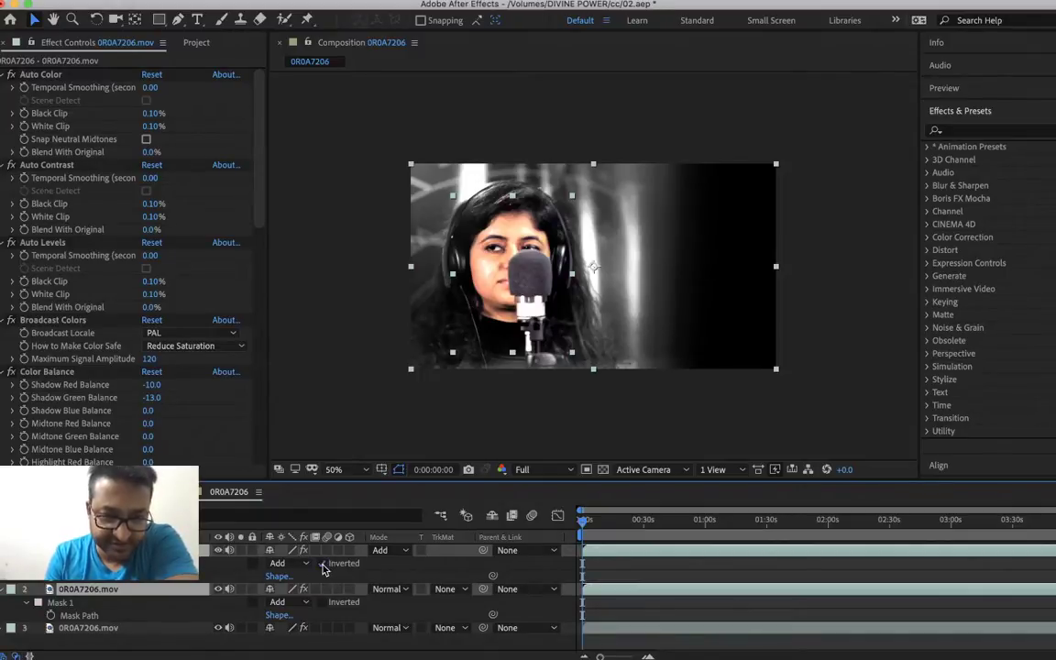
{"action": "left_click", "coordinate": [321, 563]}
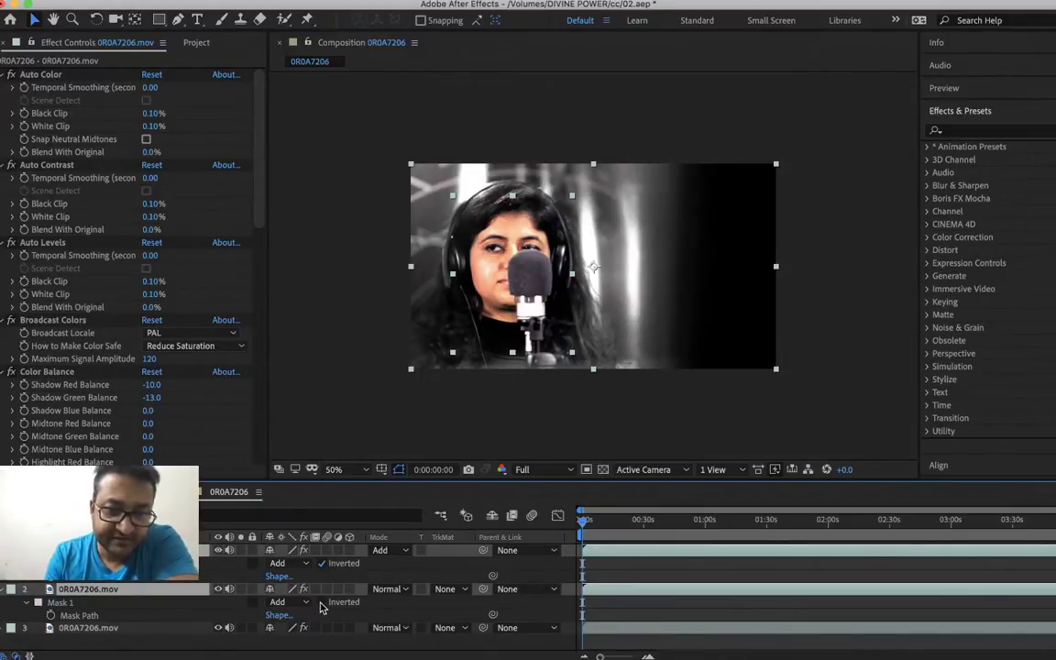
{"action": "left_click", "coordinate": [322, 603]}
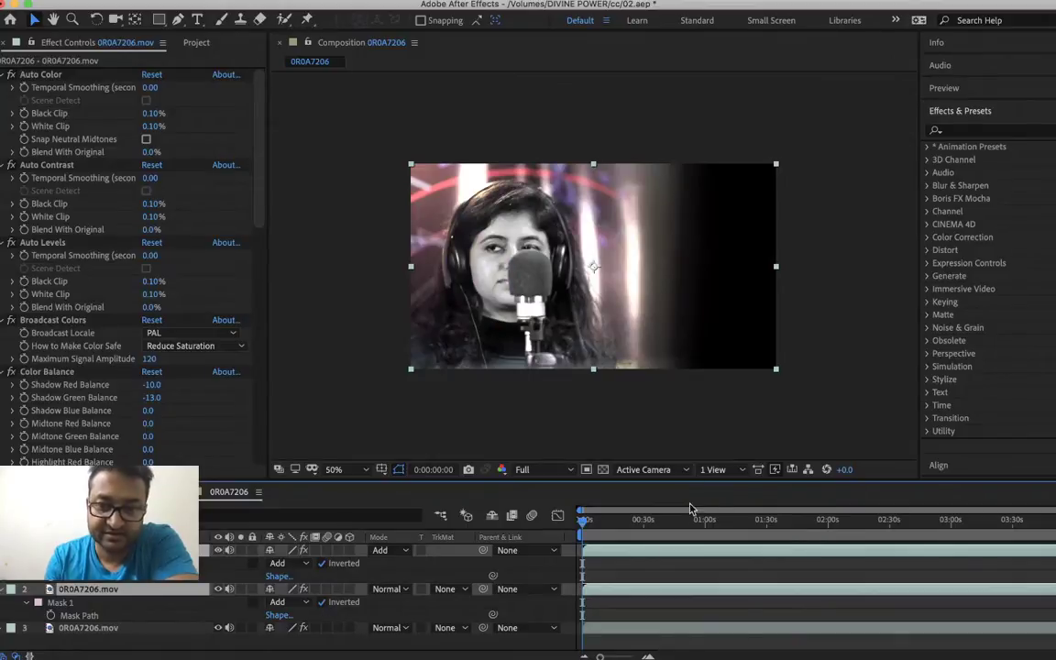
{"action": "right_click", "coordinate": [614, 571]}
{"action": "left_click", "coordinate": [859, 385]}
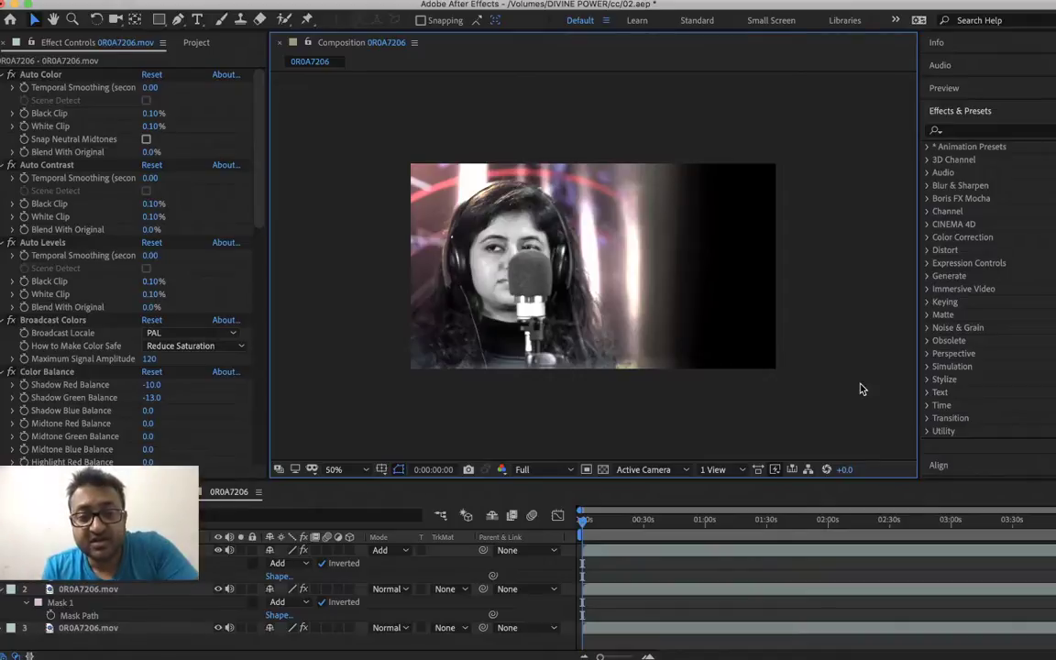
{"action": "left_click", "coordinate": [702, 521]}
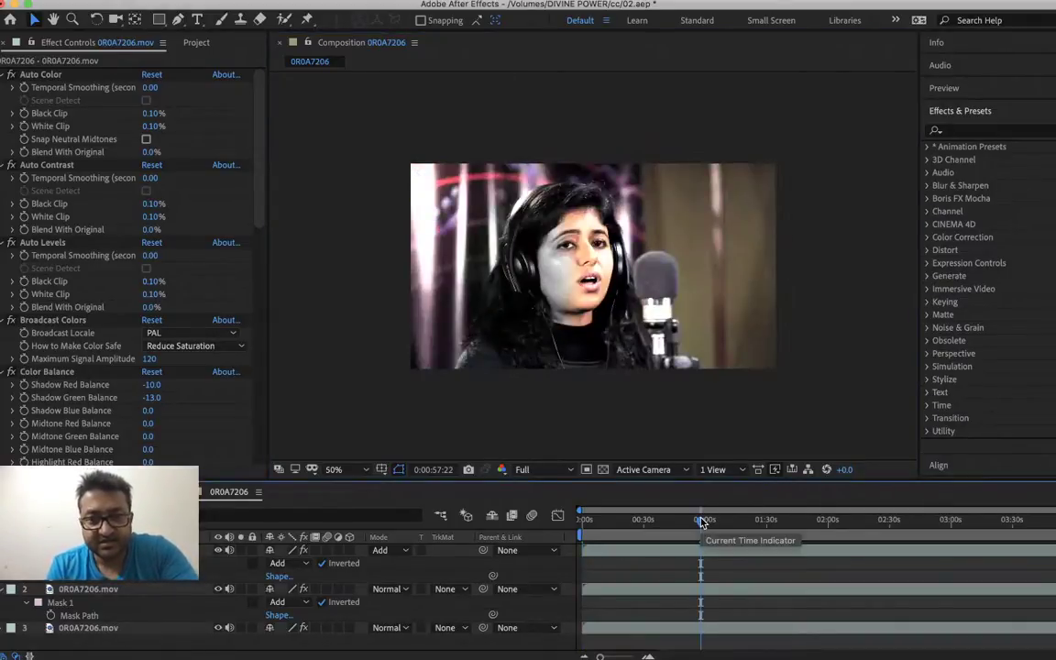
{"action": "left_click", "coordinate": [672, 520]}
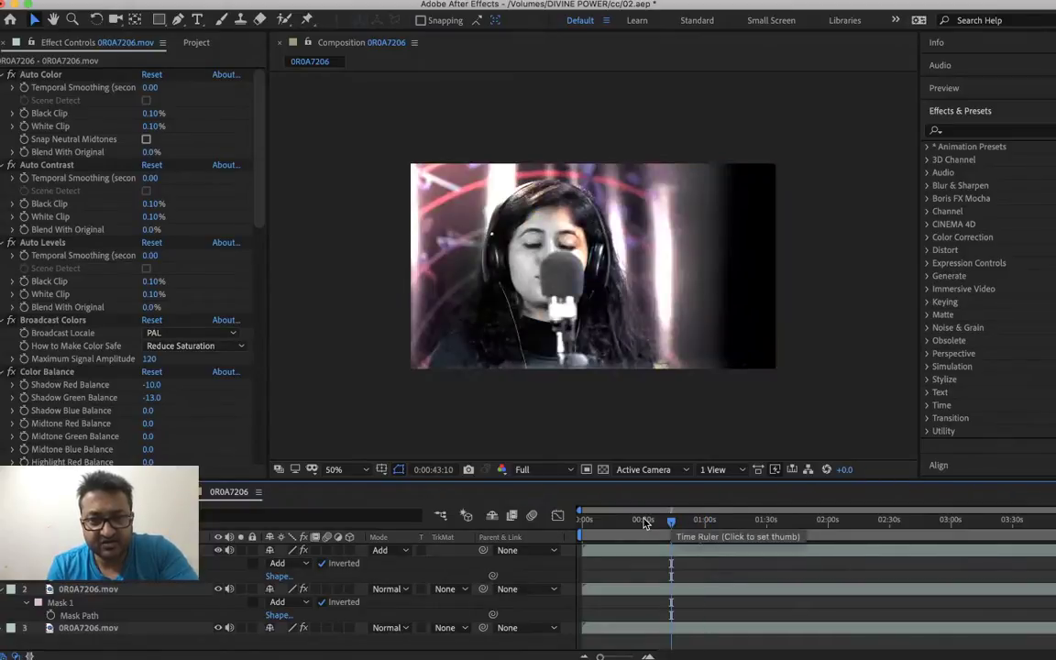
- Undo the mask inversion on both upper layers, and save the project
{"action": "key", "text": "Home"}
{"action": "key", "text": "KP_2"}
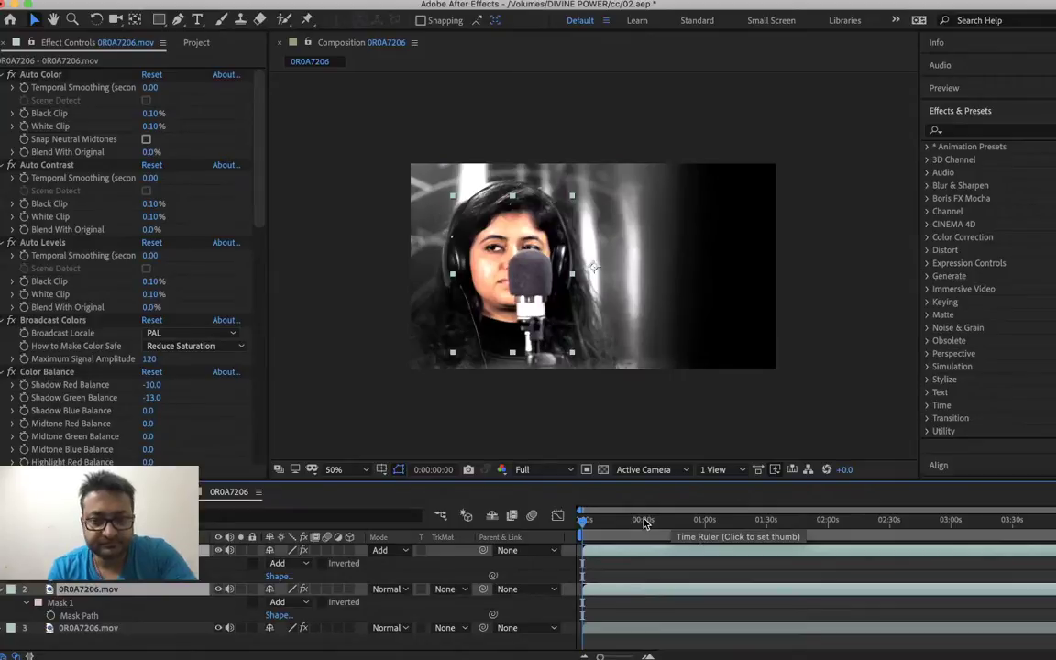
{"action": "key", "text": "super+s"}
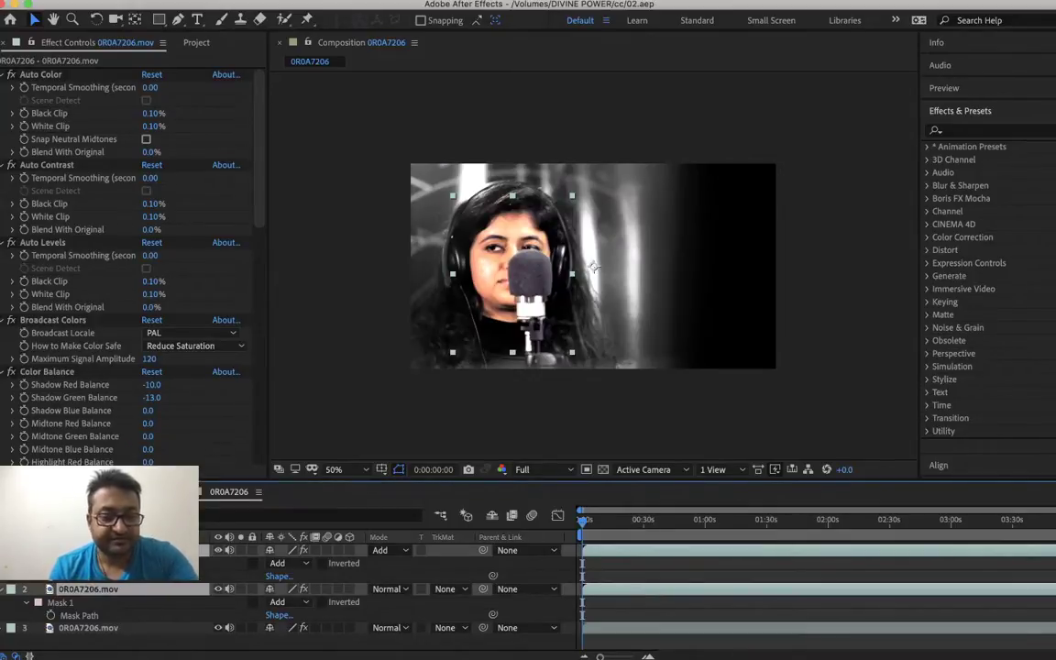
- Collapse the revealed mask properties of all three clip layers, and deselect everything
{"action": "key", "text": "ctrl+a"}
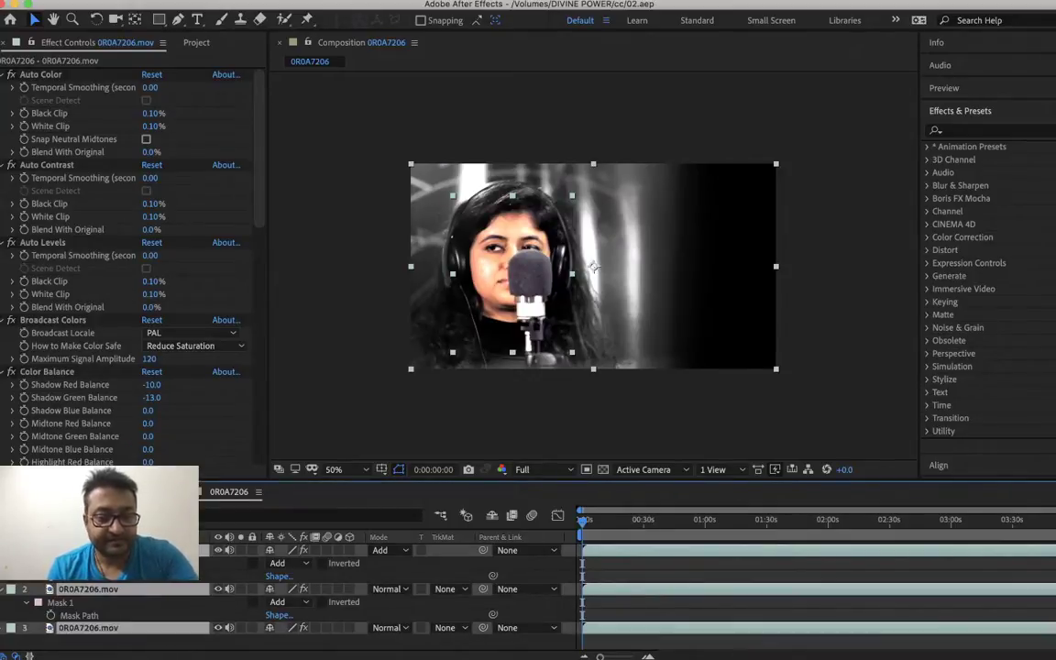
{"action": "left_click", "coordinate": [5, 589]}
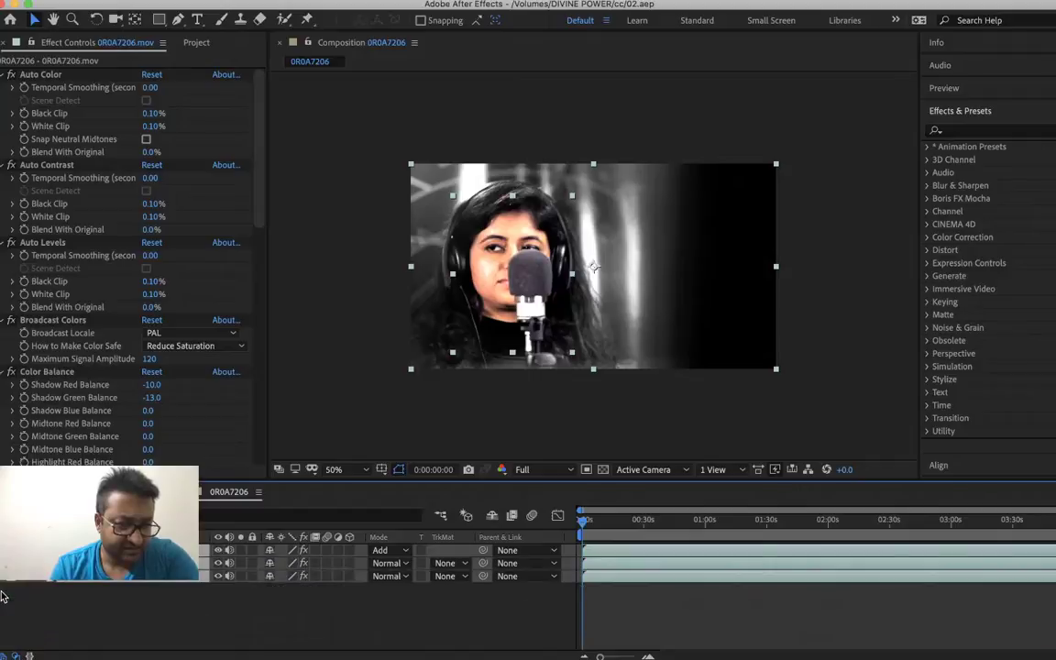
{"action": "left_click", "coordinate": [444, 420]}
{"action": "left_click", "coordinate": [420, 638]}
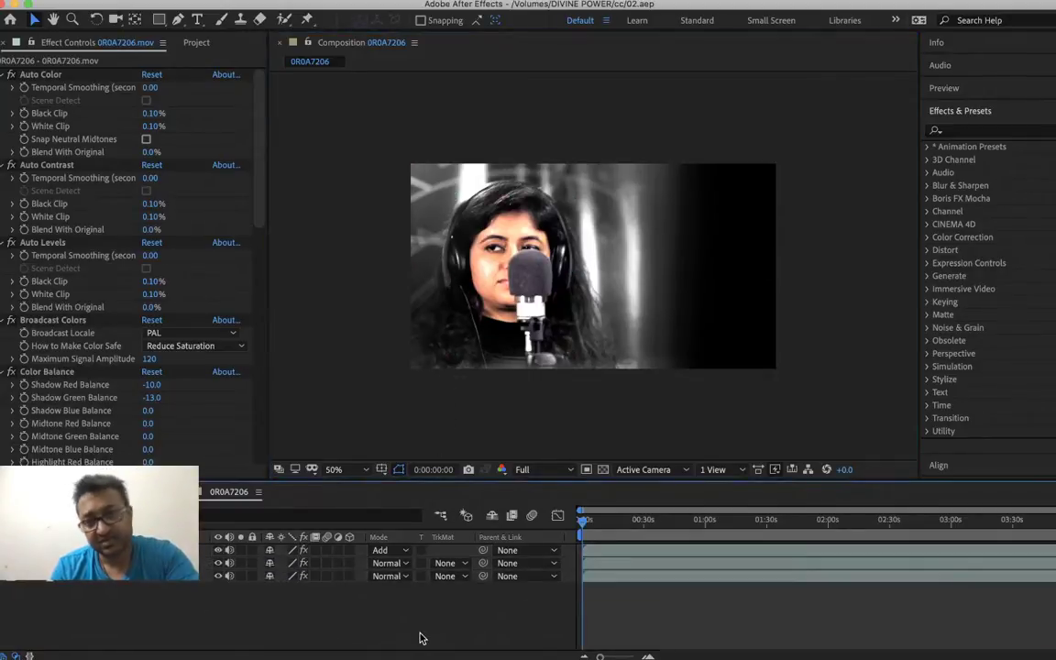
- Try Hue/Saturation Master Saturation values of -27 and -11 on the middle layer
{"action": "right_click", "coordinate": [139, 549]}
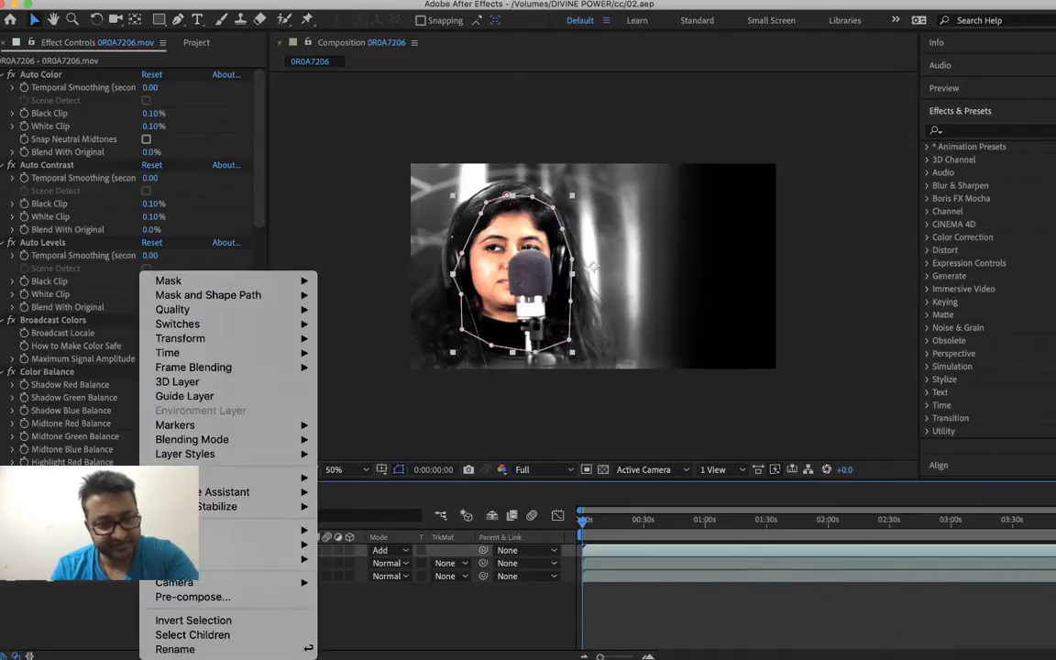
{"action": "left_click", "coordinate": [593, 265]}
{"action": "right_click", "coordinate": [93, 562]}
{"action": "key", "text": "Escape"}
{"action": "scroll", "coordinate": [158, 412], "scroll_direction": "down", "scroll_amount": 3}
{"action": "left_click_drag", "start_coordinate": [135, 376], "coordinate": [108, 379]}
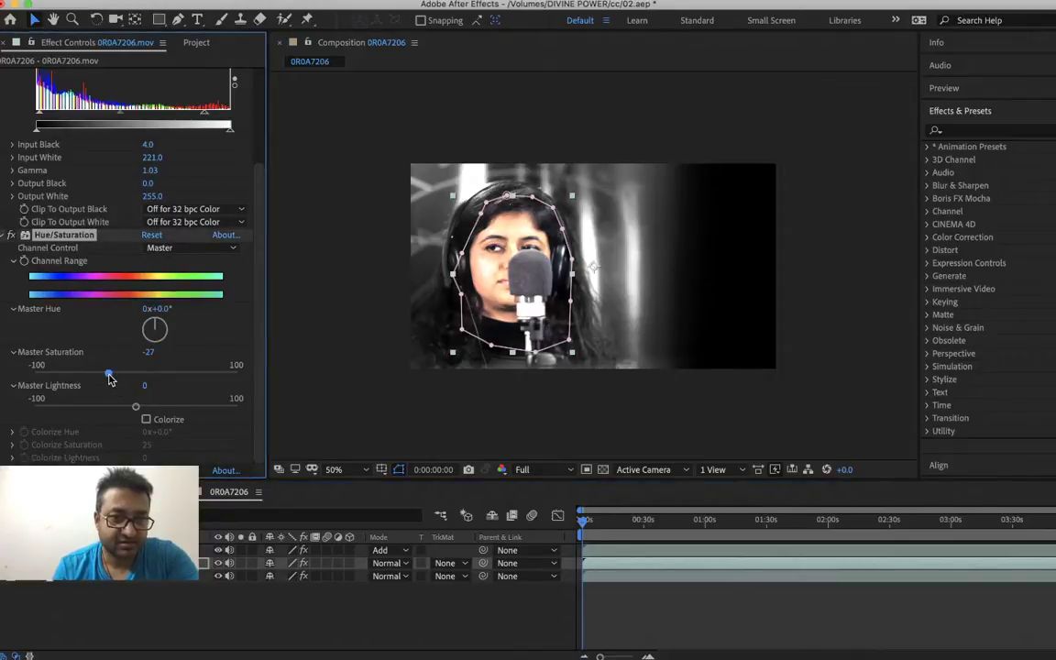
{"action": "left_click_drag", "start_coordinate": [108, 378], "coordinate": [118, 380]}
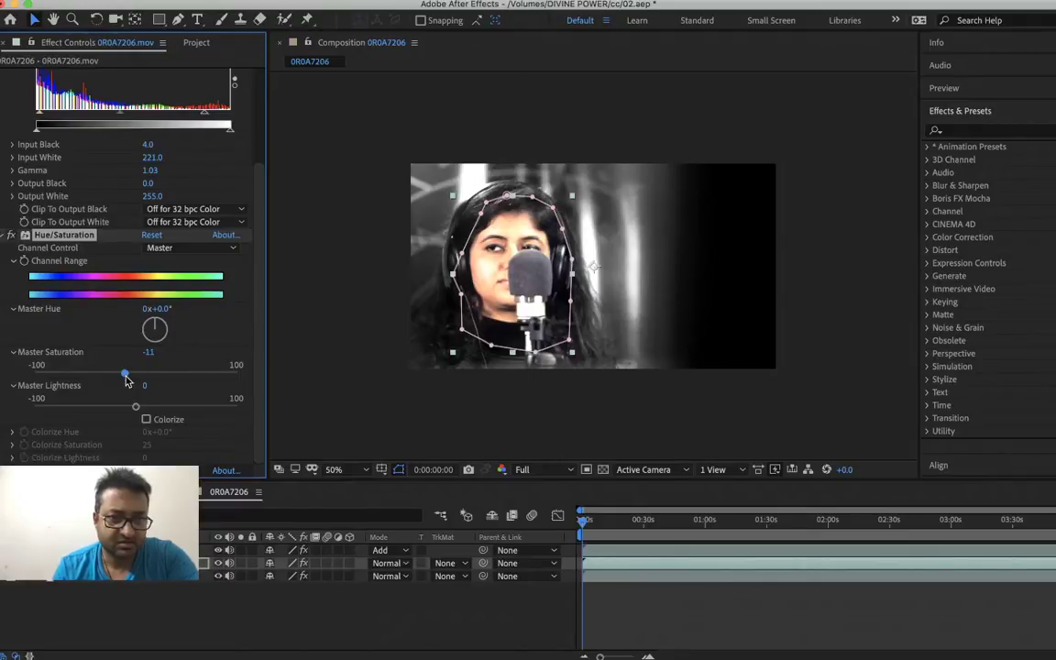
{"action": "left_click_drag", "start_coordinate": [125, 378], "coordinate": [140, 375]}
- Undo the Master Saturation changes on the middle layer
{"action": "key", "text": "ctrl+z"}
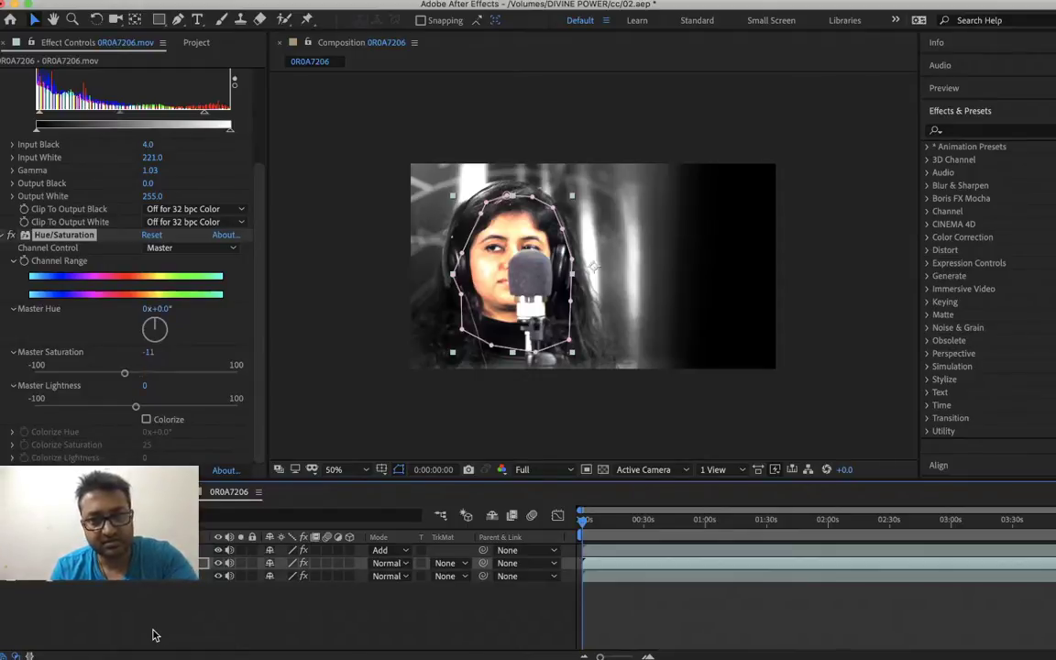
{"action": "key", "text": "ctrl+z"}
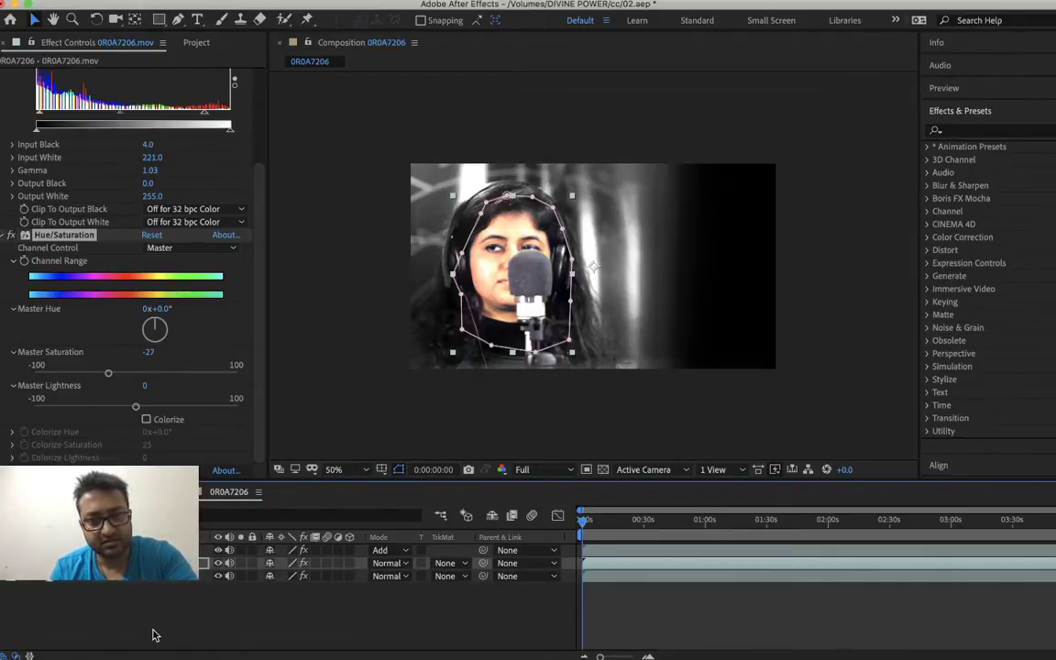
{"action": "key", "text": "ctrl+z"}
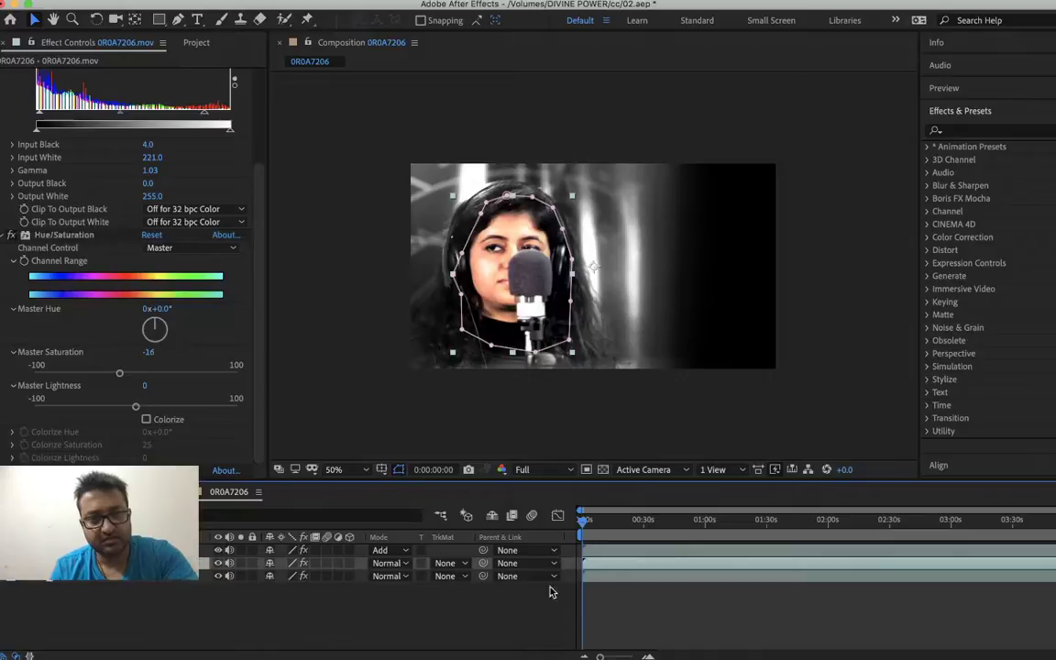
- Reveal the Mask Path of the two upper layers and set the first keyframes on both at 0:00:00:00
{"action": "left_click", "coordinate": [630, 520]}
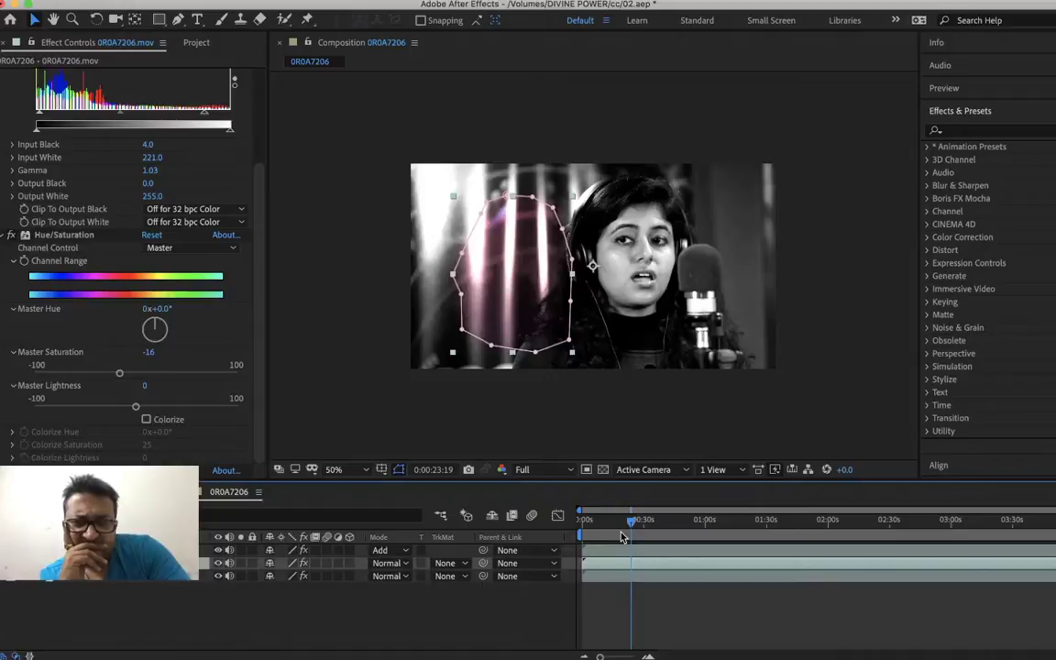
{"action": "left_click_drag", "start_coordinate": [623, 520], "coordinate": [602, 532]}
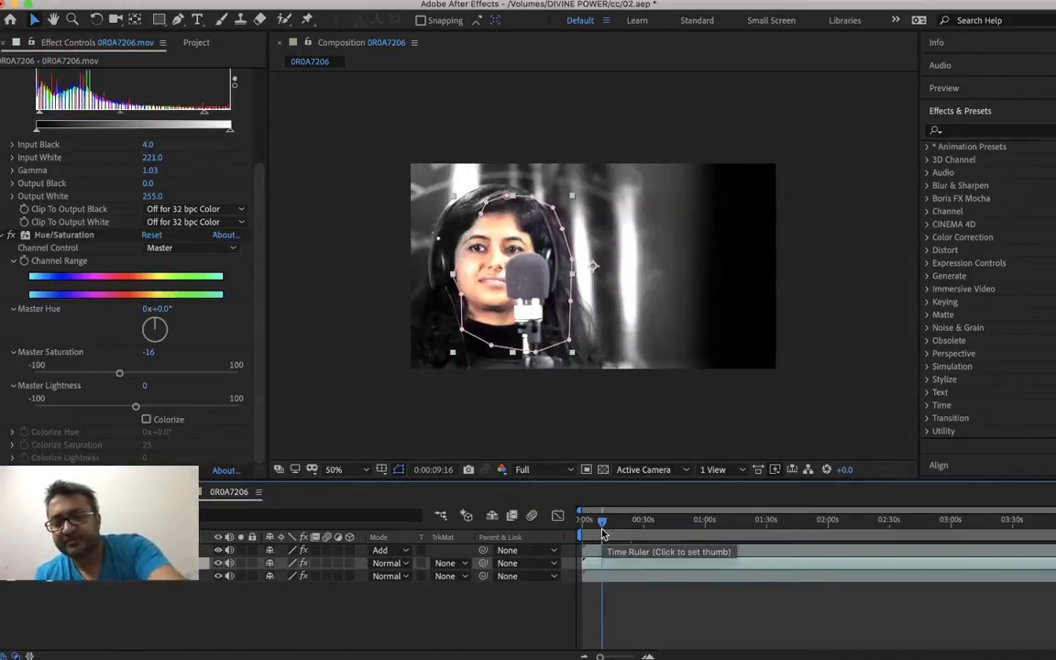
{"action": "key", "text": "="}
{"action": "key", "text": "="}
{"action": "key", "text": "="}
{"action": "left_click_drag", "start_coordinate": [602, 533], "coordinate": [547, 539]}
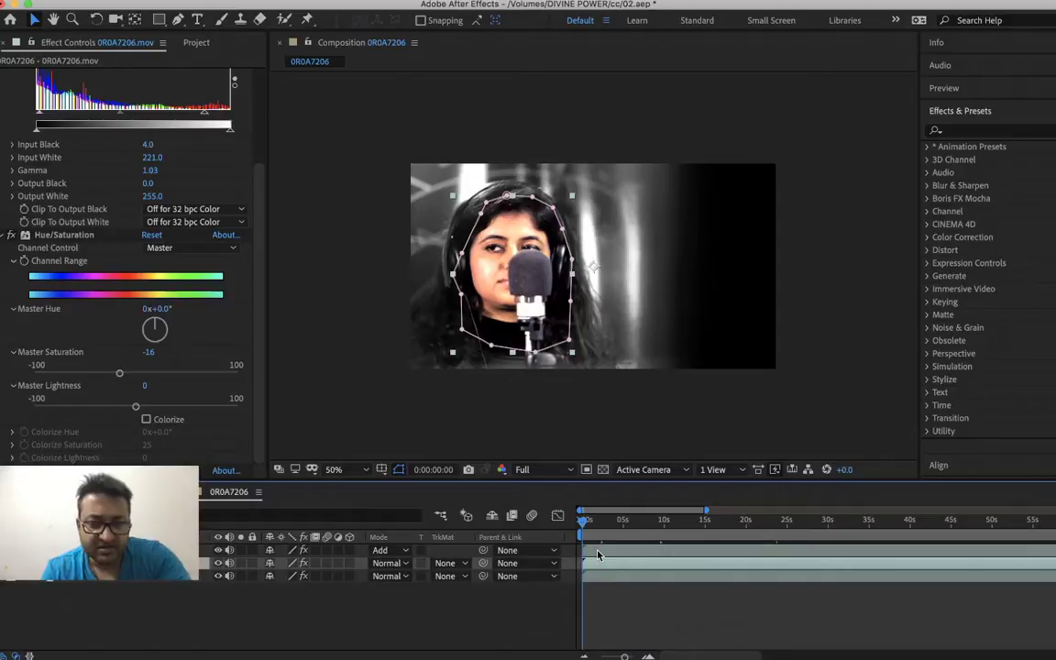
{"action": "right_click", "coordinate": [597, 553]}
{"action": "key", "text": "Escape"}
{"action": "key", "text": "m"}
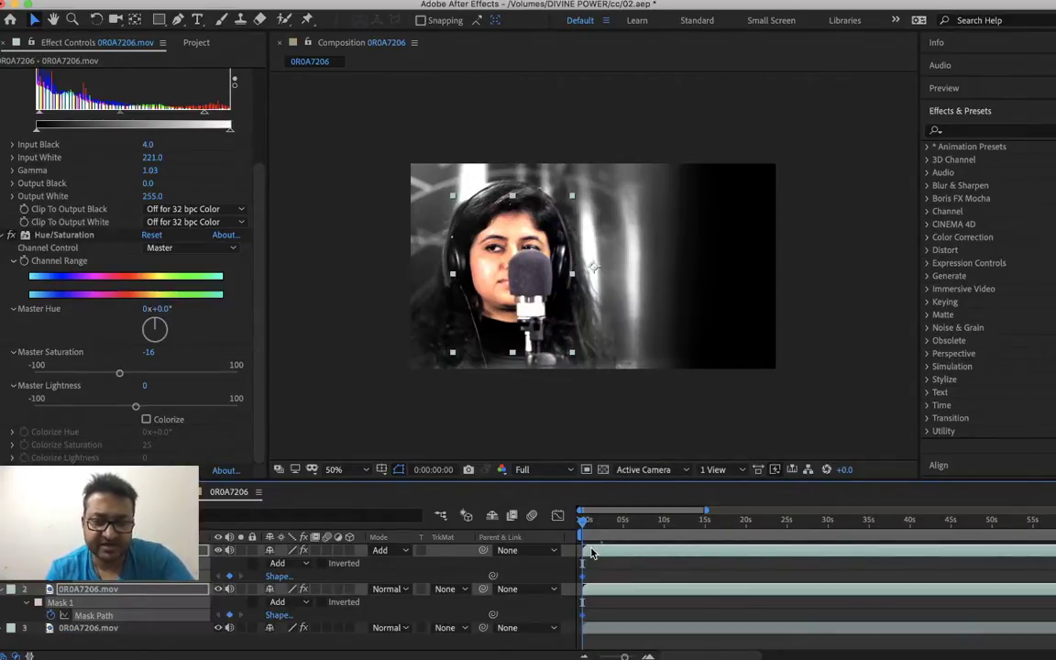
- Review how the face moves against the mask up to 0:00:11:02, and add Mask Path keyframes on both upper layers at 0:00:02:24
{"action": "left_click", "coordinate": [623, 521]}
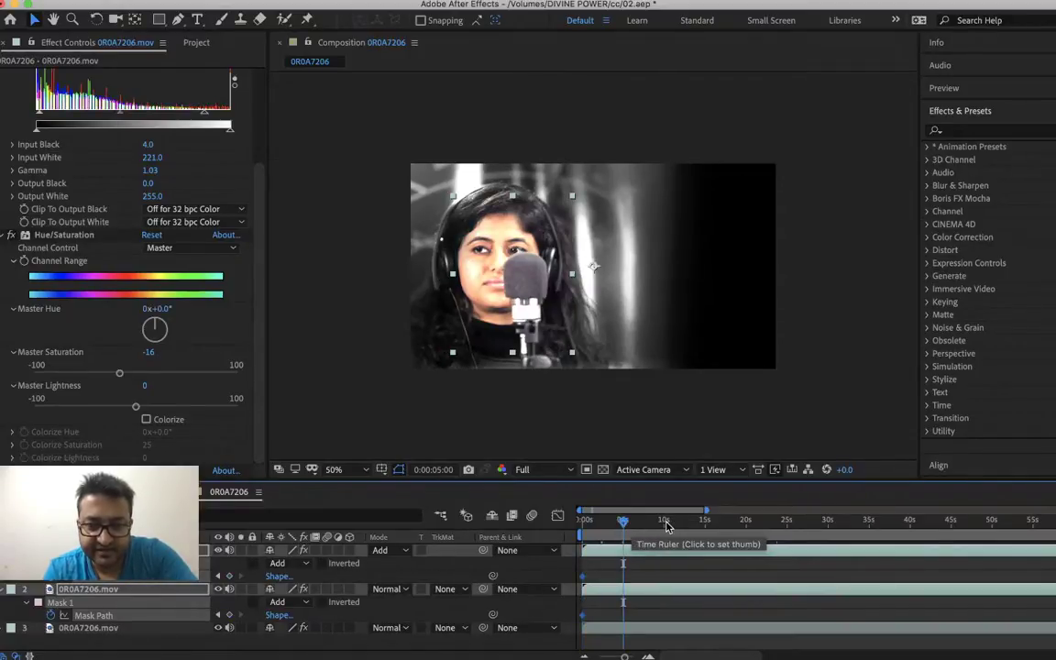
{"action": "left_click", "coordinate": [666, 521]}
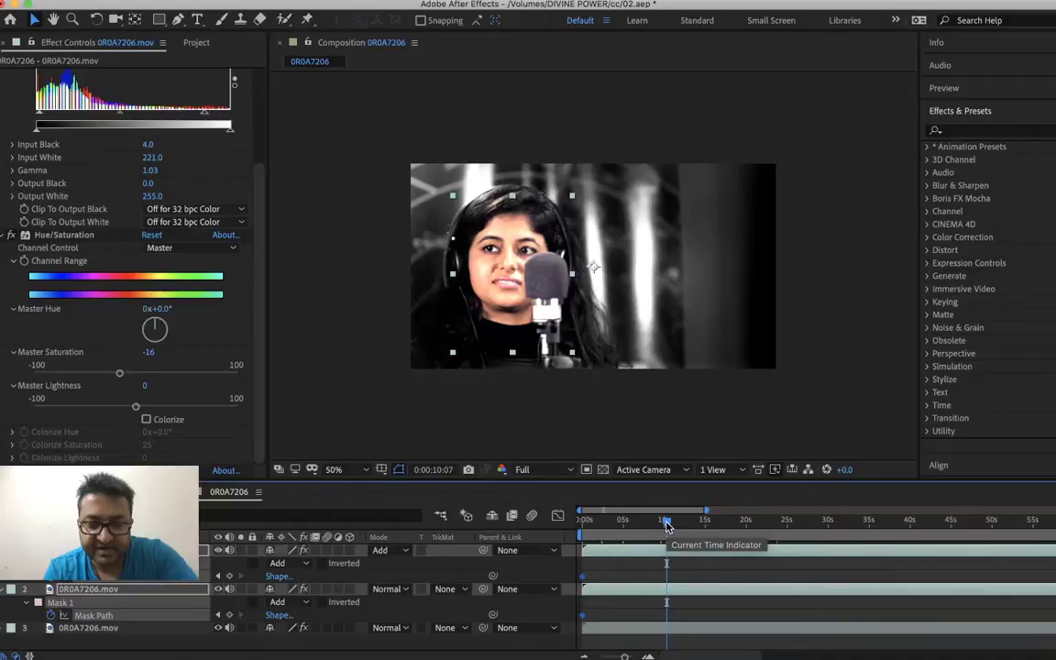
{"action": "key", "text": "space"}
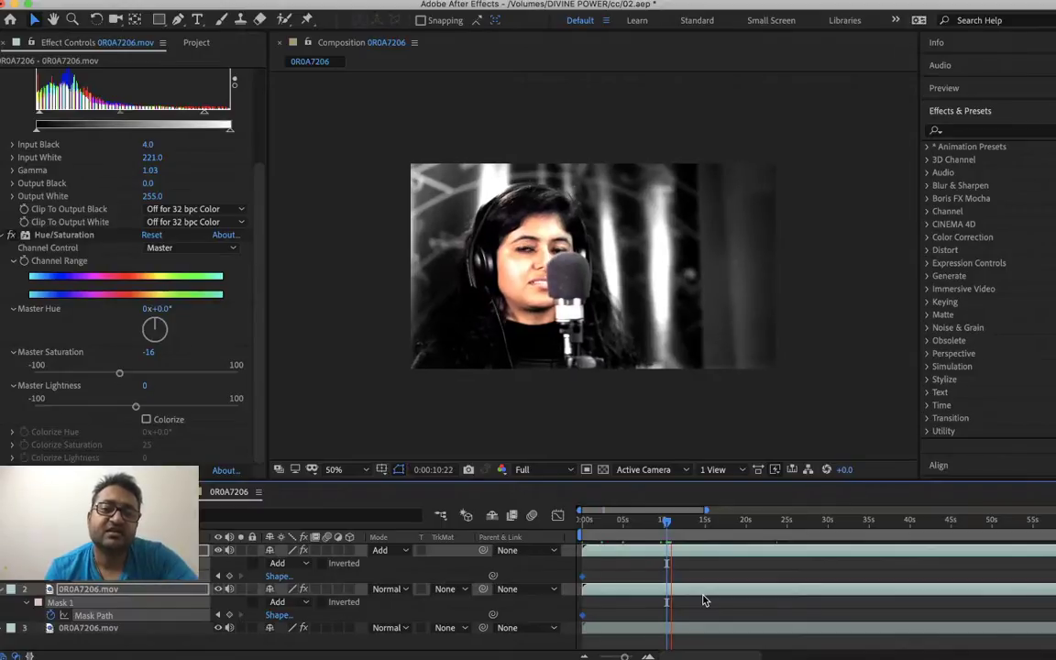
{"action": "key", "text": "space"}
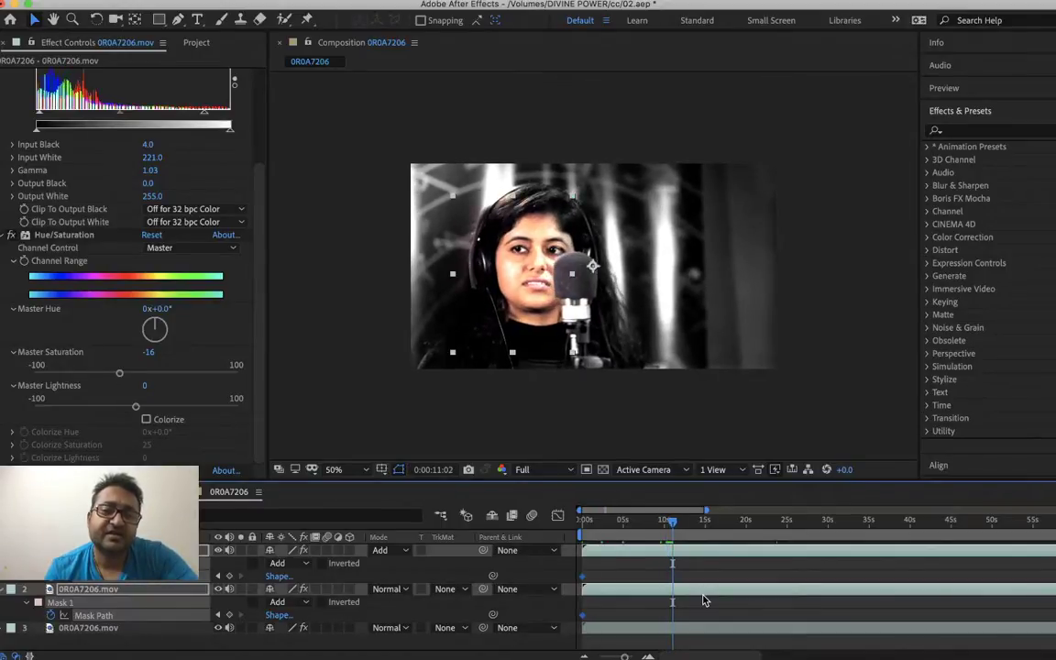
{"action": "left_click", "coordinate": [656, 522]}
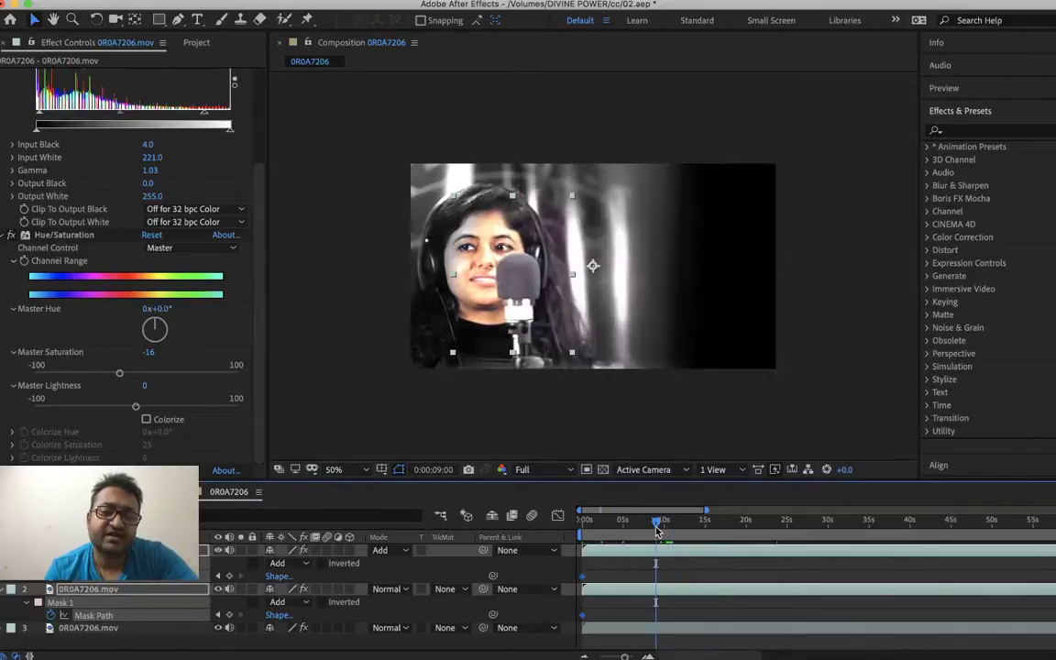
{"action": "left_click", "coordinate": [636, 527]}
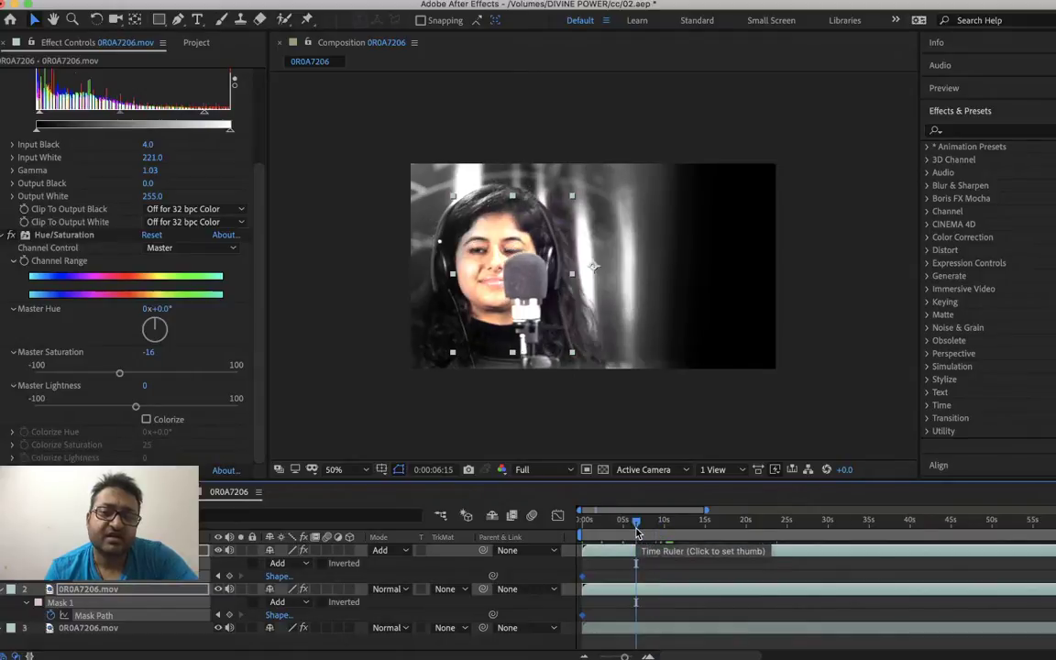
{"action": "left_click", "coordinate": [606, 529]}
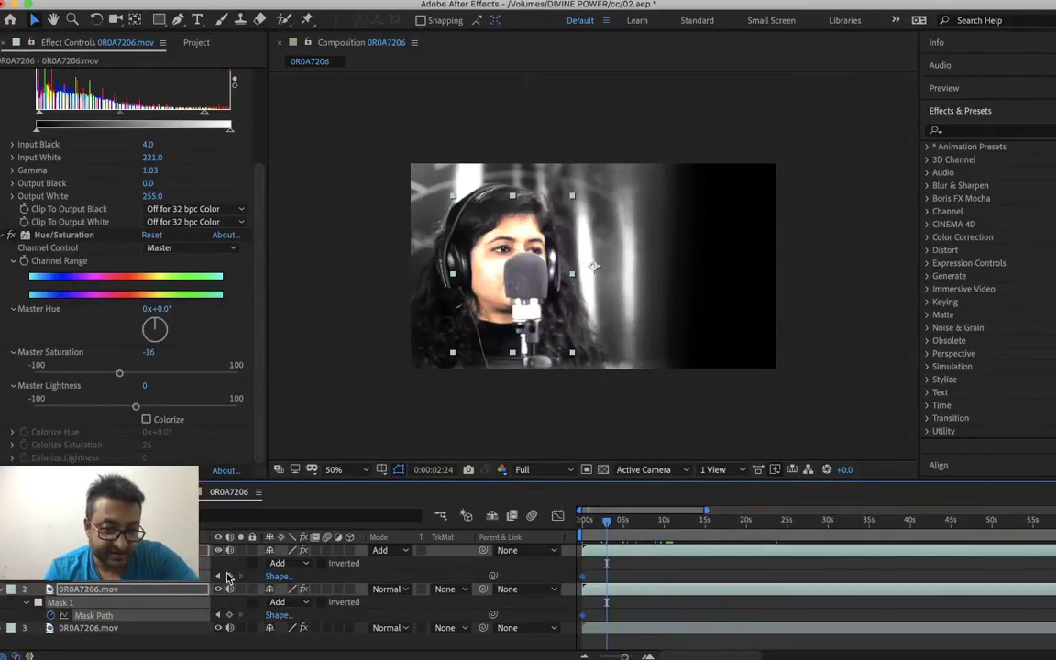
- At 0:00:05:05, shift the masks of both upper layers slightly left and up to cover the face
{"action": "left_click", "coordinate": [624, 526]}
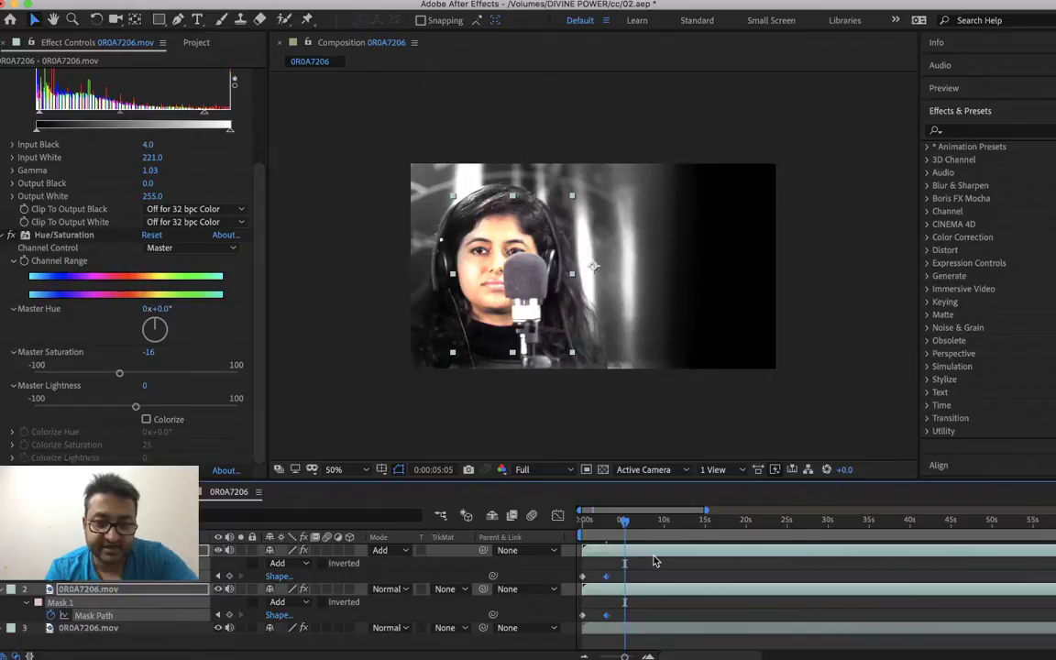
{"action": "left_click", "coordinate": [685, 453]}
{"action": "left_click", "coordinate": [660, 554]}
{"action": "right_click", "coordinate": [660, 554]}
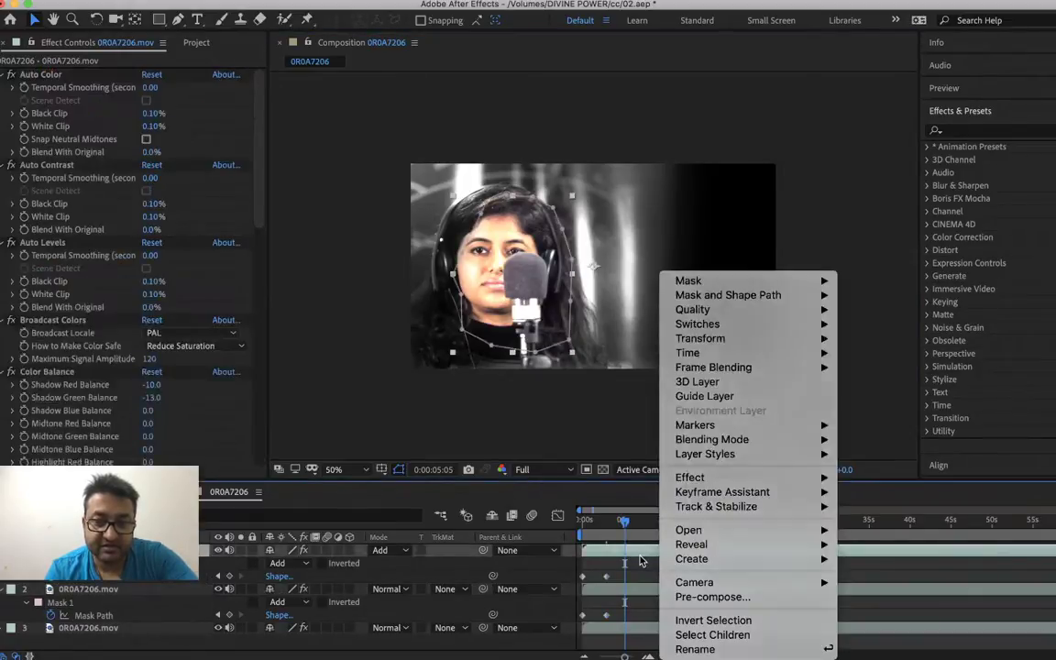
{"action": "left_click", "coordinate": [575, 500]}
{"action": "double_click", "coordinate": [517, 226]}
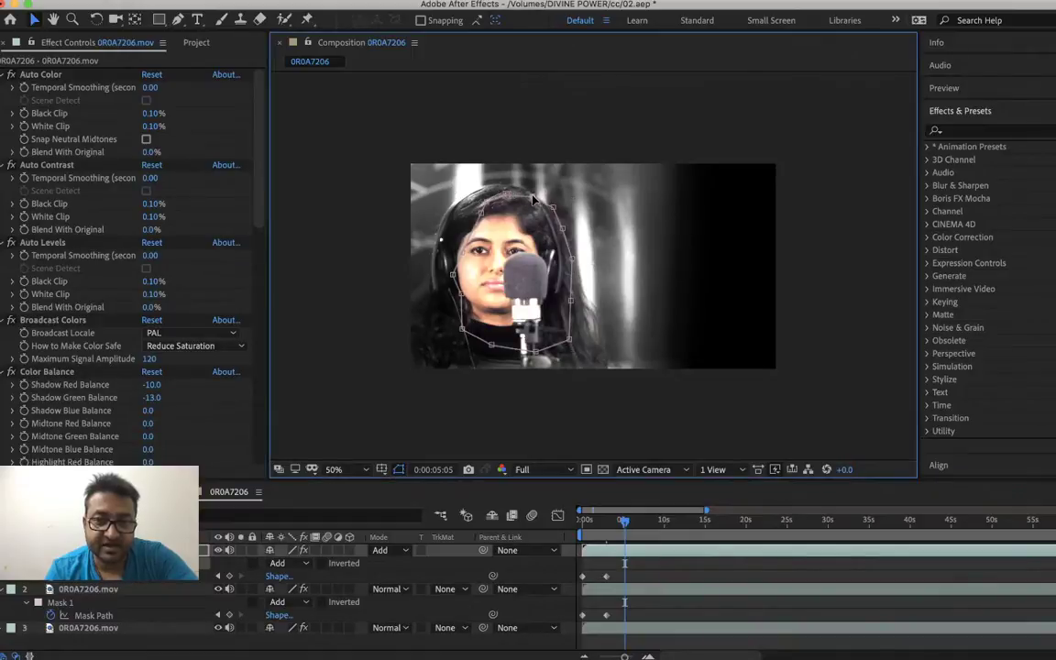
{"action": "left_click_drag", "start_coordinate": [518, 231], "coordinate": [505, 229]}
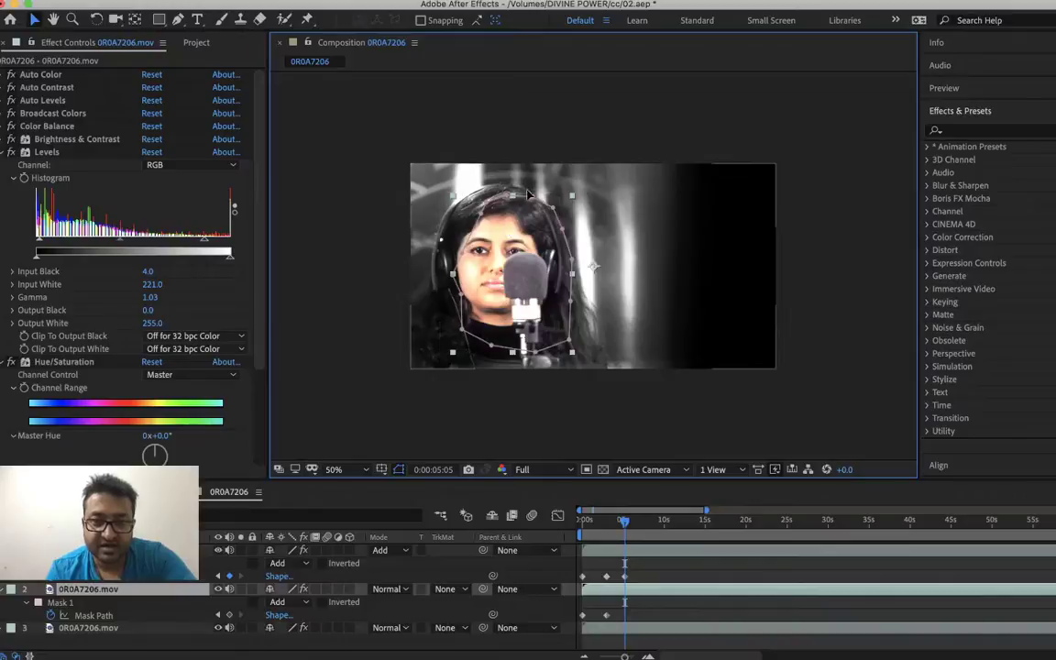
{"action": "double_click", "coordinate": [529, 204]}
{"action": "left_click_drag", "start_coordinate": [529, 236], "coordinate": [516, 232]}
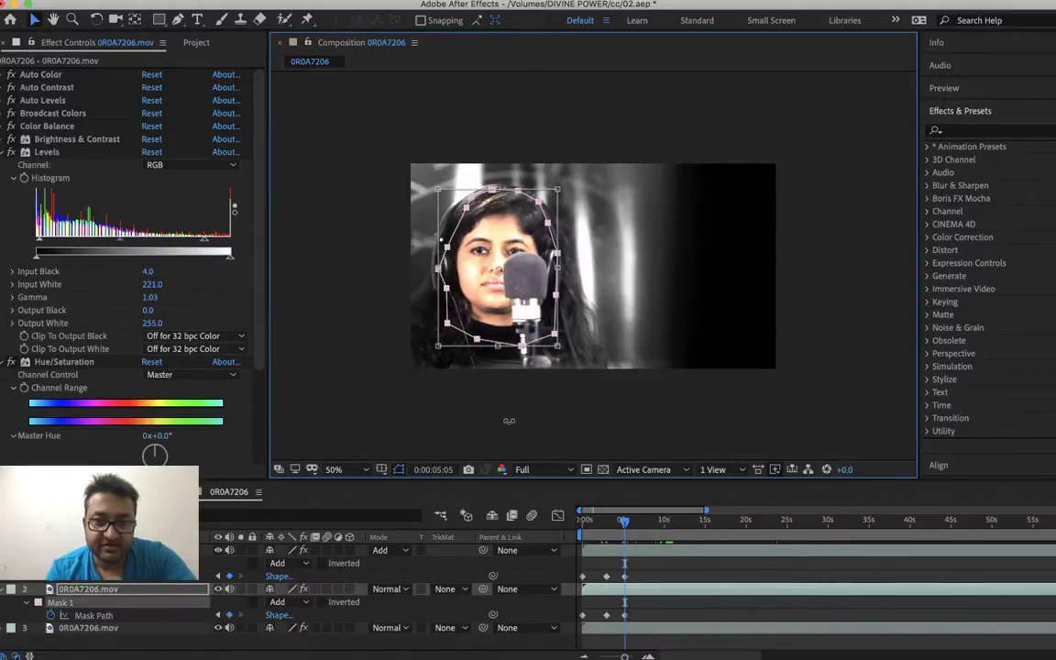
- At 0:00:08:00, shift the masks of both upper layers slightly further left to follow the face
{"action": "left_click", "coordinate": [649, 531]}
{"action": "left_click_drag", "start_coordinate": [647, 530], "coordinate": [648, 532]}
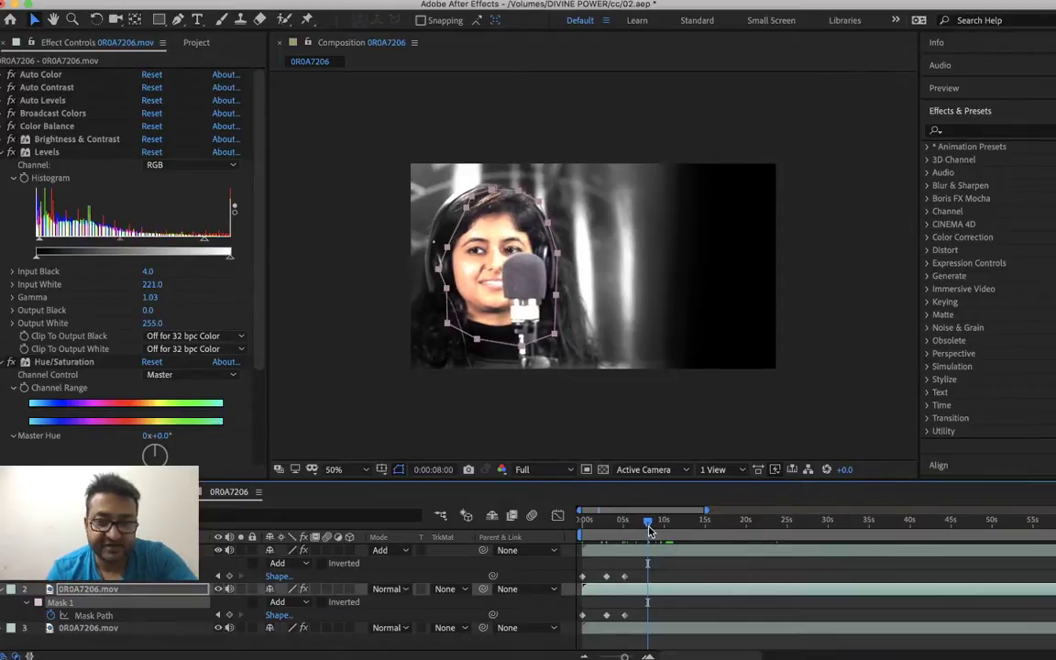
{"action": "double_click", "coordinate": [474, 304]}
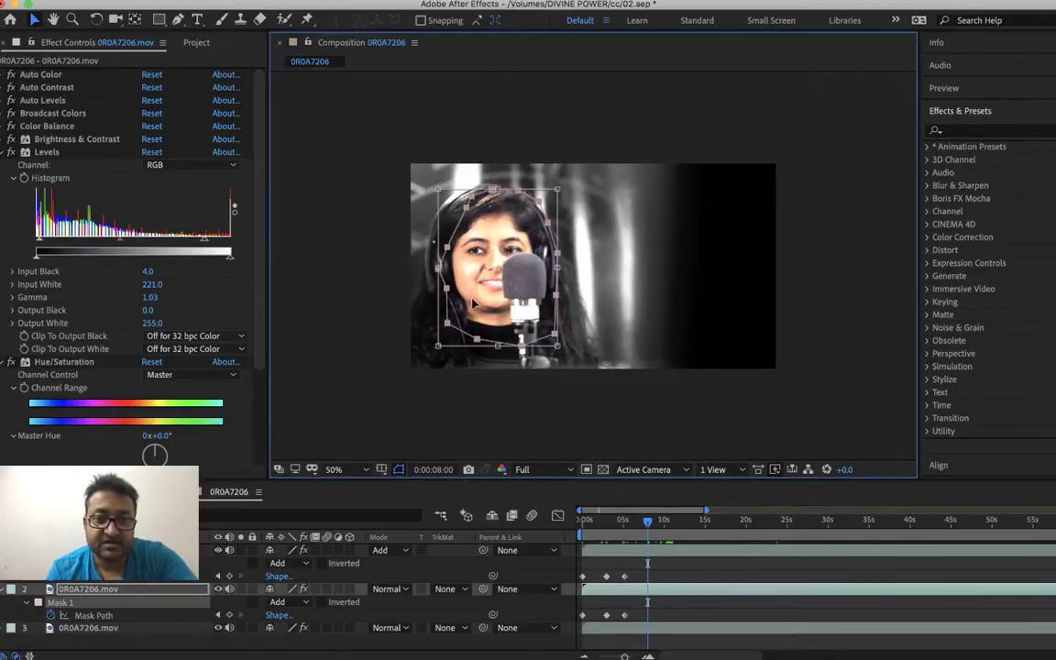
{"action": "left_click_drag", "start_coordinate": [474, 303], "coordinate": [465, 305]}
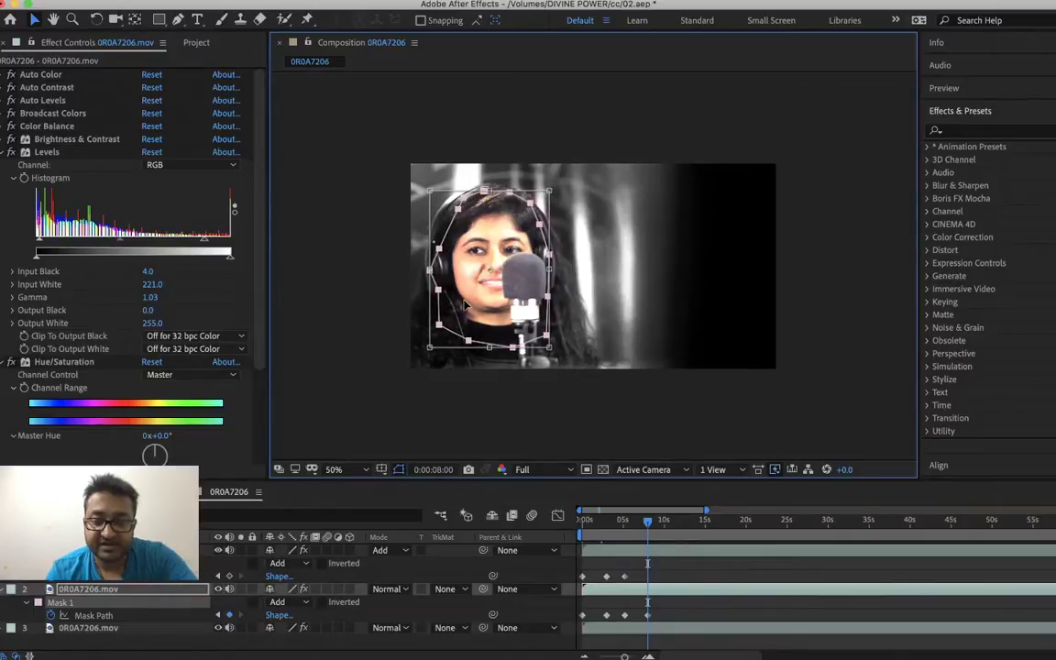
{"action": "left_click", "coordinate": [465, 305]}
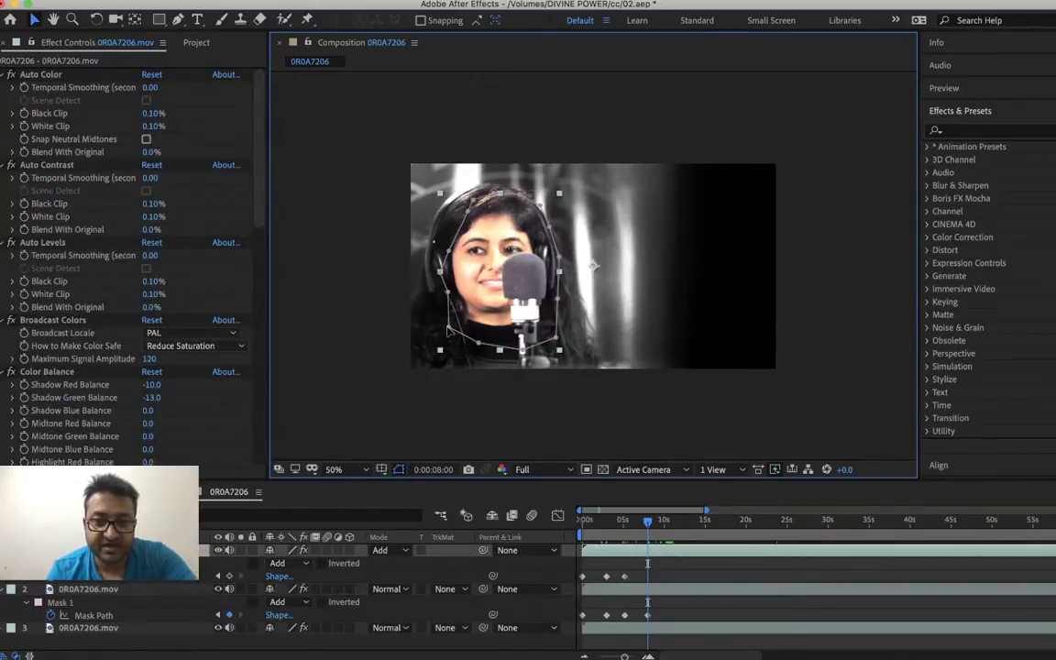
{"action": "double_click", "coordinate": [448, 327]}
{"action": "left_click_drag", "start_coordinate": [479, 306], "coordinate": [468, 306]}
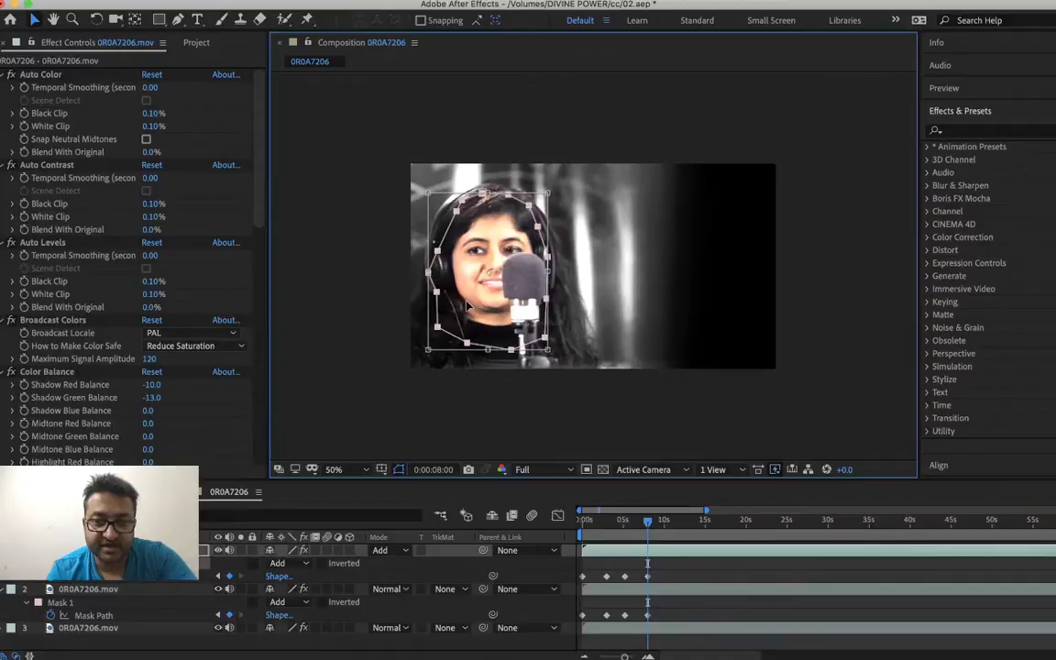
- At 0:00:10:03, shift the masks of both upper layers back to the right over the face
{"action": "left_click", "coordinate": [665, 520]}
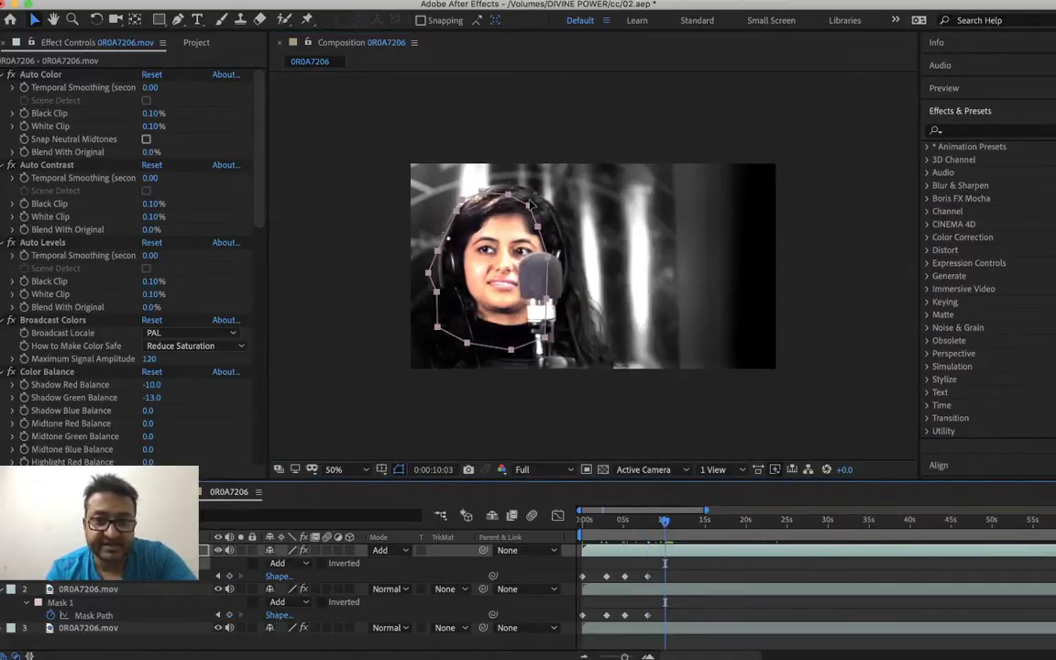
{"action": "double_click", "coordinate": [528, 209]}
{"action": "left_click_drag", "start_coordinate": [511, 229], "coordinate": [521, 235]}
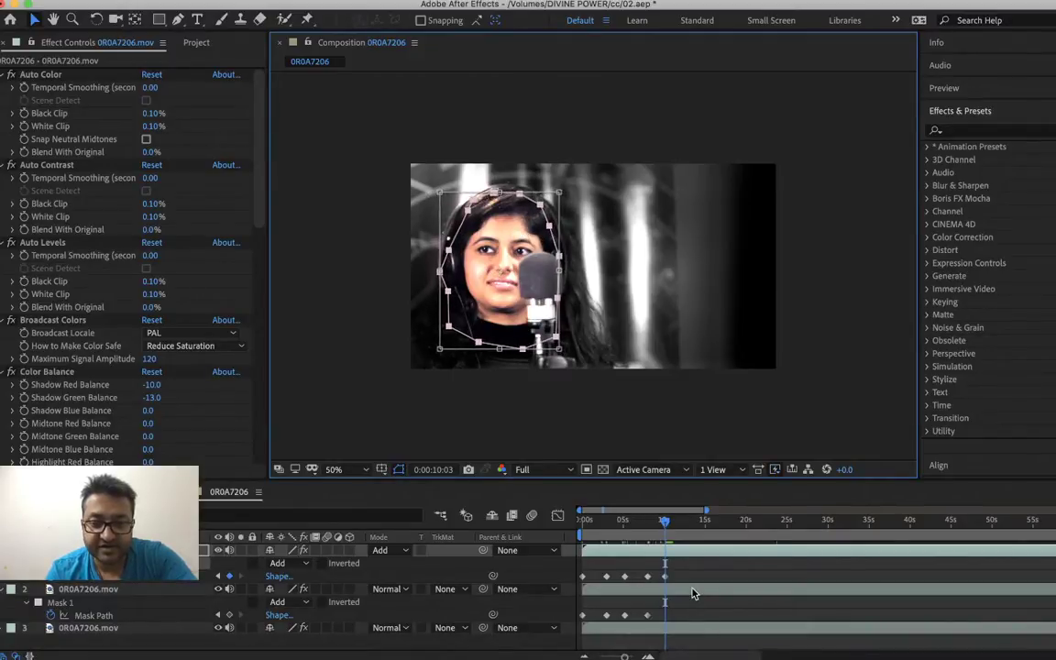
{"action": "right_click", "coordinate": [129, 589]}
{"action": "left_click", "coordinate": [109, 593]}
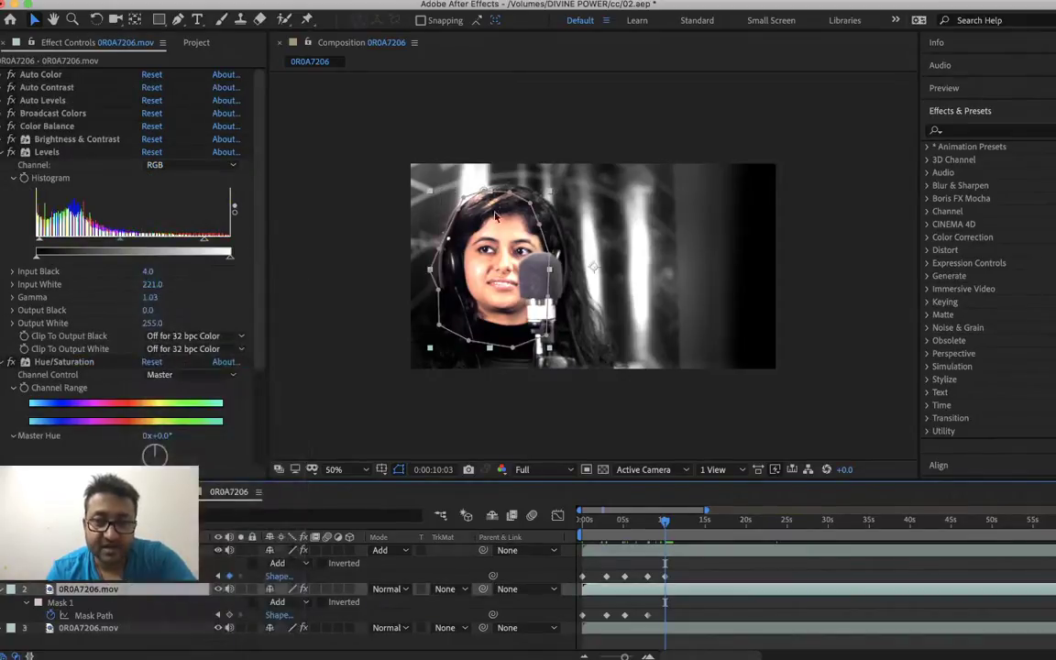
{"action": "double_click", "coordinate": [458, 194]}
{"action": "left_click_drag", "start_coordinate": [502, 220], "coordinate": [516, 219]}
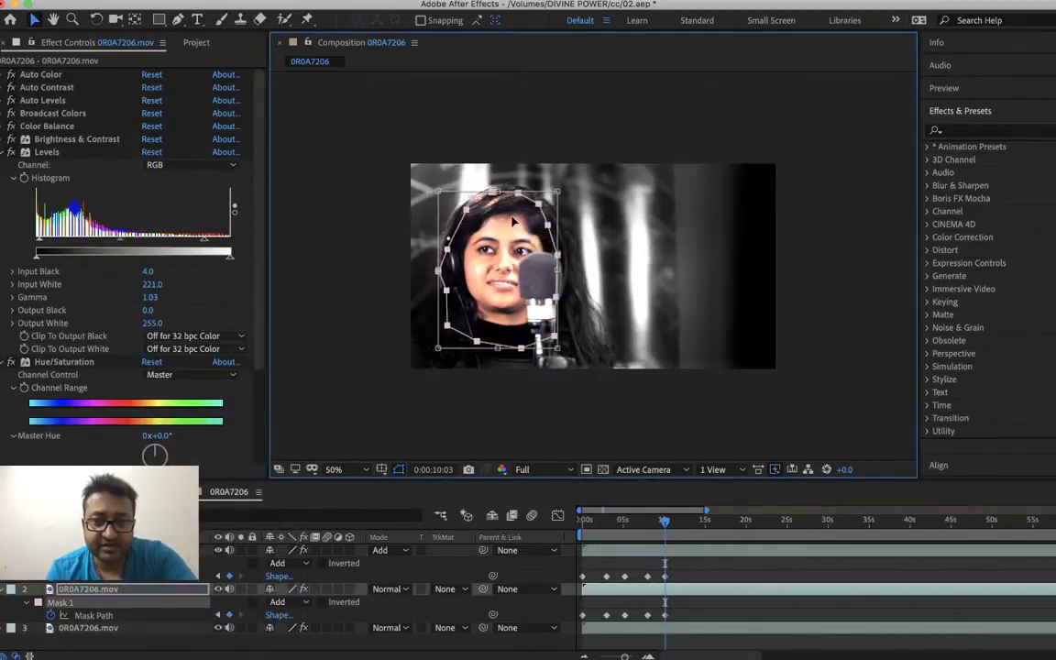
- At 0:00:12:15, shift the masks of both upper layers to the right over the face
{"action": "left_click", "coordinate": [685, 520]}
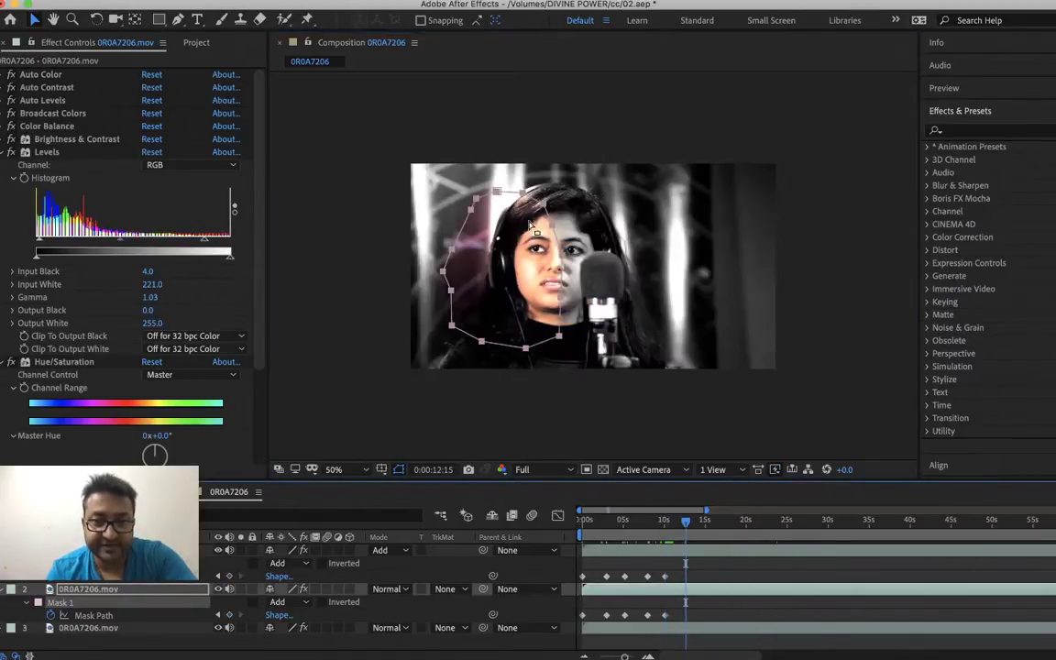
{"action": "double_click", "coordinate": [479, 202]}
{"action": "left_click_drag", "start_coordinate": [518, 257], "coordinate": [570, 249]}
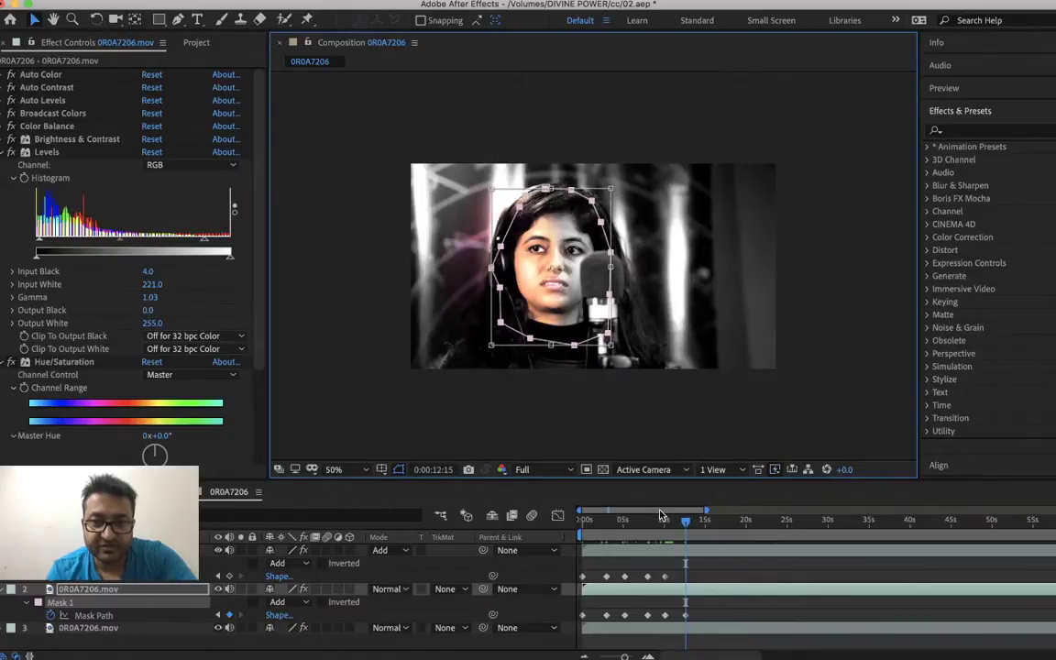
{"action": "left_click", "coordinate": [666, 551]}
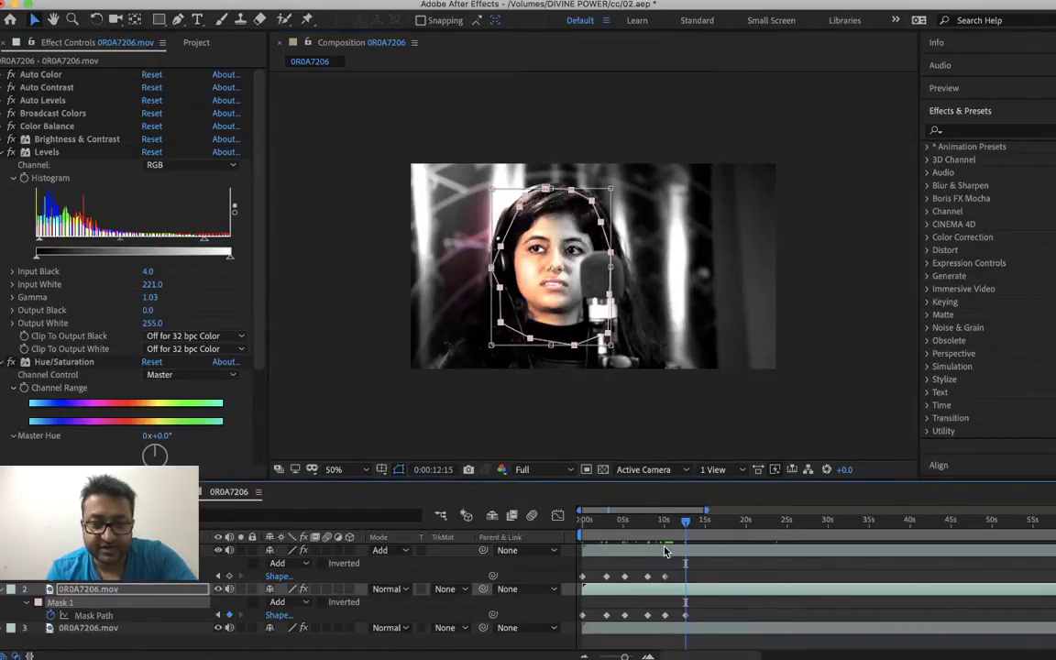
{"action": "right_click", "coordinate": [666, 551]}
{"action": "left_click", "coordinate": [612, 458]}
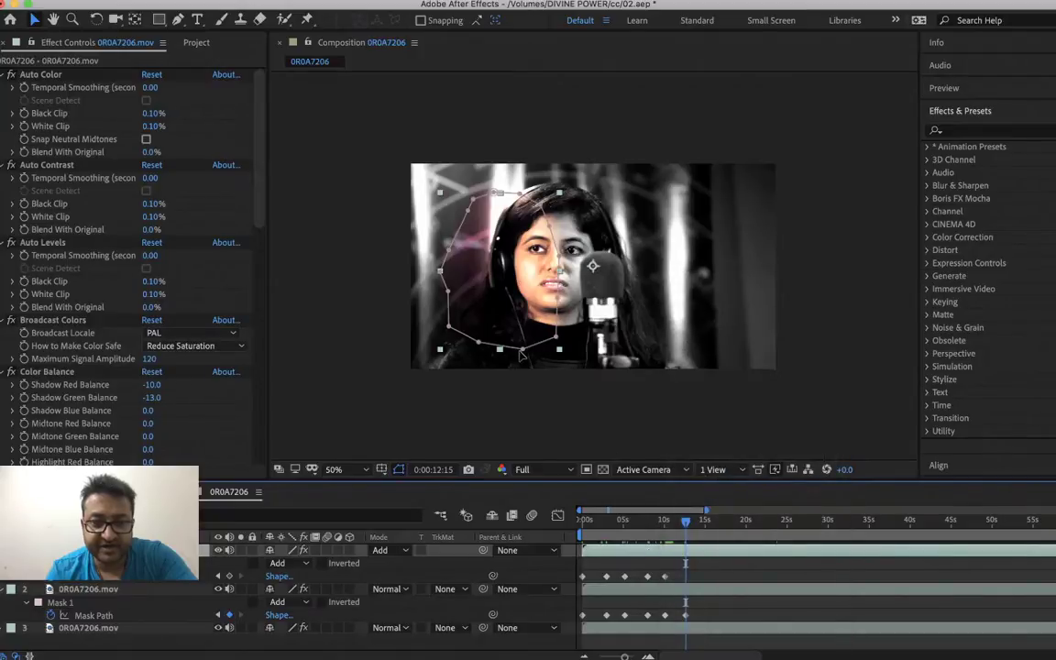
{"action": "double_click", "coordinate": [470, 313]}
{"action": "left_click_drag", "start_coordinate": [514, 307], "coordinate": [566, 305]}
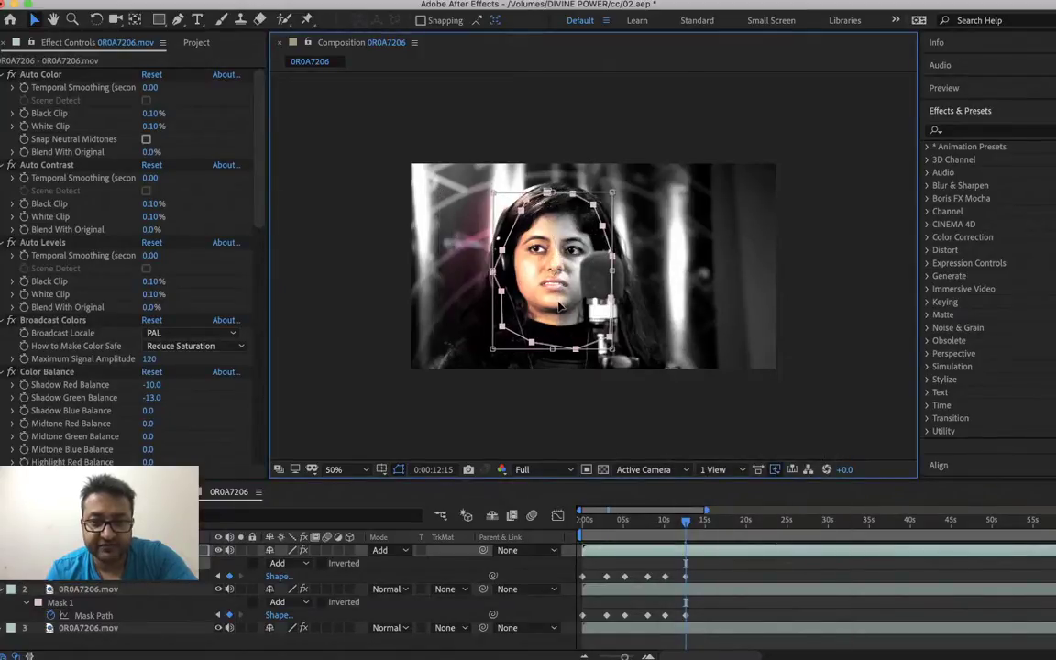
- Check the mask alignment on both upper layers frame by frame around 0:00:12:15, and preview the following footage without the layer outlines
{"action": "left_click", "coordinate": [739, 579]}
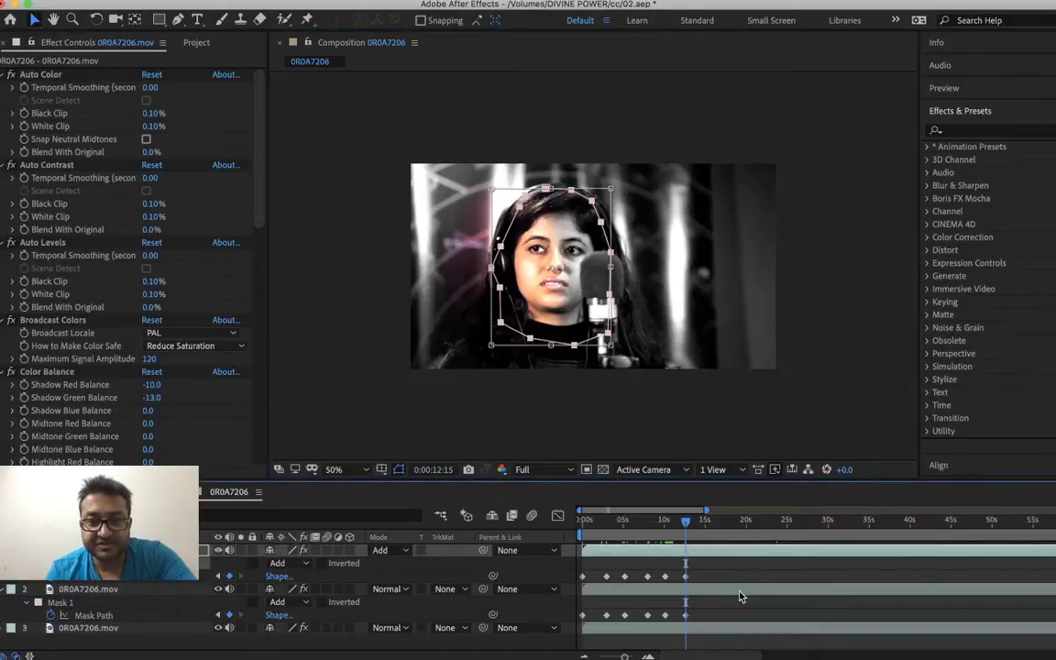
{"action": "right_click", "coordinate": [739, 597]}
{"action": "key", "text": "Escape"}
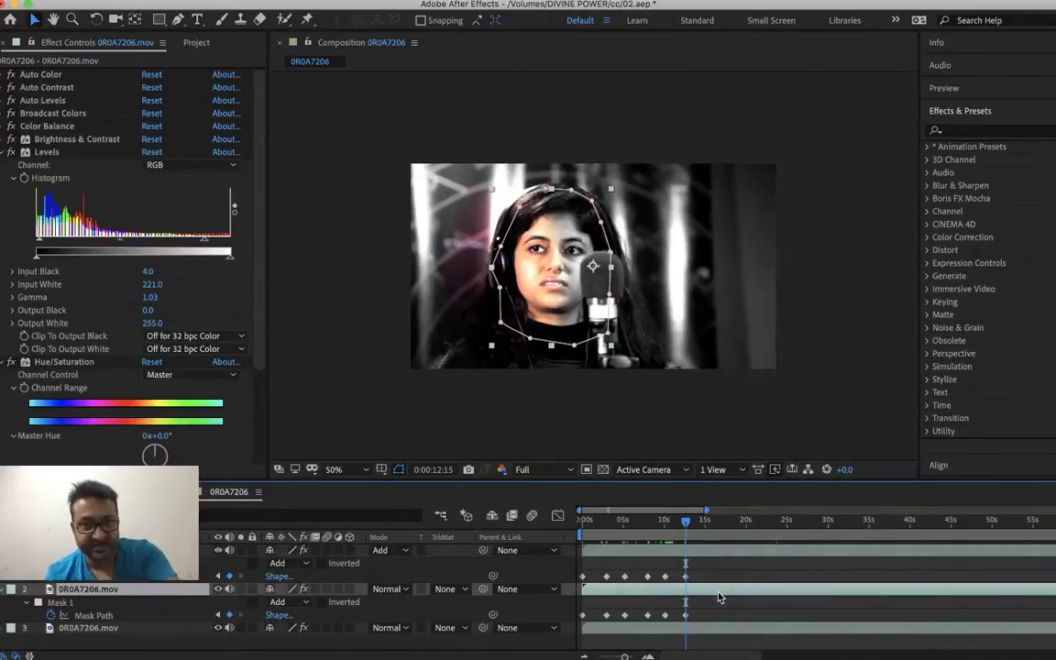
{"action": "key", "text": "ctrl+Up"}
{"action": "key", "text": "ctrl+Down"}
{"action": "key", "text": "ctrl+Up"}
{"action": "key", "text": "Page_Up"}
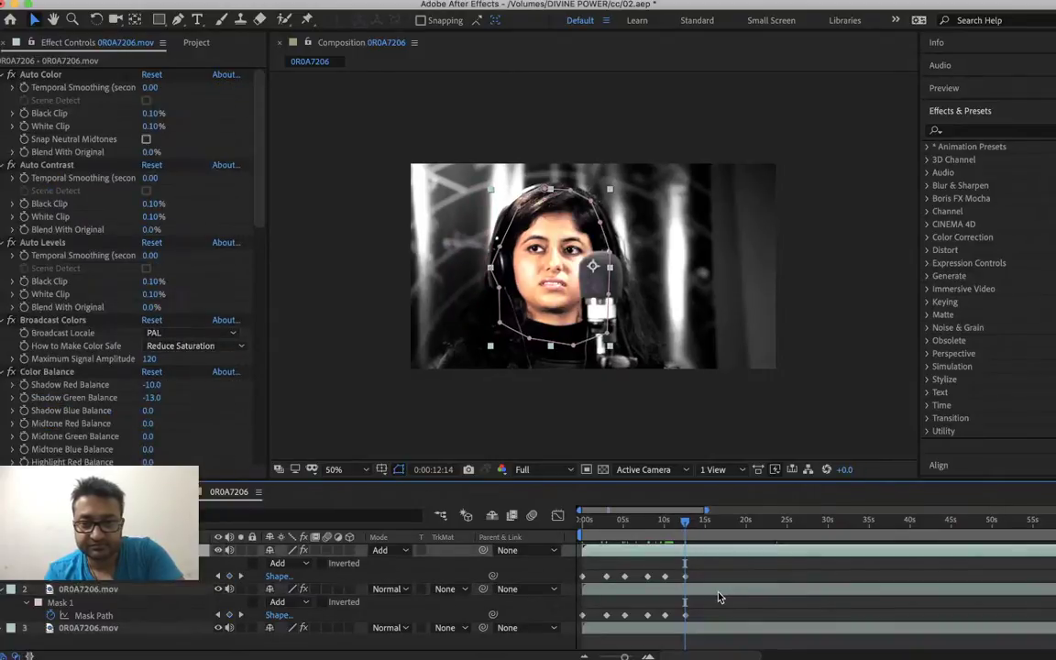
{"action": "key", "text": "Page_Down"}
{"action": "key", "text": "Page_Up"}
{"action": "key", "text": "Page_Down"}
{"action": "key", "text": "ctrl+Down"}
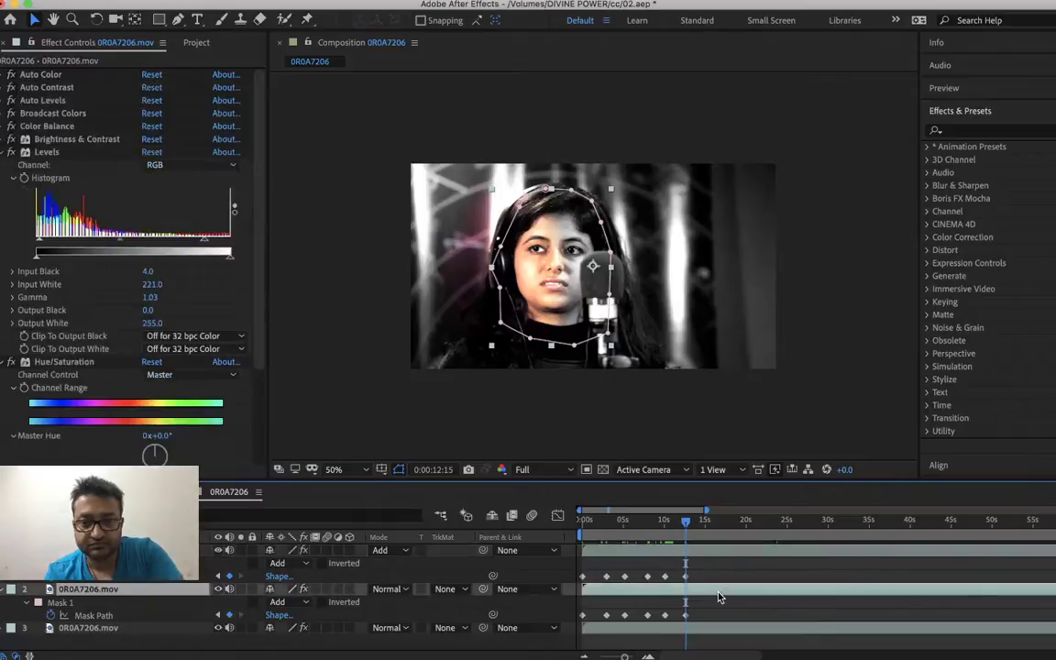
{"action": "key", "text": "ctrl+shift+h"}
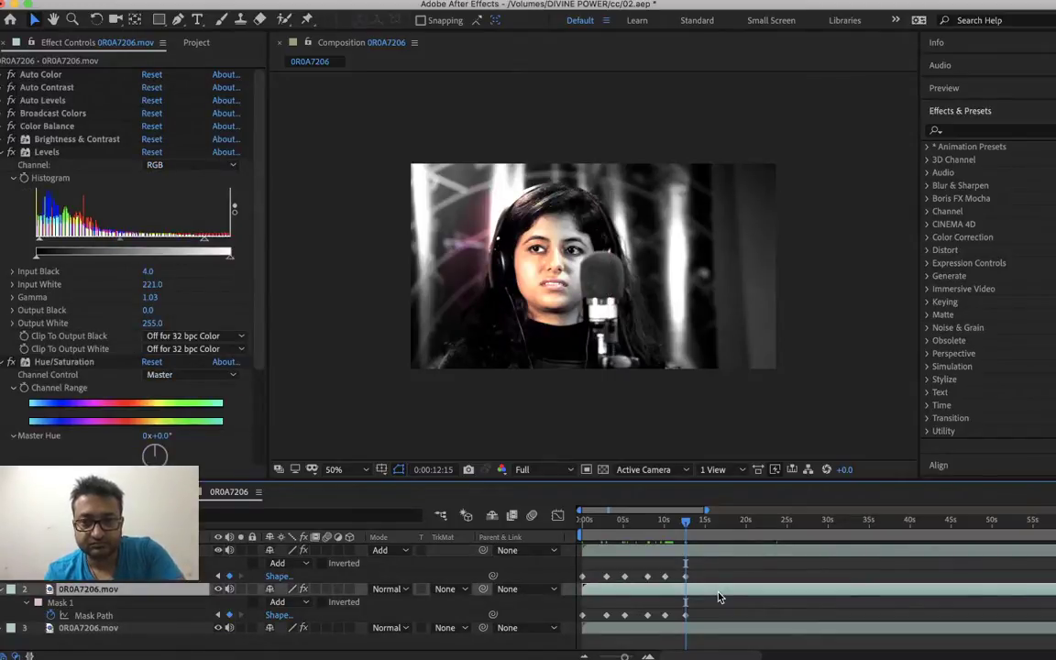
{"action": "key", "text": "space"}
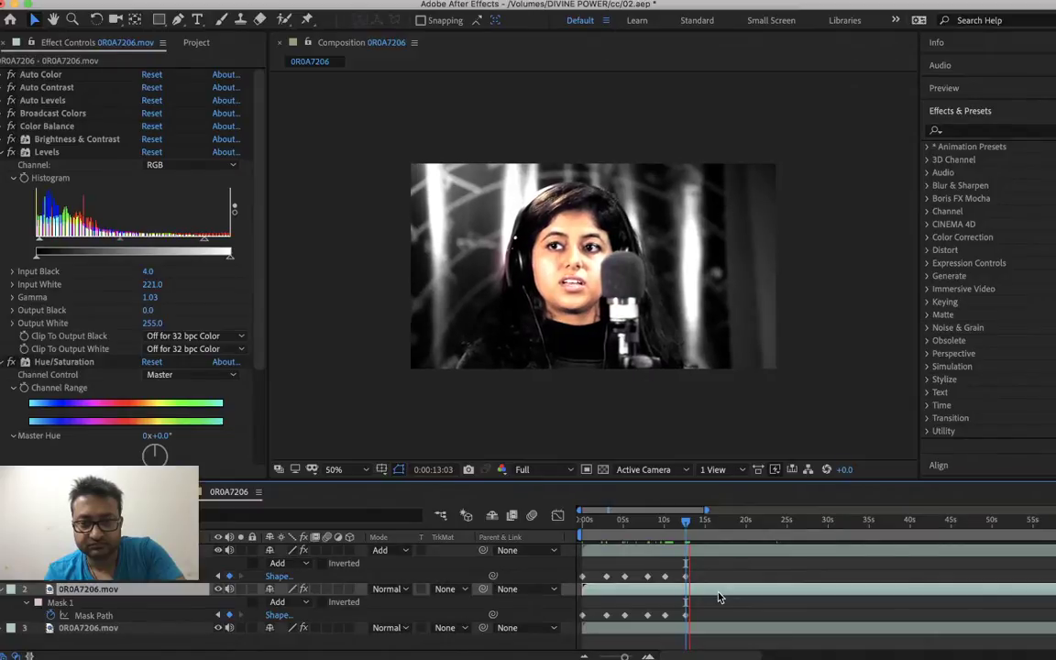
{"action": "key", "text": "space"}
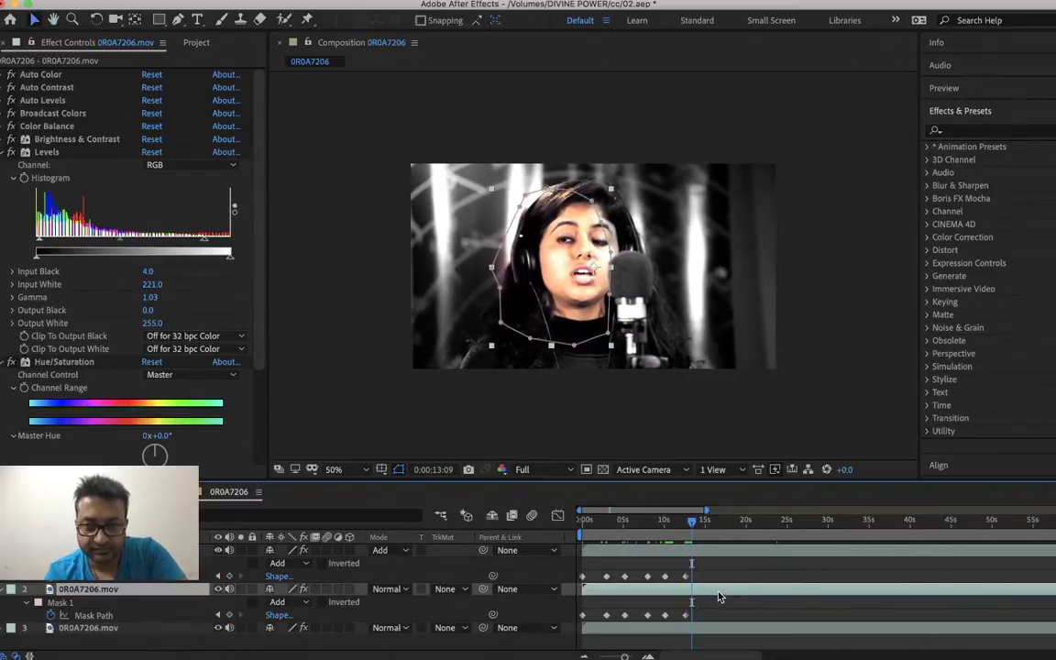
- At 0:00:14:23, shift the masks of both upper layers further right to cover the face
{"action": "left_click", "coordinate": [704, 522]}
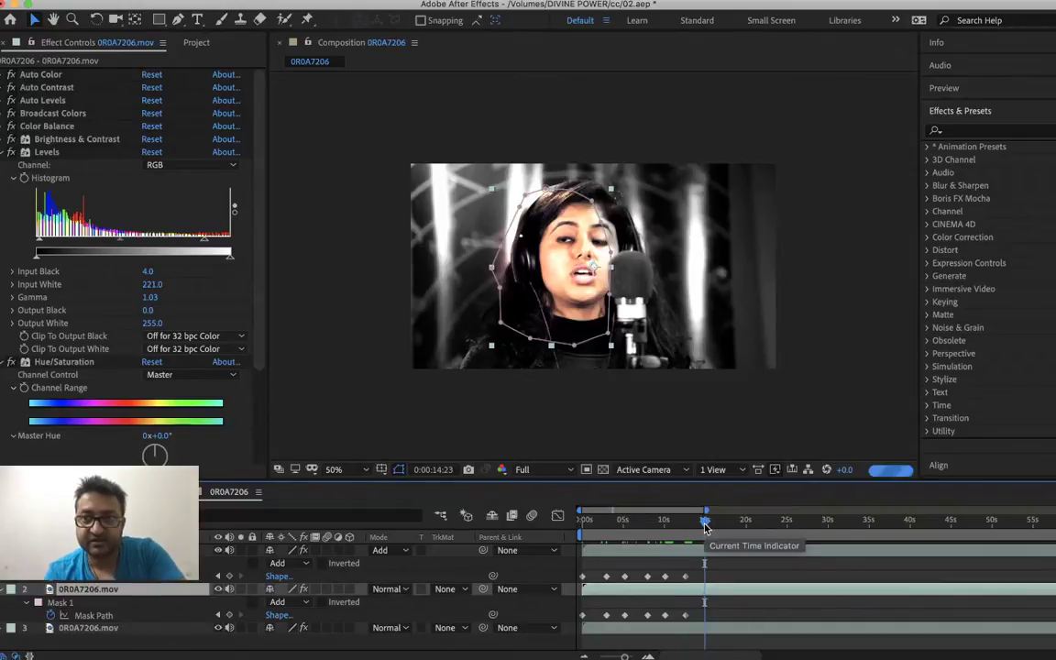
{"action": "double_click", "coordinate": [562, 190]}
{"action": "left_click_drag", "start_coordinate": [563, 191], "coordinate": [617, 237]}
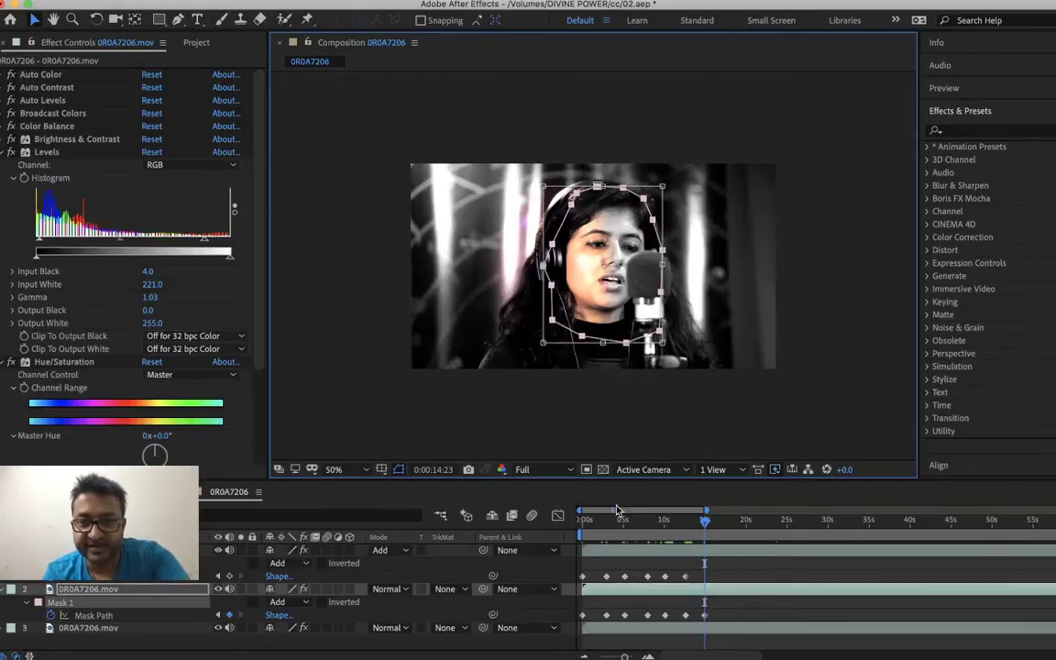
{"action": "left_click", "coordinate": [696, 554]}
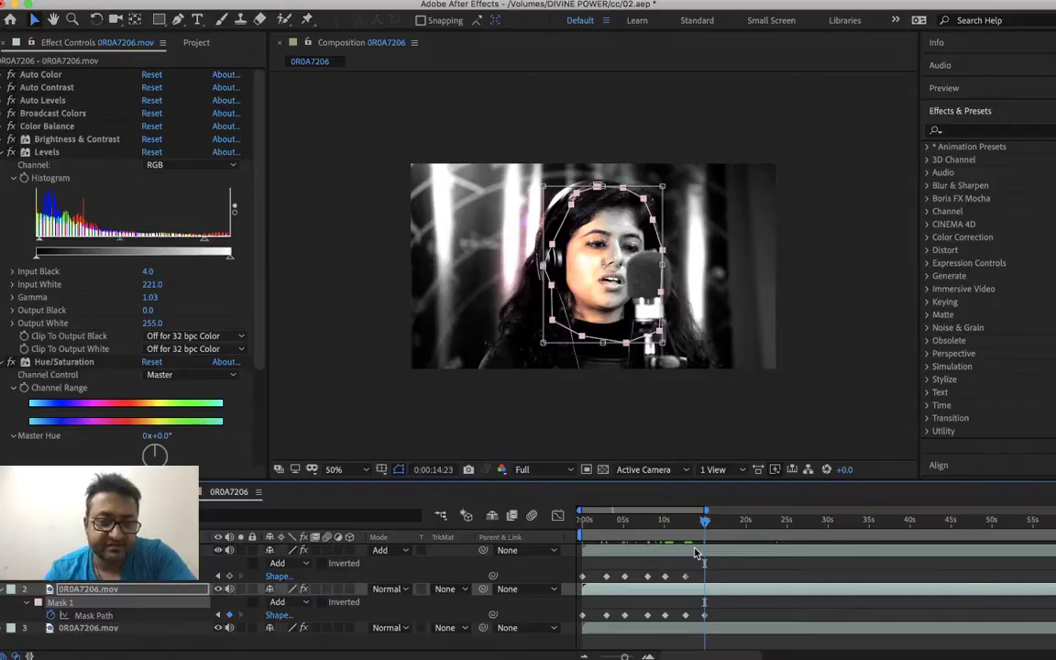
{"action": "right_click", "coordinate": [694, 553]}
{"action": "key", "text": "Escape"}
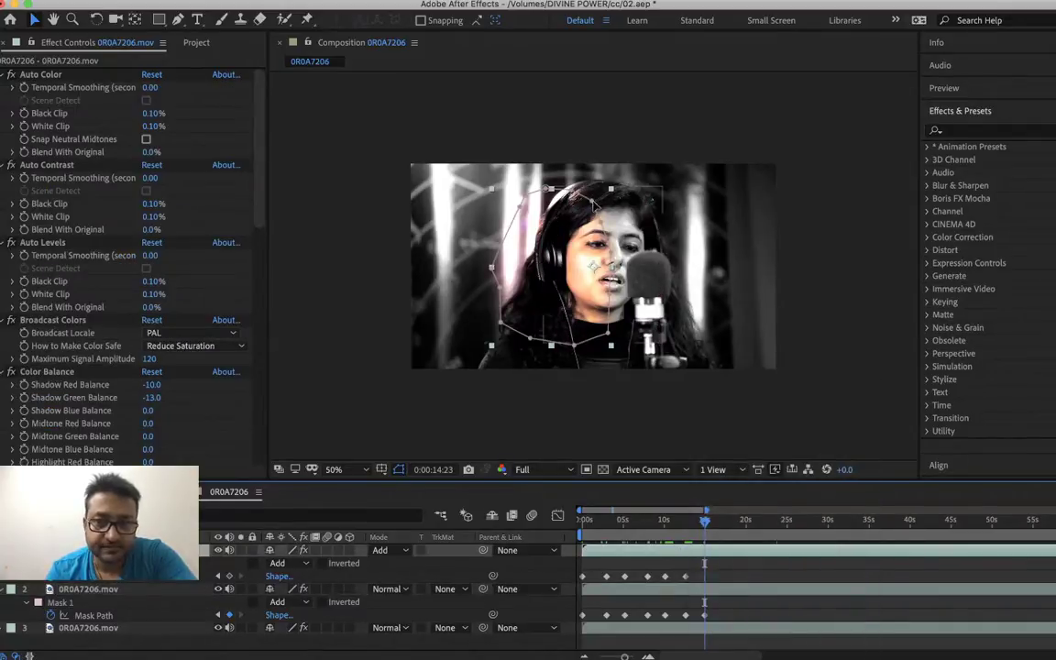
{"action": "double_click", "coordinate": [593, 207]}
{"action": "left_click_drag", "start_coordinate": [563, 242], "coordinate": [610, 241]}
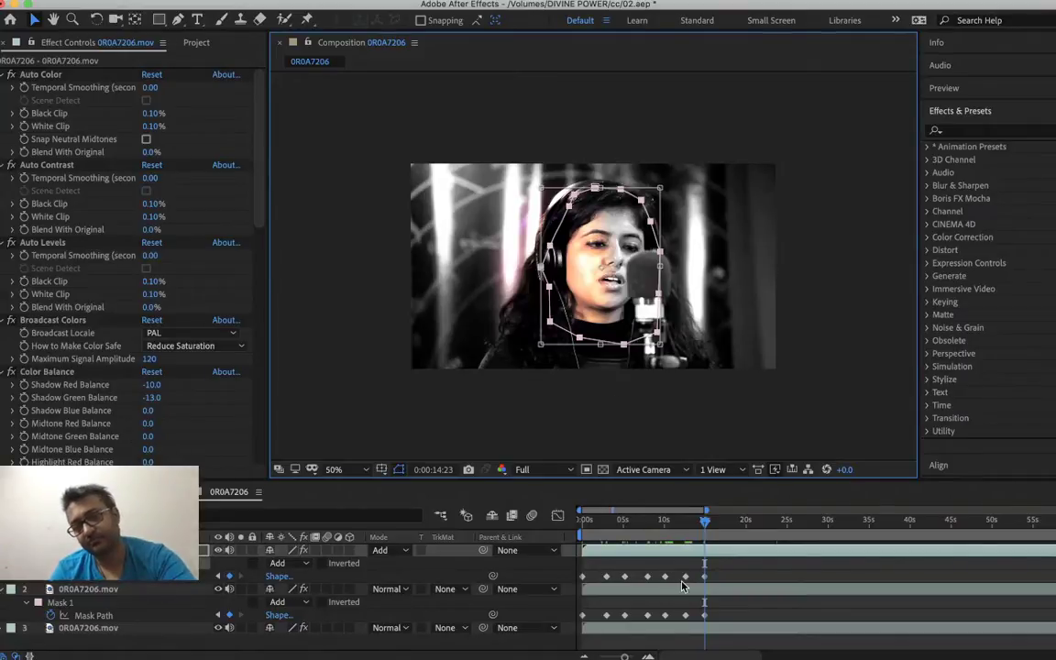
- Select the bottom 0R0A7206.mov layer and save the project
{"action": "left_click", "coordinate": [687, 629]}
{"action": "right_click", "coordinate": [683, 626]}
{"action": "key", "text": "Escape"}
{"action": "left_click", "coordinate": [662, 637]}
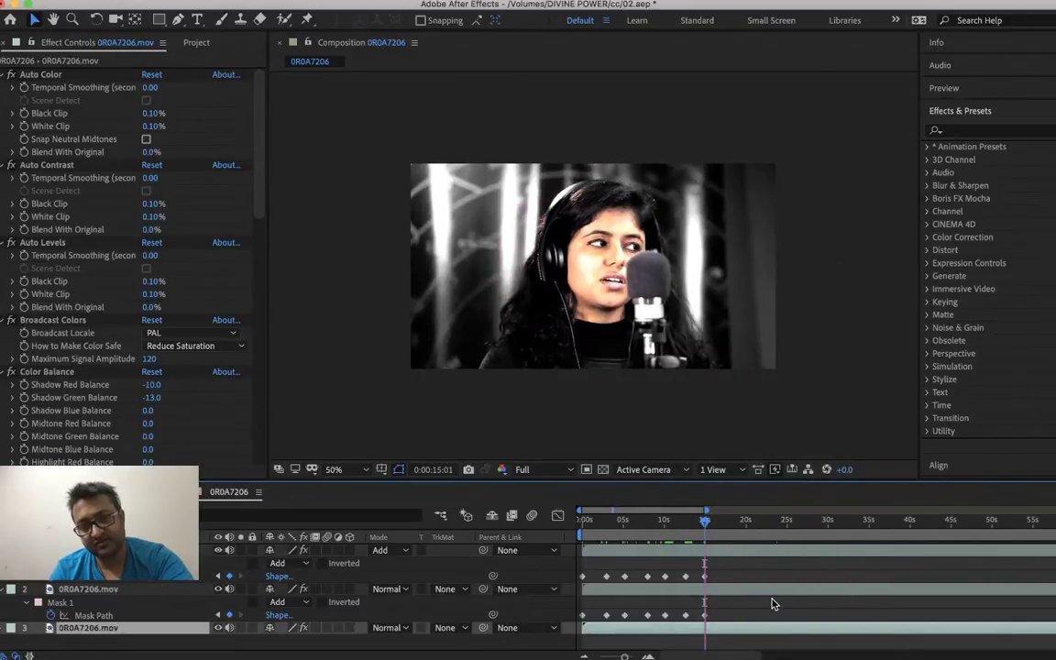
{"action": "key", "text": "super+s"}
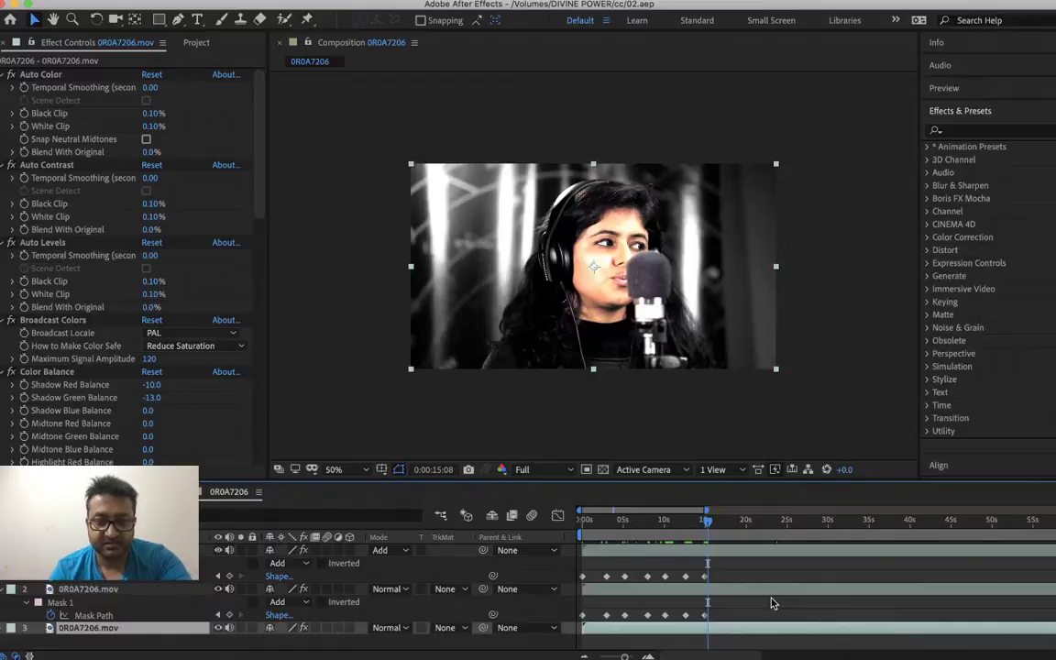
- Set the end of the work area at the last Mask Path keyframes, at 0:00:14:23
{"action": "left_click_drag", "start_coordinate": [706, 519], "coordinate": [626, 520]}
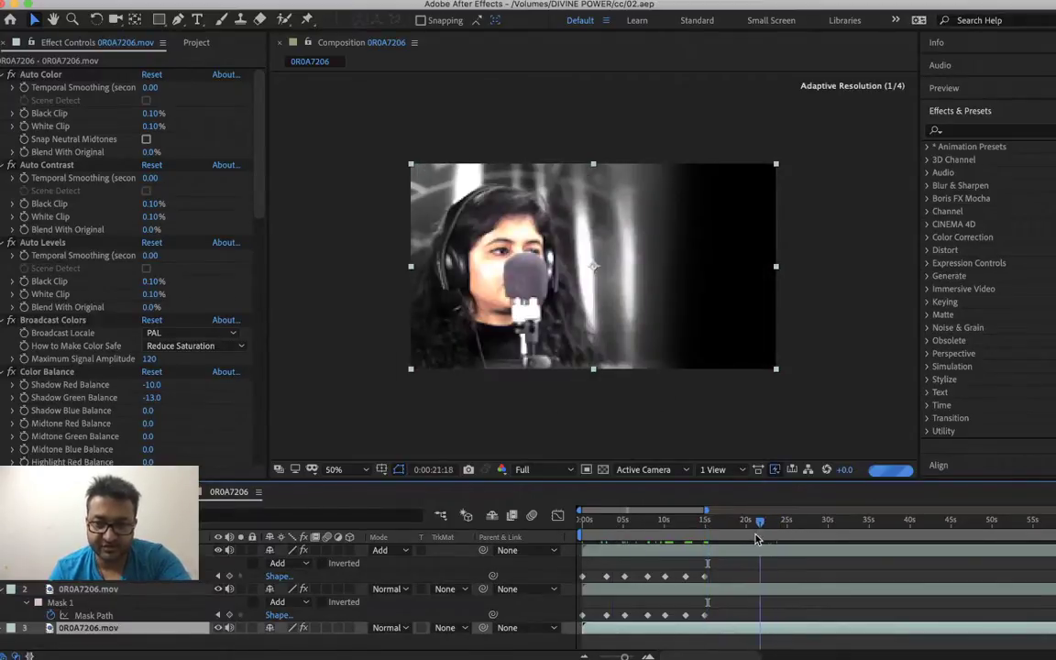
{"action": "left_click", "coordinate": [705, 519]}
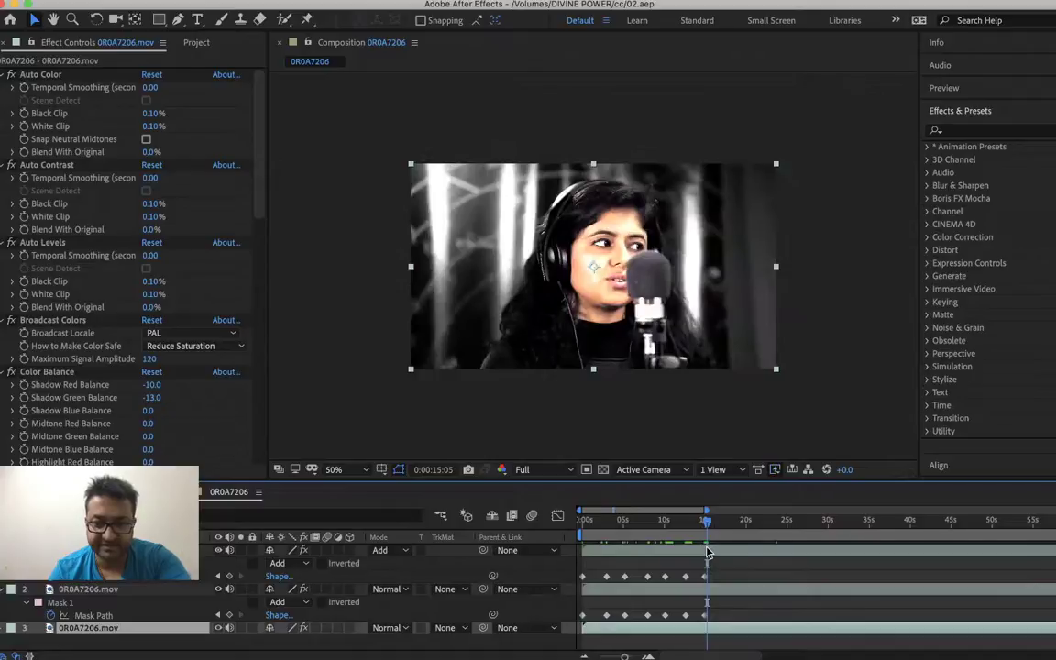
{"action": "key", "text": "j"}
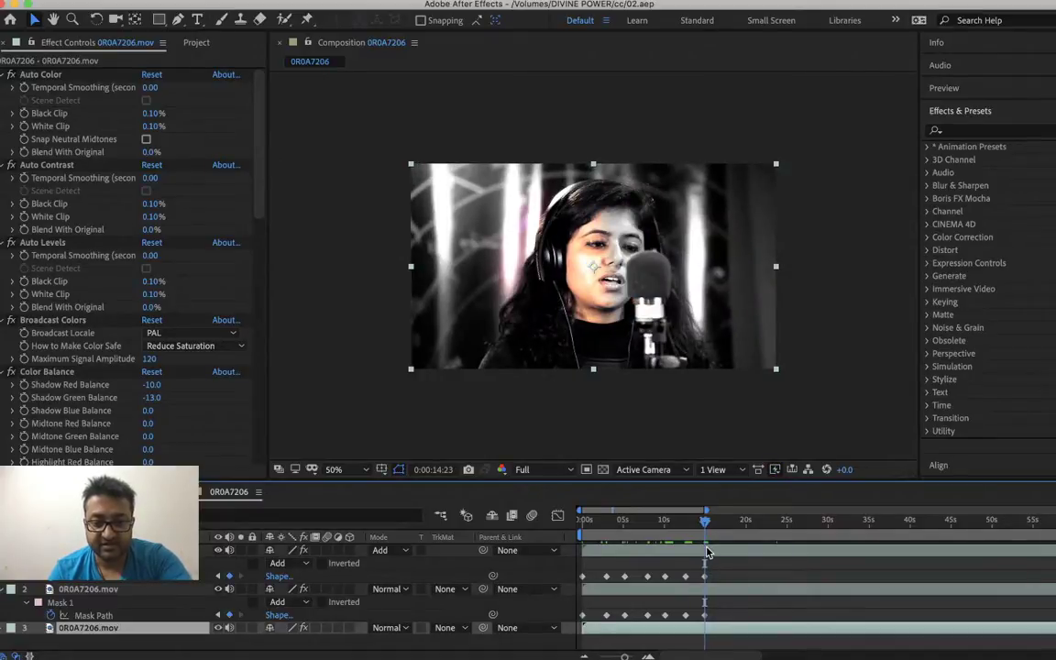
{"action": "key", "text": "n"}
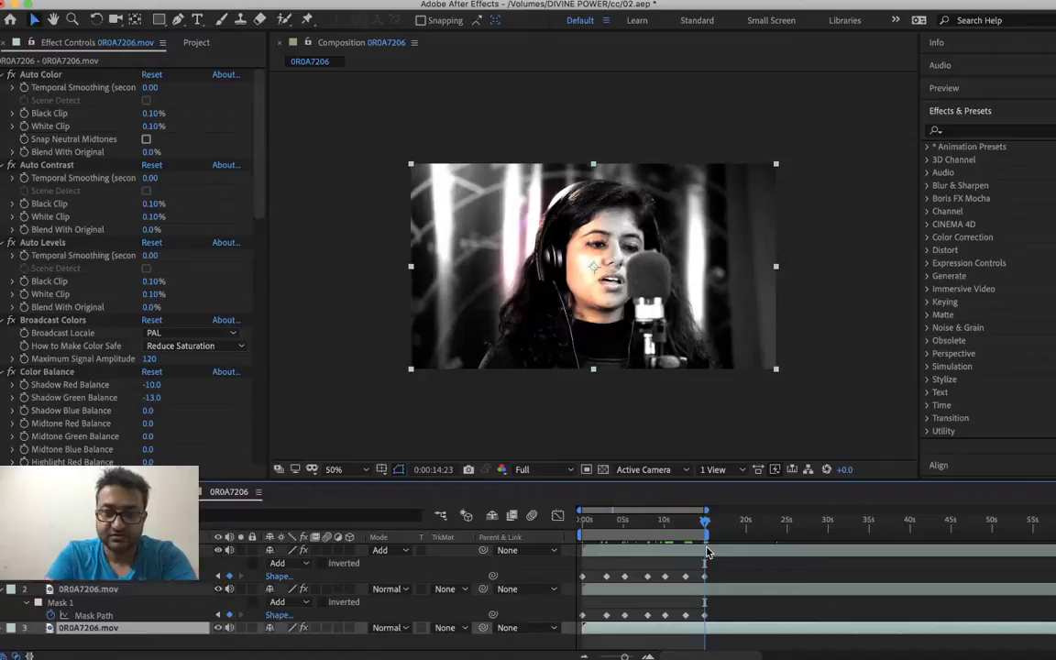
- Preview the work area from the beginning and scrub through it to check how the color masks follow the face
{"action": "key", "text": "ctrl+shift+h"}
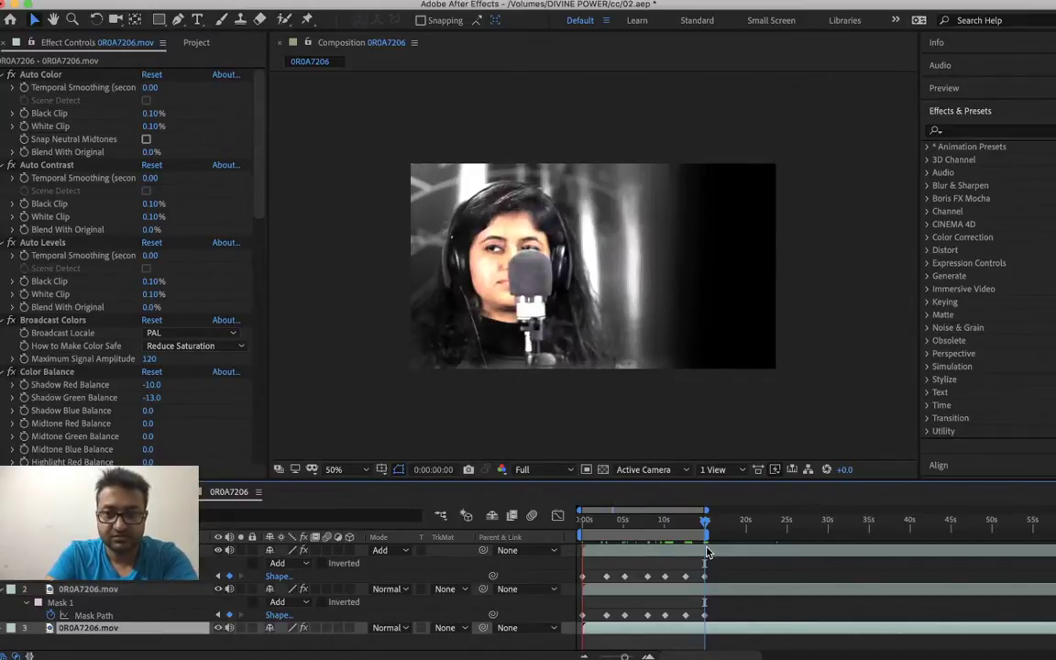
{"action": "key", "text": "ctrl+shift+h"}
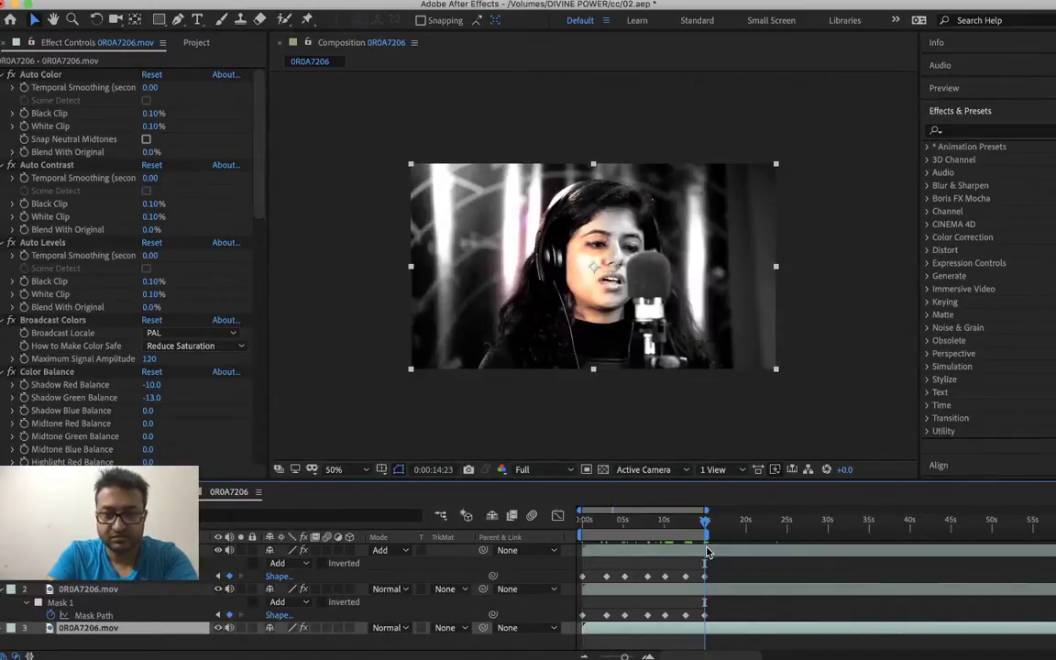
{"action": "key", "text": "Home"}
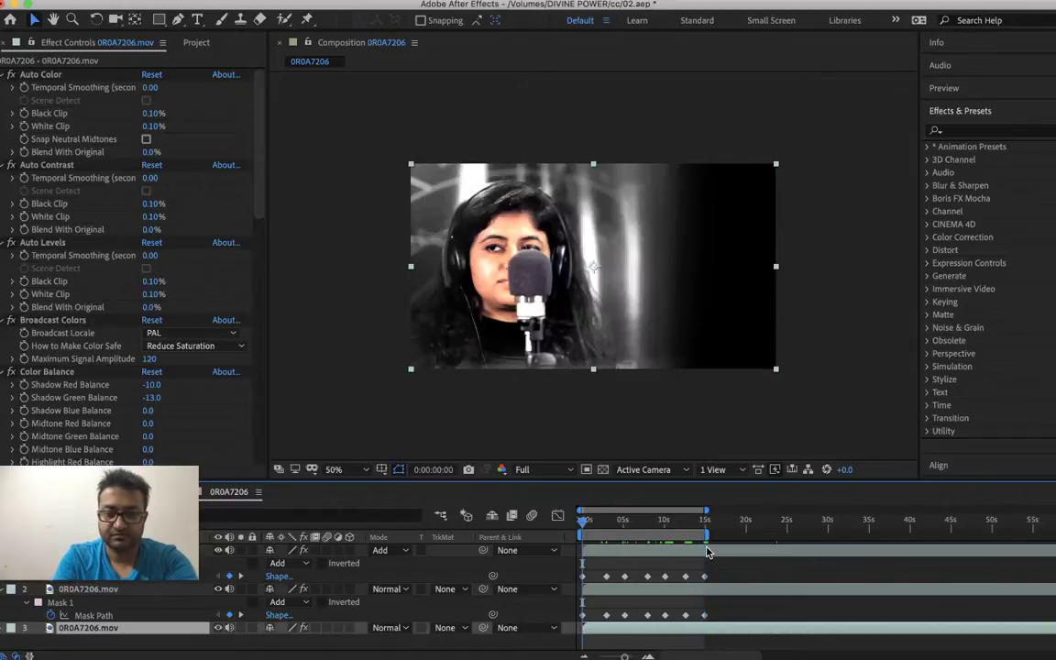
{"action": "key", "text": "space"}
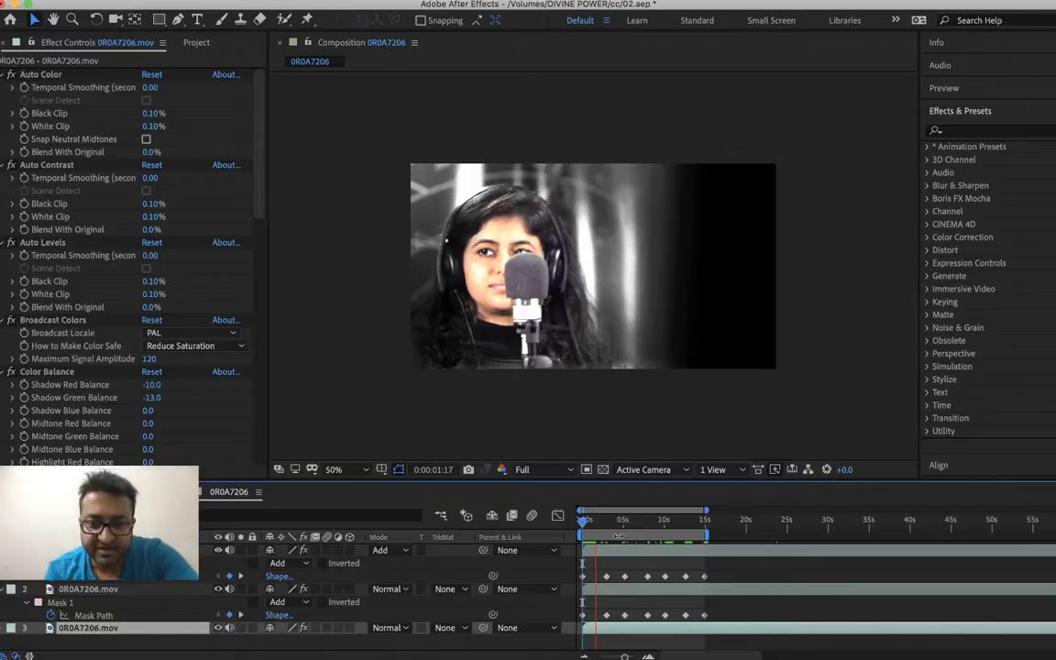
{"action": "left_click_drag", "start_coordinate": [605, 522], "coordinate": [642, 528]}
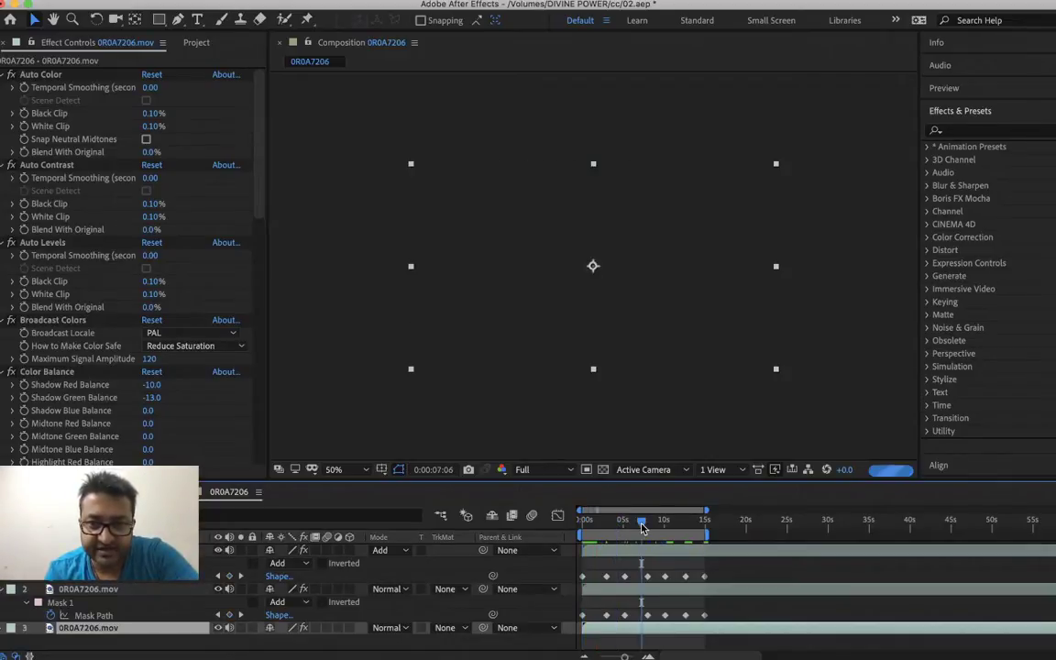
{"action": "left_click", "coordinate": [687, 529]}
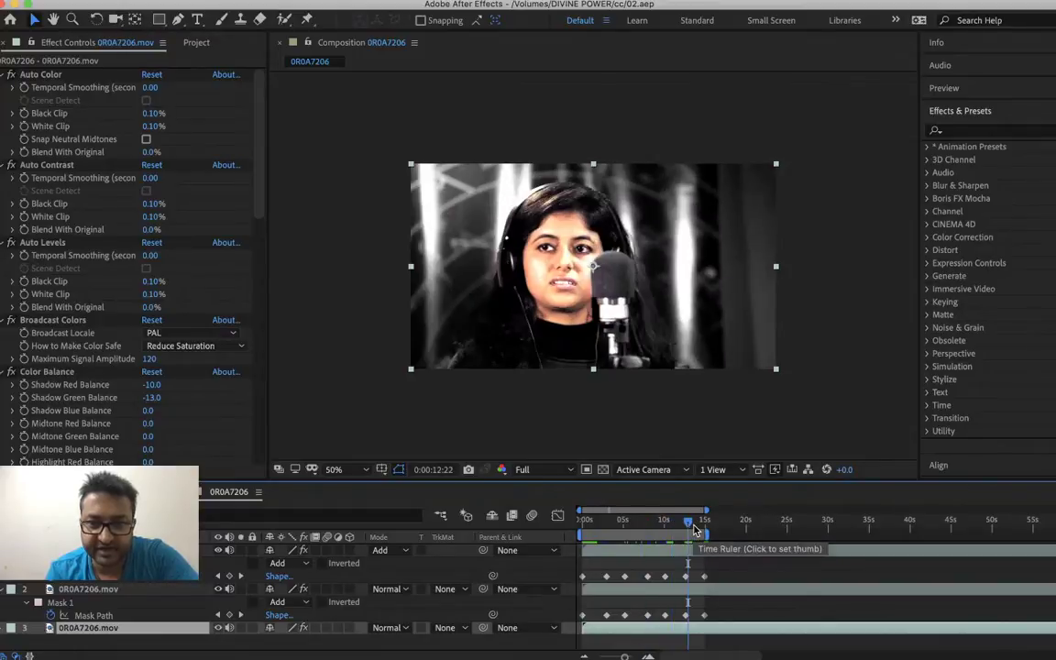
{"action": "left_click_drag", "start_coordinate": [687, 530], "coordinate": [621, 531]}
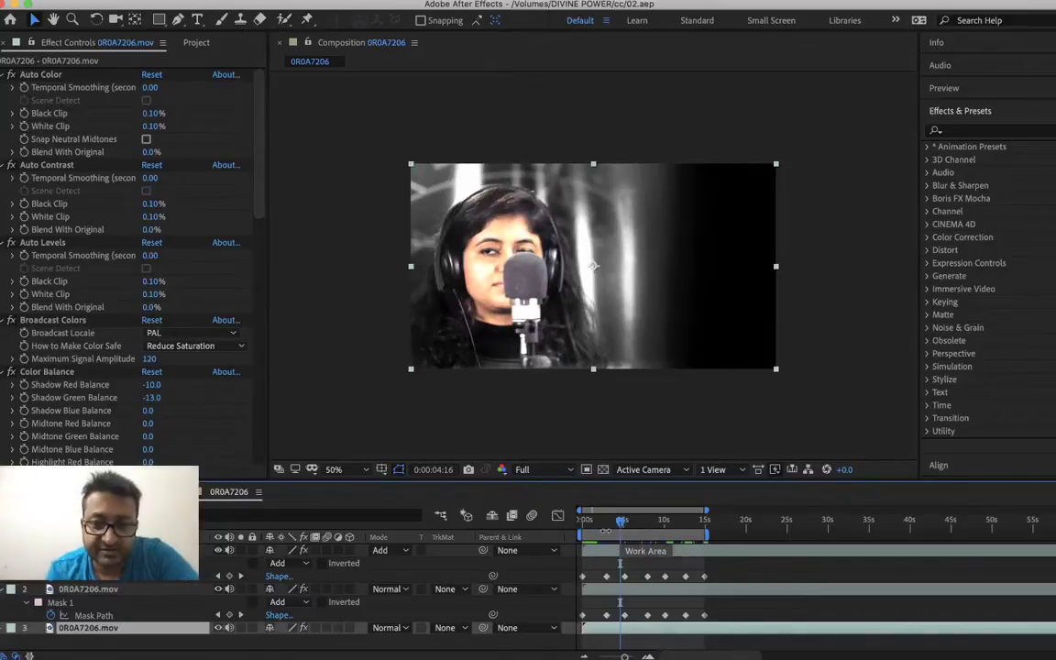
{"action": "left_click", "coordinate": [593, 529]}
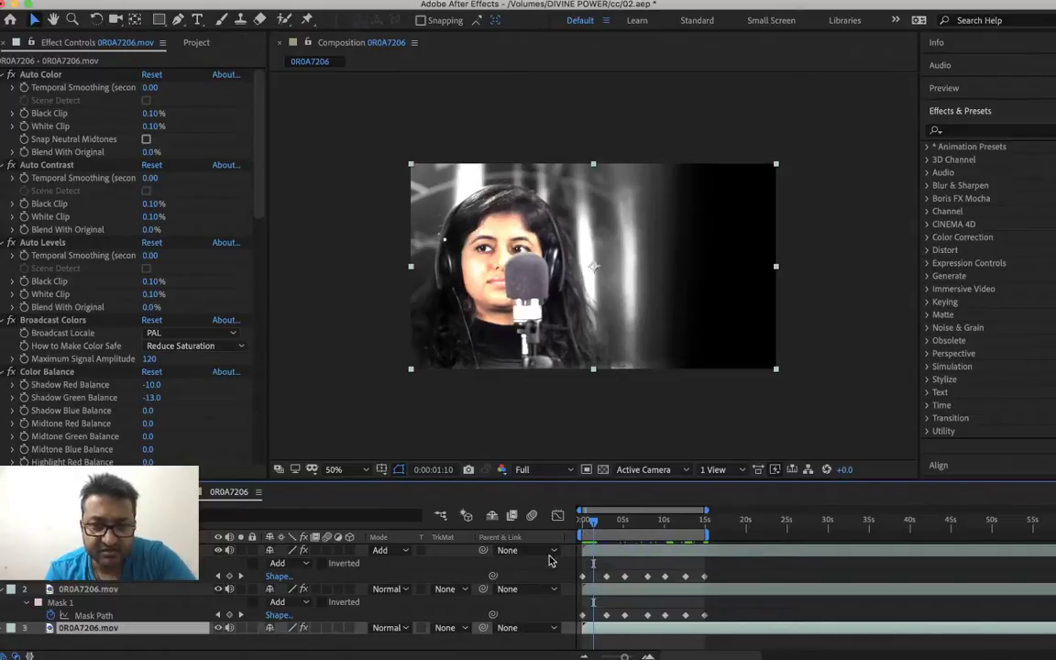
- Place a copy of the bottom 0R0A7206.mov layer at the top of the stack and disable its effects to show the original footage
{"action": "left_click", "coordinate": [158, 625]}
{"action": "key", "text": "super+z"}
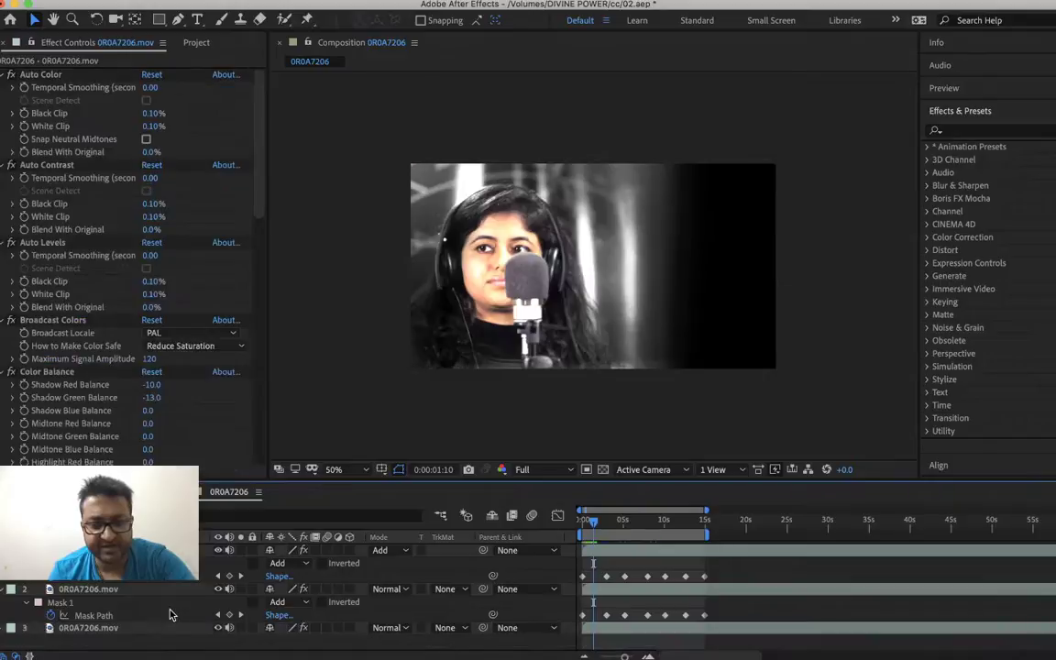
{"action": "right_click", "coordinate": [144, 588]}
{"action": "key", "text": "Escape"}
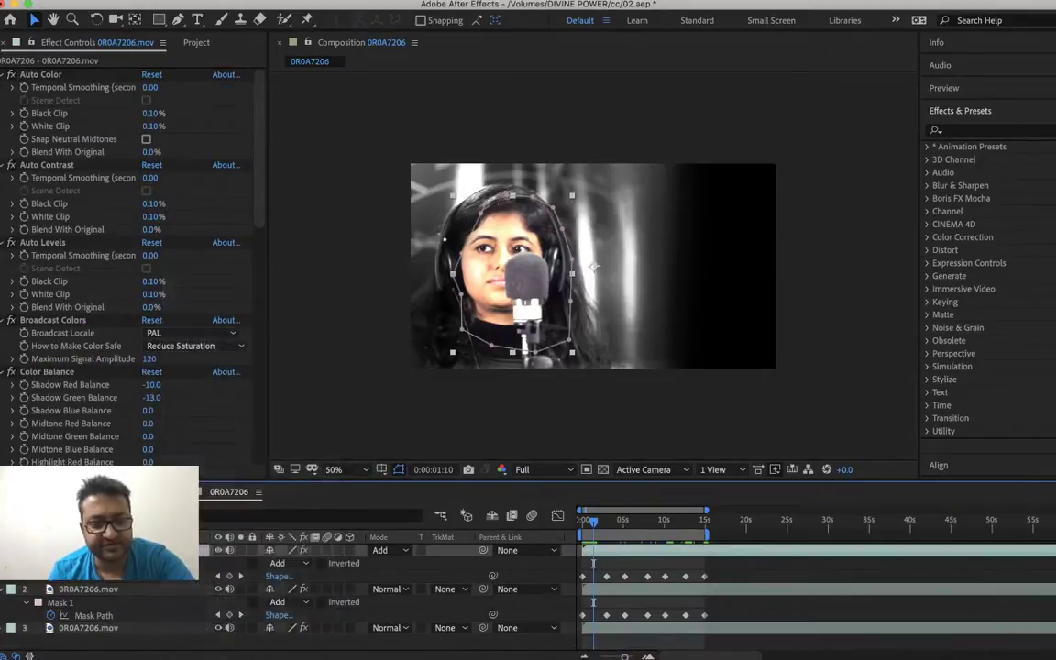
{"action": "key", "text": "super+shift+z"}
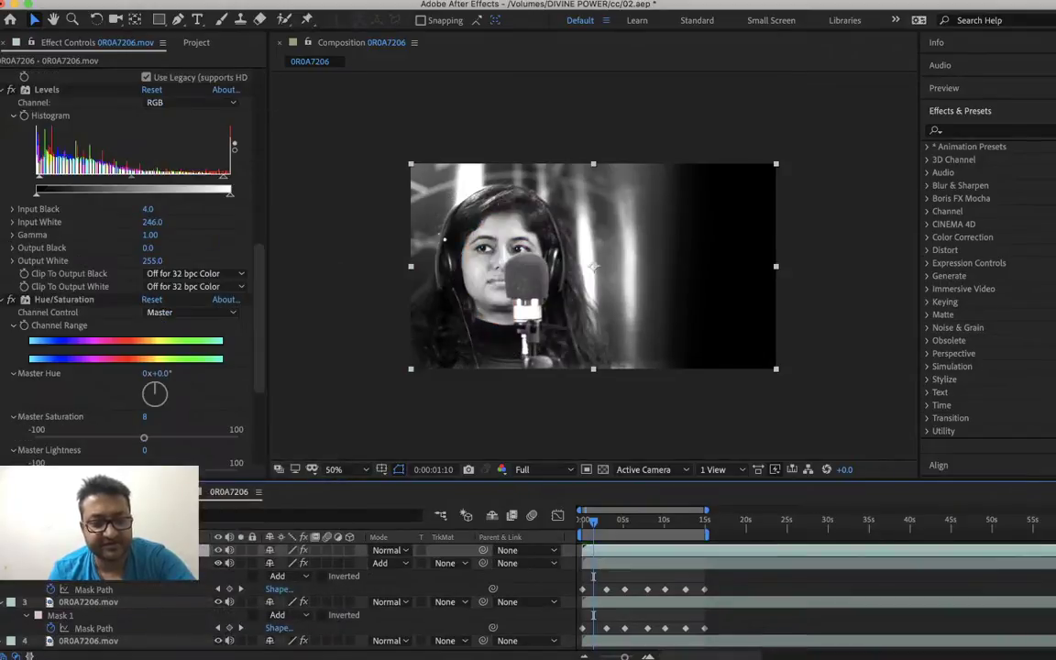
{"action": "left_click", "coordinate": [303, 551]}
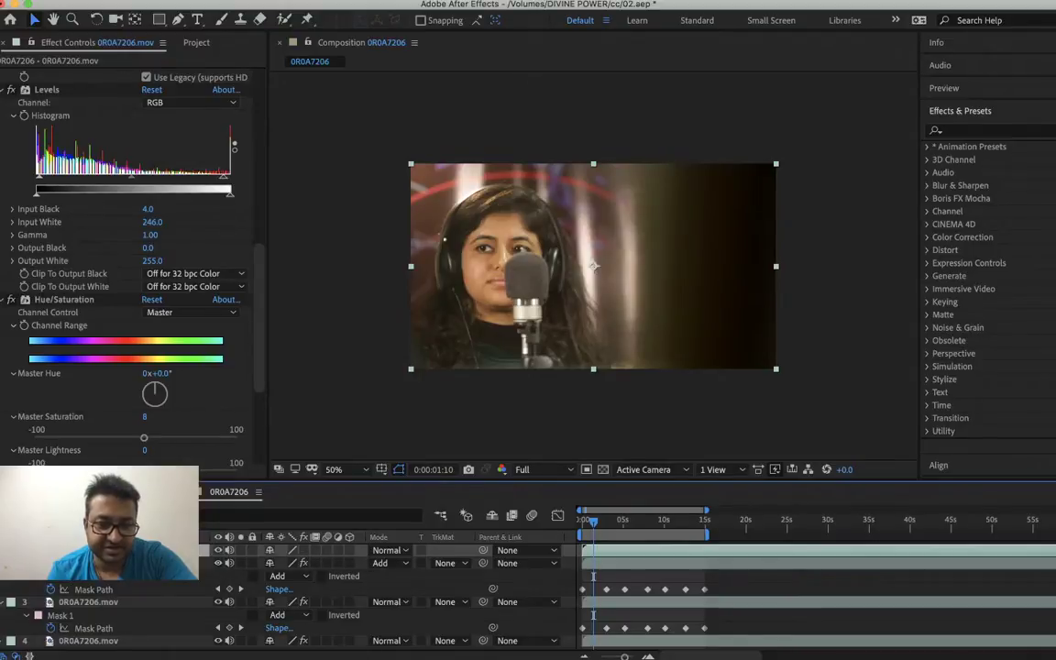
- Hide the original-footage copy and the two masked color layers so only the bottom 0R0A7206.mov layer shows
{"action": "left_click", "coordinate": [219, 550]}
{"action": "left_click", "coordinate": [220, 552]}
{"action": "left_click", "coordinate": [220, 551]}
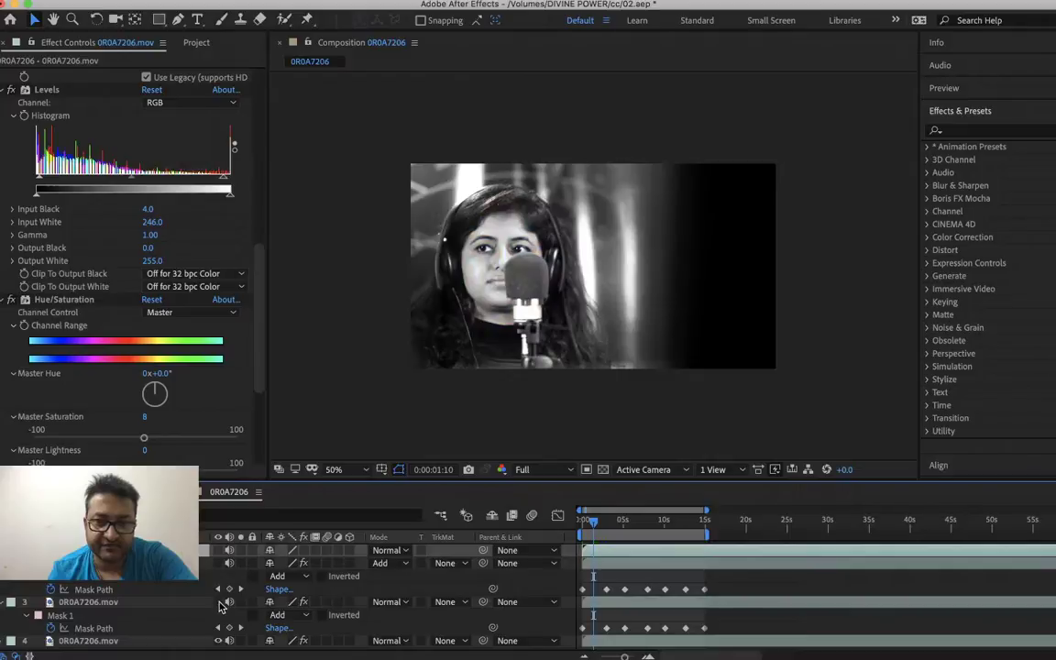
- Disable the Leave Color and Tint effects on the bottom 0R0A7206.mov layer to bring back its full color
{"action": "right_click", "coordinate": [150, 645]}
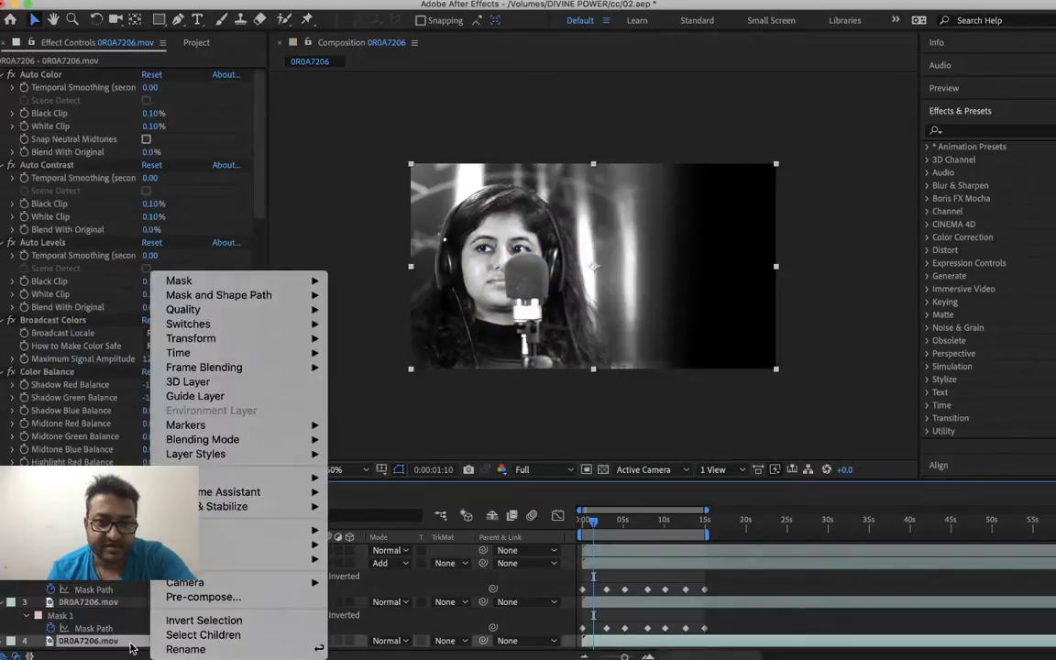
{"action": "key", "text": "Escape"}
{"action": "scroll", "coordinate": [10, 284], "scroll_direction": "down", "scroll_amount": 15}
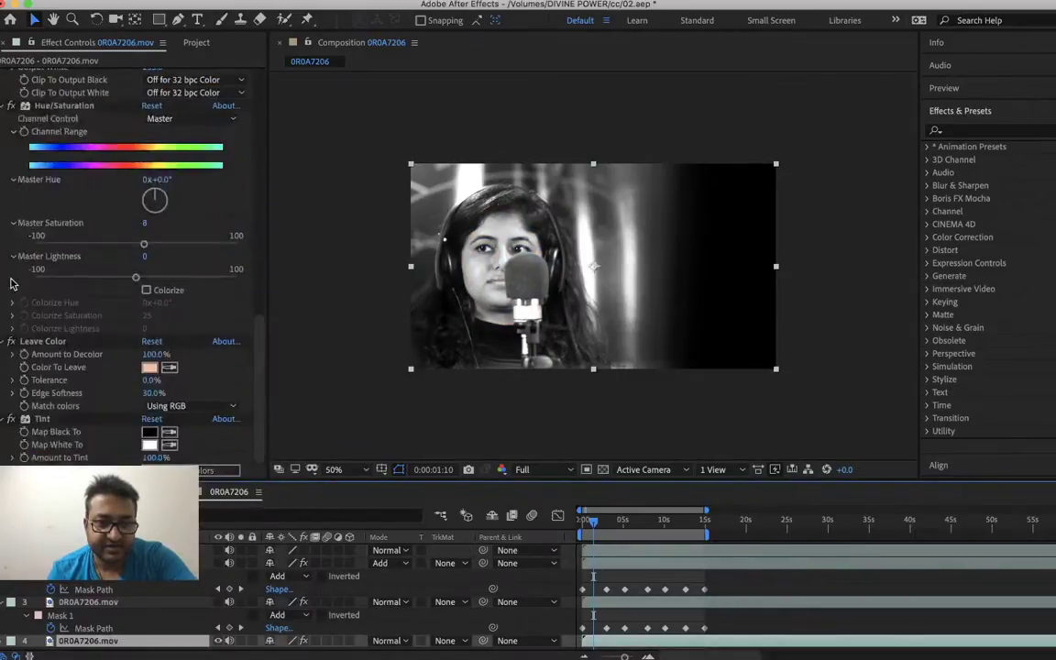
{"action": "left_click", "coordinate": [14, 424]}
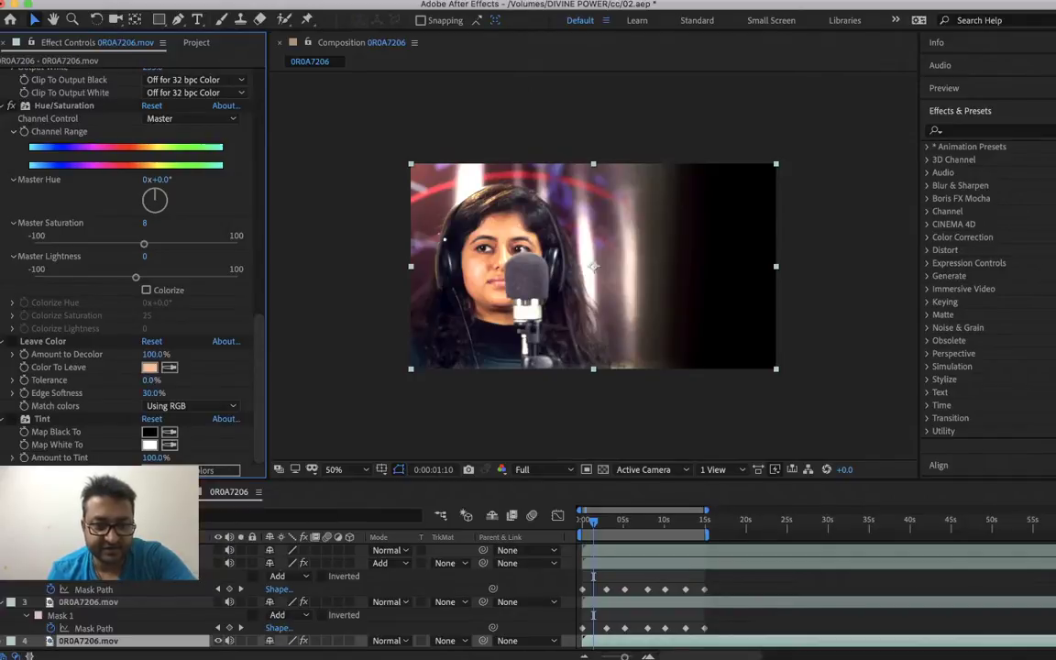
- Show and hide the top original-footage layer to compare it with the color-corrected layer, and save the project
{"action": "left_click", "coordinate": [219, 553]}
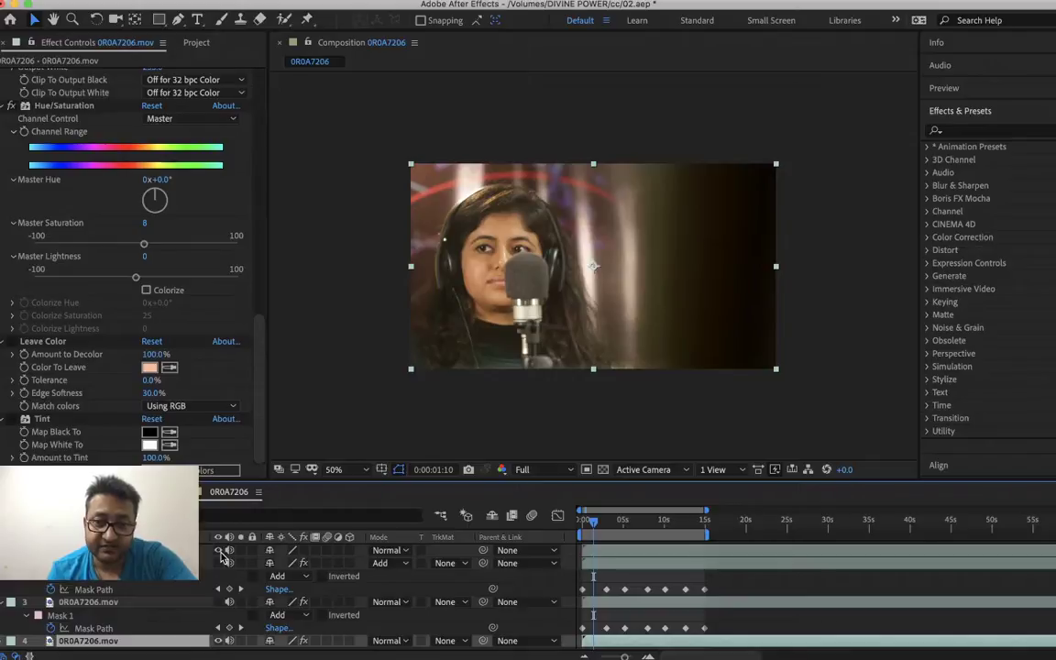
{"action": "left_click", "coordinate": [221, 556]}
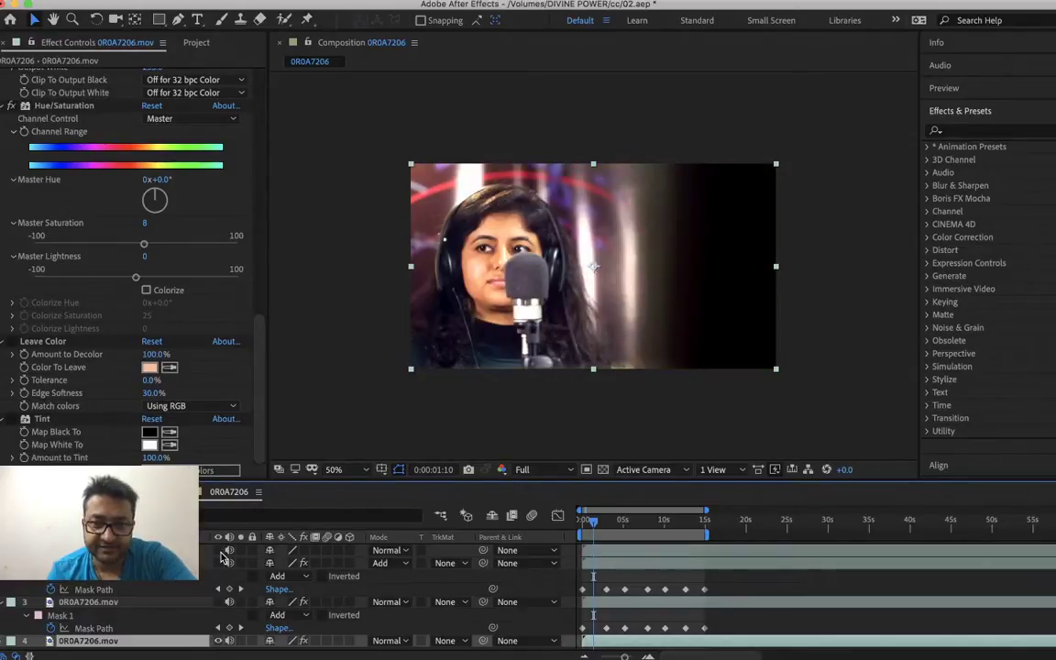
{"action": "key", "text": "super+s"}
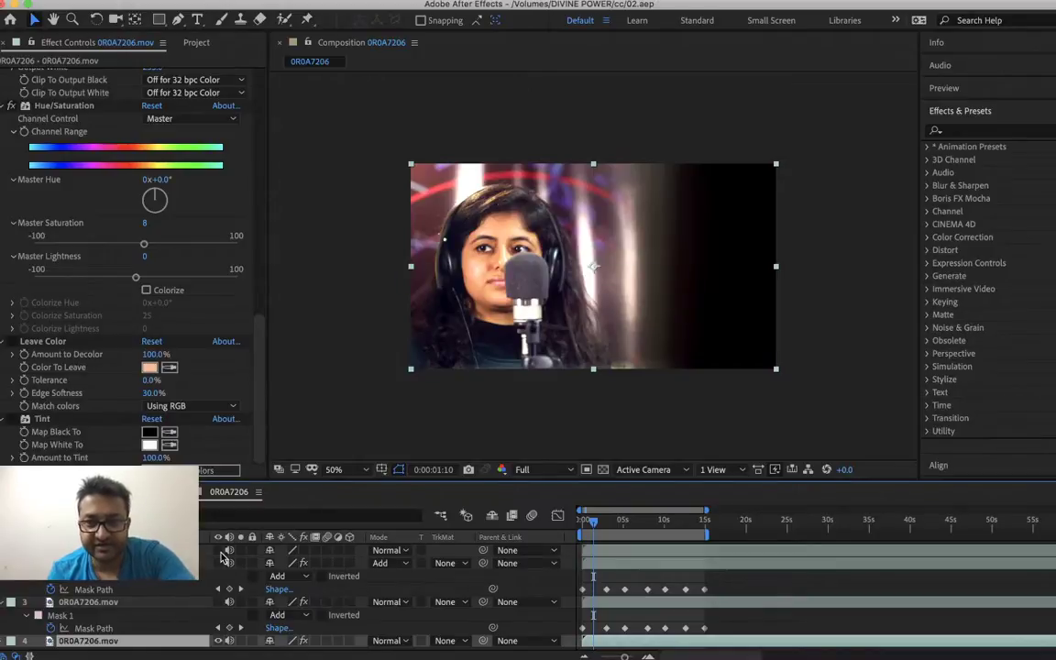
{"action": "left_click", "coordinate": [221, 556]}
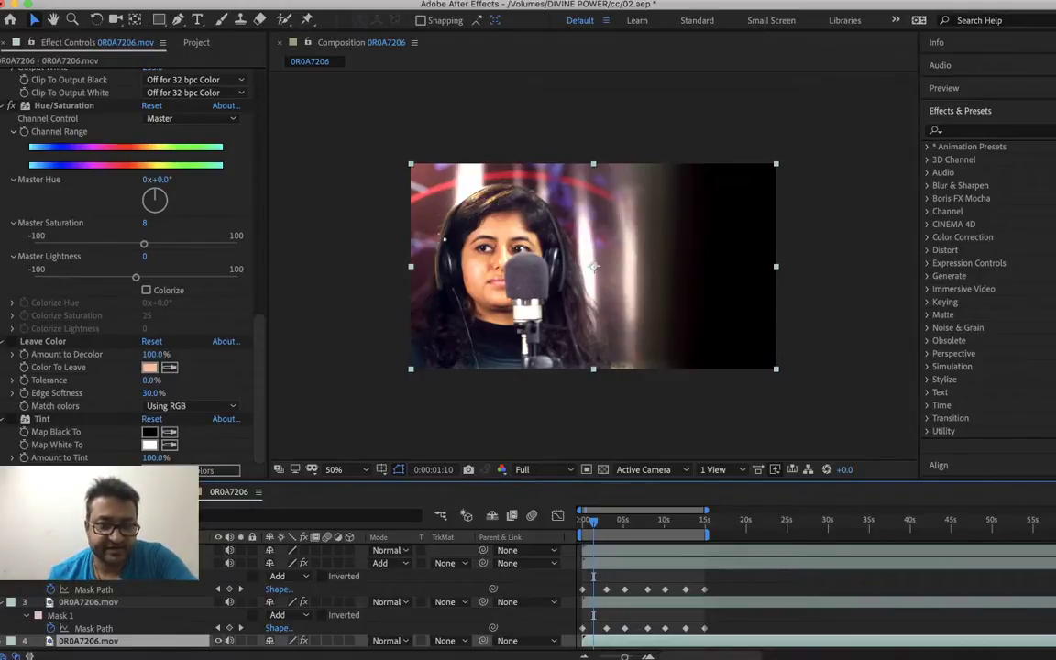
- Set the Color Balance effect's Highlight Green Balance to -10 on the bottom layer and save the project
{"action": "left_click", "coordinate": [166, 358]}
{"action": "scroll", "coordinate": [166, 358], "scroll_direction": "up", "scroll_amount": 10}
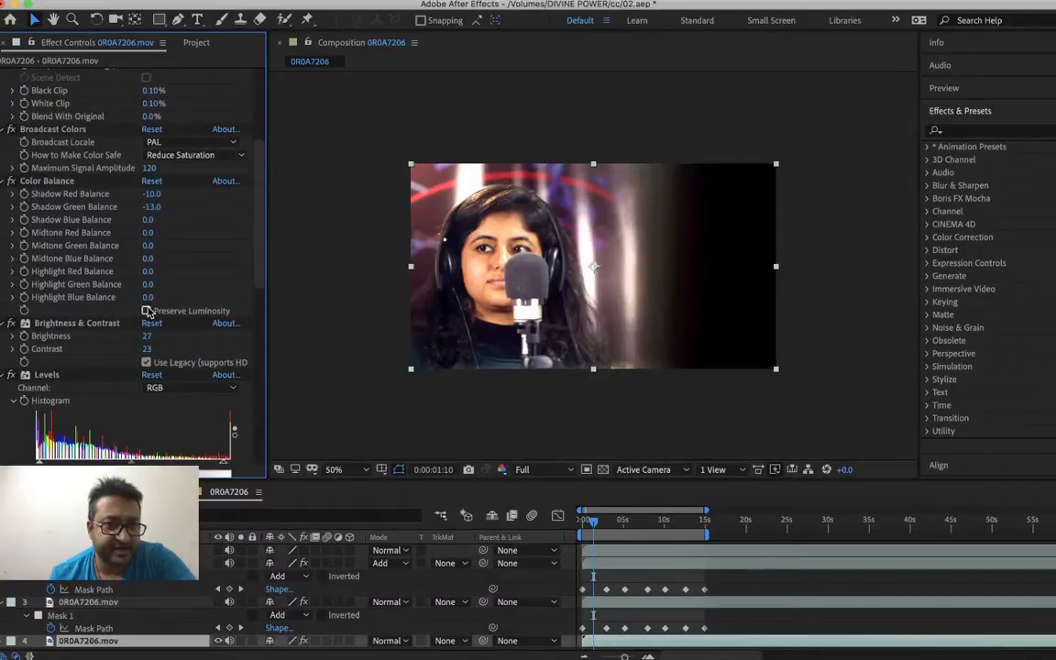
{"action": "right_click", "coordinate": [148, 286]}
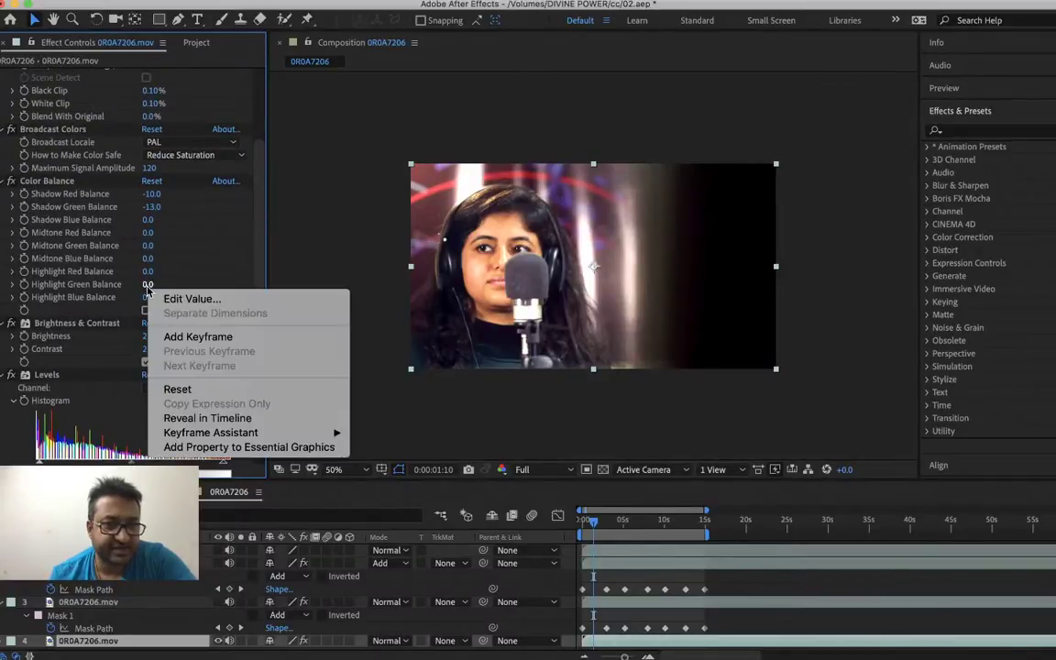
{"action": "left_click", "coordinate": [174, 298]}
{"action": "type", "text": "-10"}
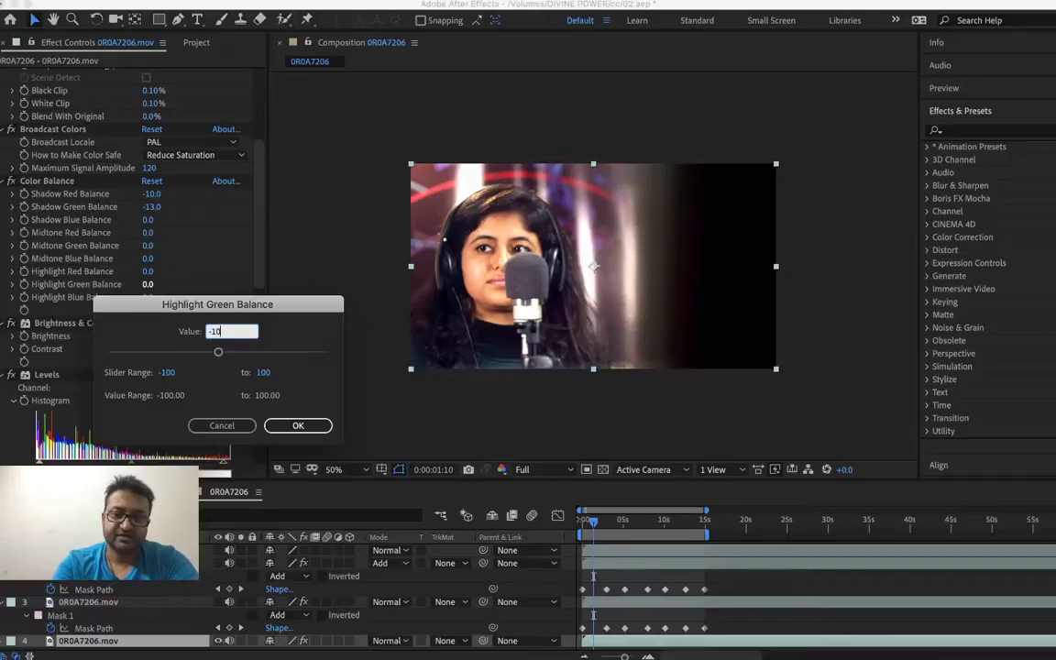
{"action": "key", "text": "Return"}
{"action": "key", "text": "super+s"}
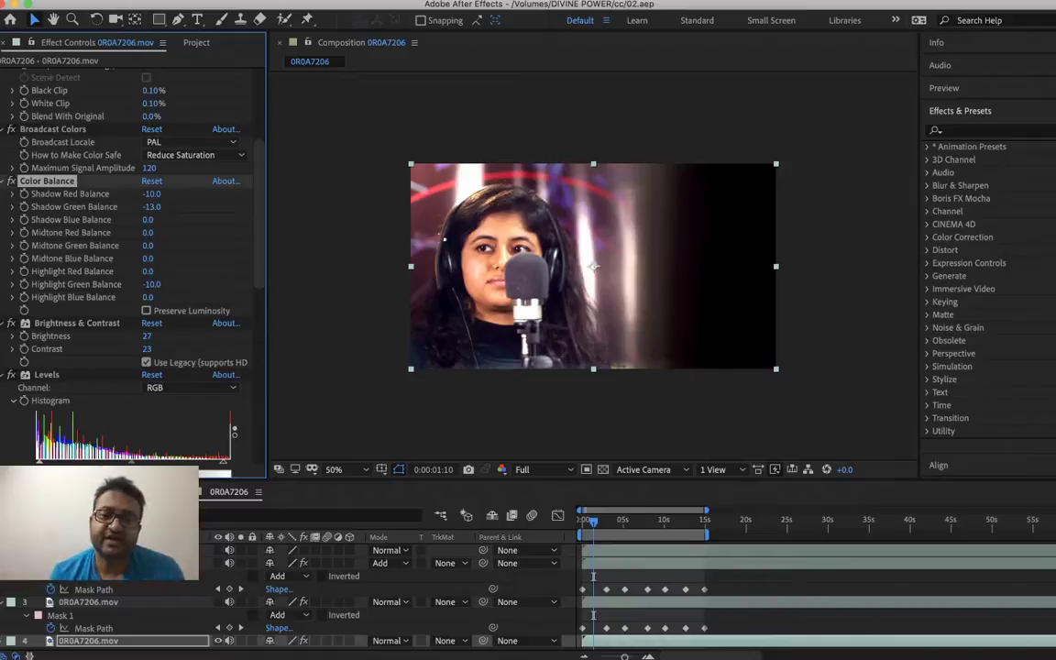
{"action": "left_click", "coordinate": [307, 0]}
{"action": "mouse_move", "coordinate": [354, 150]}
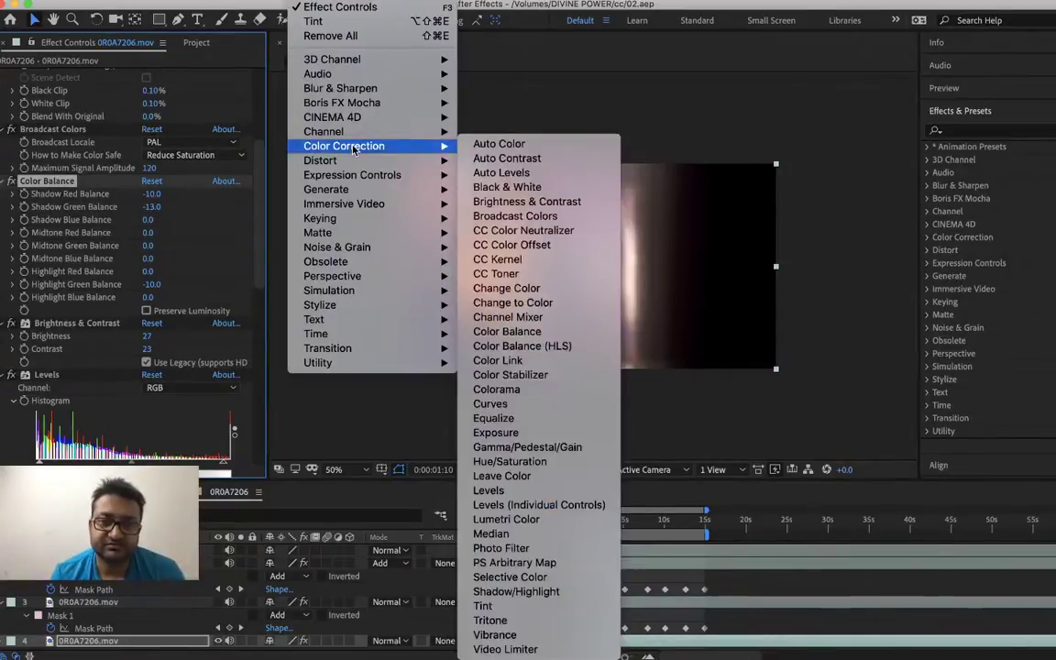
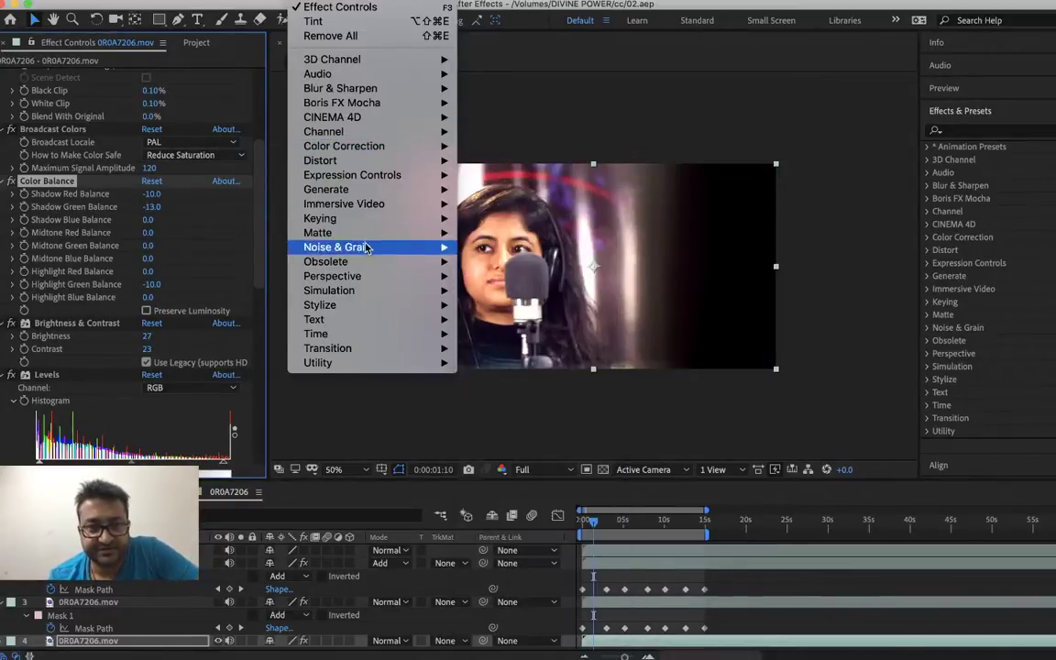
{"action": "mouse_move", "coordinate": [374, 228]}
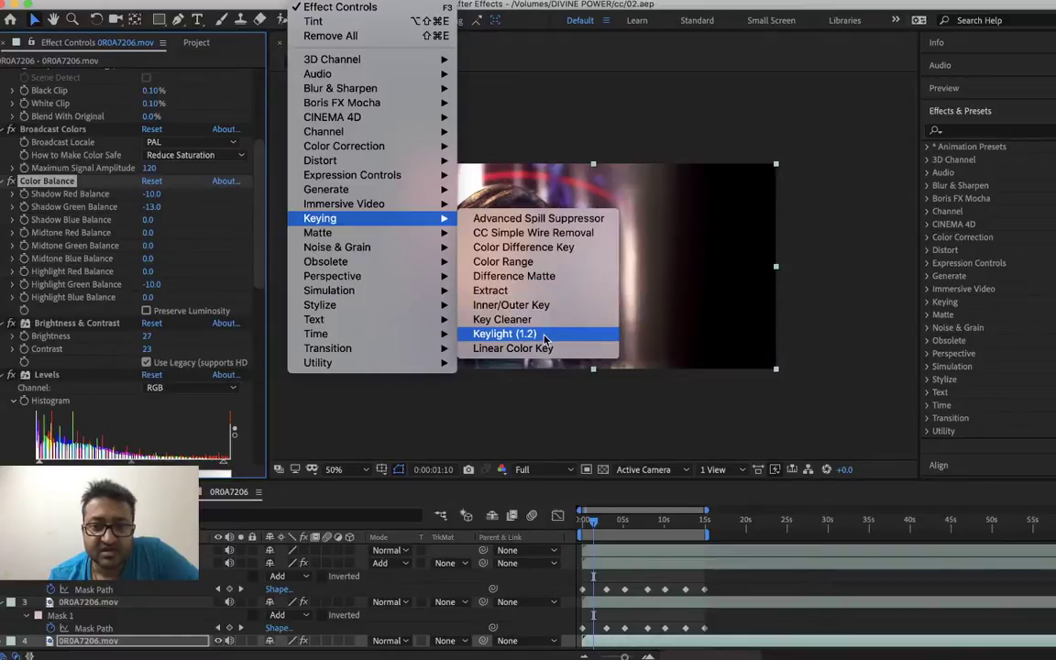
{"action": "left_click", "coordinate": [749, 526]}
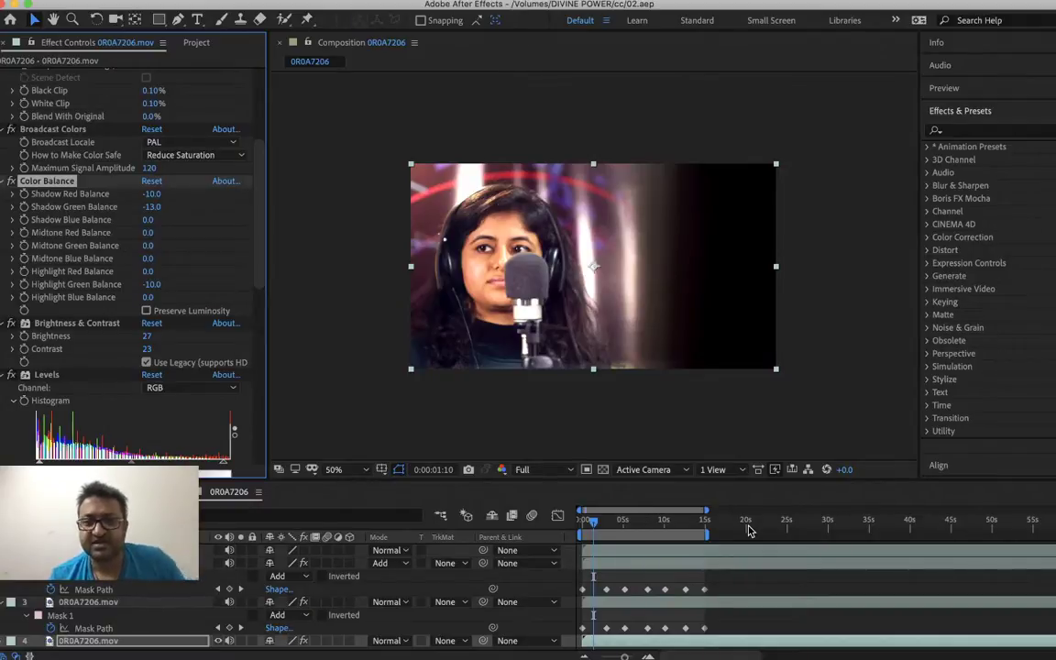
- Scrub through the first 55 seconds of the composition to examine how the color correction looks across different shots
{"action": "left_click", "coordinate": [747, 524]}
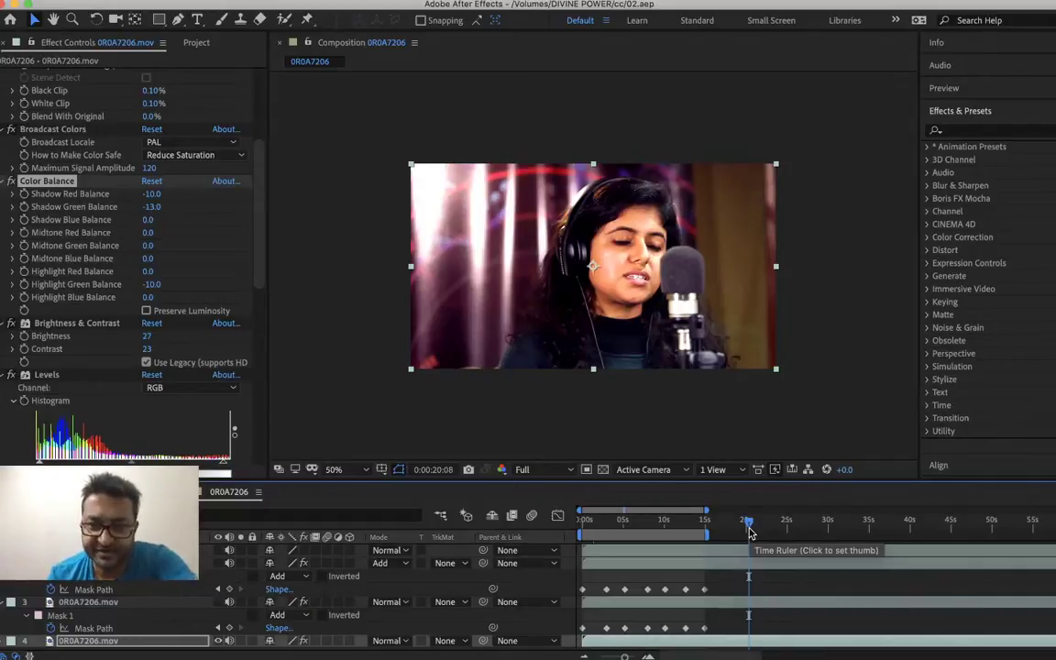
{"action": "left_click", "coordinate": [691, 527]}
{"action": "left_click_drag", "start_coordinate": [691, 530], "coordinate": [654, 572]}
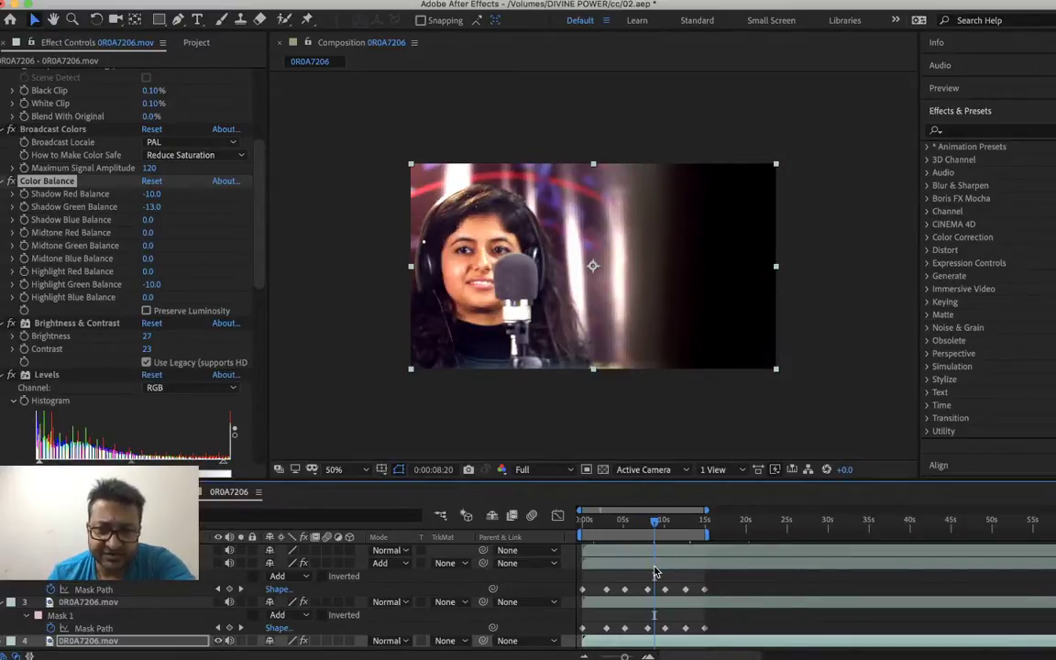
{"action": "left_click_drag", "start_coordinate": [670, 528], "coordinate": [675, 528]}
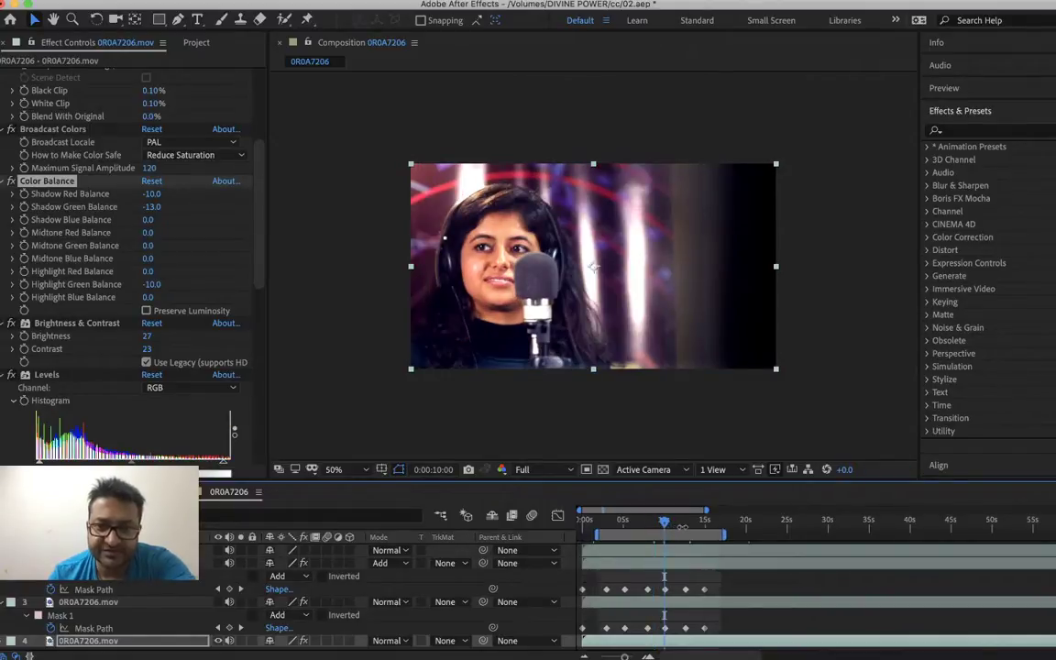
{"action": "left_click_drag", "start_coordinate": [666, 524], "coordinate": [859, 644]}
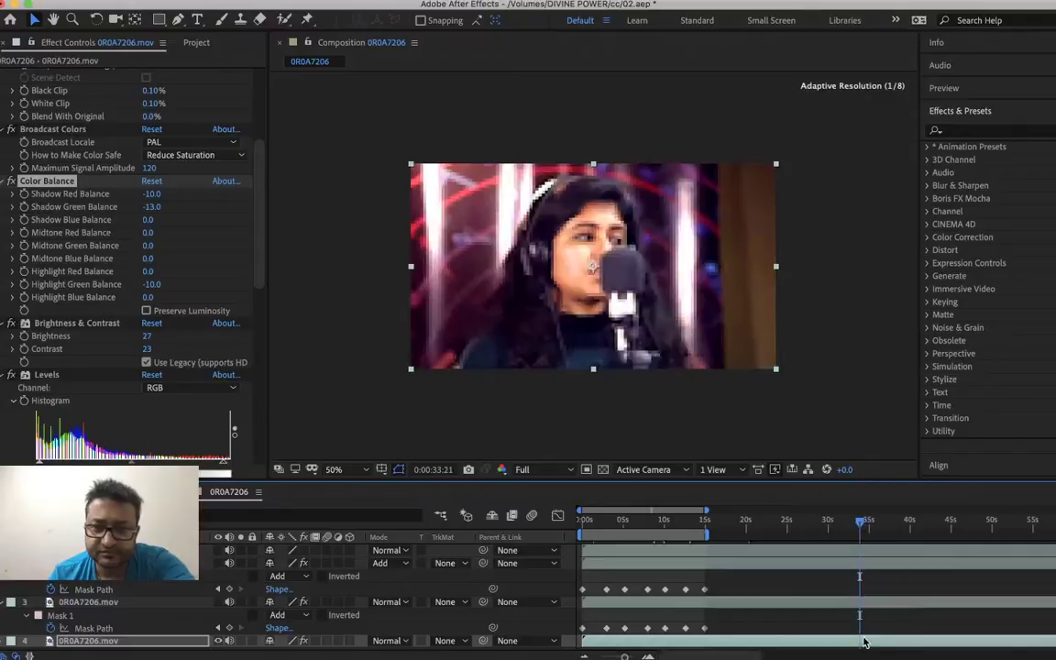
{"action": "left_click", "coordinate": [788, 522]}
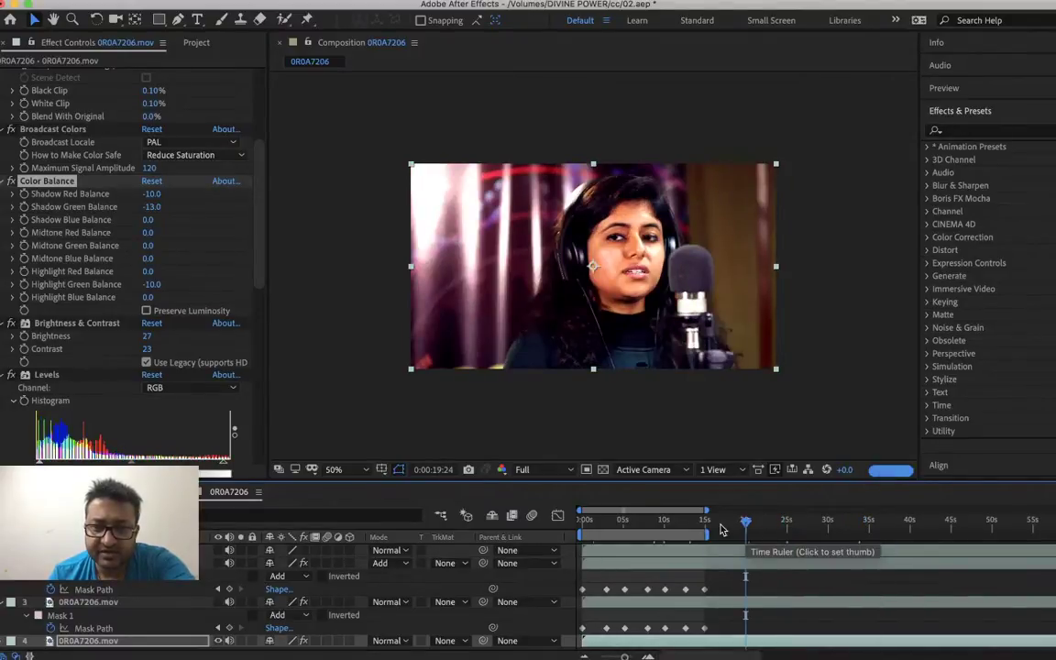
{"action": "left_click", "coordinate": [718, 529]}
{"action": "left_click", "coordinate": [778, 522]}
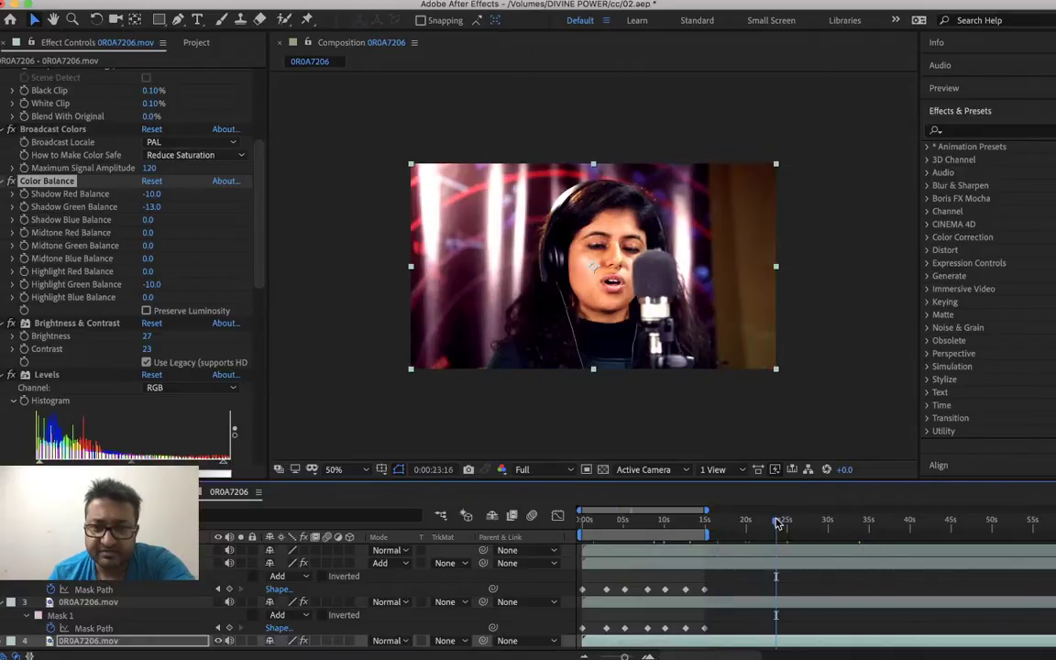
{"action": "left_click", "coordinate": [827, 522]}
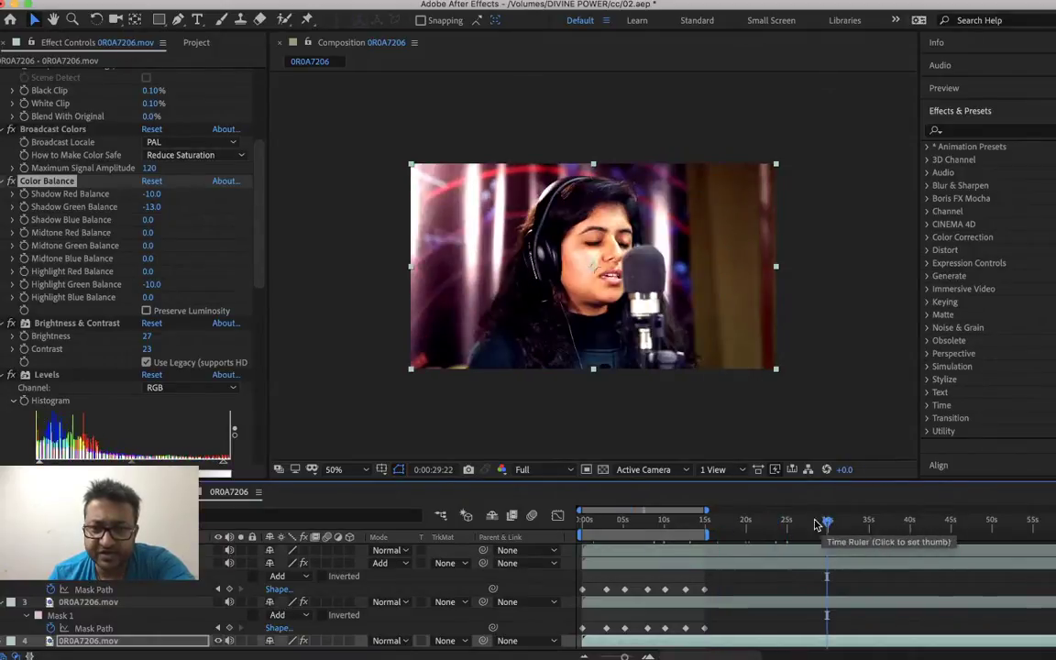
{"action": "left_click", "coordinate": [779, 522]}
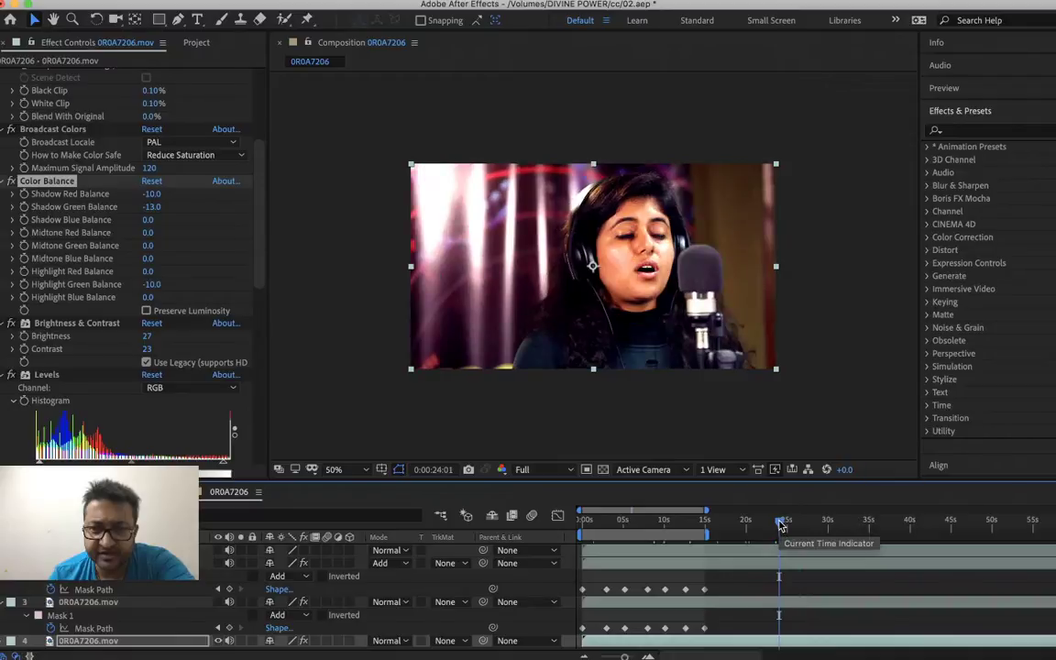
{"action": "left_click", "coordinate": [758, 523]}
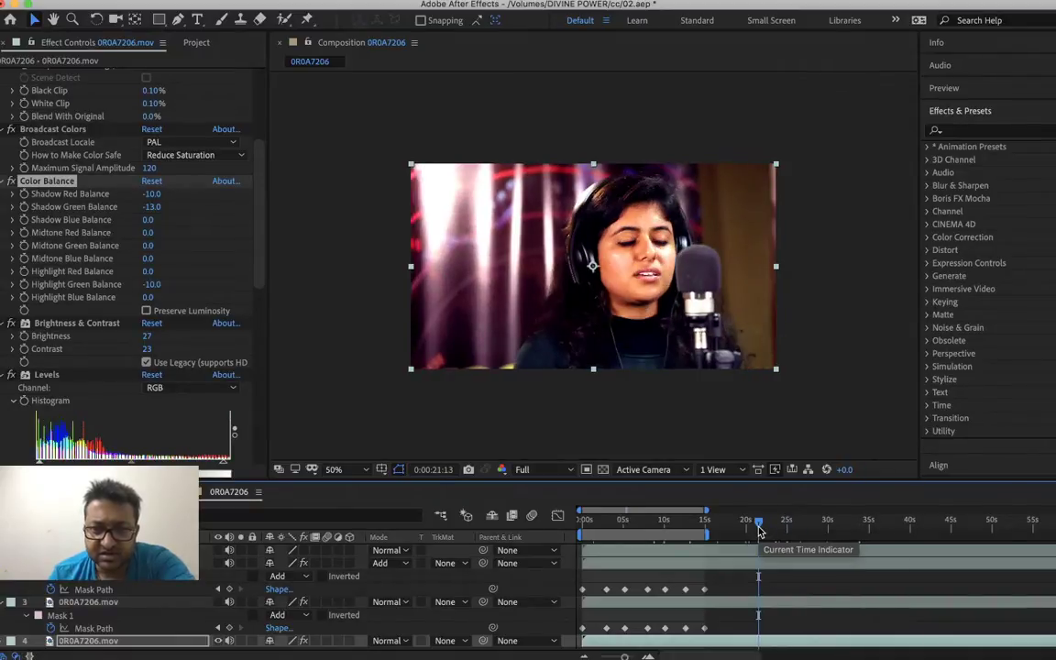
{"action": "key", "text": "space"}
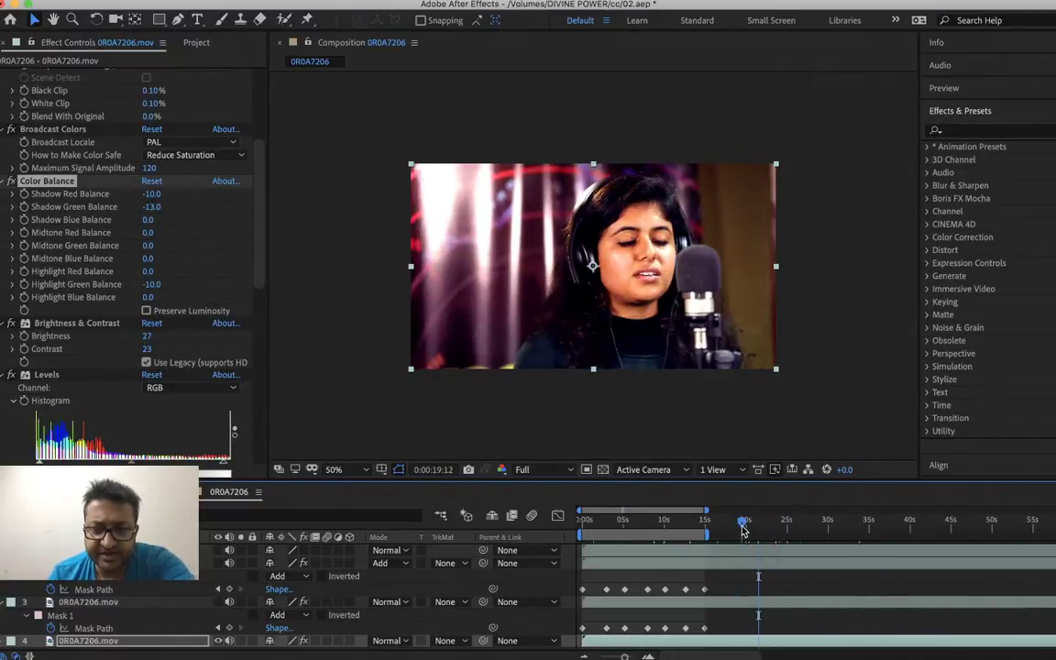
{"action": "left_click", "coordinate": [782, 524]}
{"action": "left_click", "coordinate": [806, 525]}
{"action": "left_click", "coordinate": [840, 524]}
{"action": "left_click", "coordinate": [872, 524]}
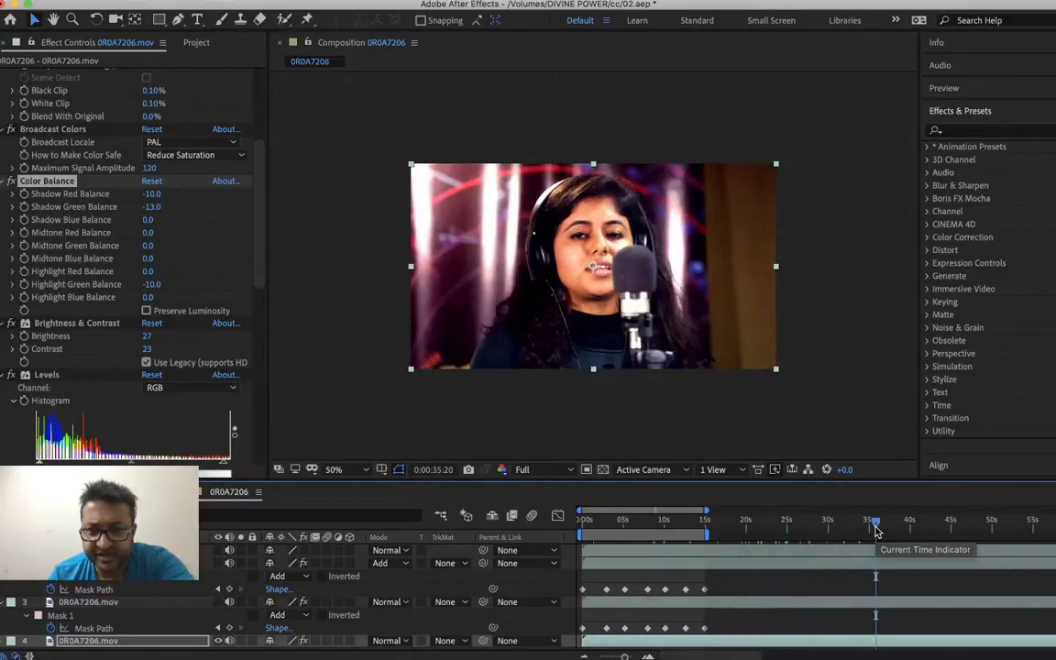
{"action": "left_click", "coordinate": [914, 523]}
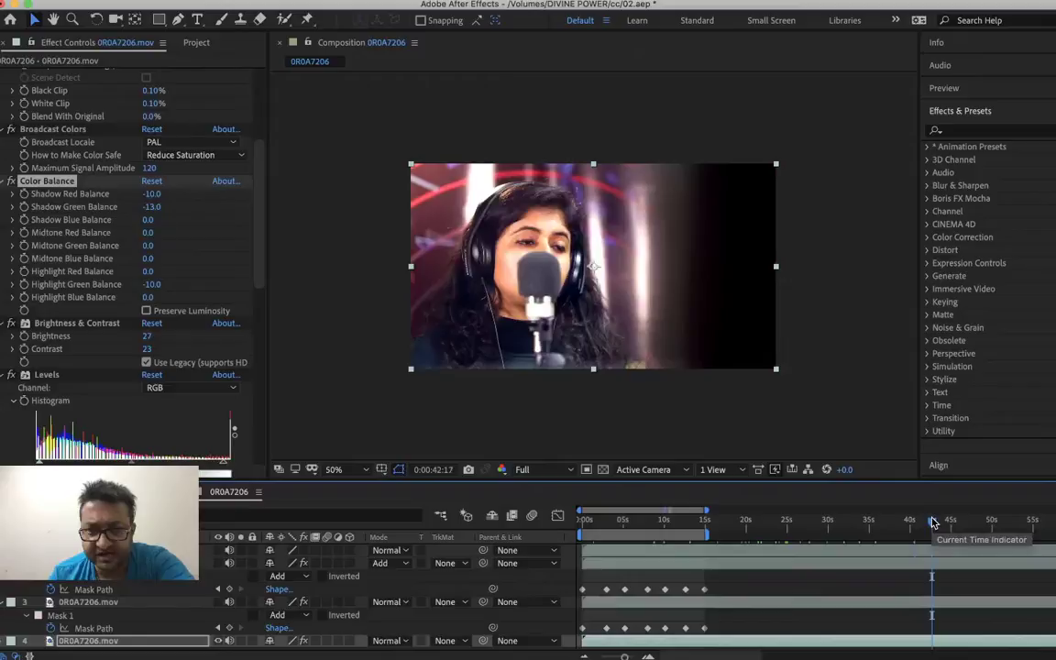
{"action": "left_click", "coordinate": [934, 523]}
{"action": "left_click", "coordinate": [950, 523]}
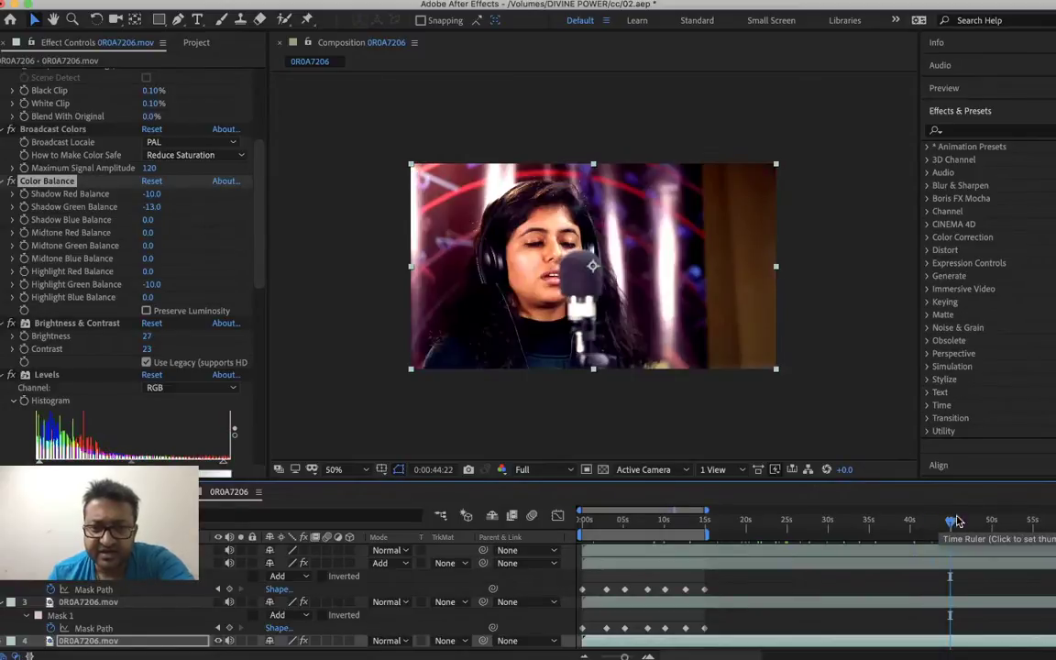
{"action": "left_click", "coordinate": [968, 523]}
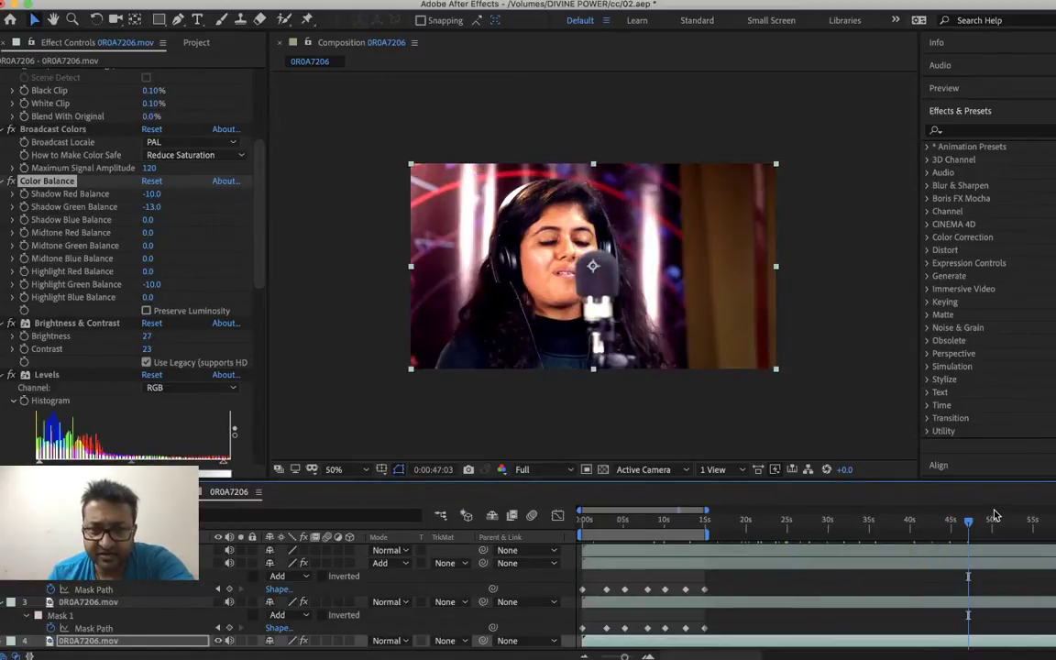
{"action": "left_click", "coordinate": [1021, 524]}
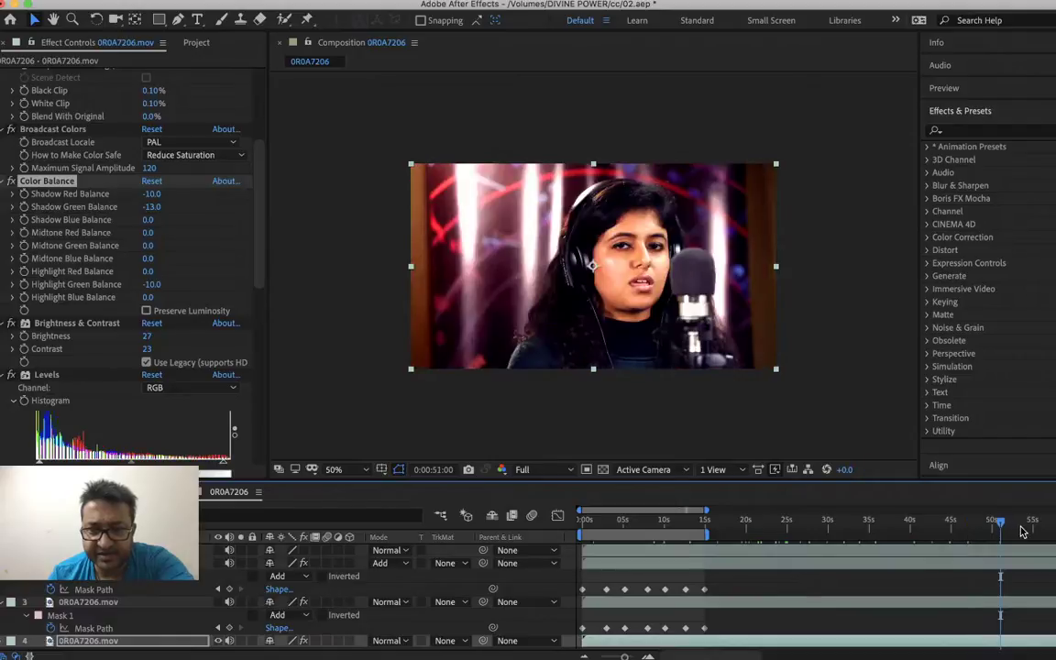
{"action": "left_click", "coordinate": [1037, 524]}
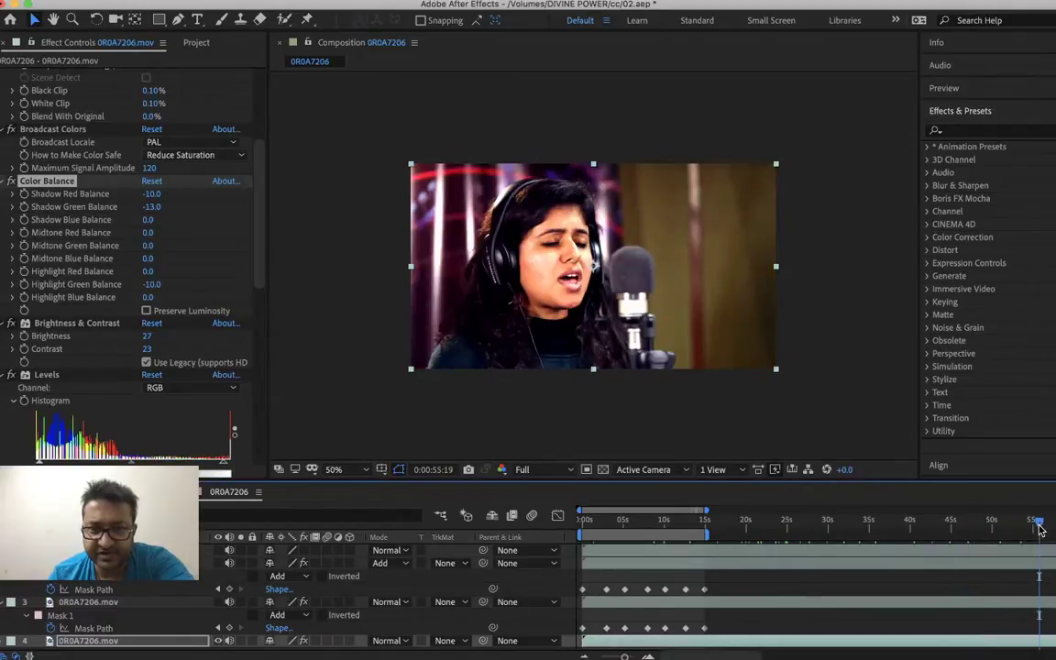
{"action": "left_click", "coordinate": [912, 523]}
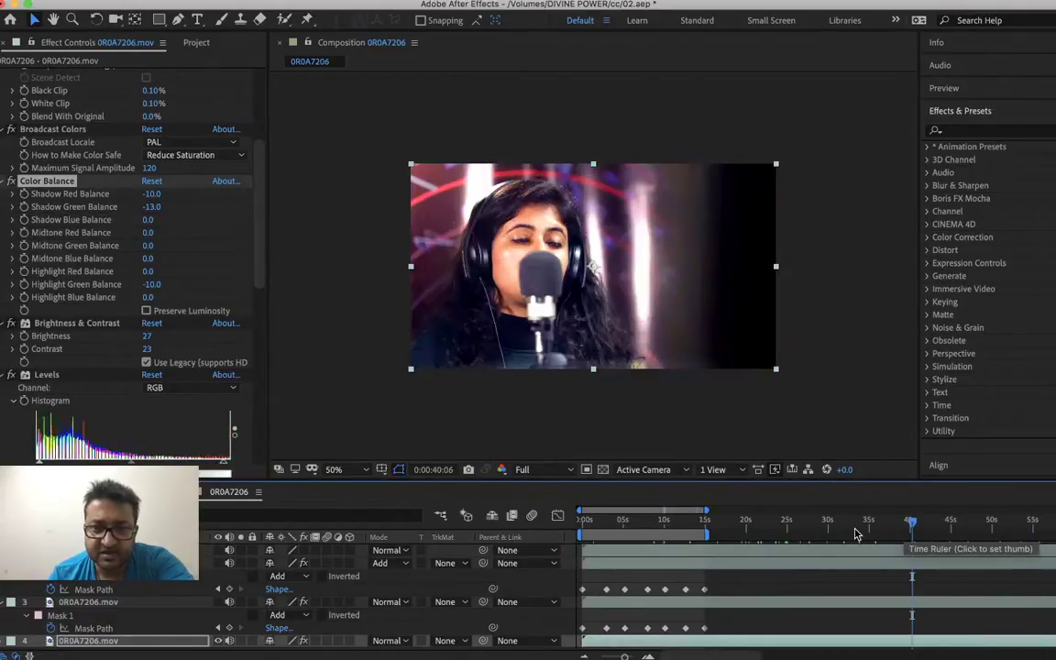
{"action": "left_click", "coordinate": [854, 523]}
{"action": "left_click", "coordinate": [825, 523]}
{"action": "left_click", "coordinate": [753, 524]}
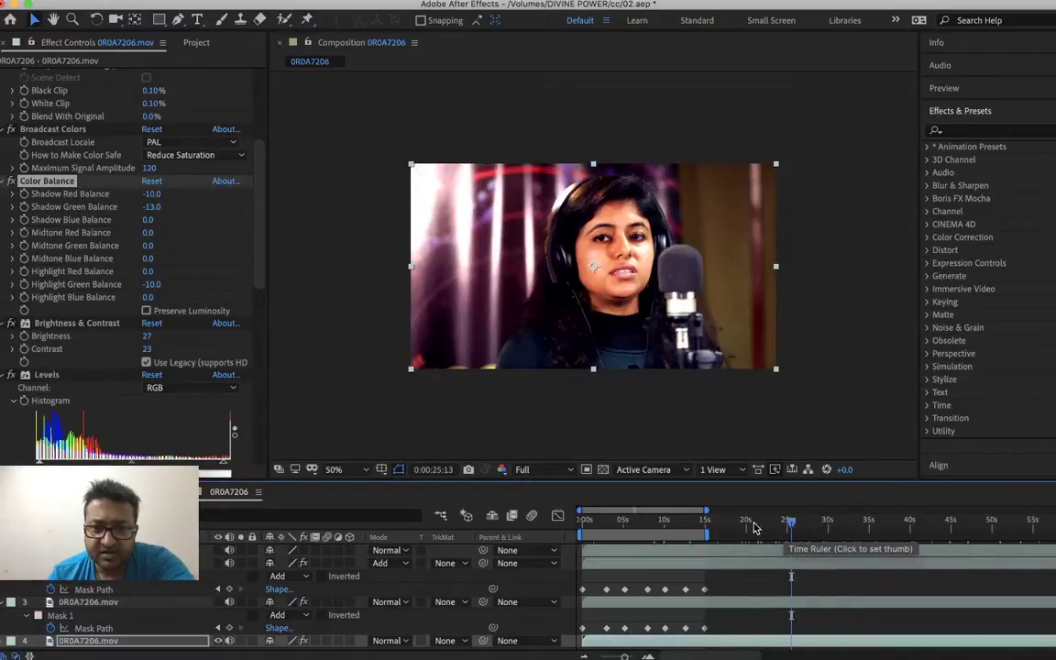
{"action": "left_click", "coordinate": [718, 524]}
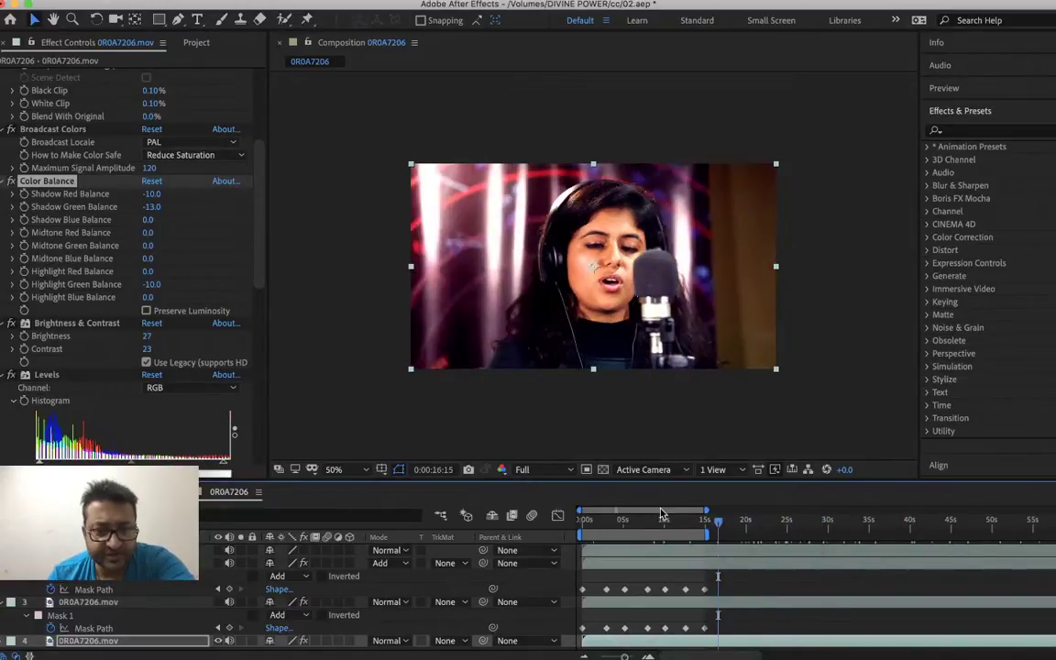
- Review the graded footage at several frames within the first eight seconds, stopping the playhead at 0:00:05:07
{"action": "left_click", "coordinate": [645, 521]}
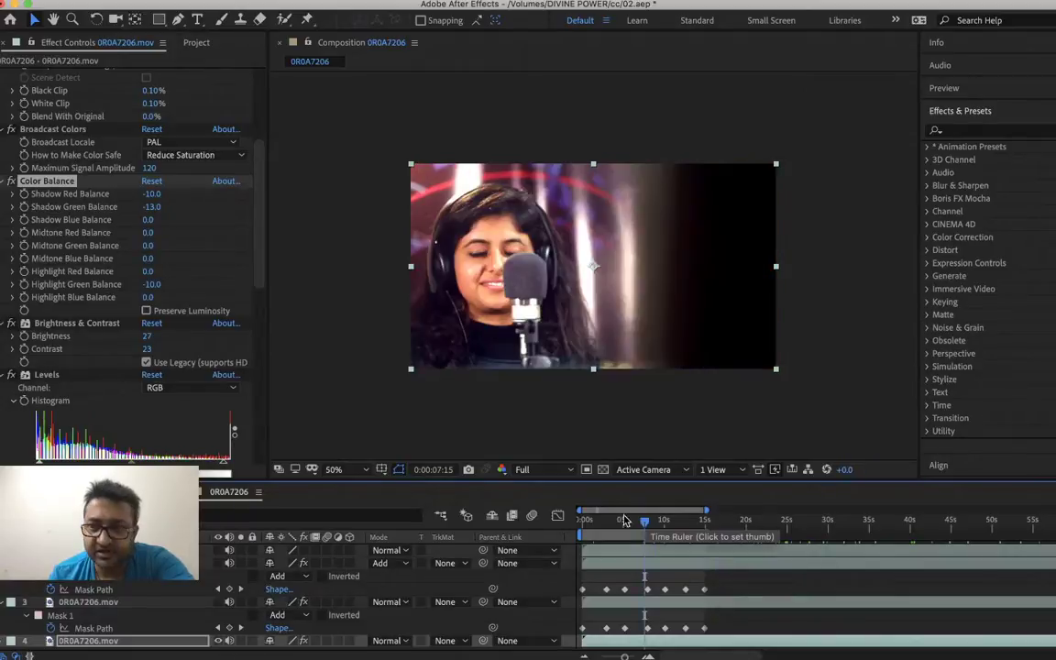
{"action": "left_click", "coordinate": [596, 520]}
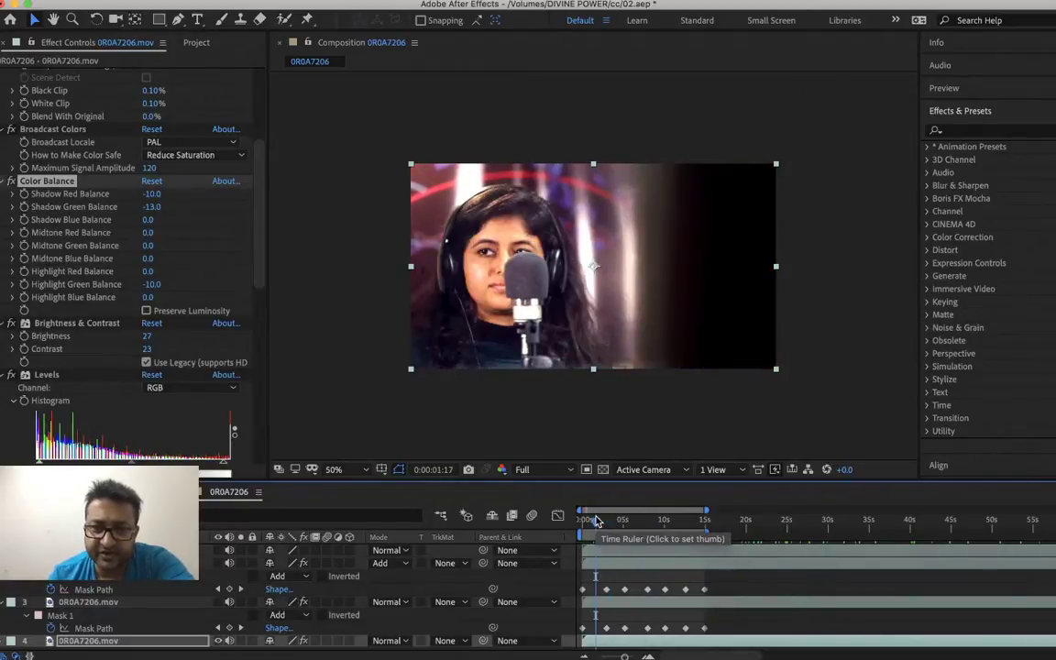
{"action": "left_click_drag", "start_coordinate": [595, 521], "coordinate": [626, 518]}
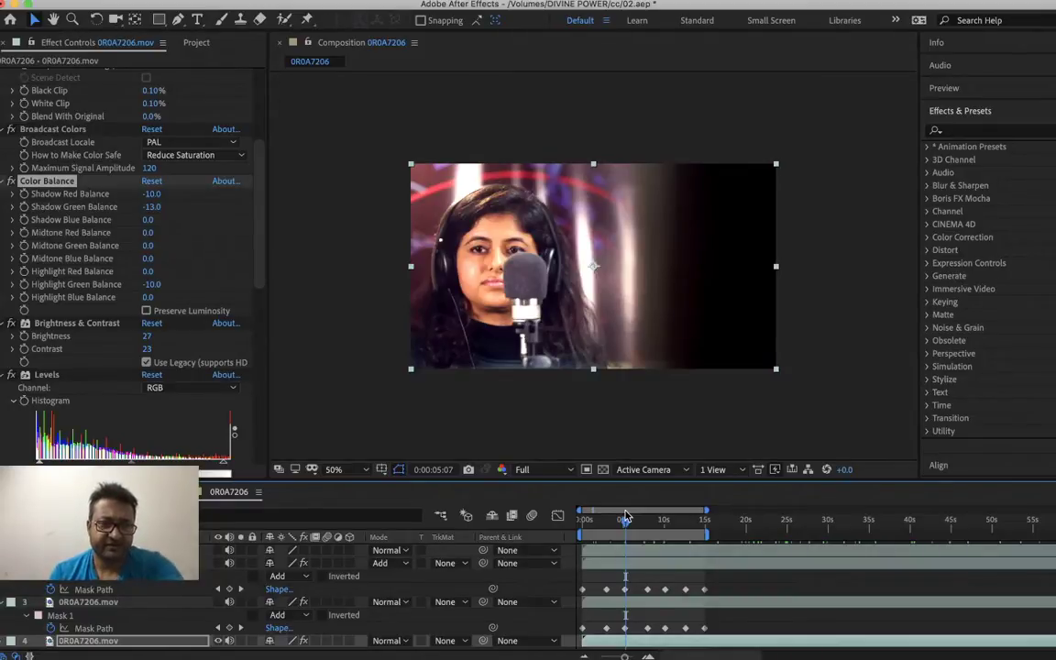
- Collapse the settings of the bottom layer's effects from Auto Color through Hue/Saturation so only their names remain listed
{"action": "scroll", "coordinate": [179, 309], "scroll_direction": "up", "scroll_amount": 5}
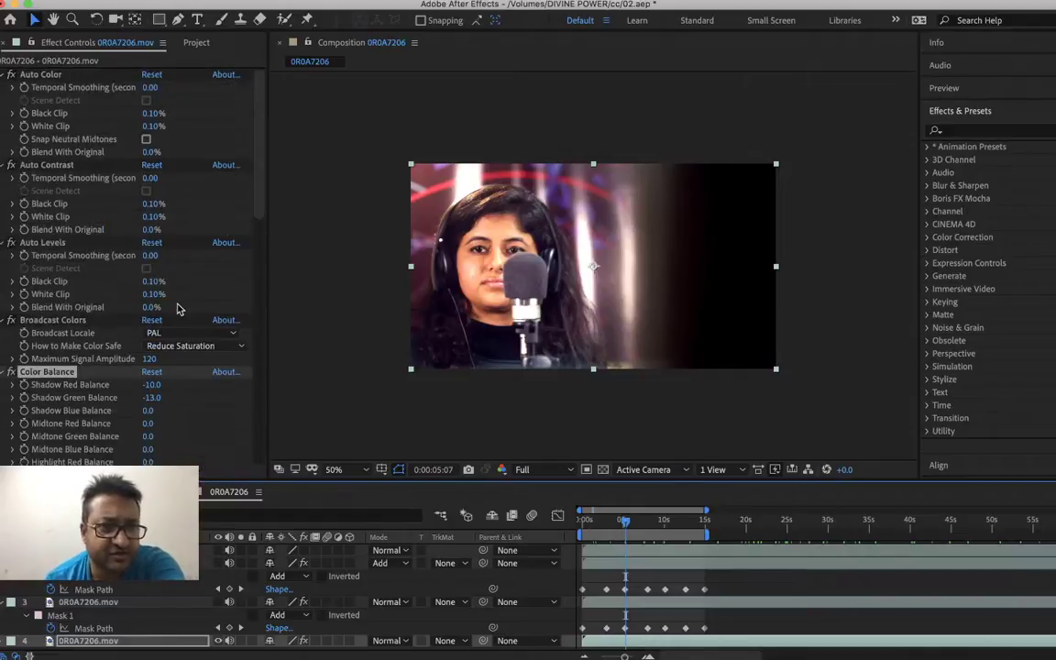
{"action": "left_click", "coordinate": [5, 76]}
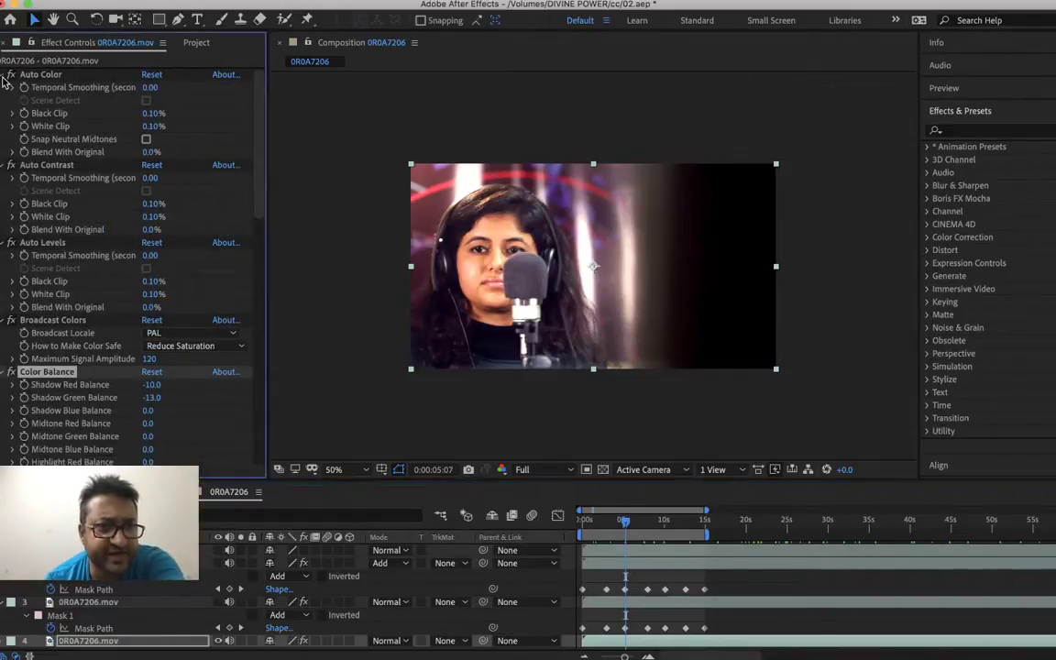
{"action": "left_click", "coordinate": [6, 88]}
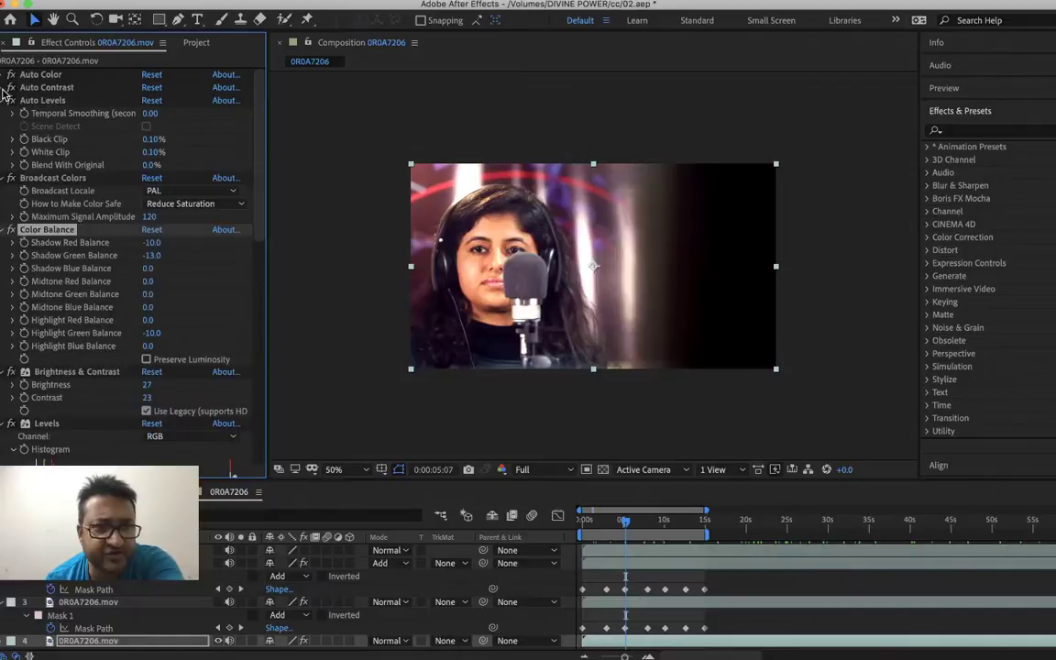
{"action": "left_click", "coordinate": [6, 101]}
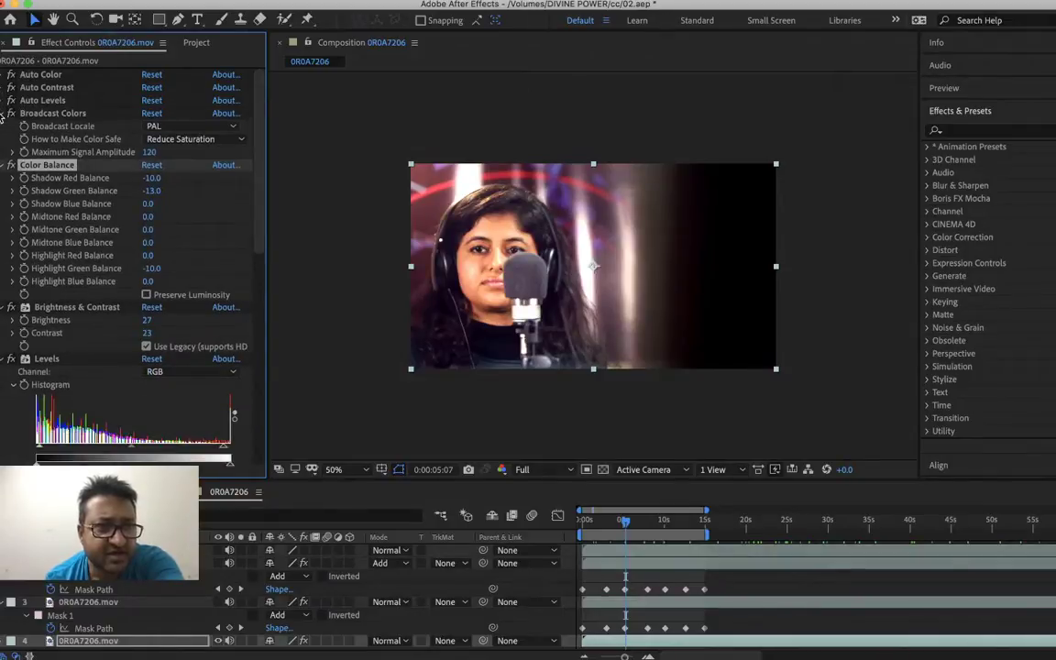
{"action": "left_click", "coordinate": [6, 114]}
{"action": "left_click", "coordinate": [6, 126]}
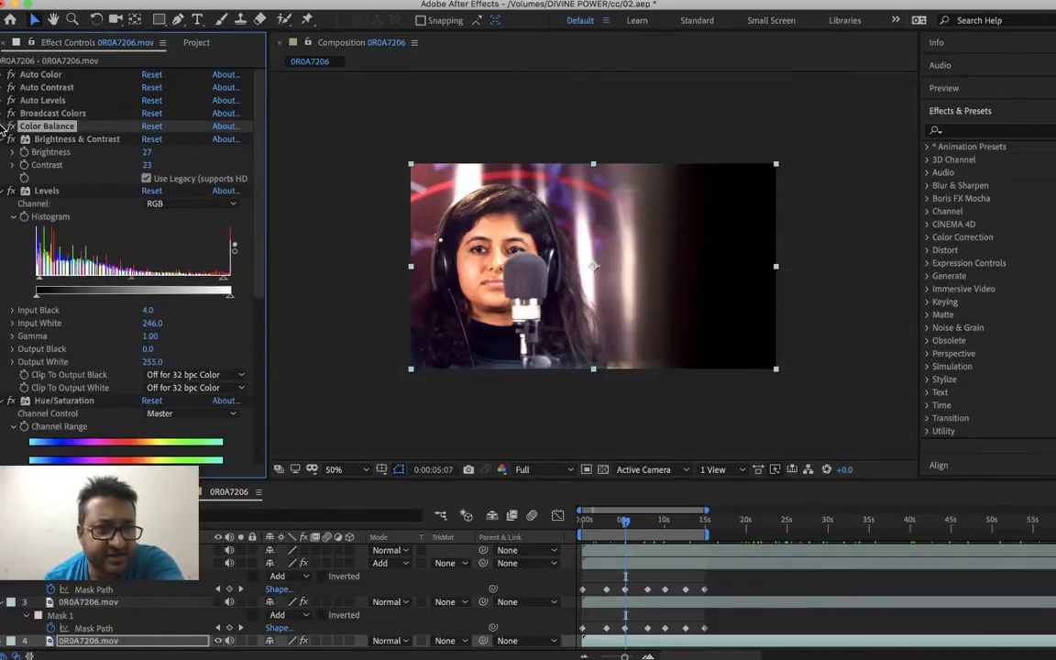
{"action": "left_click", "coordinate": [6, 139]}
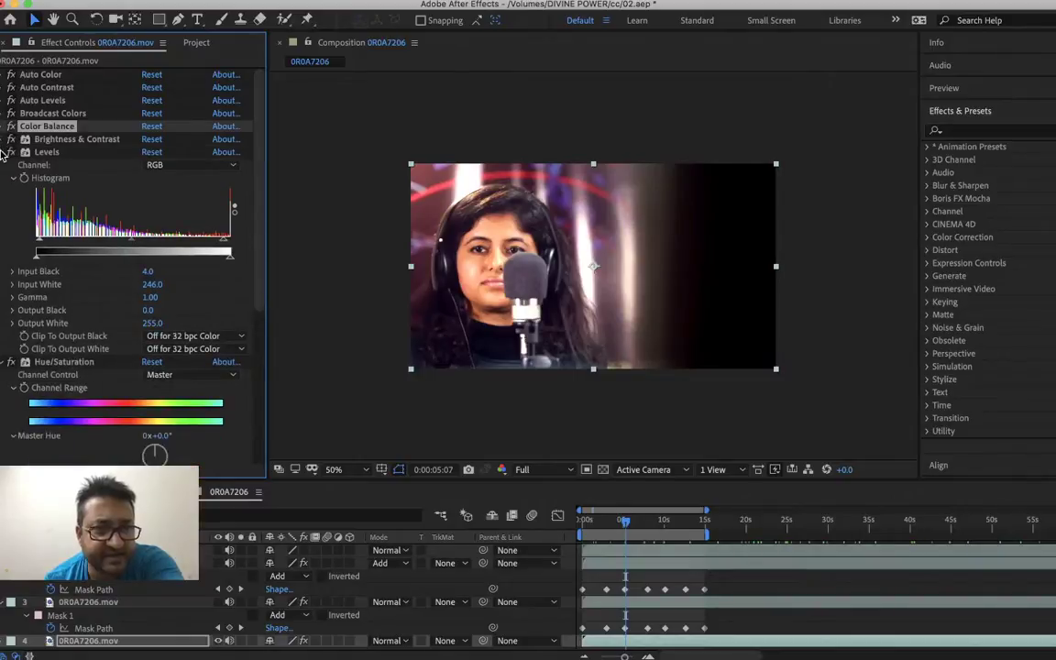
{"action": "left_click", "coordinate": [5, 152]}
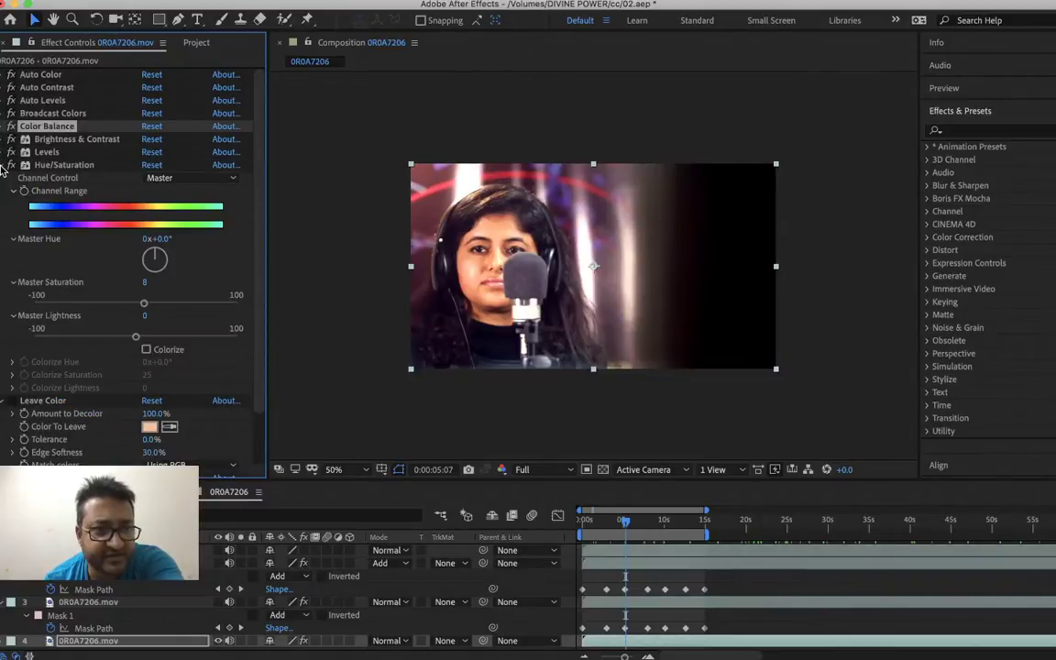
{"action": "left_click", "coordinate": [6, 165]}
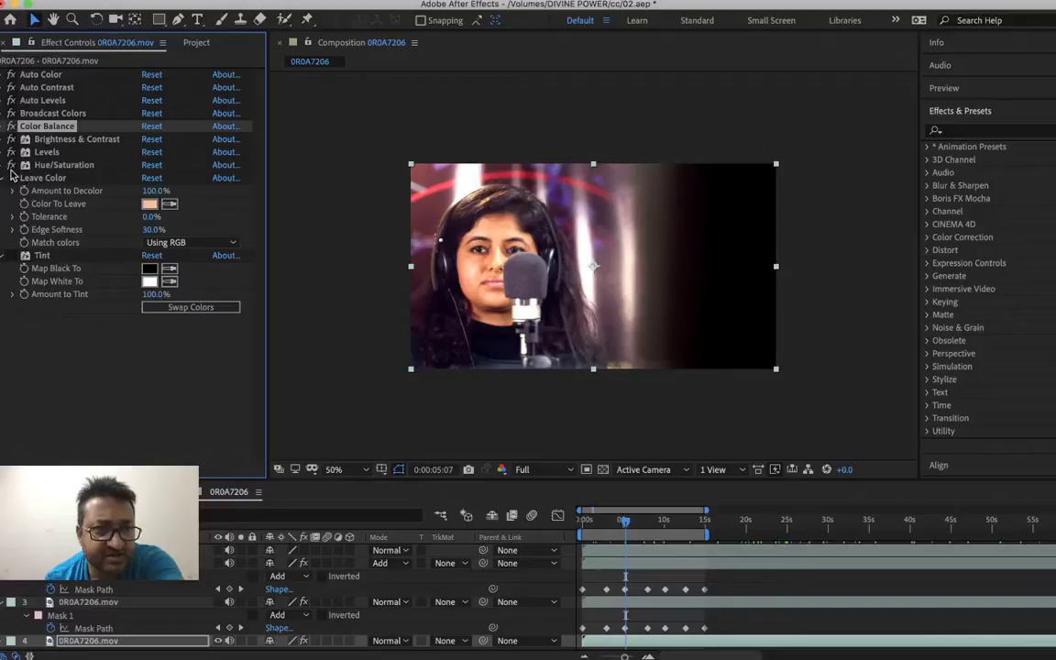
- Delete the disabled Leave Color and Tint effects from the bottom 0R0A7206.mov layer and dismiss the system voice assistant overlay
{"action": "right_click", "coordinate": [29, 178]}
{"action": "left_click", "coordinate": [30, 179]}
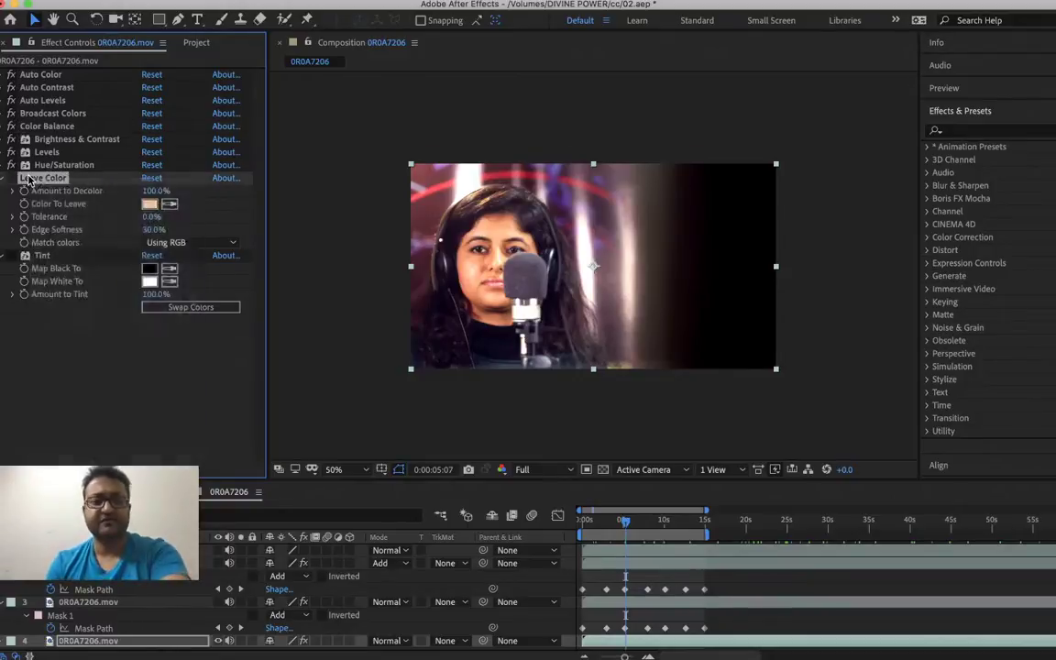
{"action": "key", "text": "Delete"}
{"action": "right_click", "coordinate": [34, 180]}
{"action": "left_click", "coordinate": [35, 181]}
{"action": "key", "text": "Delete"}
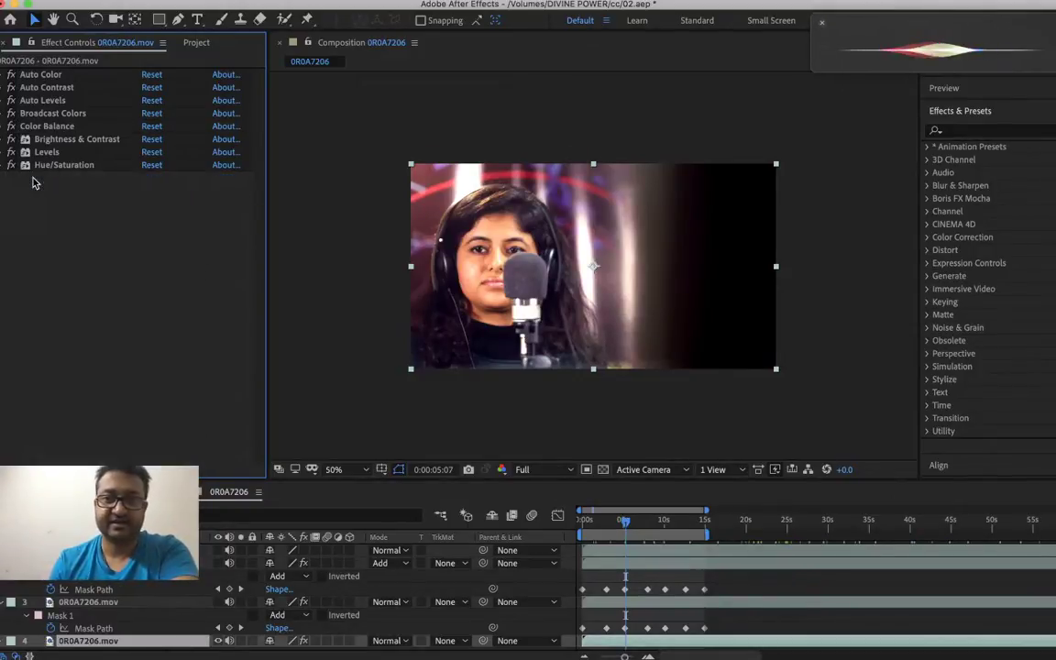
{"action": "left_click", "coordinate": [822, 22]}
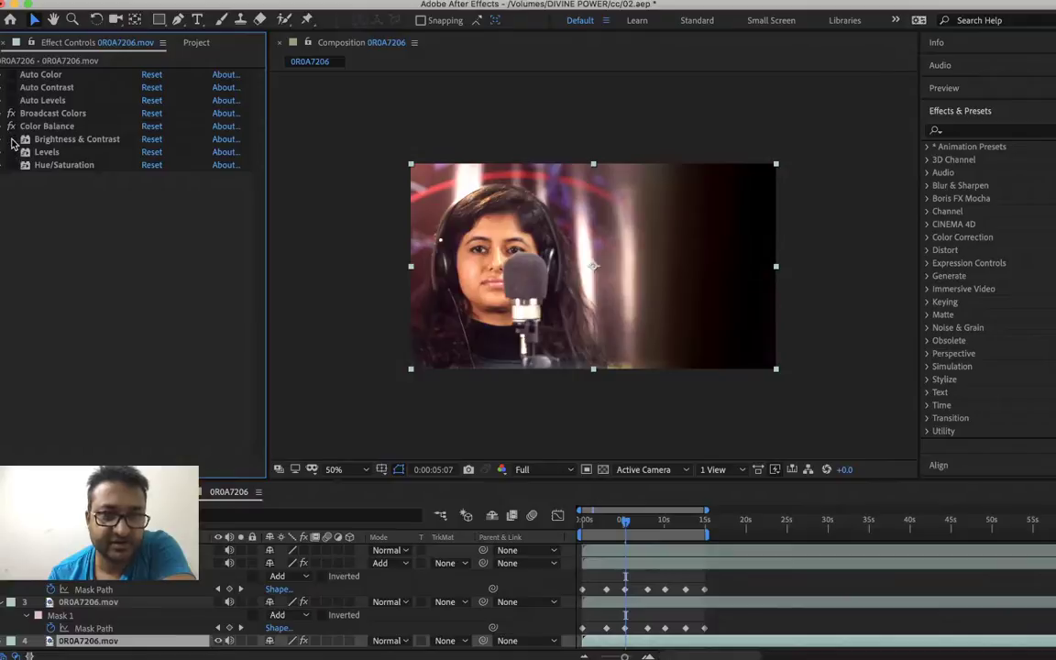
- Turn the bottom layer's correction effects off and back on to compare their influence, leaving Broadcast Colors disabled
{"action": "left_click", "coordinate": [12, 139]}
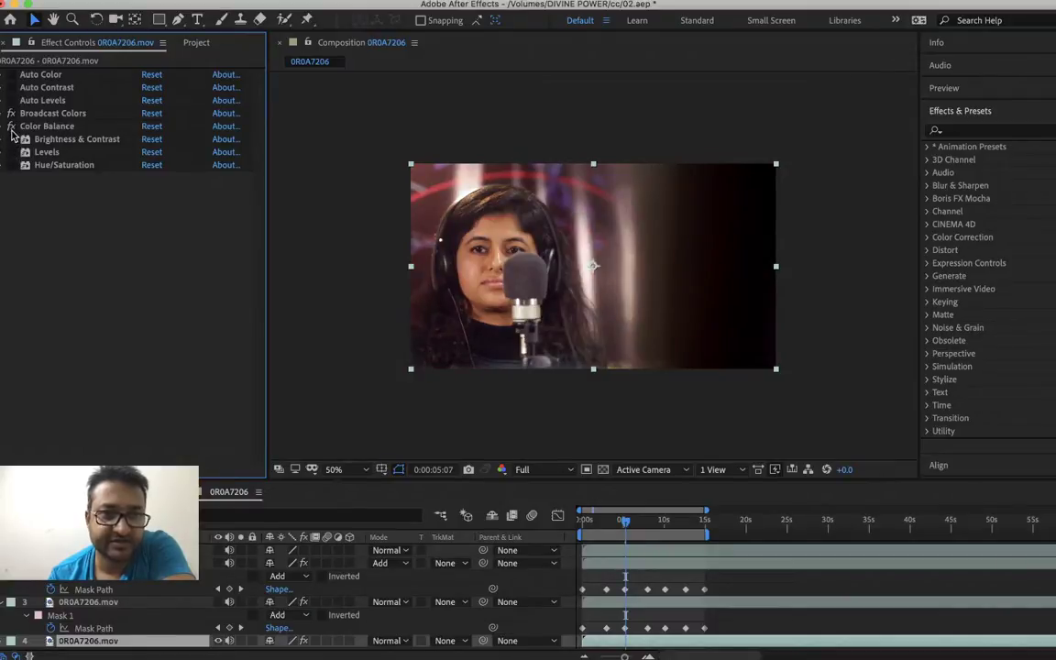
{"action": "left_click", "coordinate": [10, 125]}
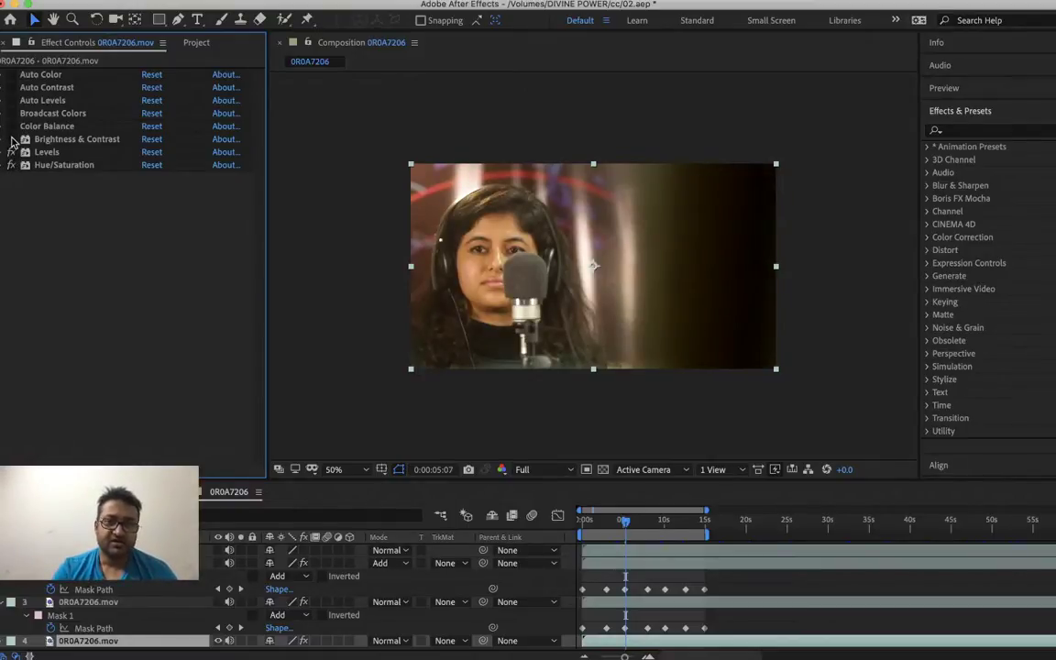
{"action": "left_click", "coordinate": [12, 138]}
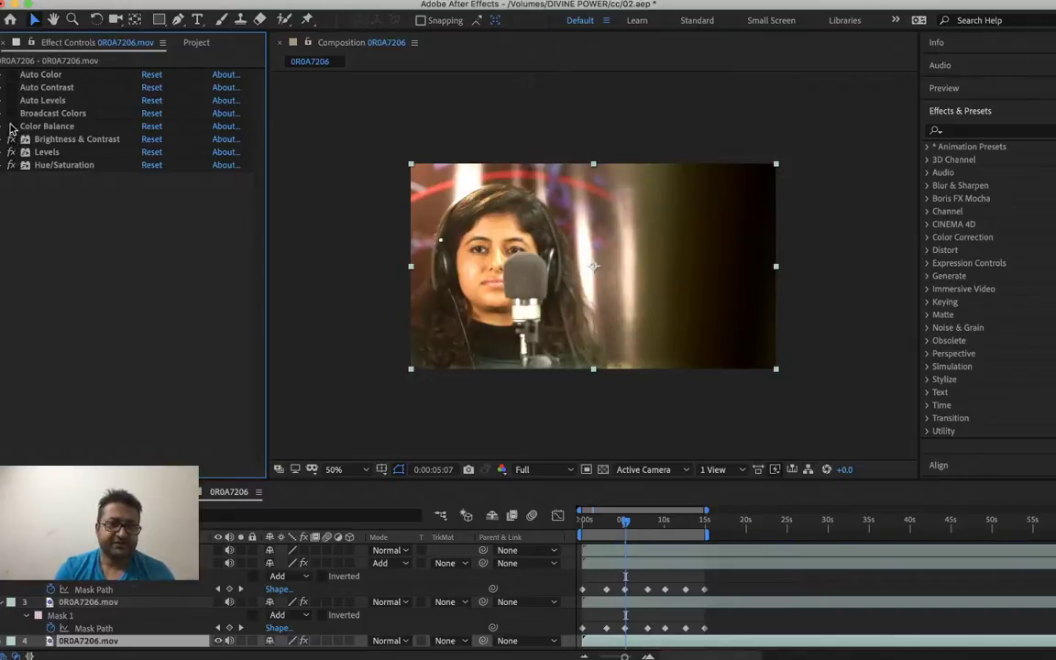
{"action": "left_click", "coordinate": [11, 126]}
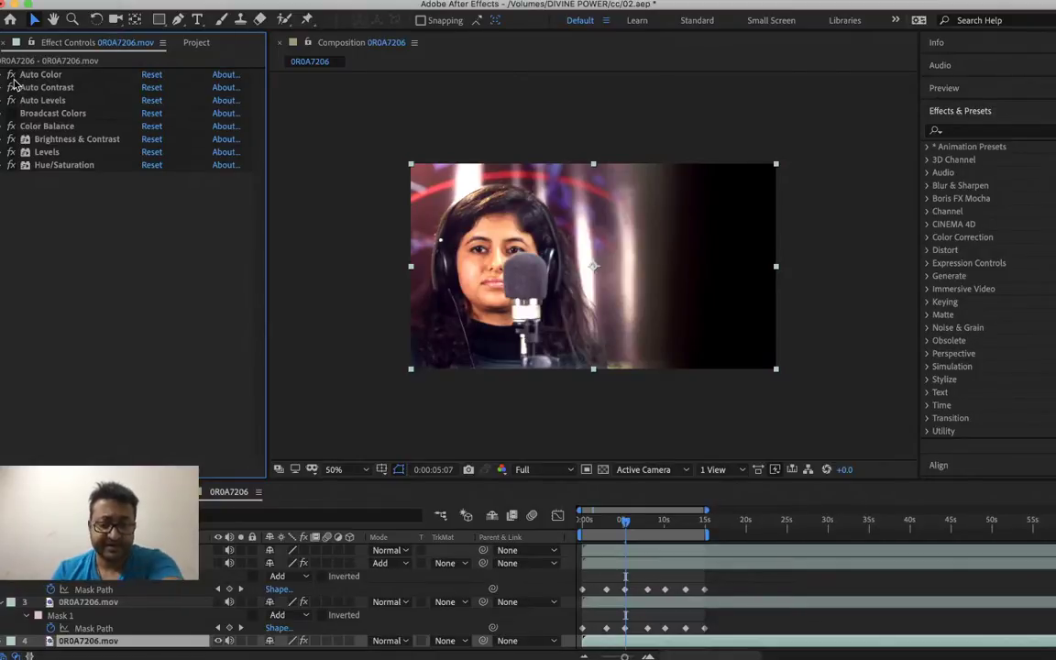
- Move Auto Levels, Auto Contrast and Auto Color, in that order, to the end of the effect stack after Hue/Saturation
{"action": "left_click_drag", "start_coordinate": [26, 77], "coordinate": [44, 216]}
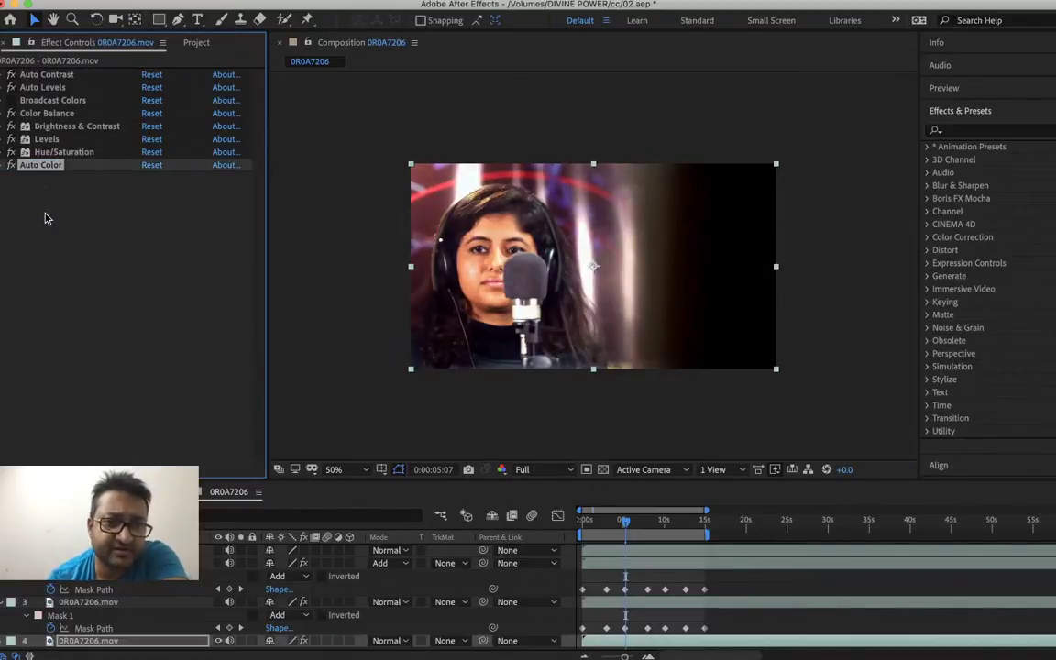
{"action": "left_click_drag", "start_coordinate": [42, 80], "coordinate": [40, 173]}
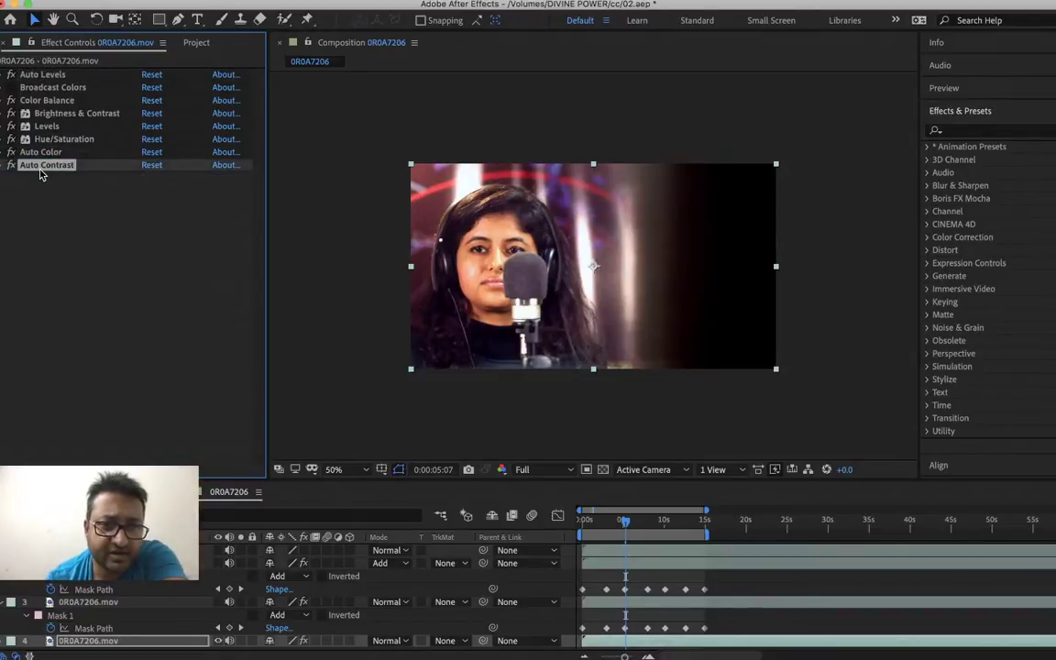
{"action": "left_click", "coordinate": [49, 78]}
{"action": "left_click_drag", "start_coordinate": [50, 78], "coordinate": [48, 203]}
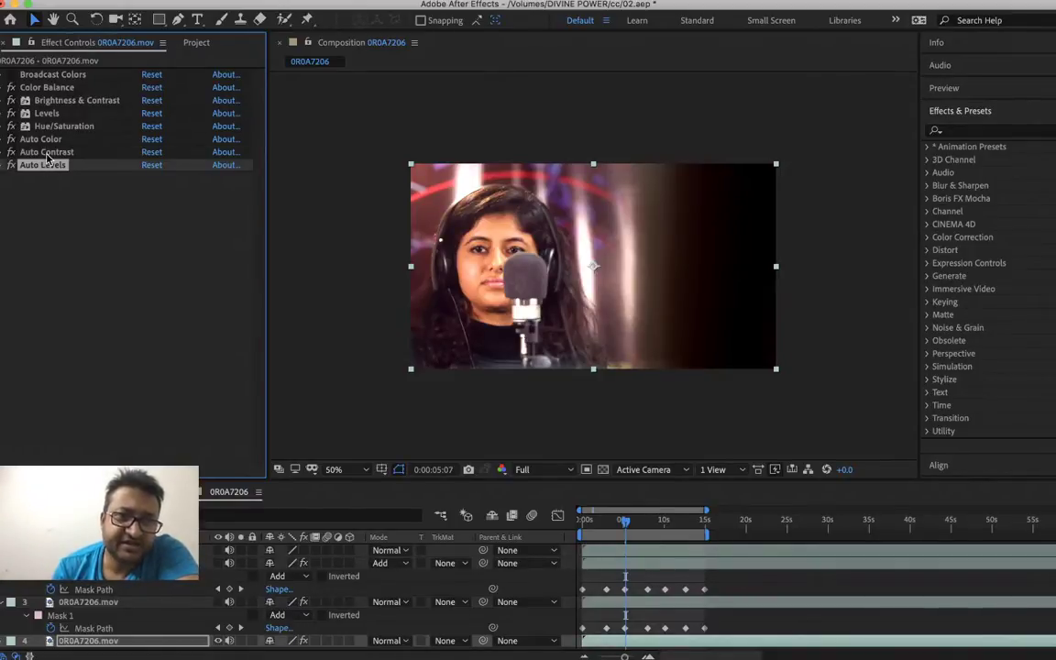
{"action": "left_click", "coordinate": [46, 153]}
{"action": "left_click_drag", "start_coordinate": [48, 157], "coordinate": [48, 195]}
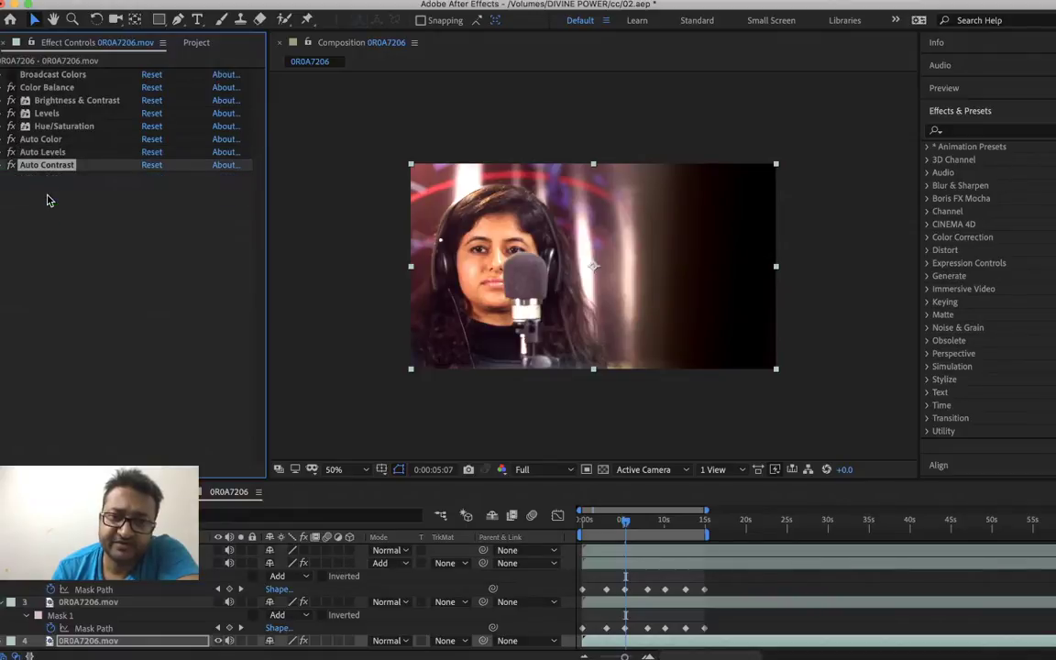
{"action": "left_click_drag", "start_coordinate": [42, 139], "coordinate": [49, 218]}
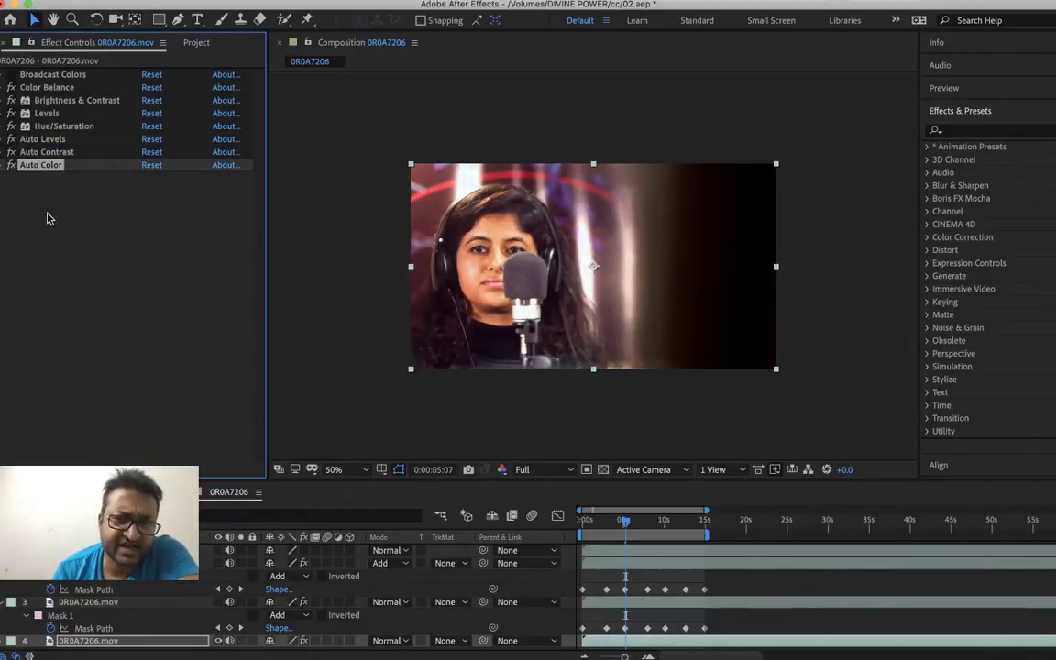
- Try placing Color Balance last in the effect stack, after Auto Color, and undo the move
{"action": "left_click", "coordinate": [45, 115]}
{"action": "left_click", "coordinate": [53, 88]}
{"action": "left_click_drag", "start_coordinate": [52, 88], "coordinate": [52, 236]}
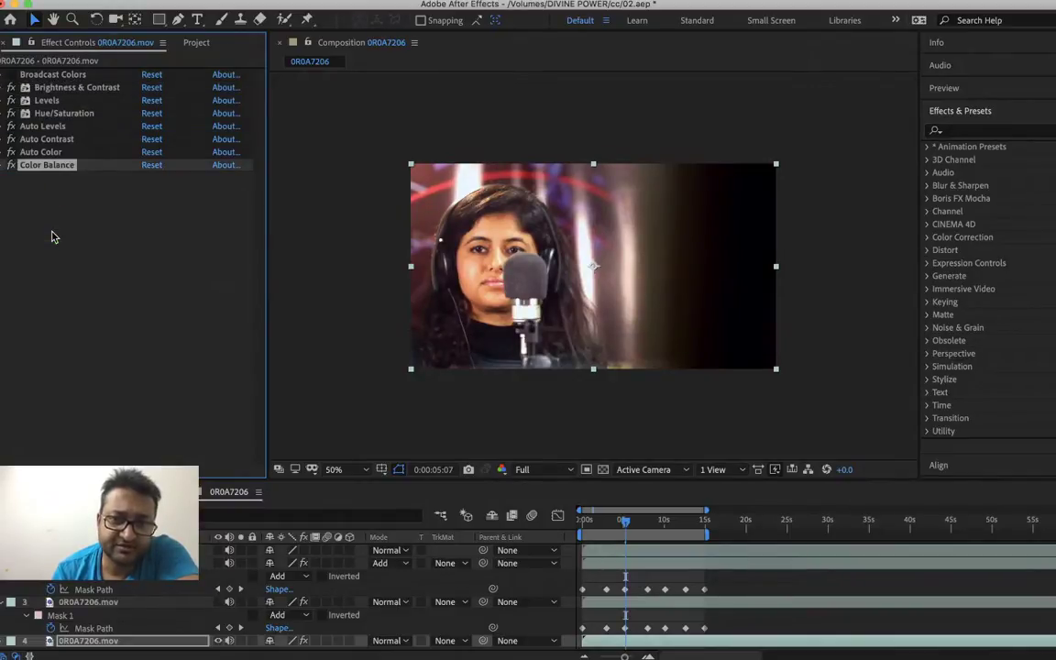
{"action": "key", "text": "super+z"}
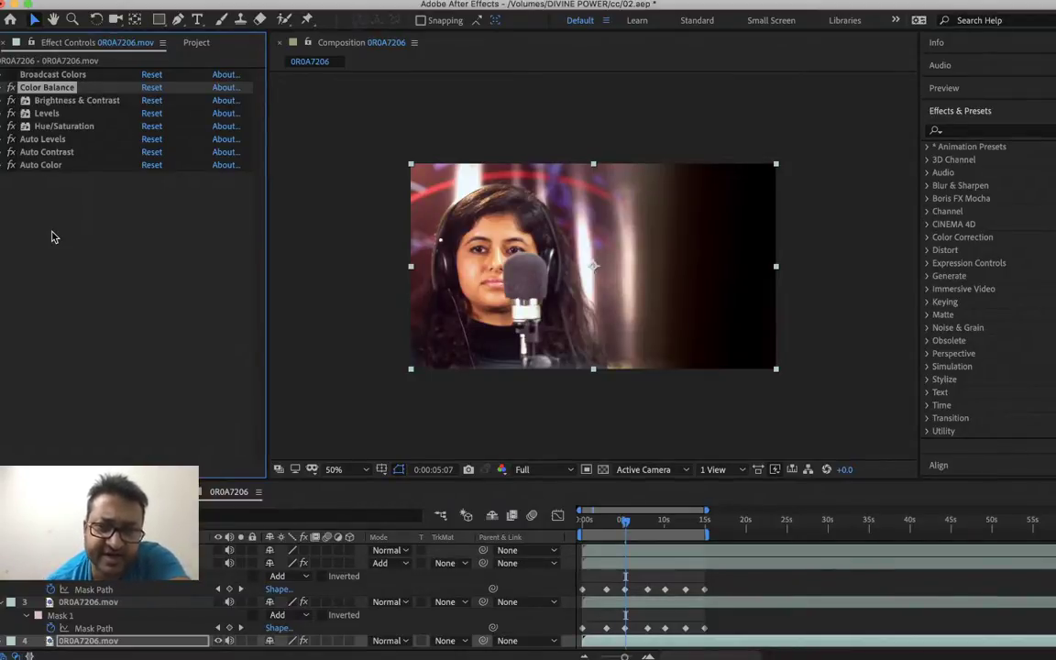
- Switch to the OBS window with the streaming controls
{"action": "mouse_move", "coordinate": [223, 650]}
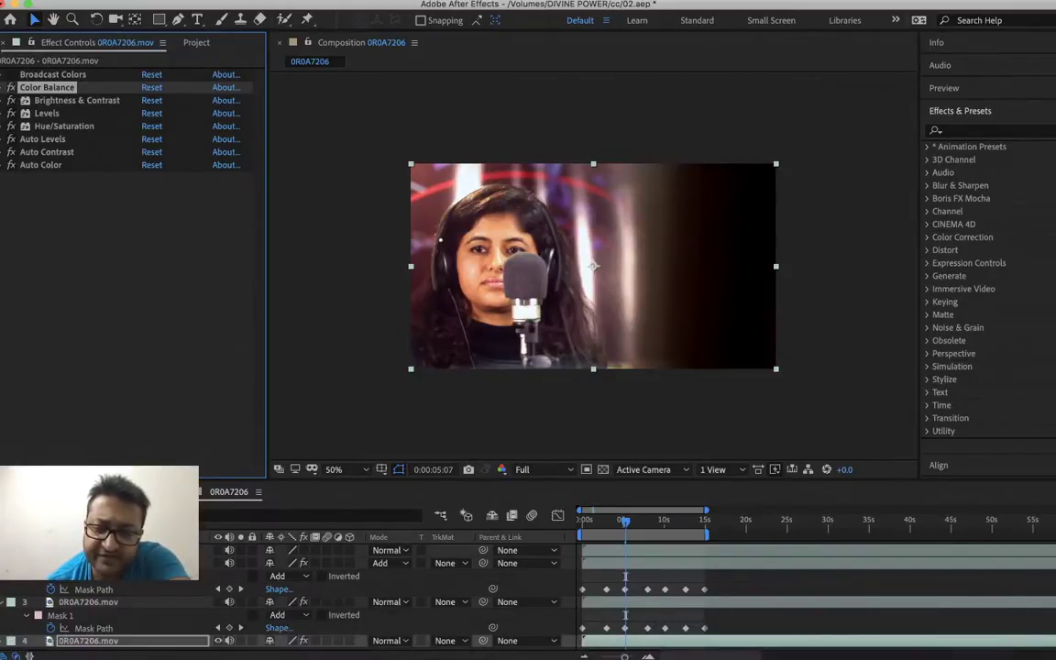
{"action": "left_click", "coordinate": [1008, 652]}
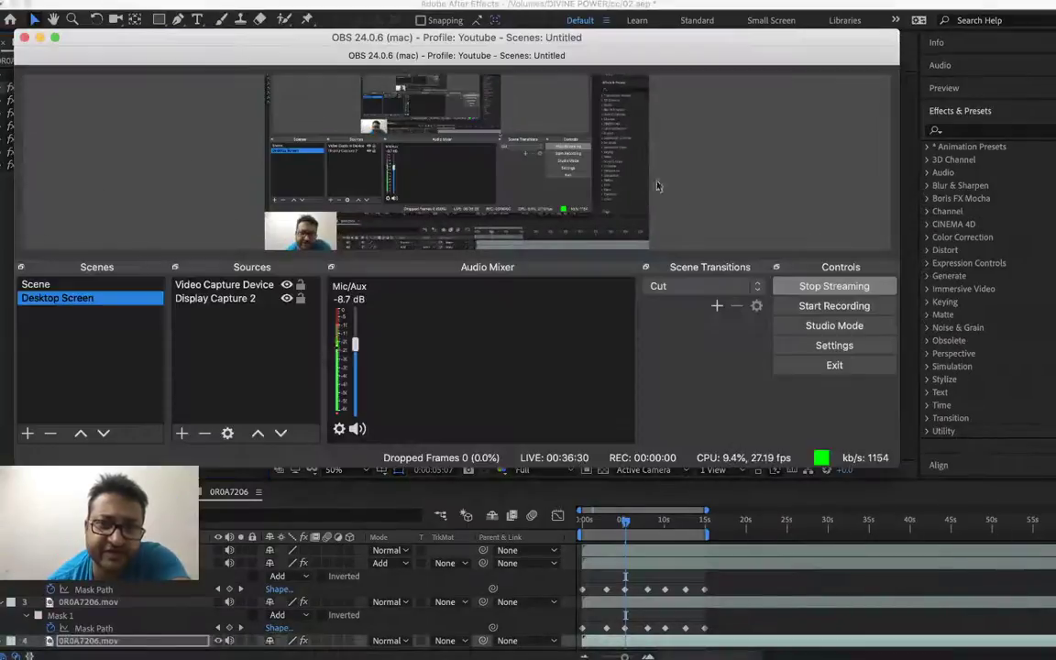